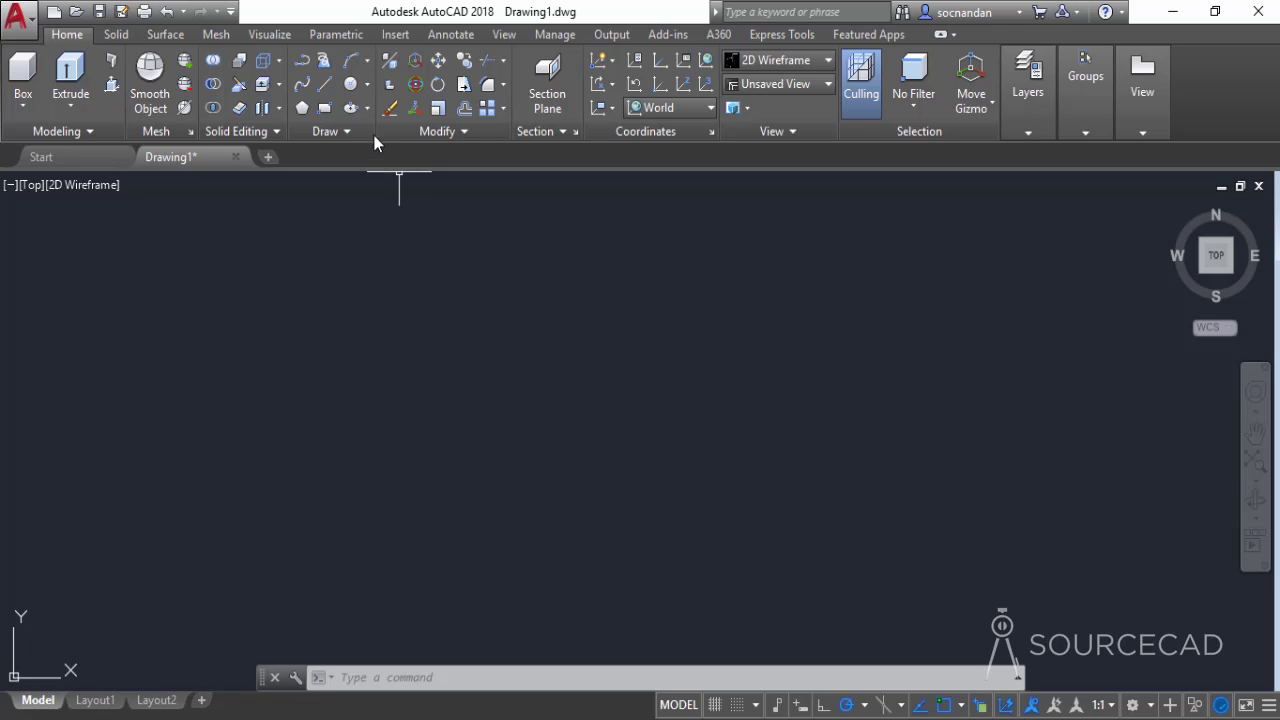
Step: Draw two concentric circles with radii of 10 and 35 in the top view
click(350, 84)
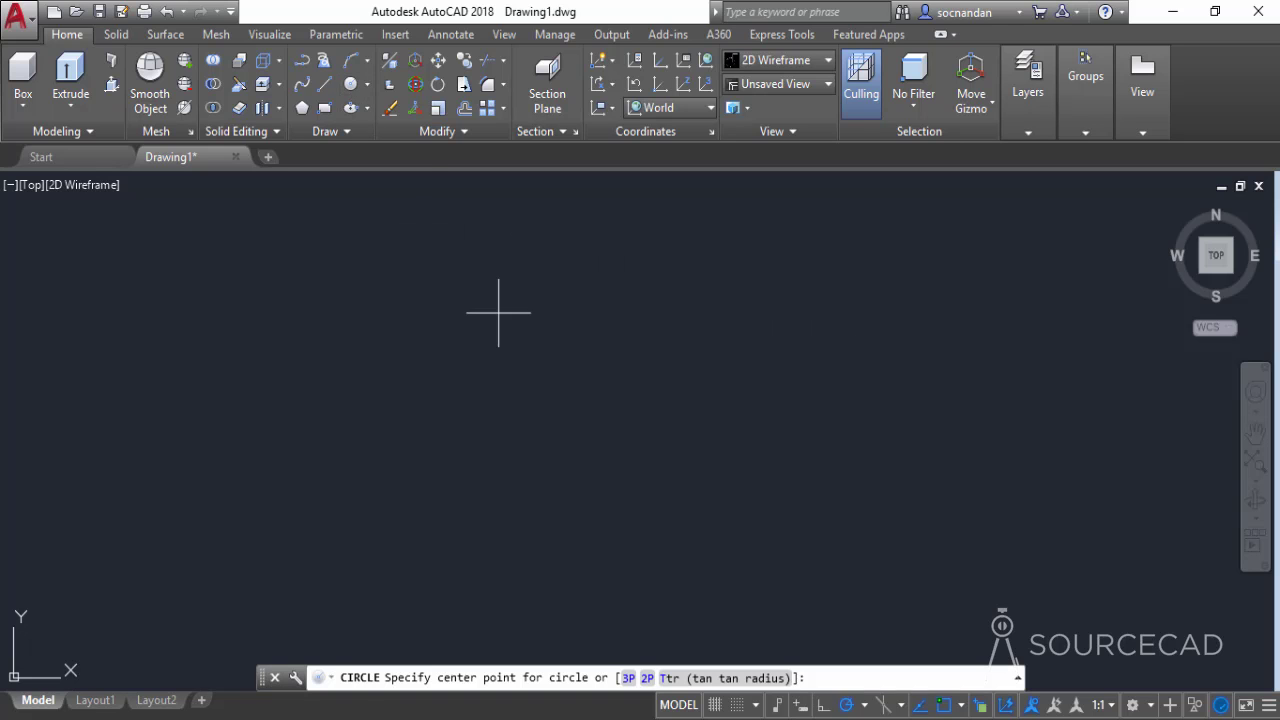
click(573, 403)
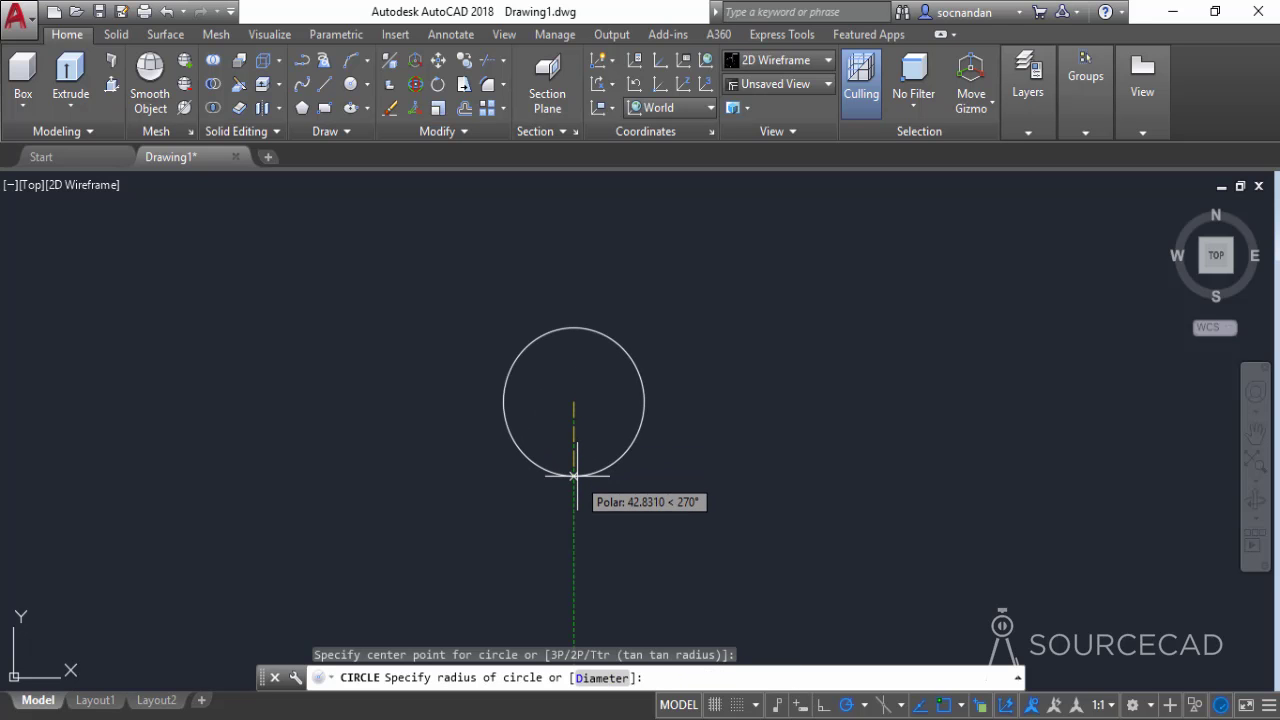
text(10)
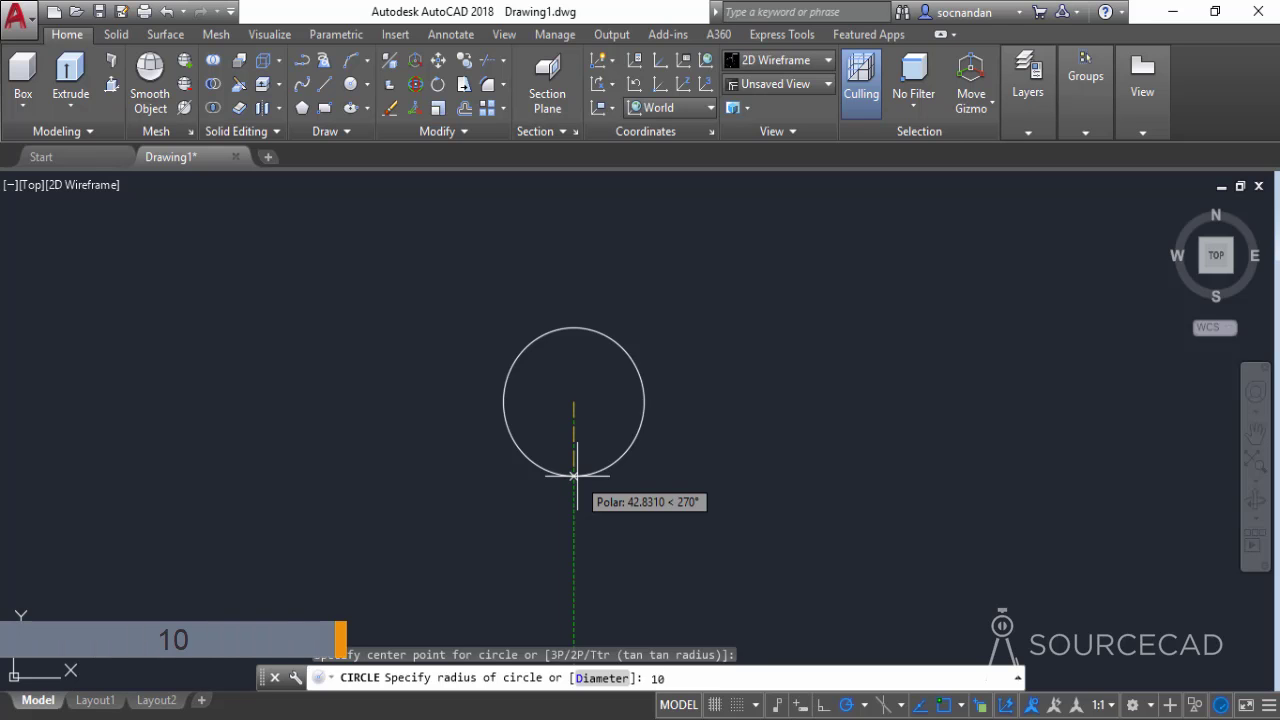
key(Return)
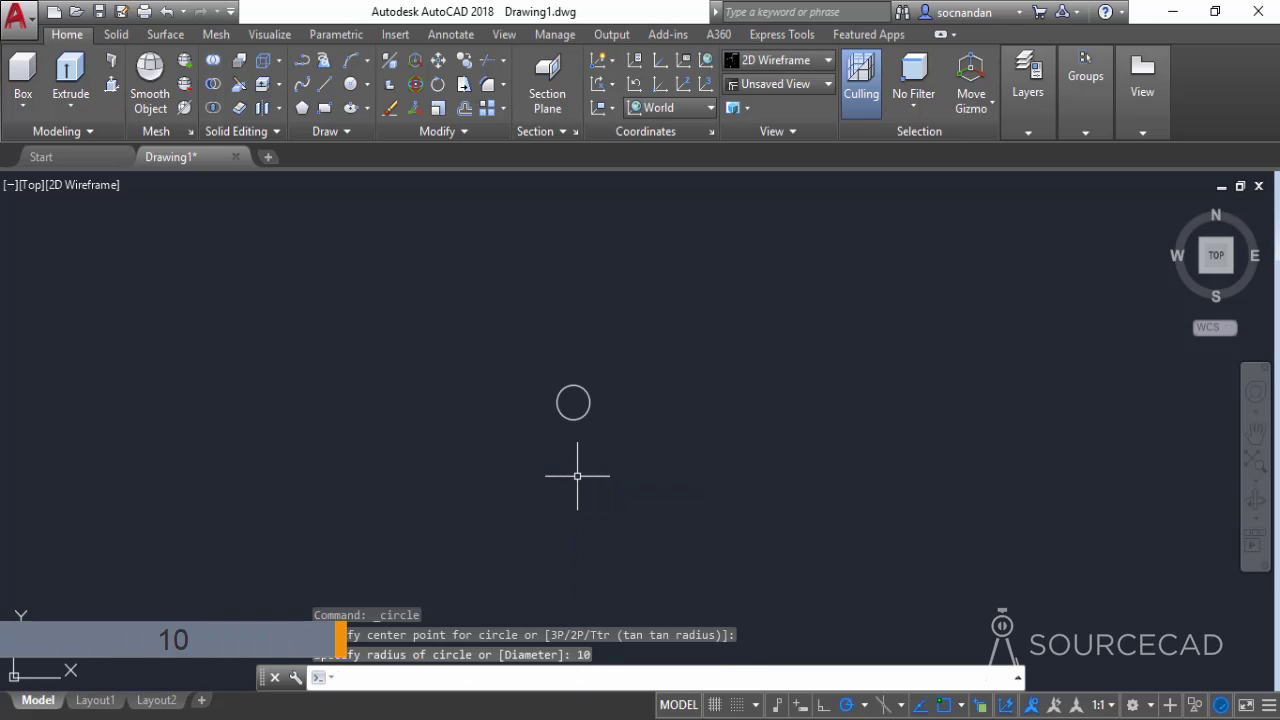
key(Return)
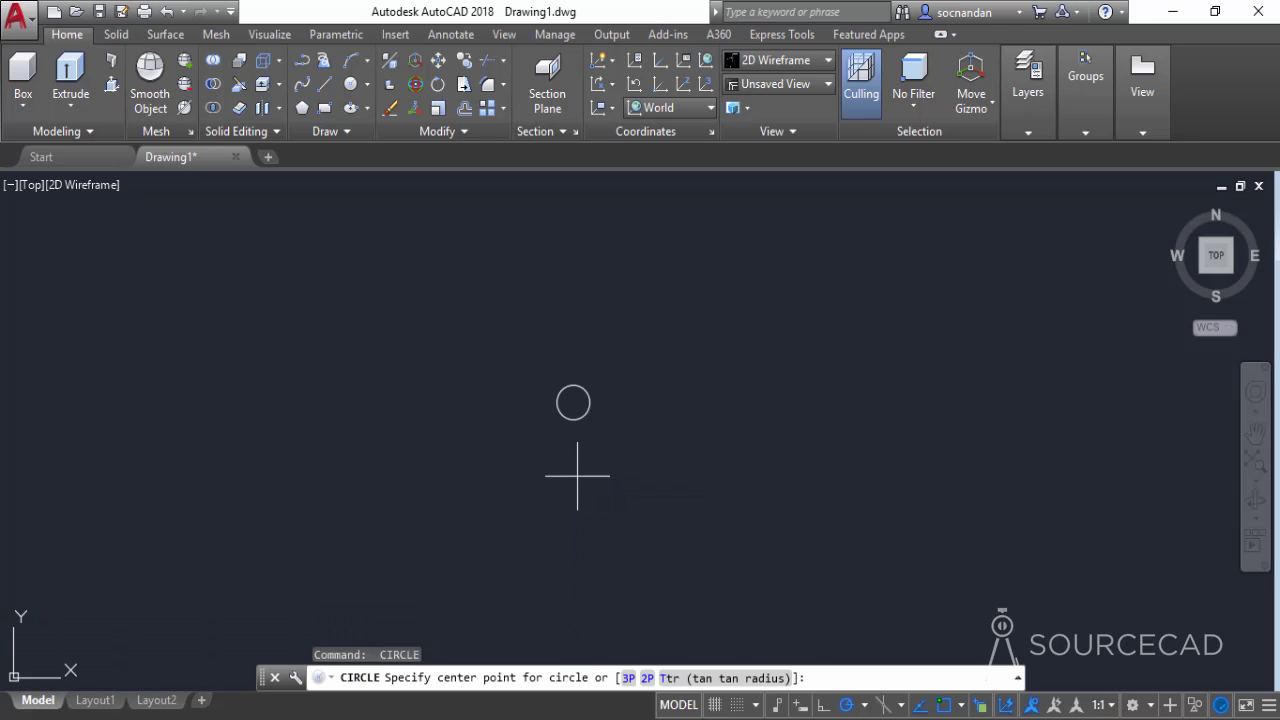
click(573, 403)
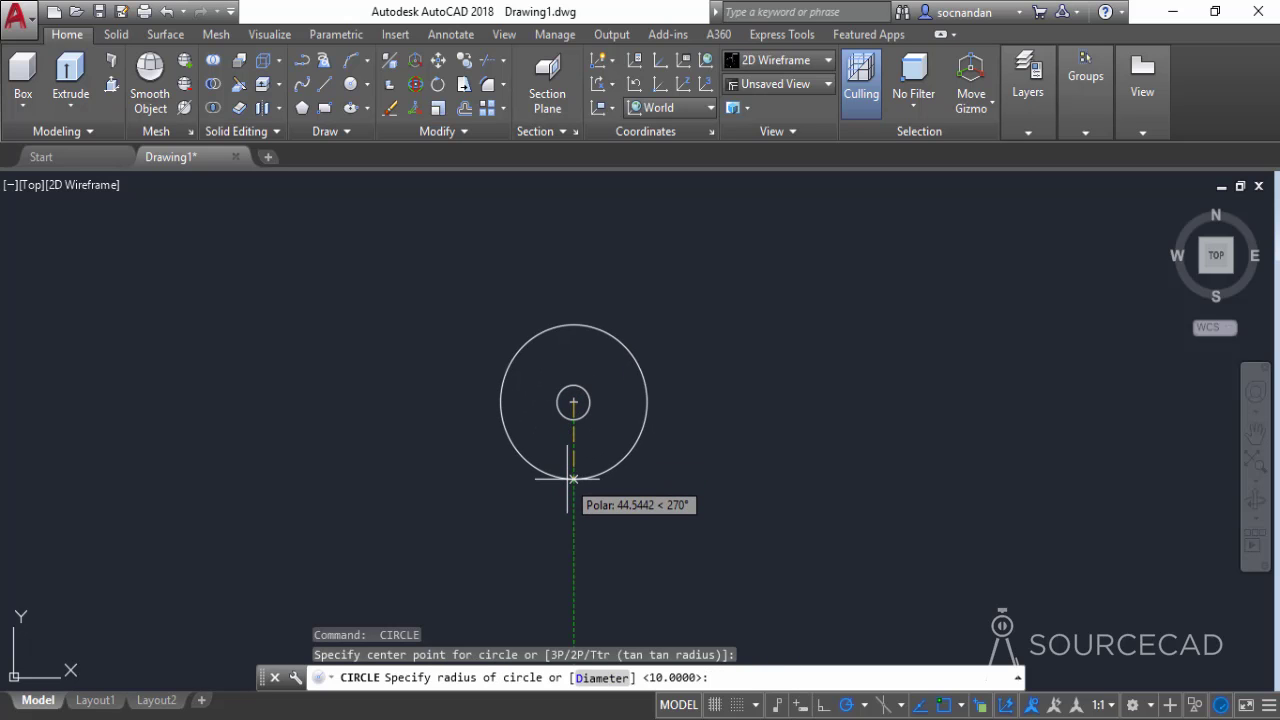
text(35)
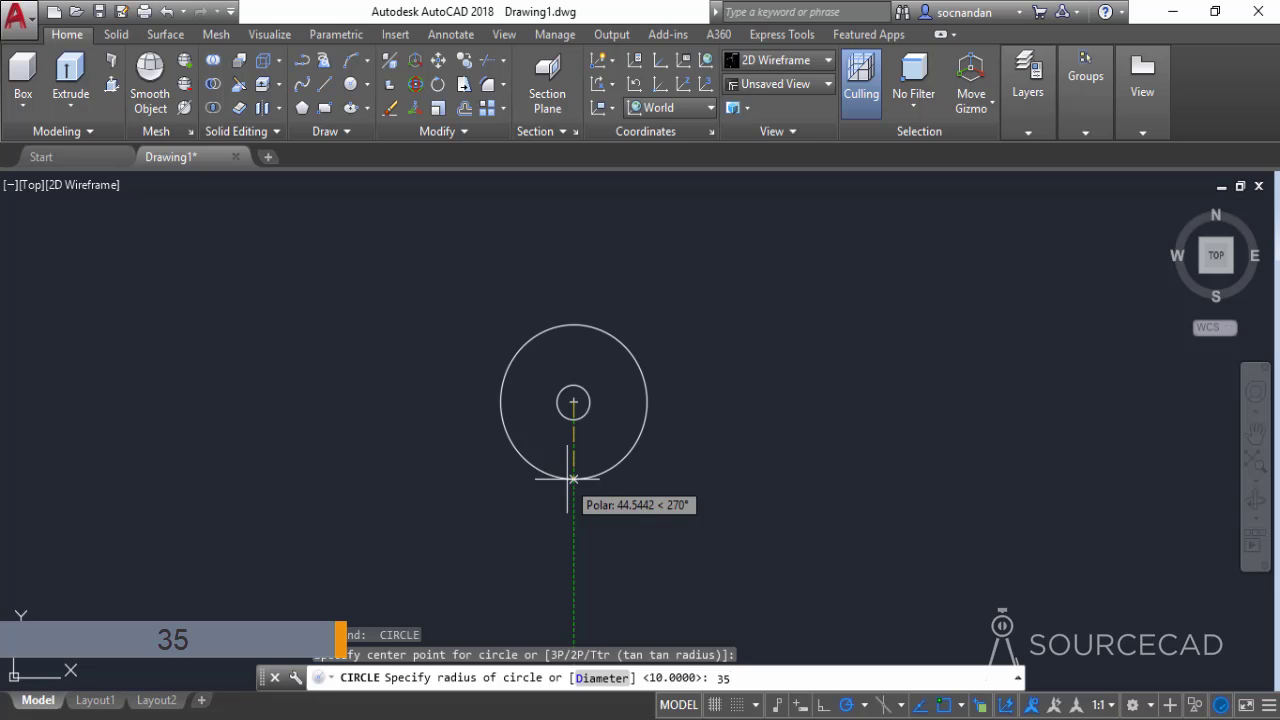
key(Return)
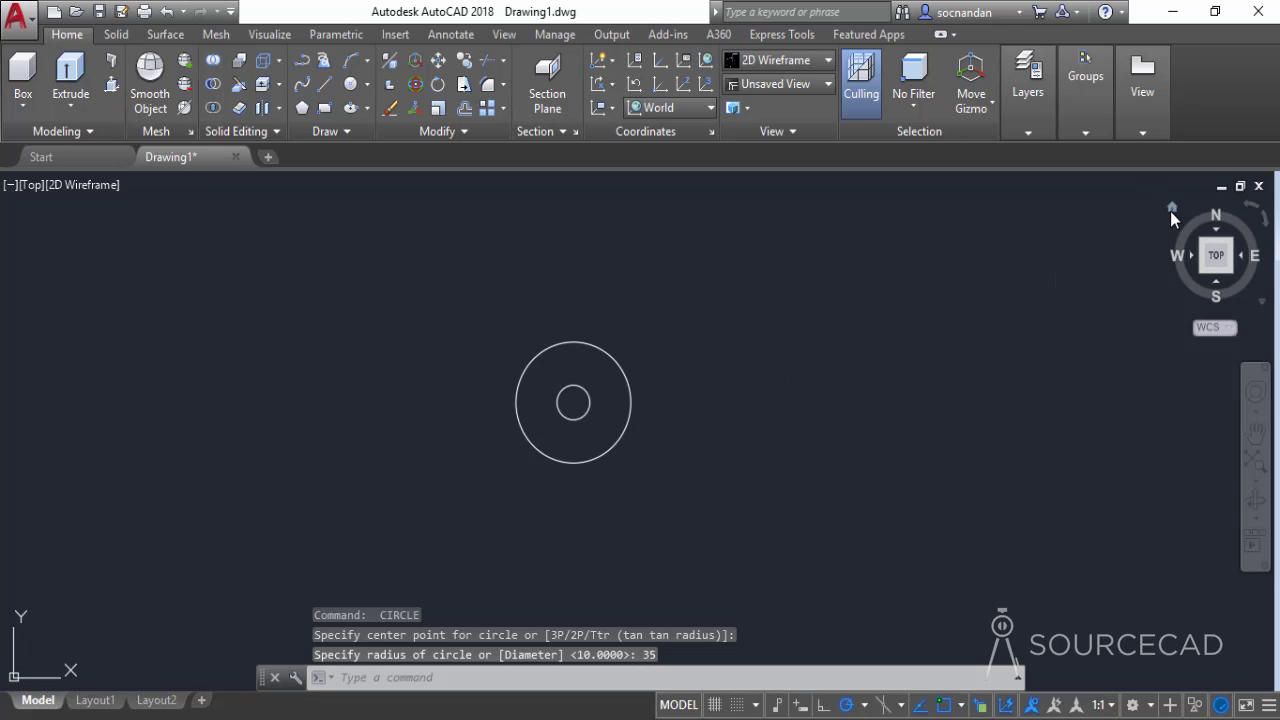
Step: Presspull the ring-shaped area between the two circles to a height of 36 in the home 3D view
click(1172, 209)
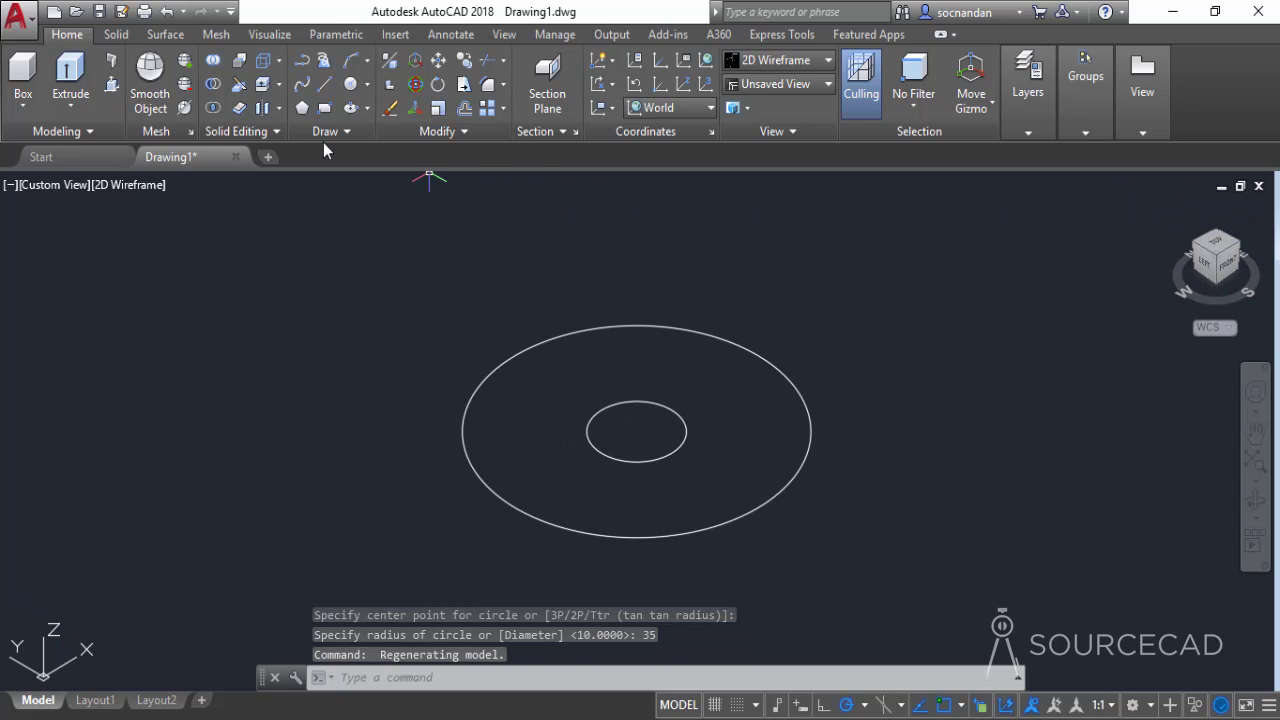
click(113, 85)
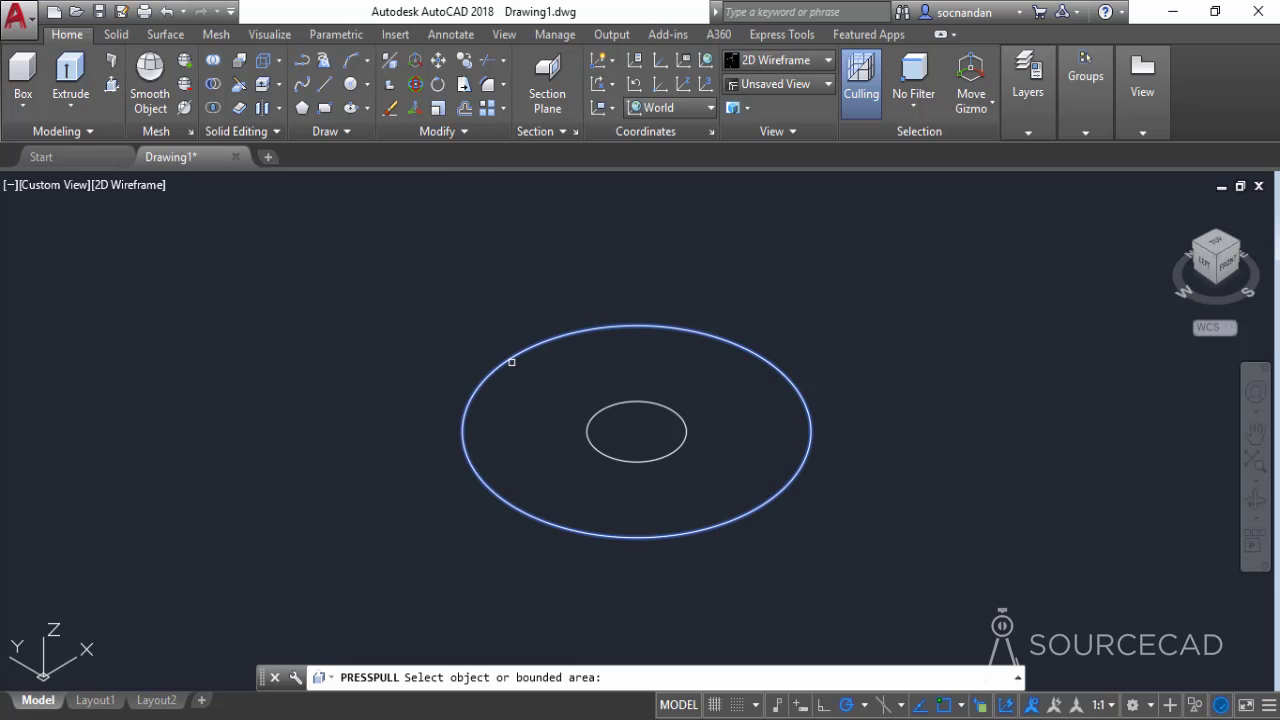
click(527, 400)
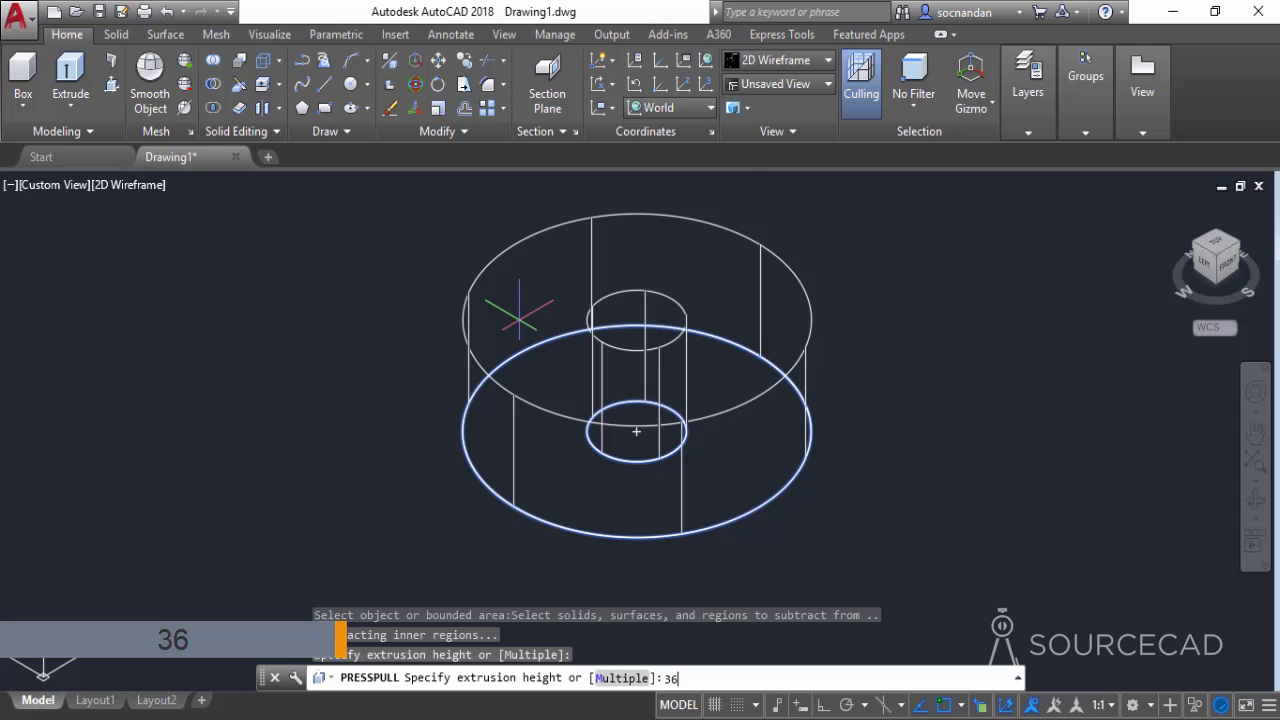
text(36)
key(Return)
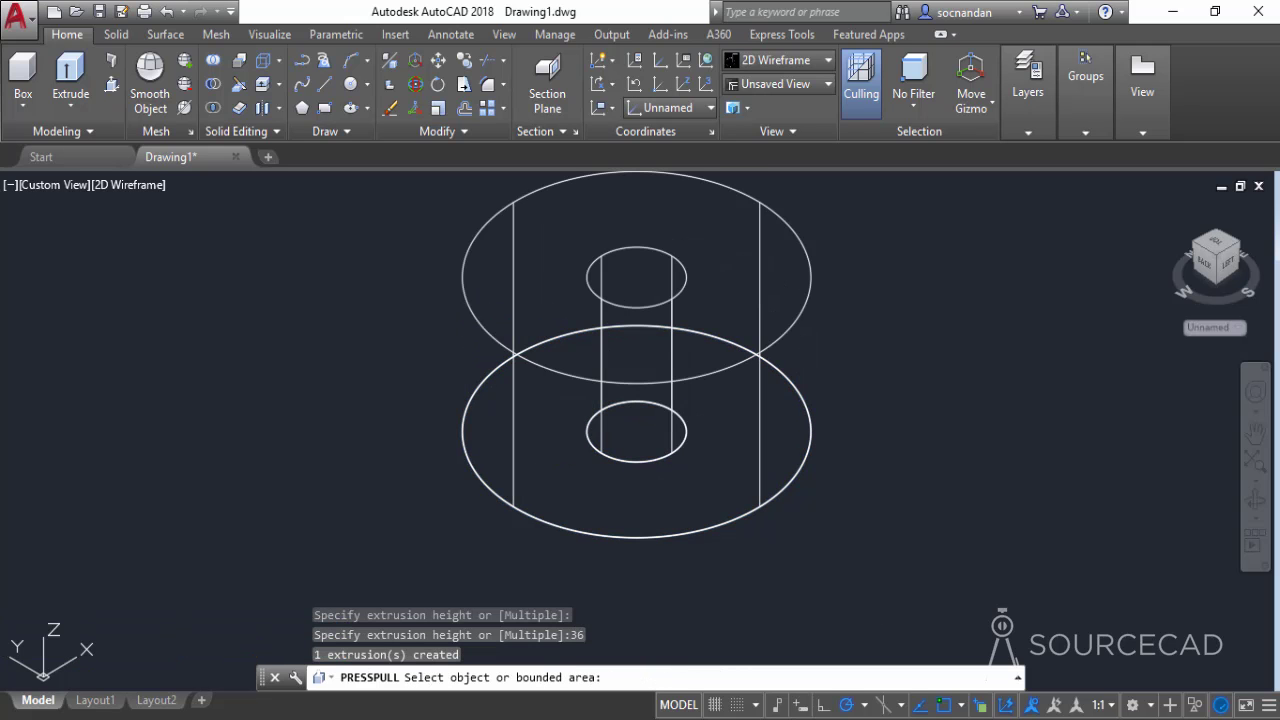
key(Return)
Step: Set the visual style to Shades of Gray for the hollow cylinder
scroll(837, 349, down, 3)
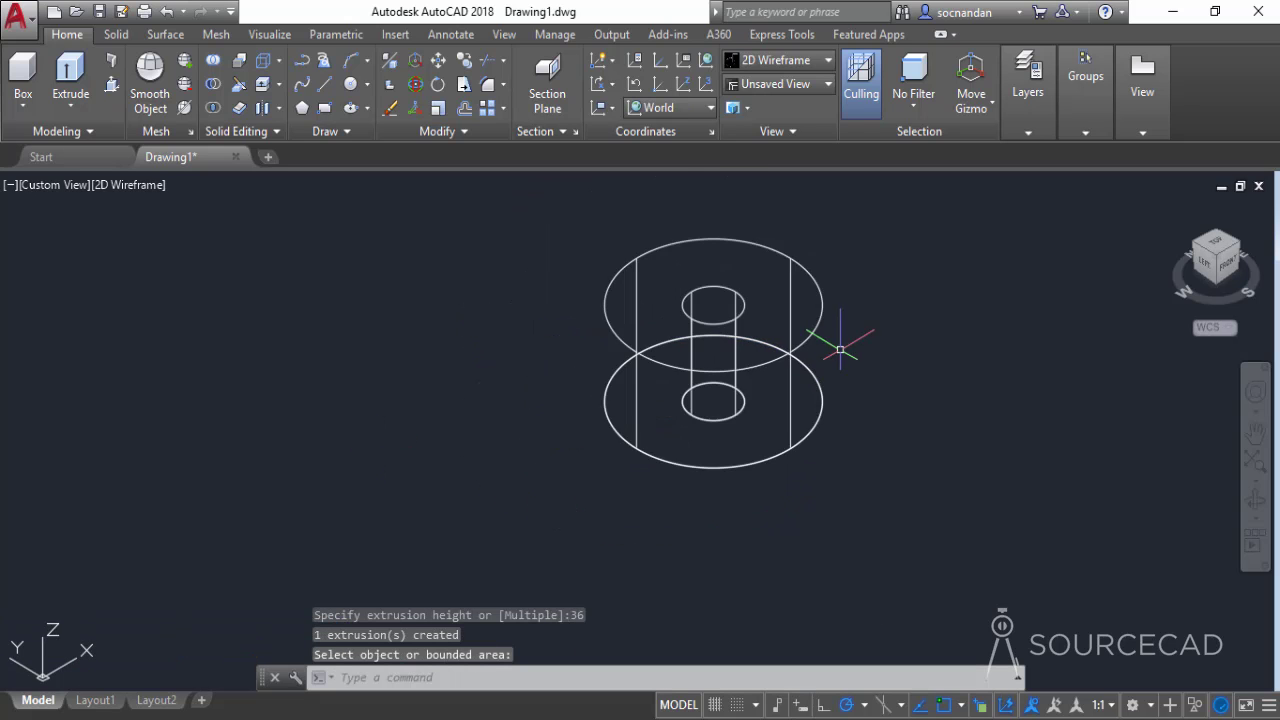
middle_drag(837, 349, 780, 401)
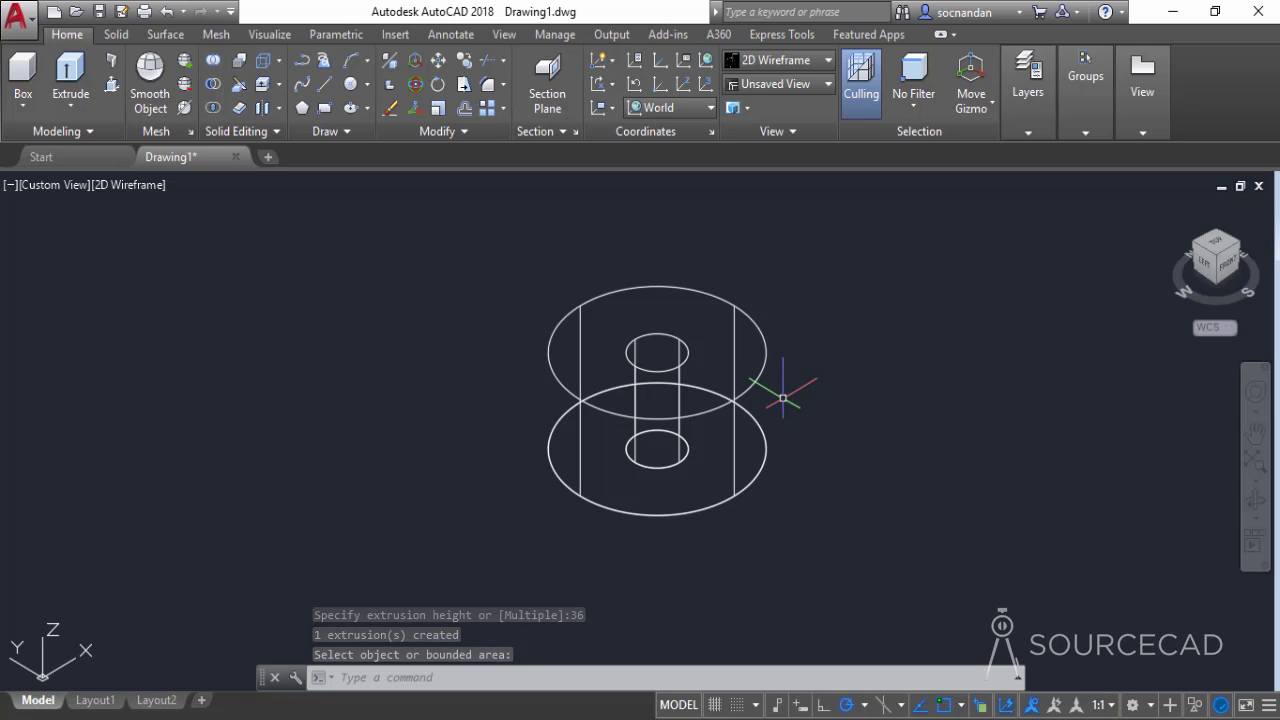
click(787, 56)
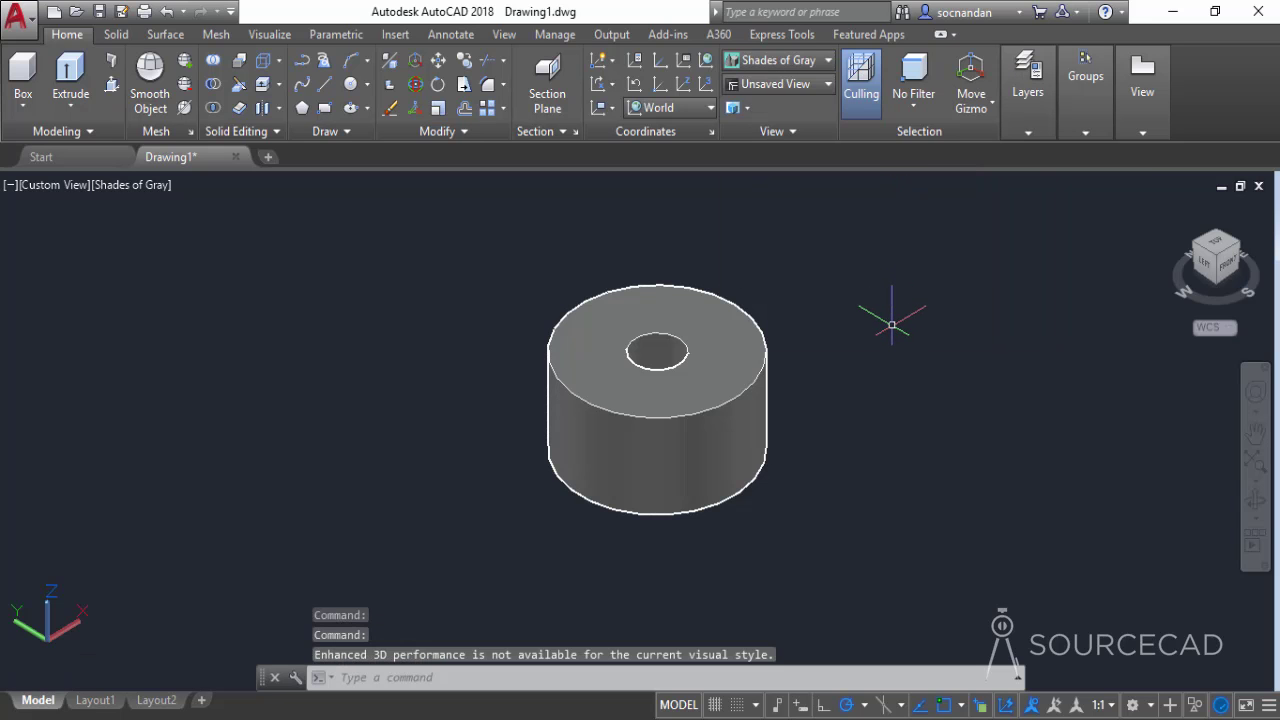
Step: Draw a 16 by 80 rectangle beside the cylinder in the top view, with its long side along Y
click(1212, 258)
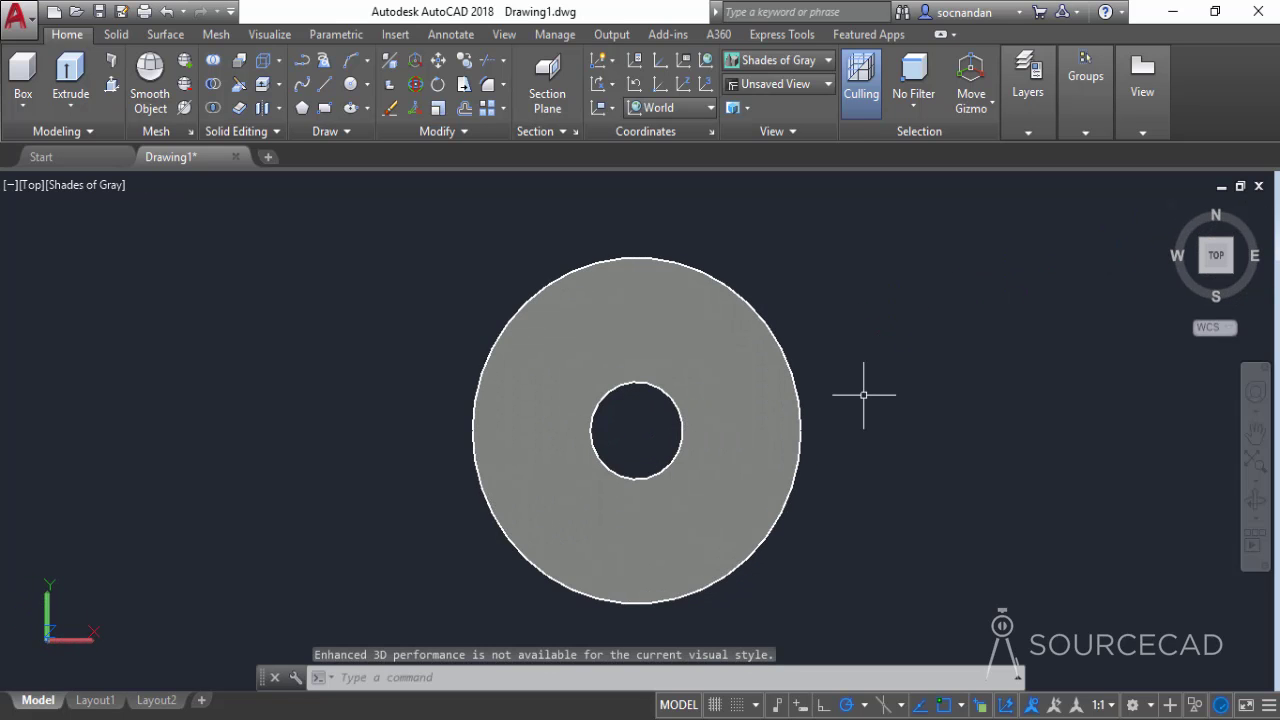
scroll(863, 395, down, 3)
middle_drag(914, 414, 711, 414)
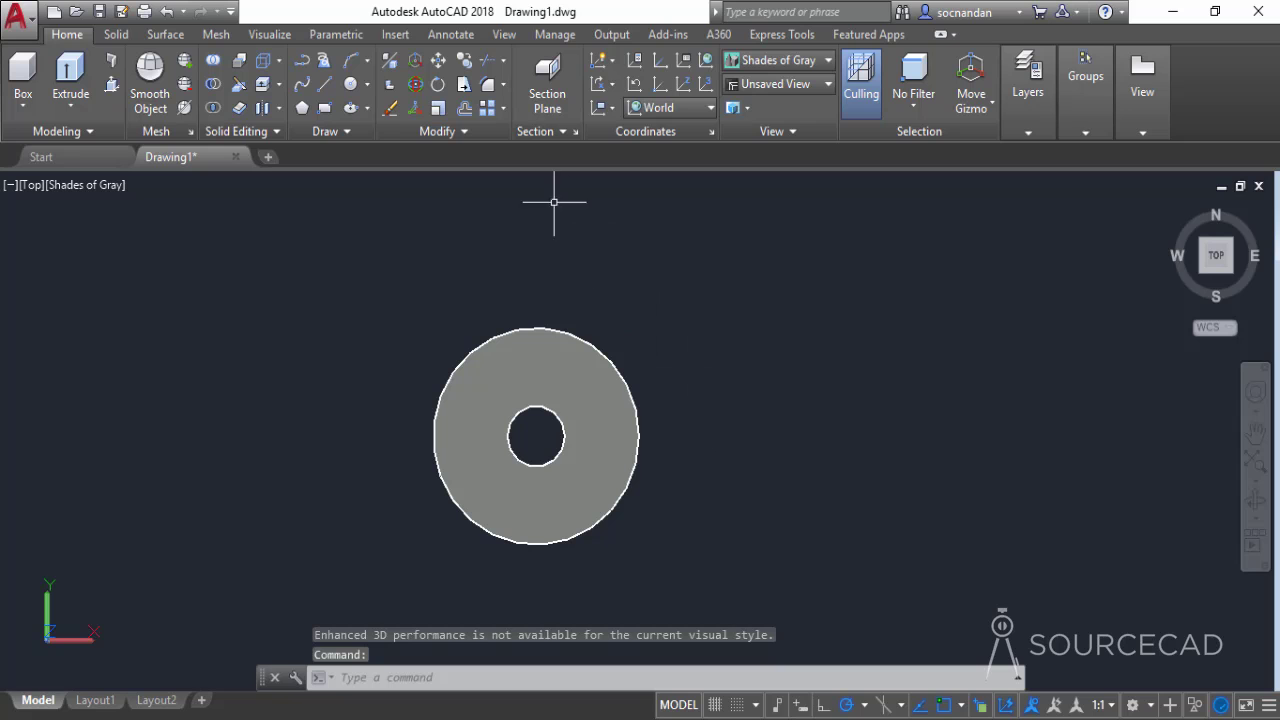
click(324, 107)
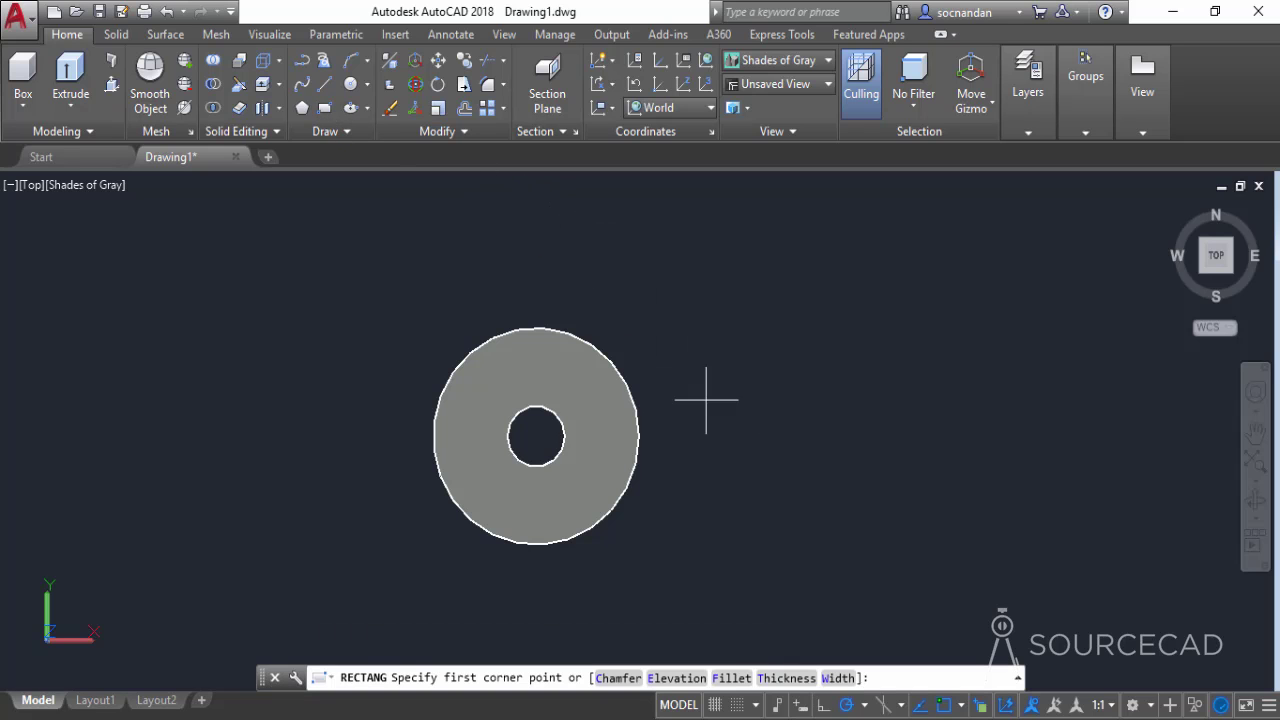
click(731, 477)
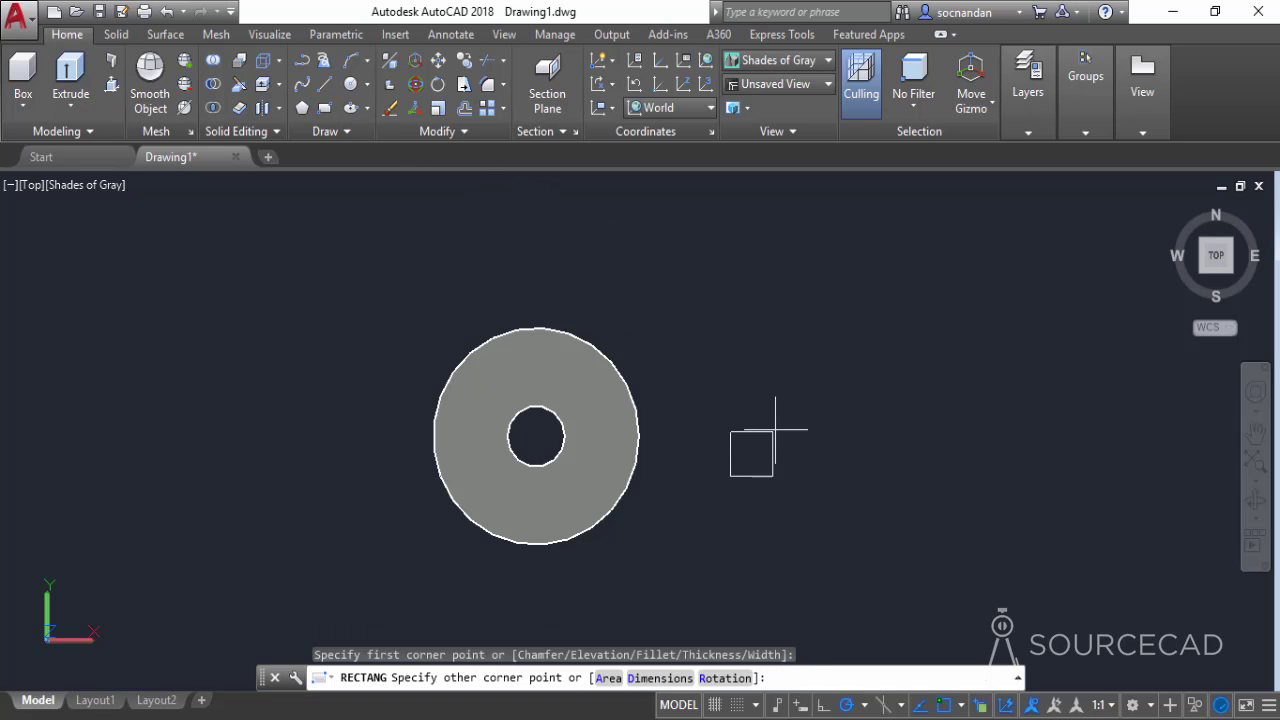
key(F8)
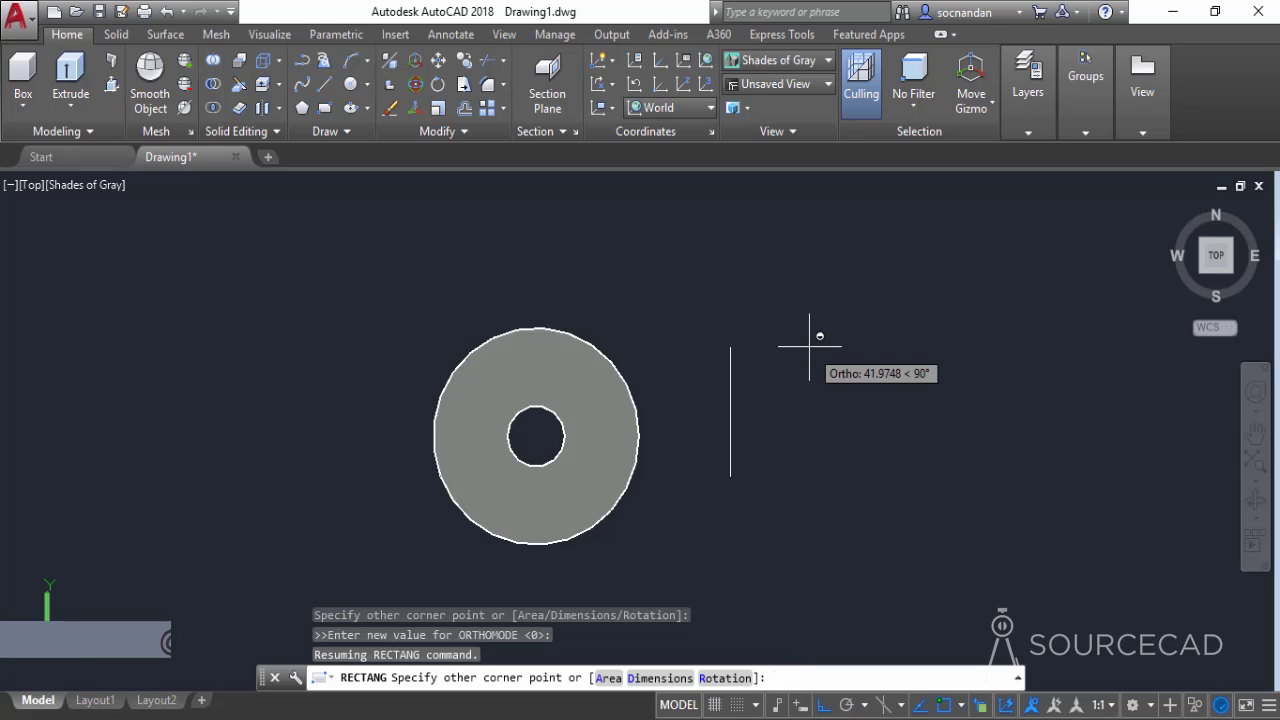
text(@)
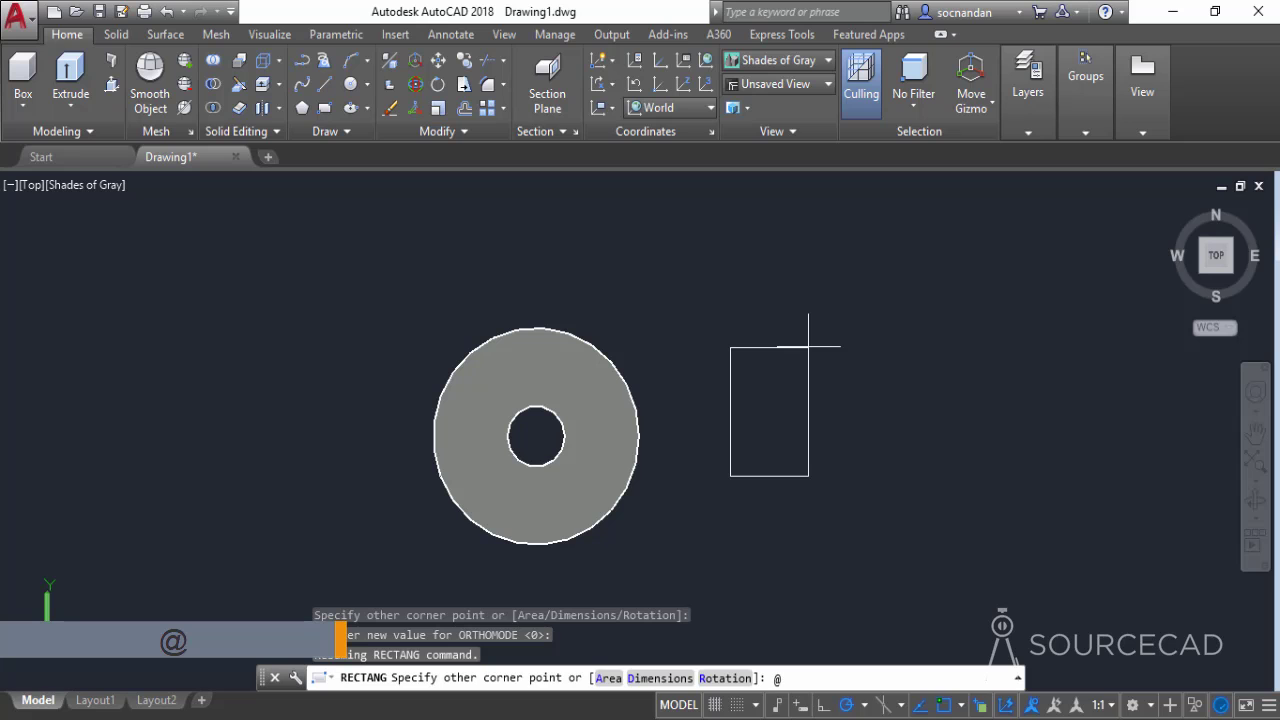
text(16)
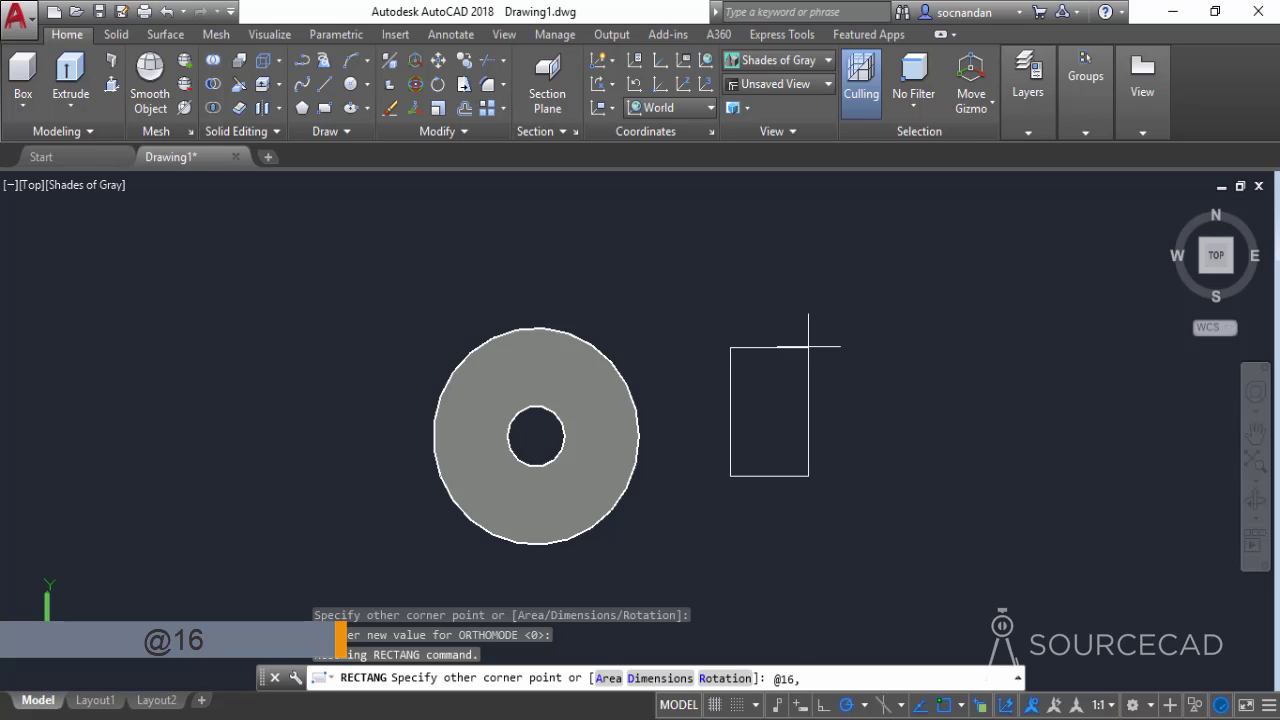
text(,80)
key(Return)
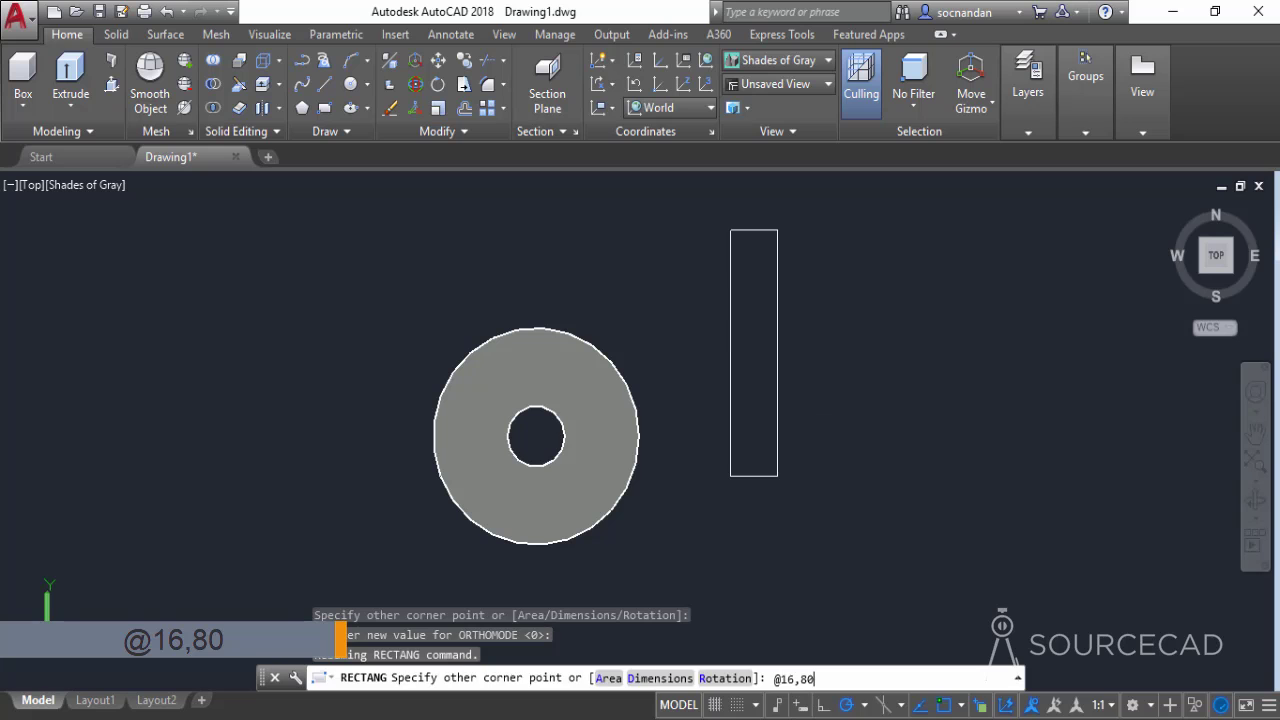
Step: Move the rectangle by its geometric center onto the center of the cylinder's hole
click(730, 332)
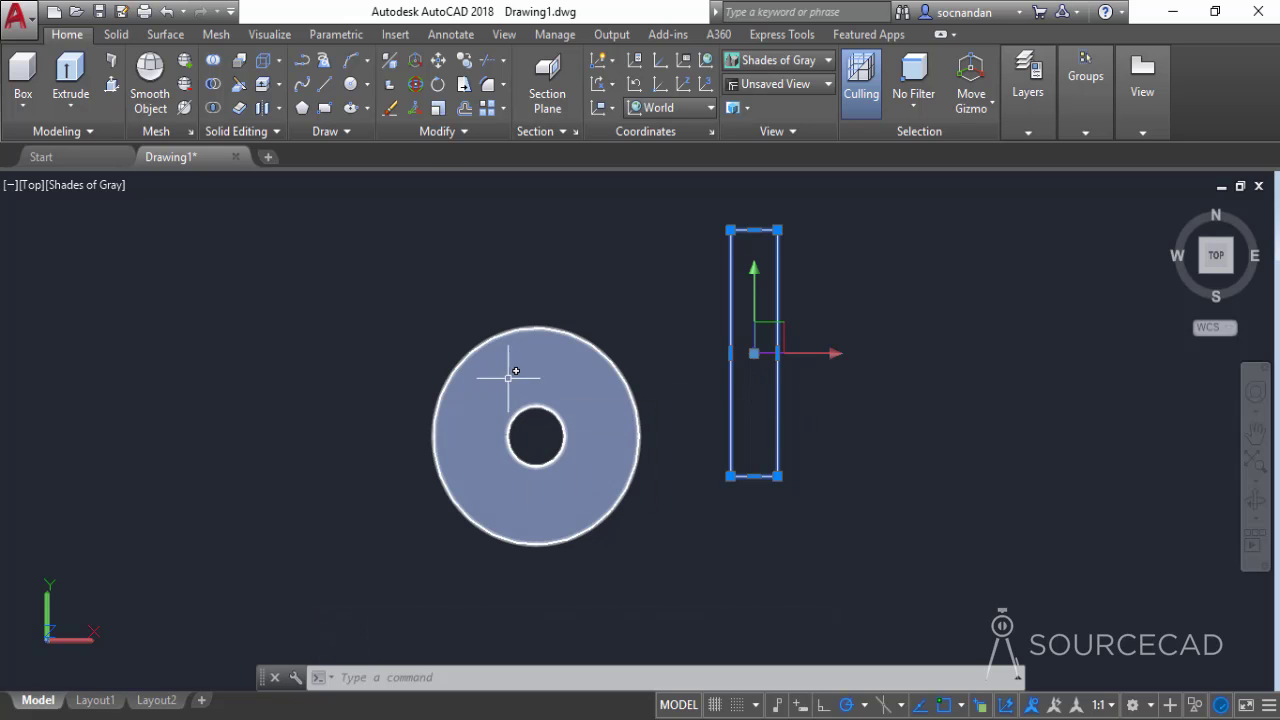
click(438, 60)
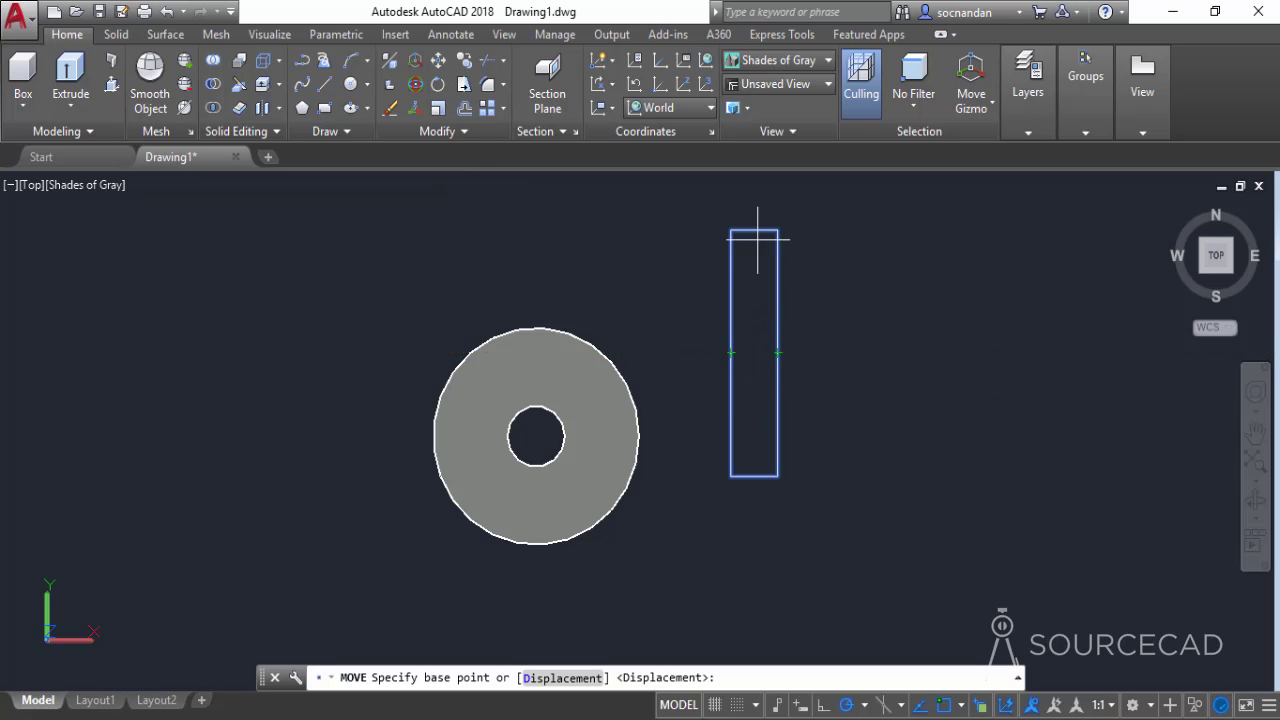
click(753, 352)
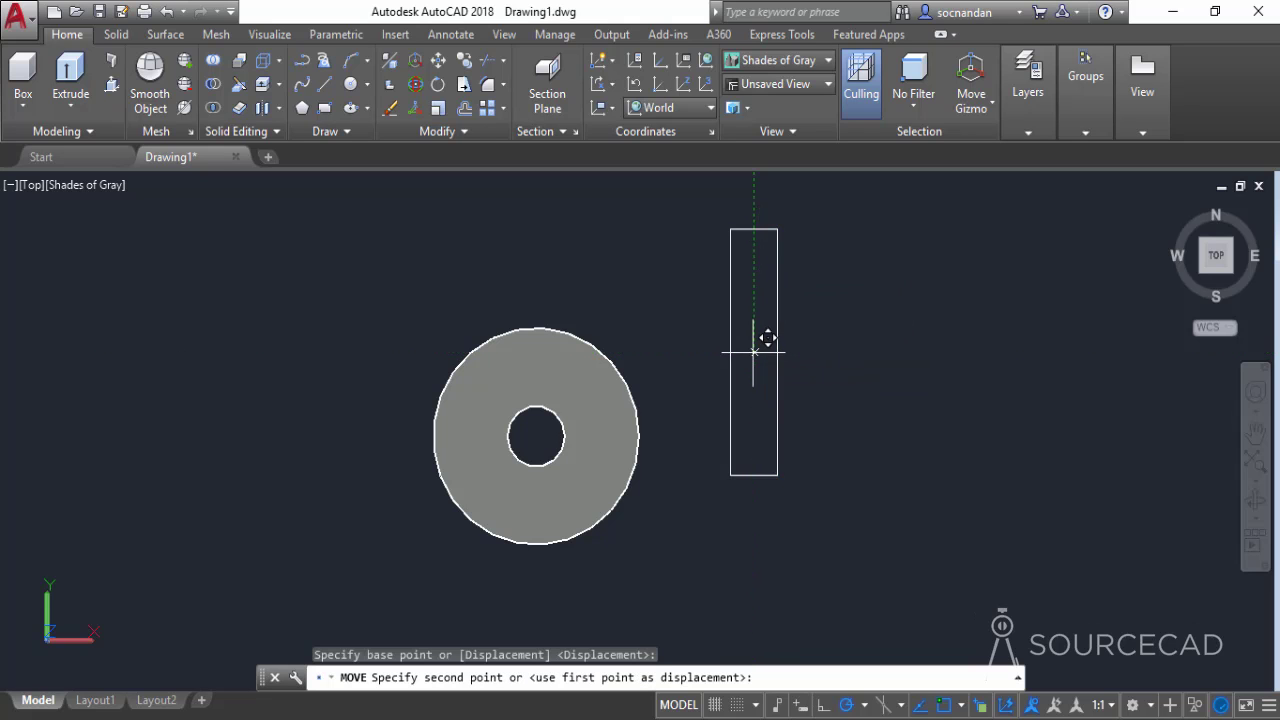
click(536, 436)
Step: Tilt the model with Free Orbit and move the rectangle up 36 units along Z to the cylinder's top face
click(1258, 519)
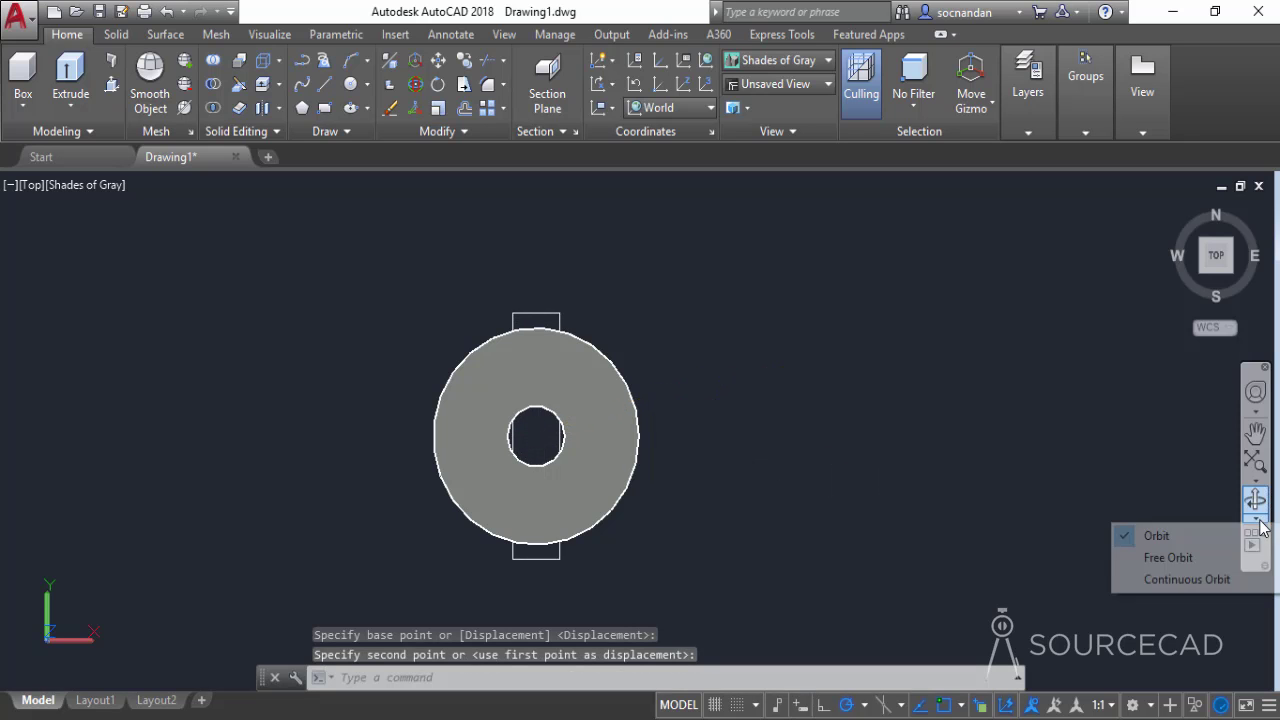
click(1168, 557)
drag(534, 520, 743, 289)
right_click(740, 292)
click(752, 297)
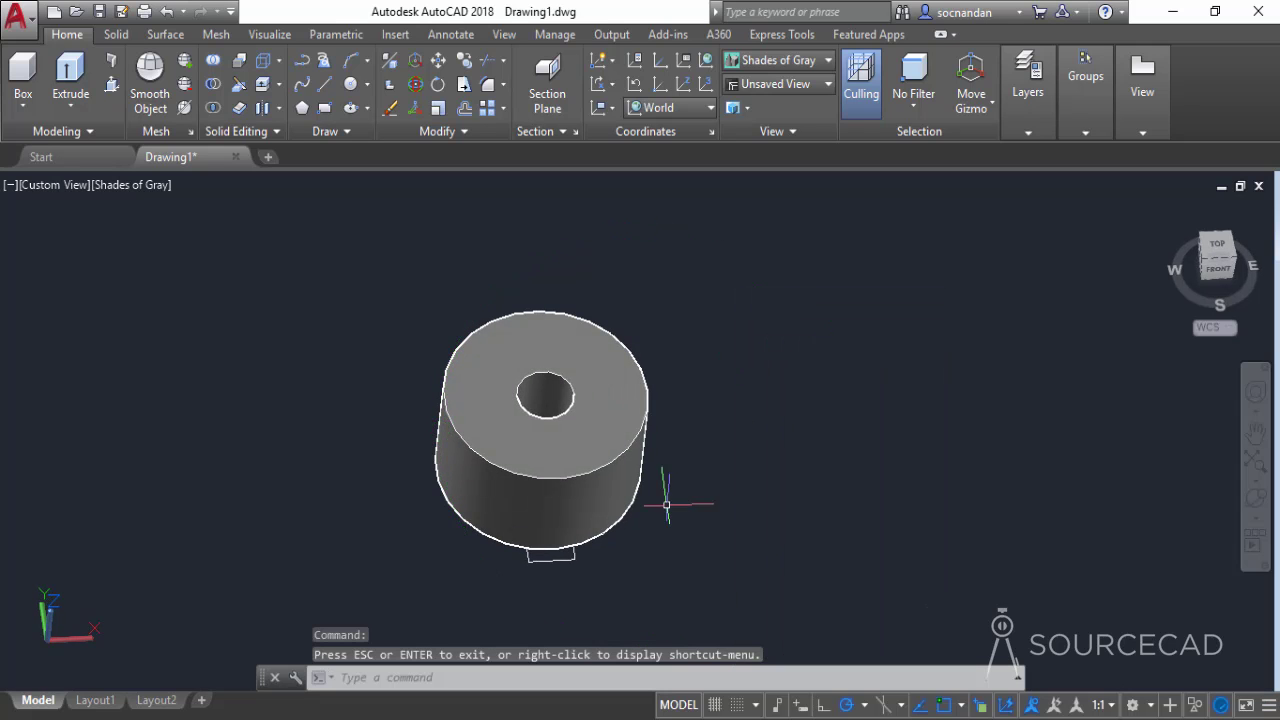
click(565, 557)
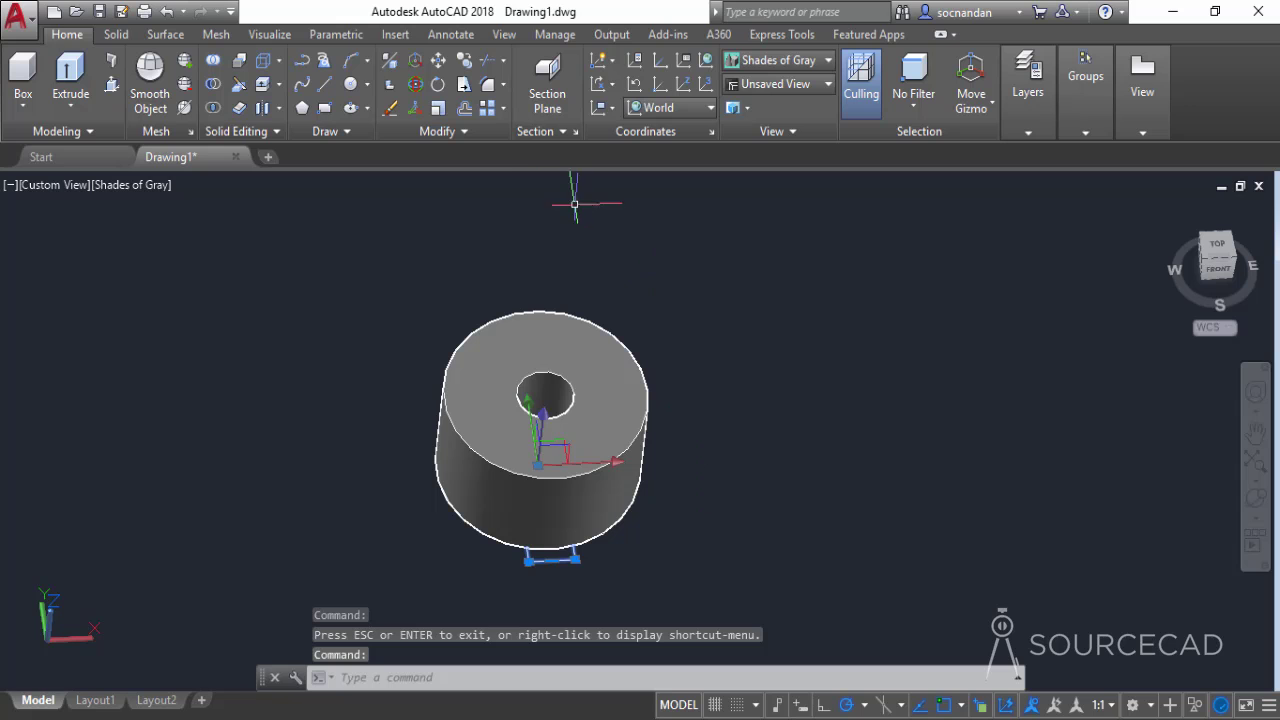
click(440, 62)
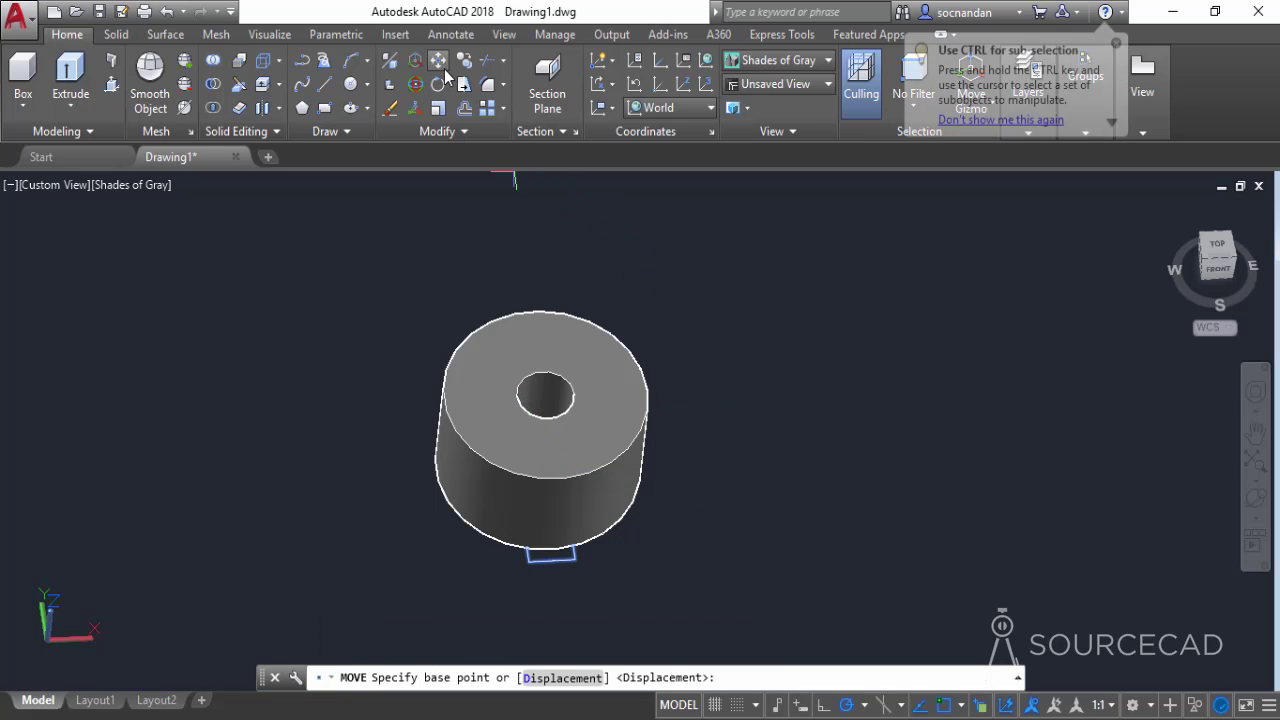
click(575, 558)
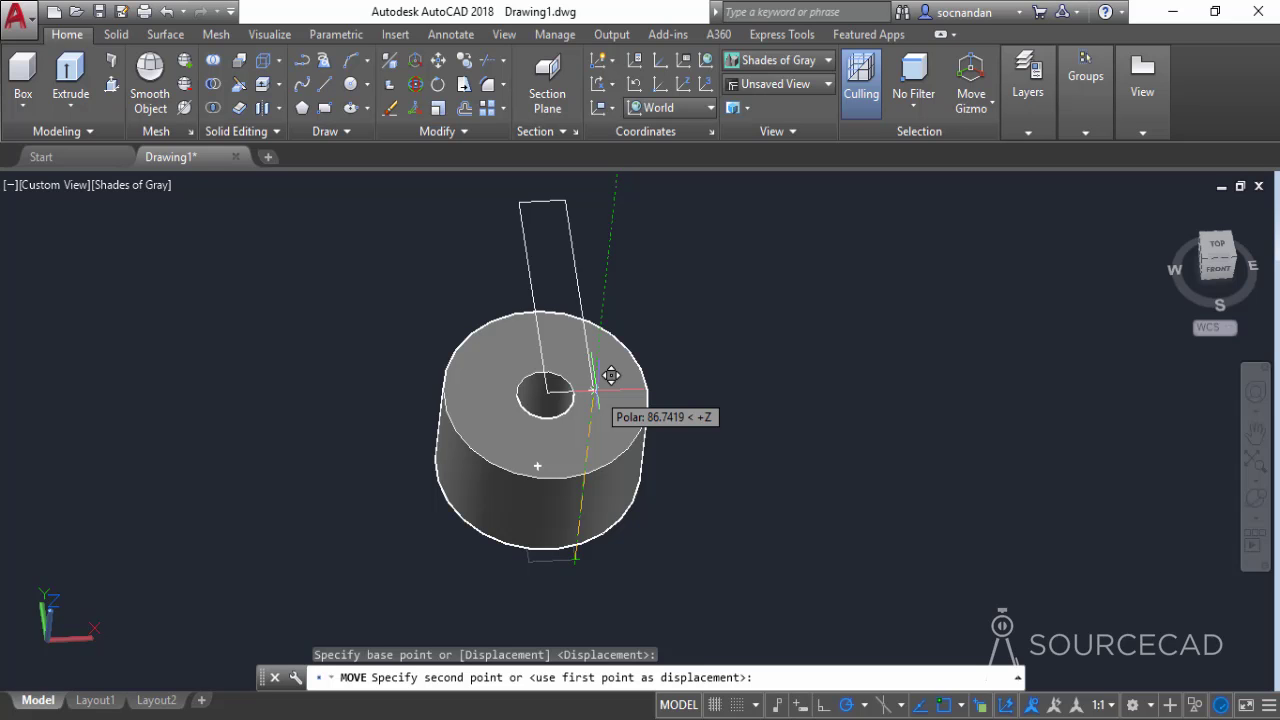
text(36)
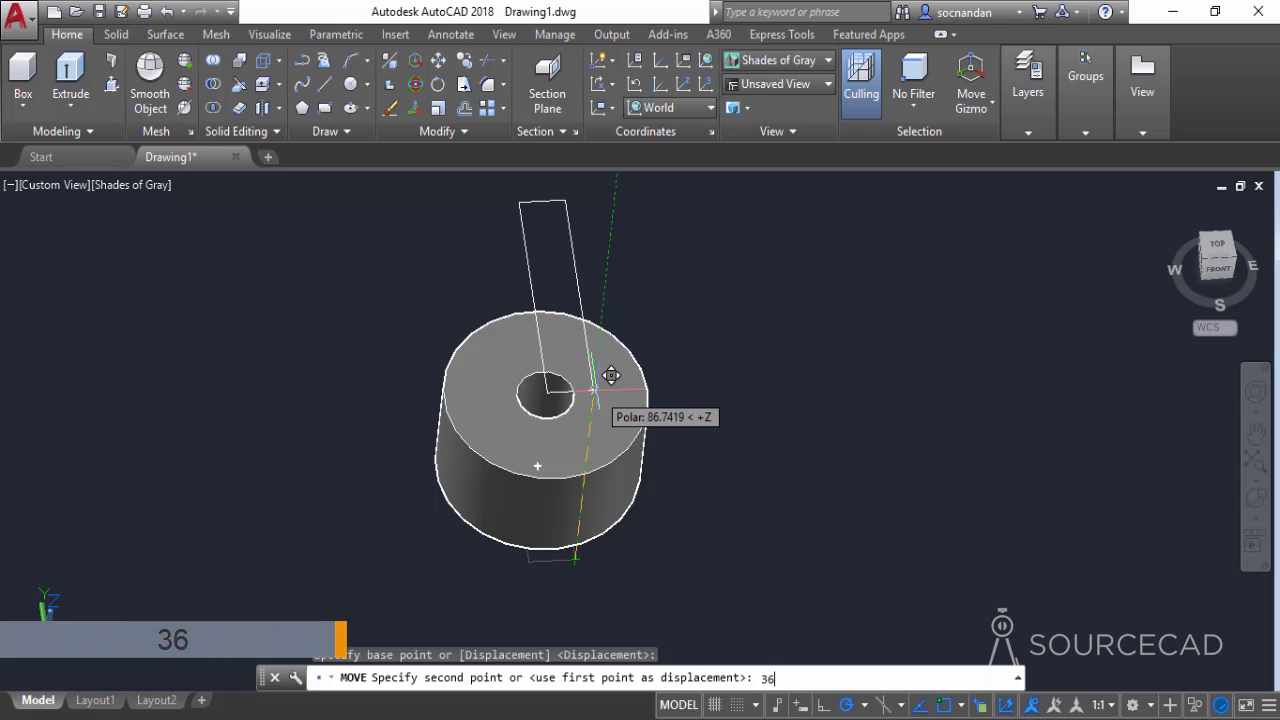
key(Return)
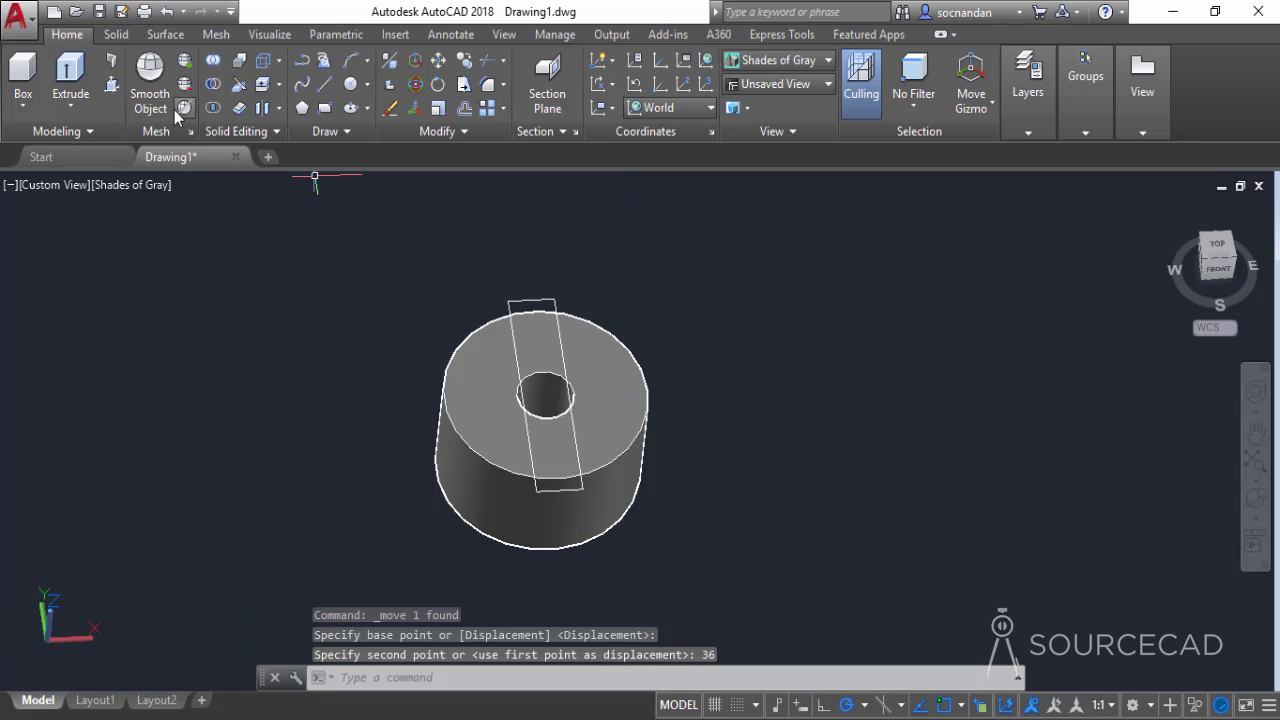
Step: Presspull the two rectangle areas on either side of the hole 10 units up from the cylinder's top face
click(113, 87)
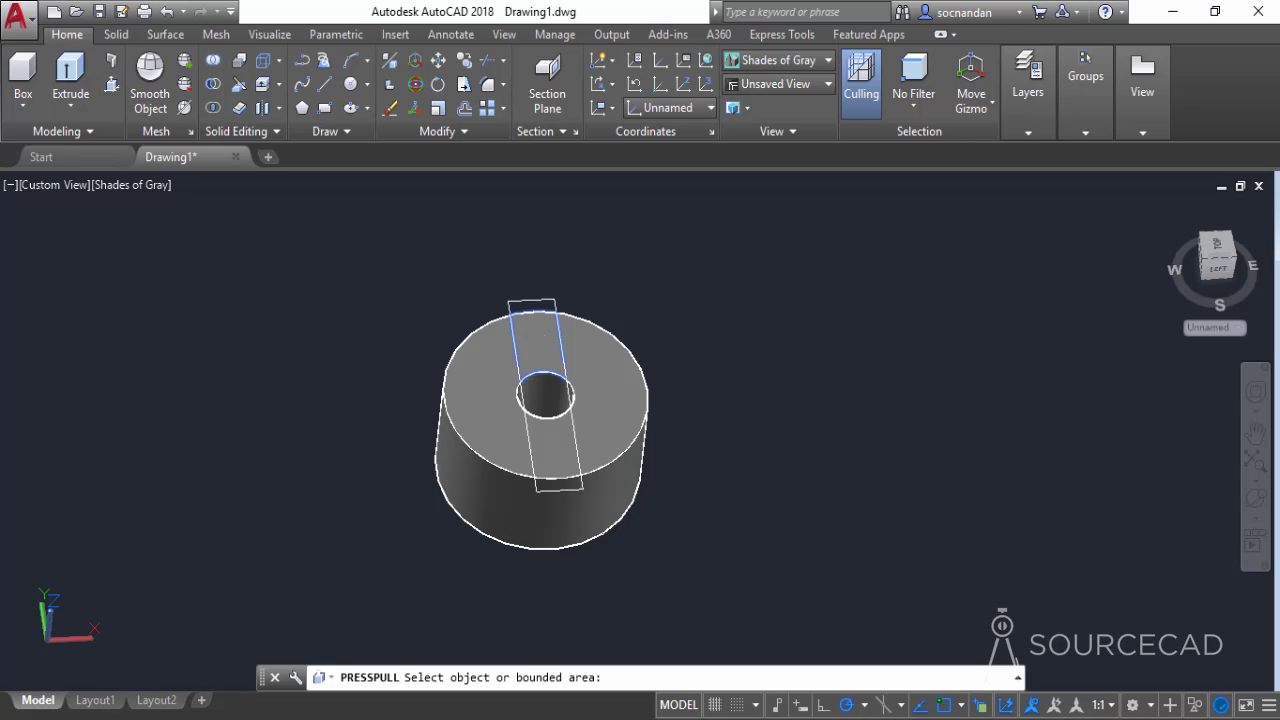
click(540, 345)
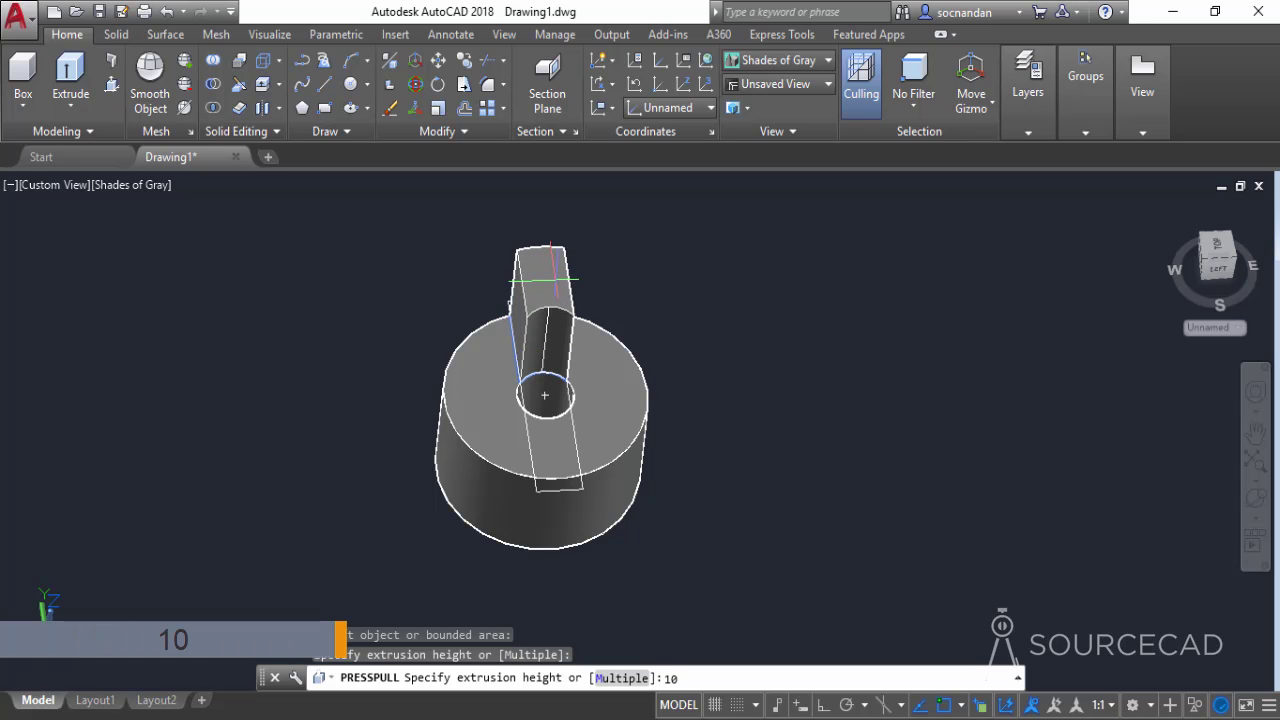
key(Return)
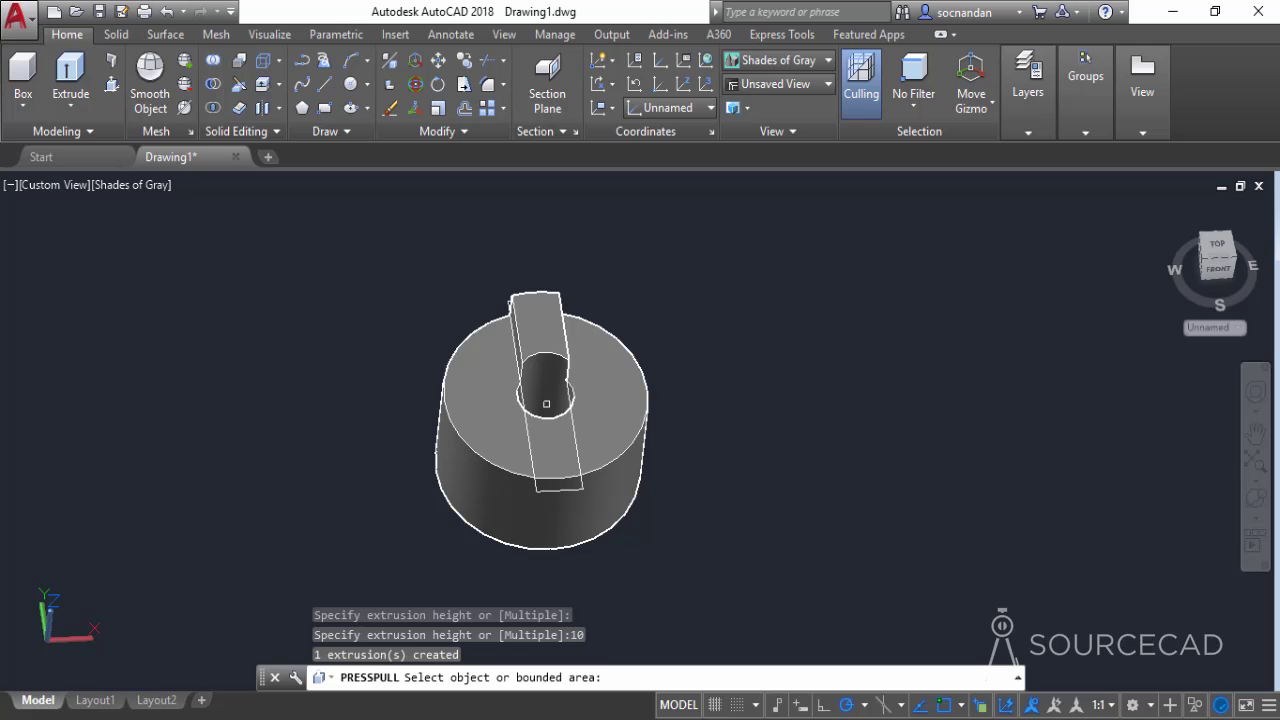
click(548, 442)
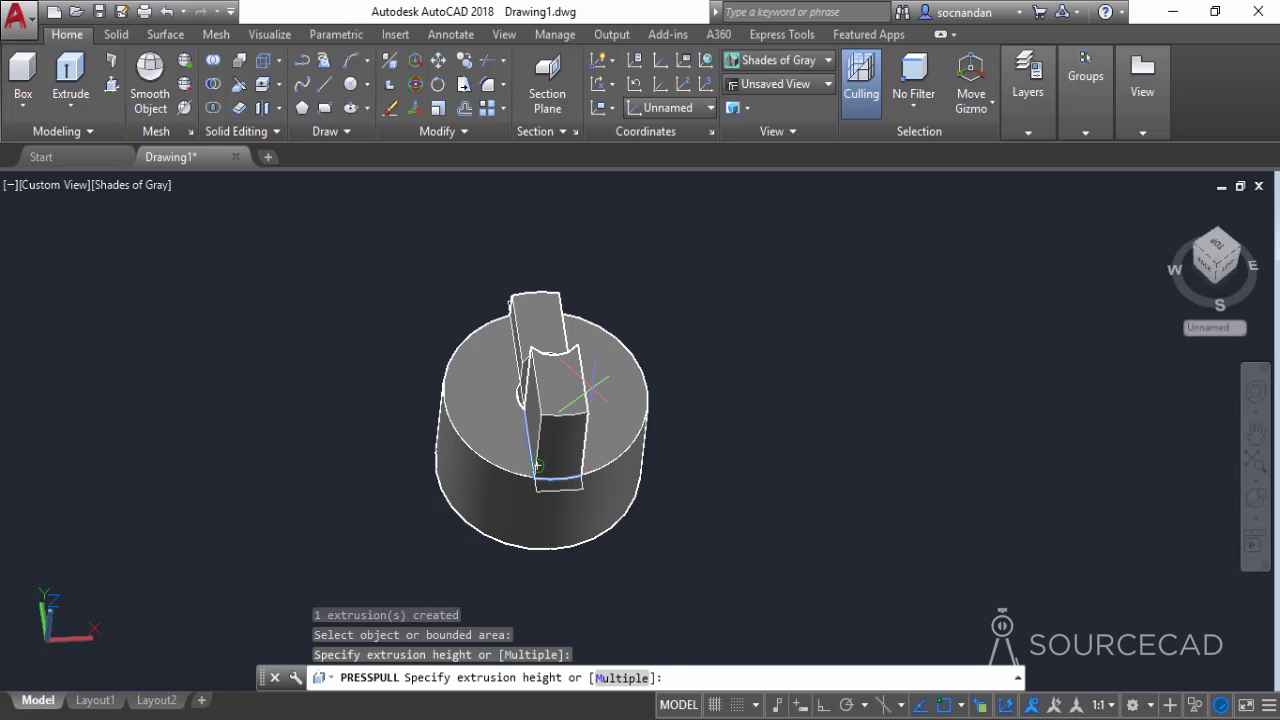
text(10)
key(Return)
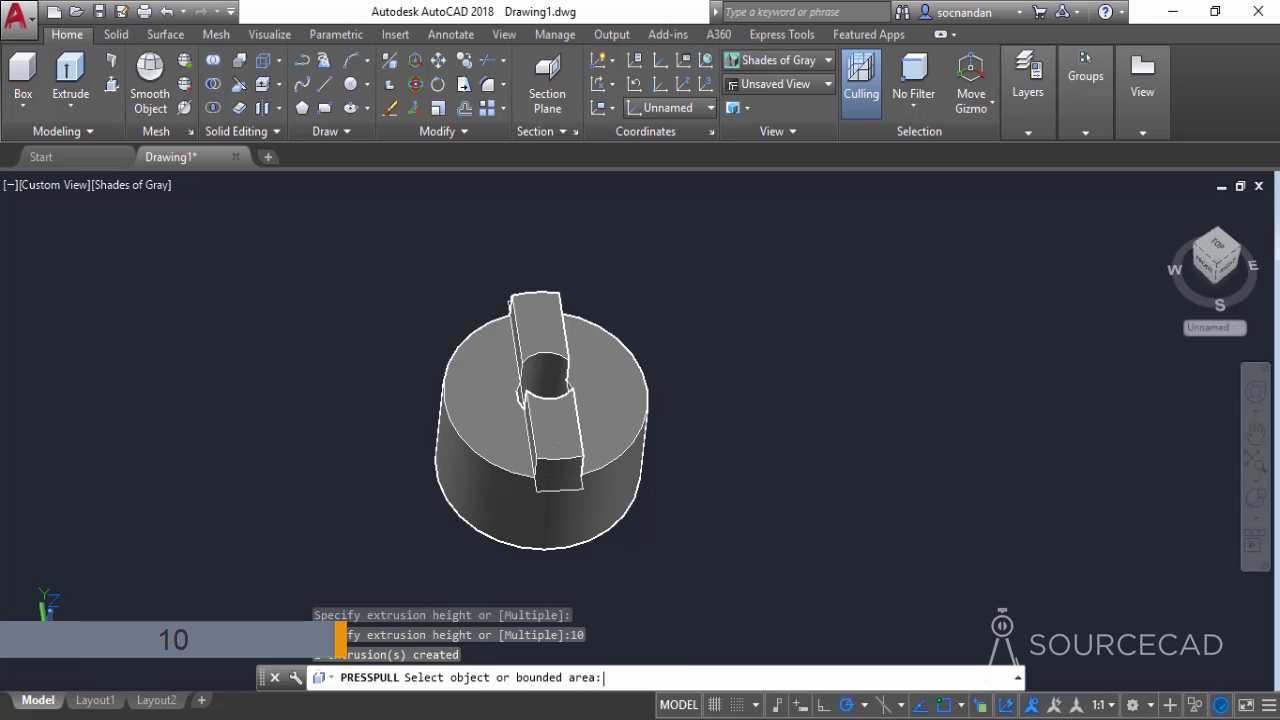
key(Return)
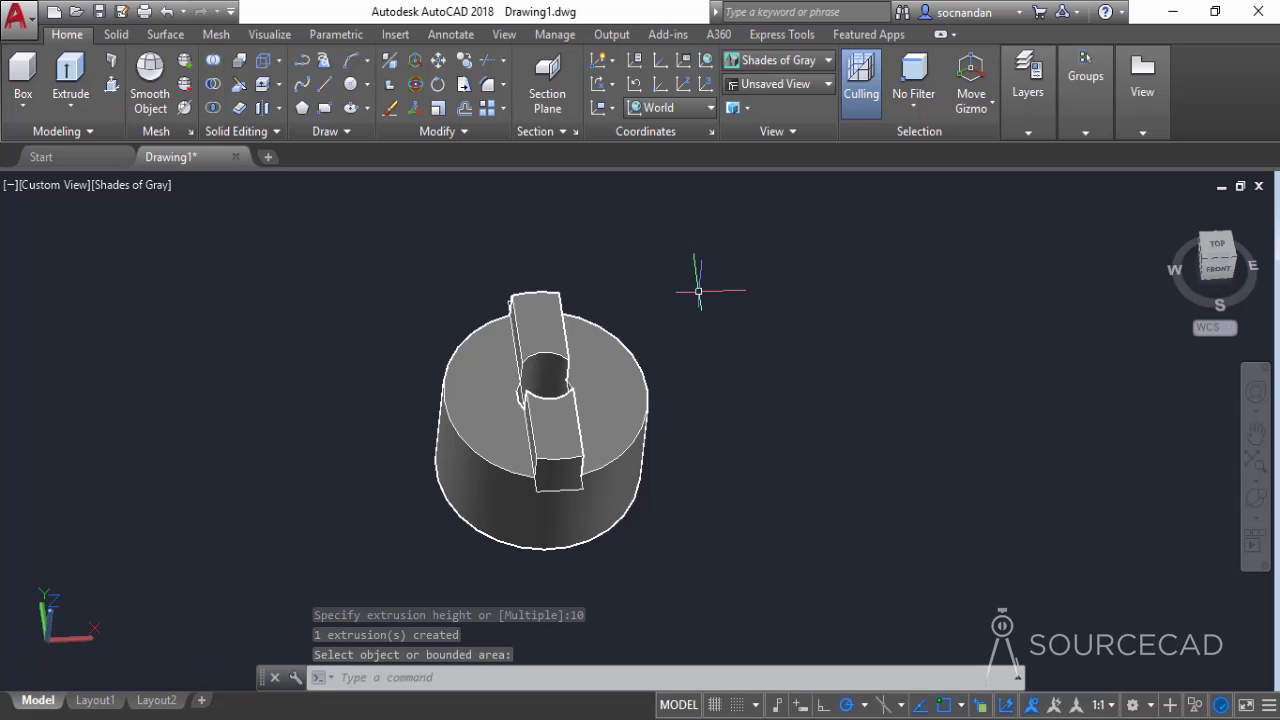
Step: Draw a circle of radius 20 centered over the hole at the top level of the two raised ribs
click(351, 86)
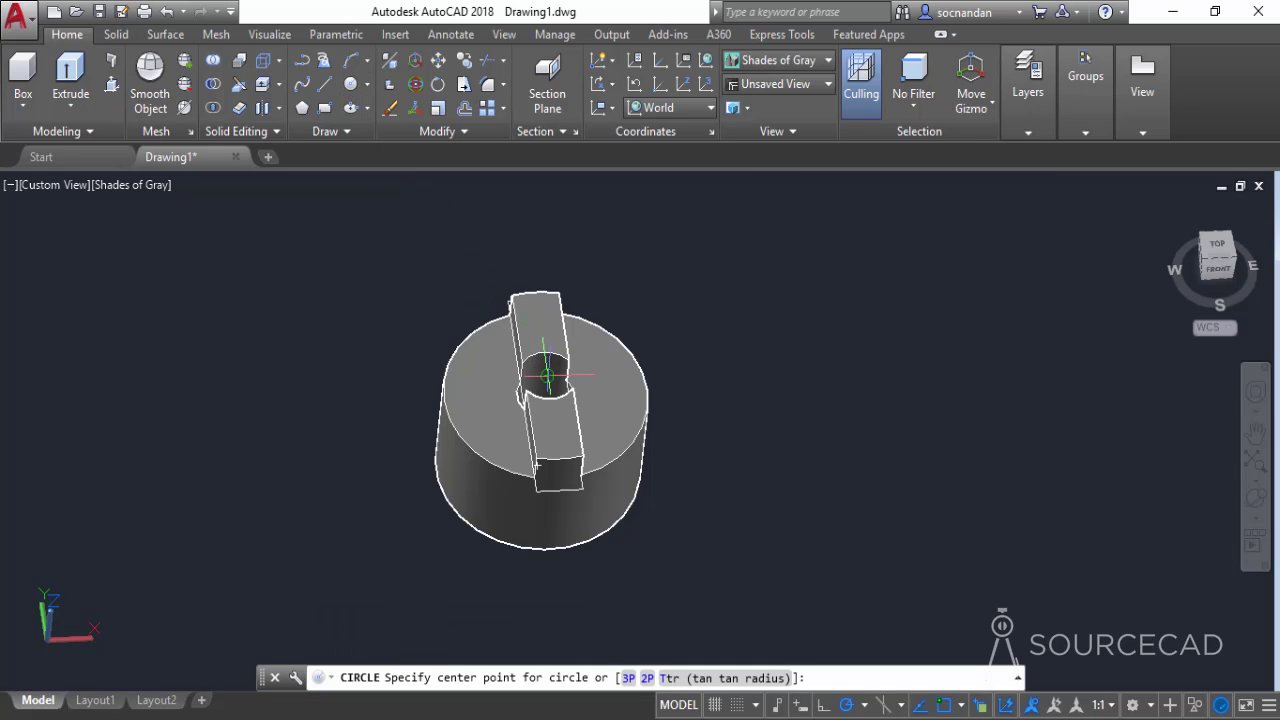
click(547, 375)
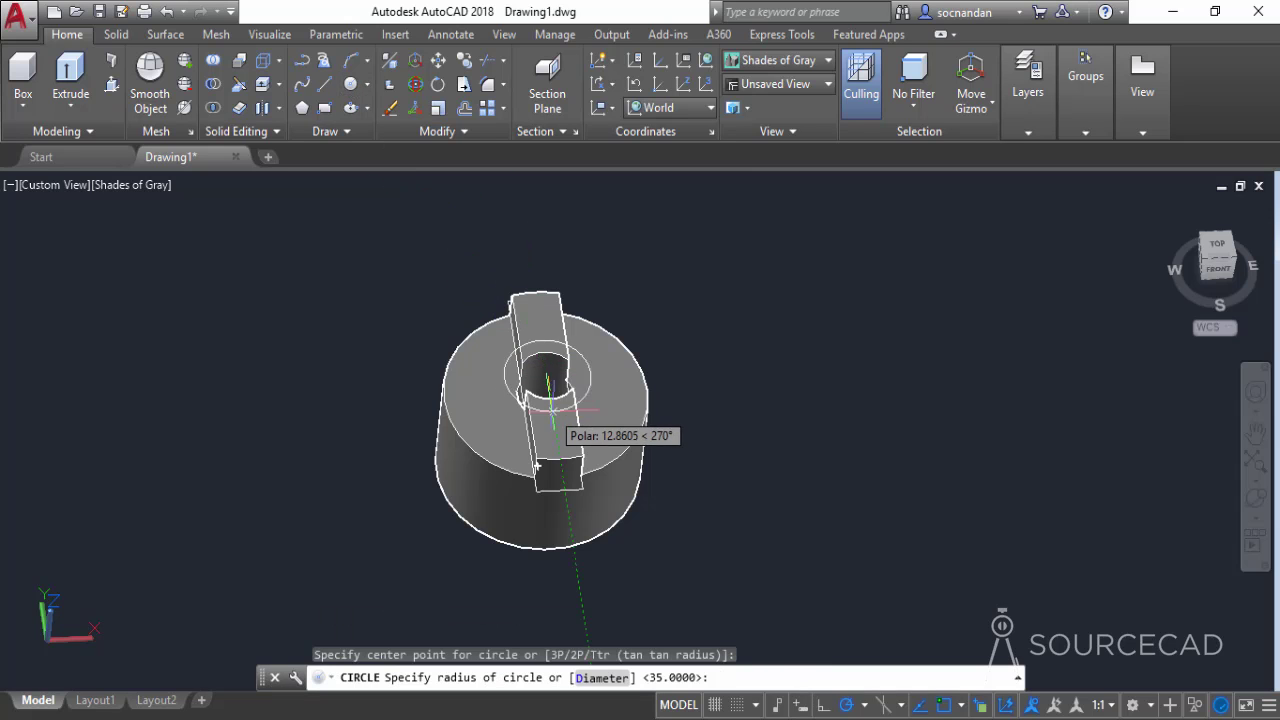
text(20)
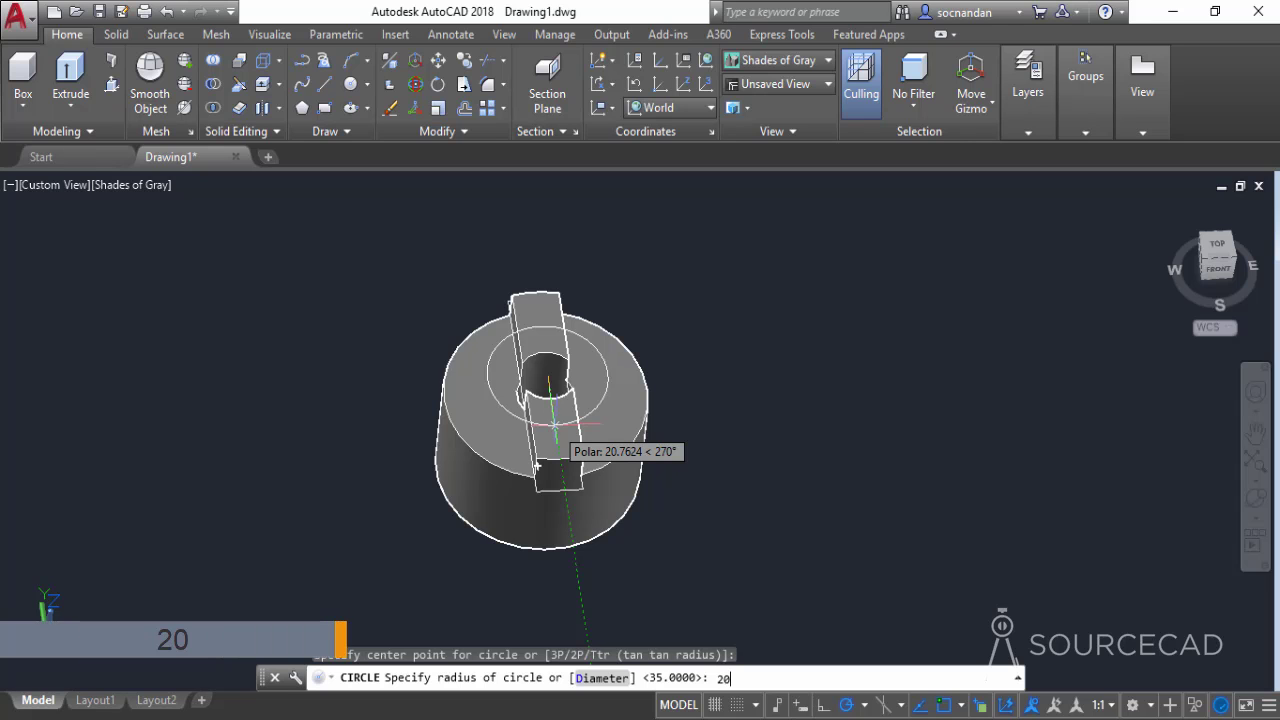
key(Return)
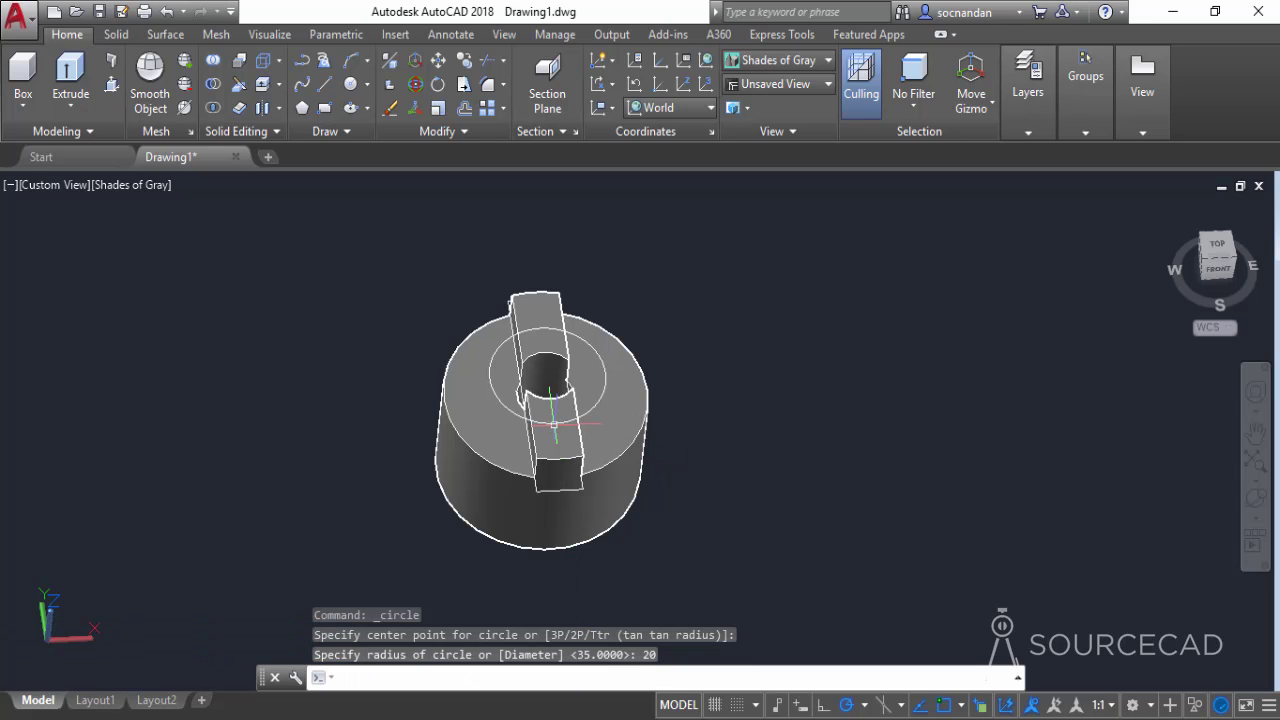
Step: Extrude the radius 20 circle downward with a height of -10 to form a solid disc
click(70, 80)
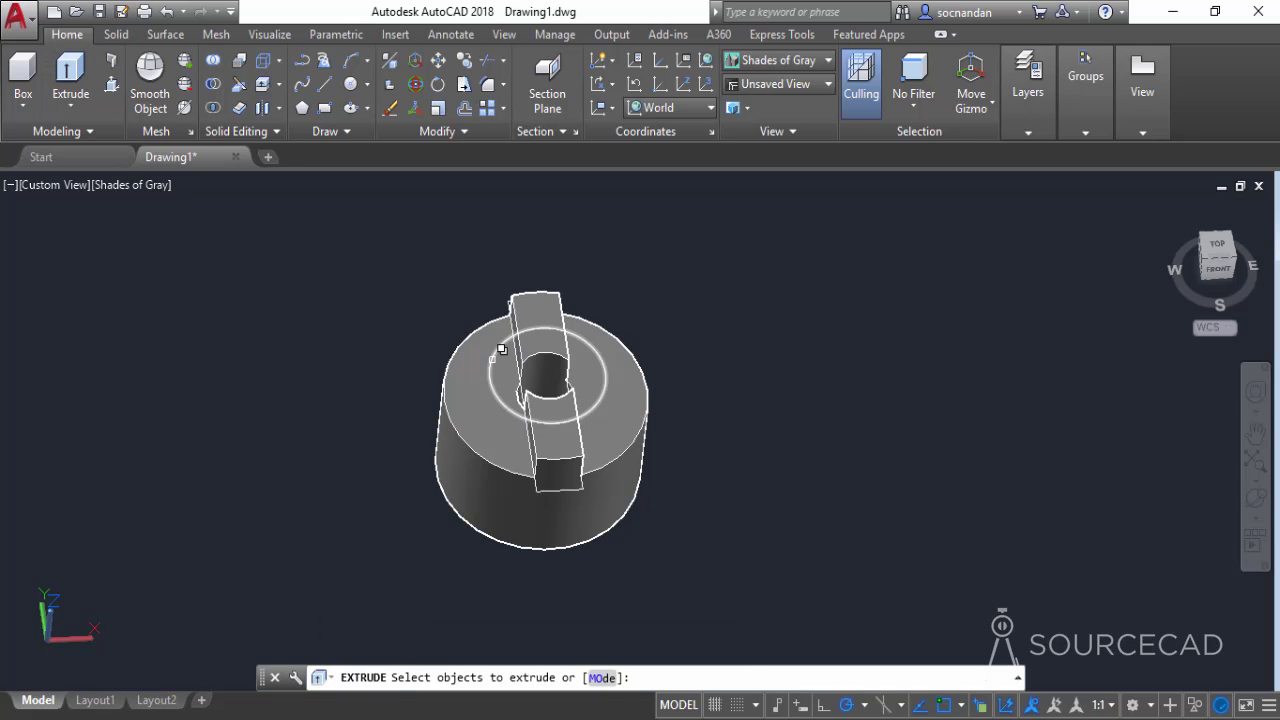
click(532, 377)
click(565, 438)
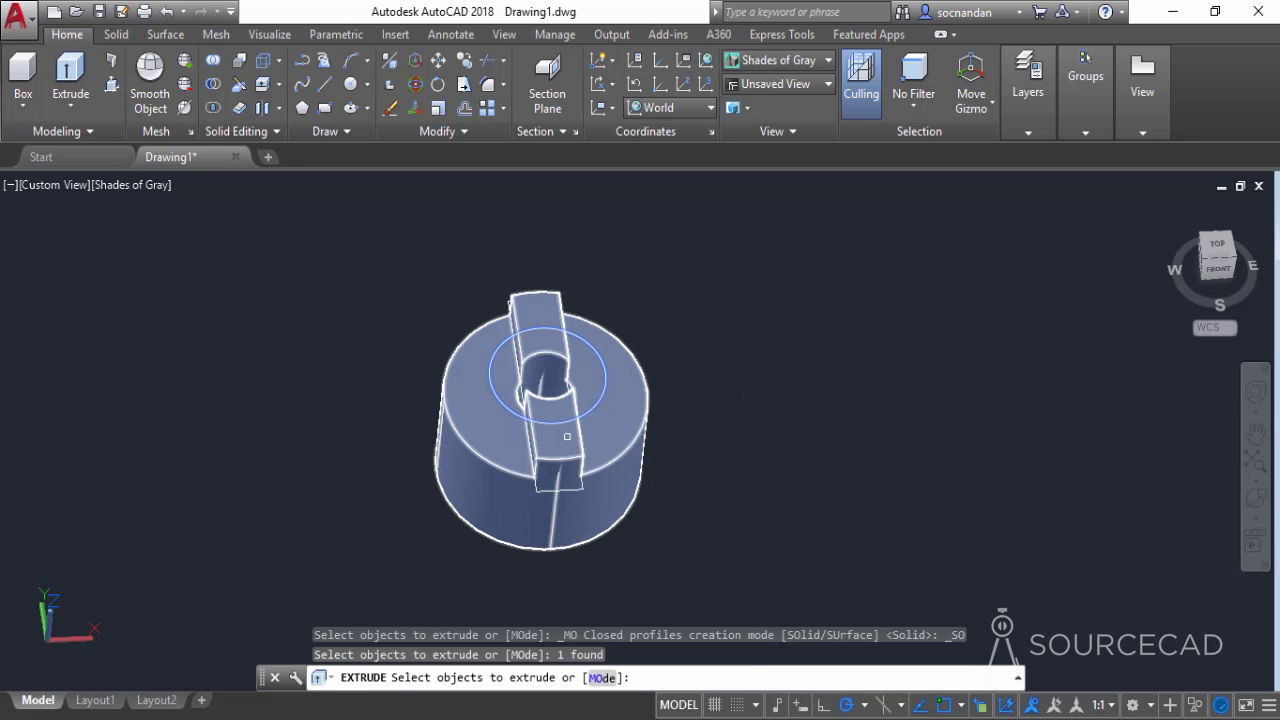
key(Return)
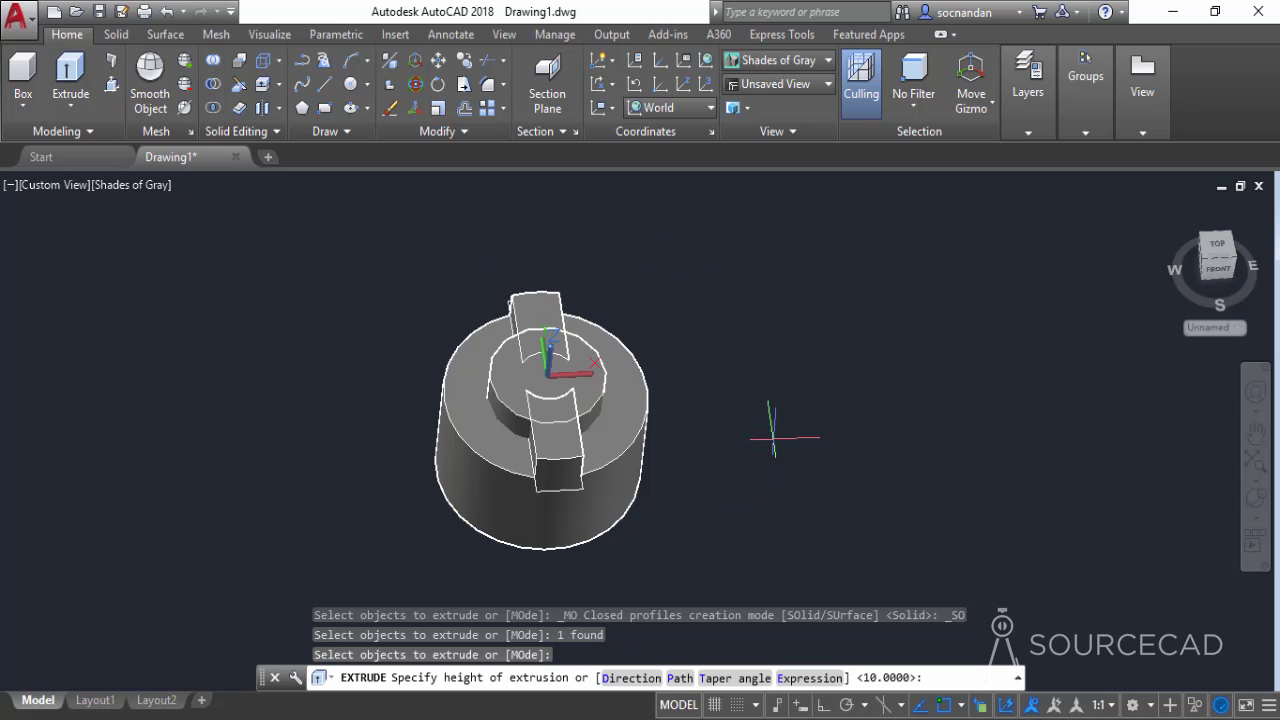
text(-10)
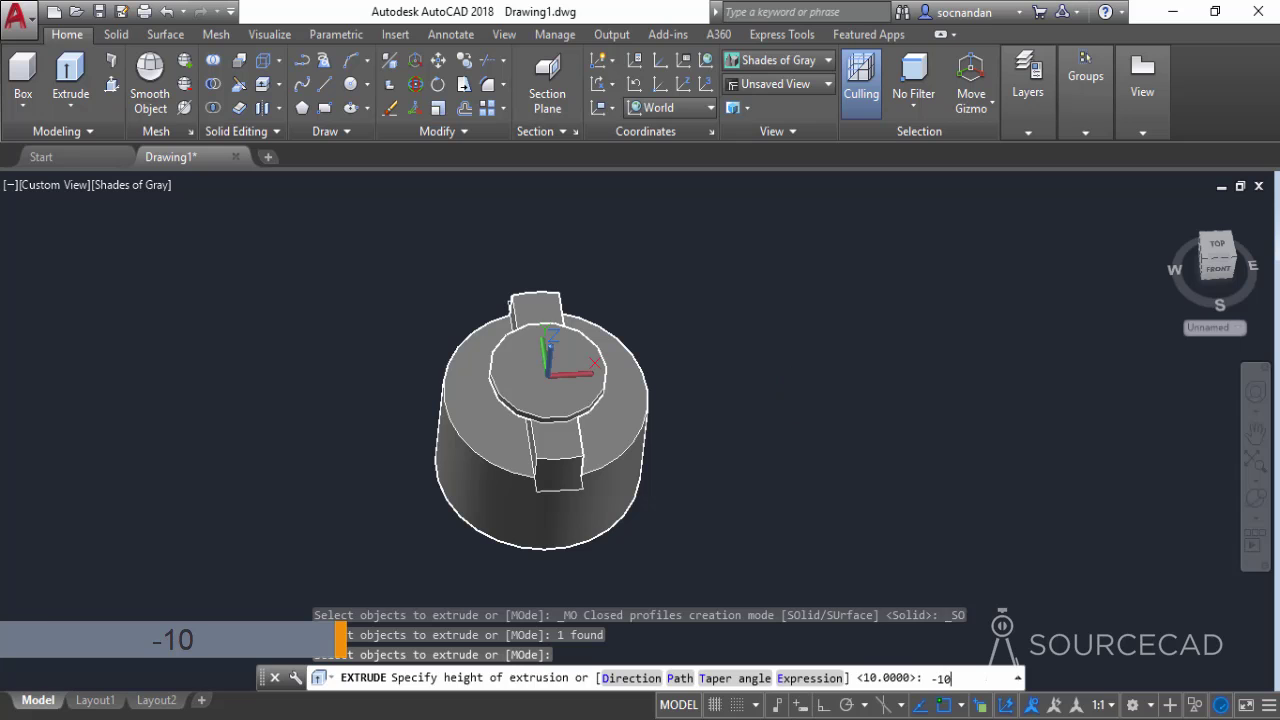
key(Return)
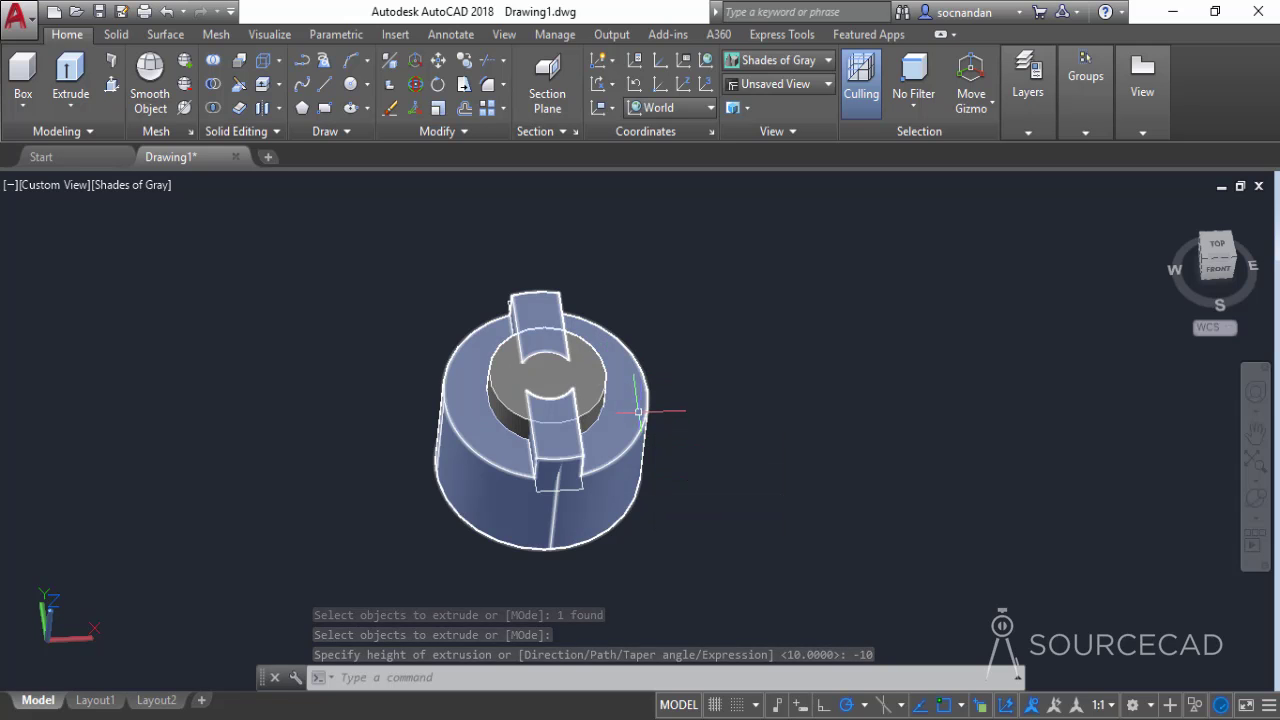
Step: Subtract the extruded disc from the ribbed hollow cylinder
click(213, 88)
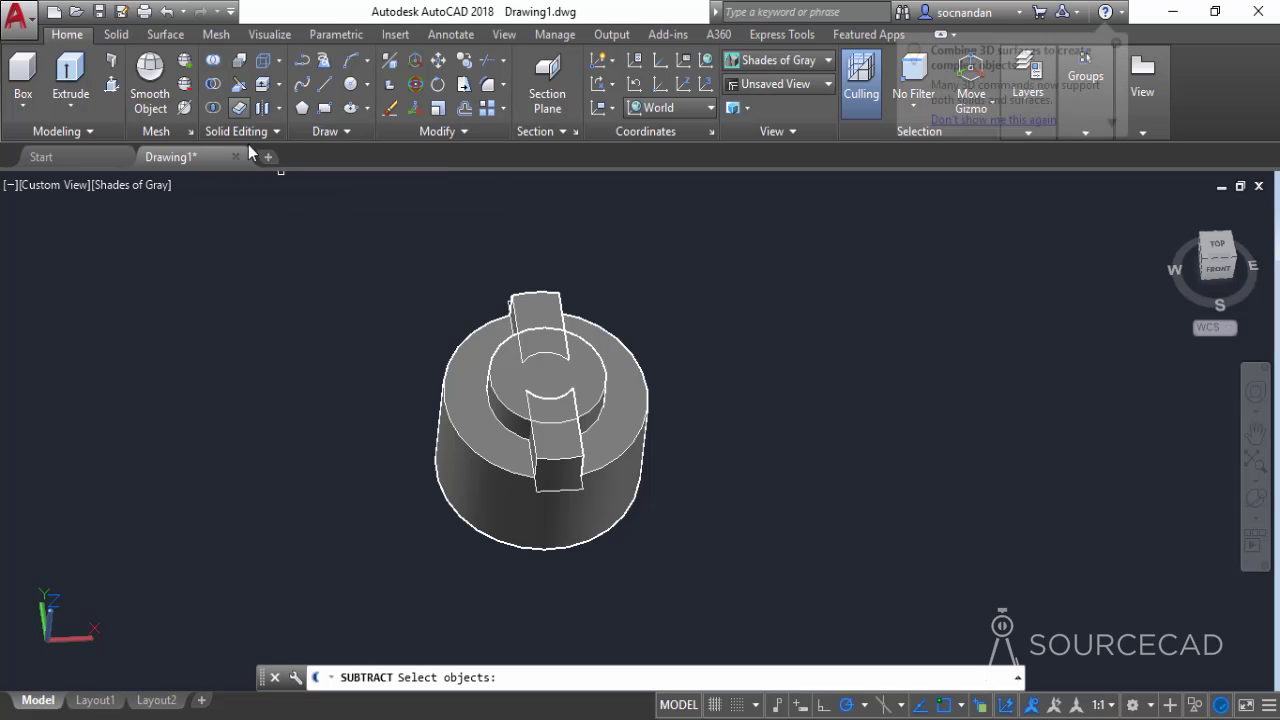
click(458, 458)
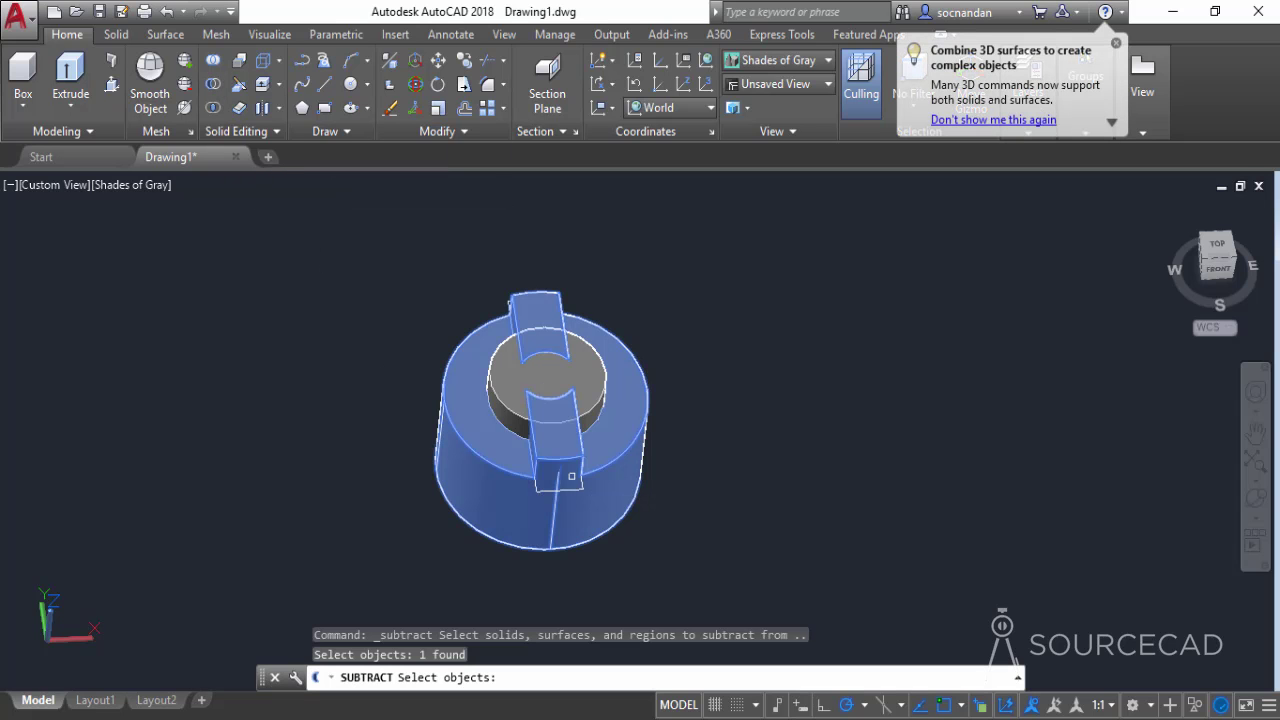
key(Return)
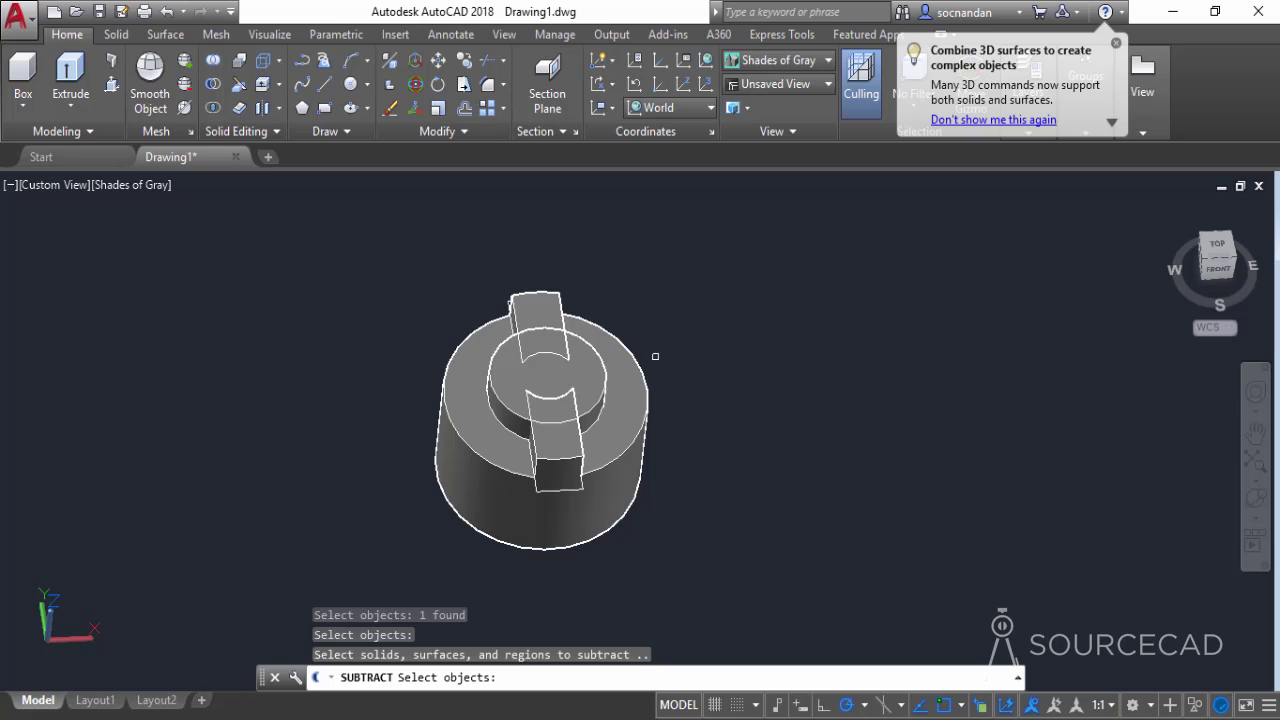
click(610, 373)
key(Return)
key(Return)
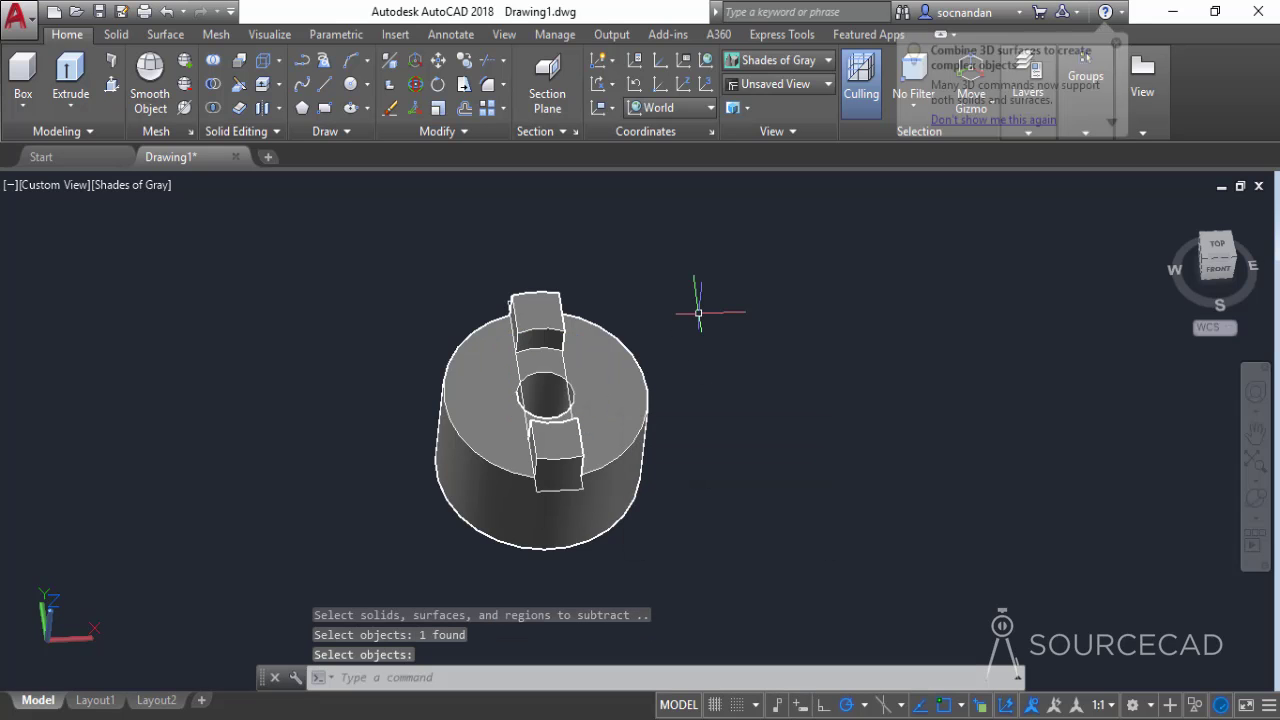
Step: Draw a 70 by 80 rectangle beside the part in the top view, with its long side along Y
click(1255, 497)
drag(578, 340, 629, 299)
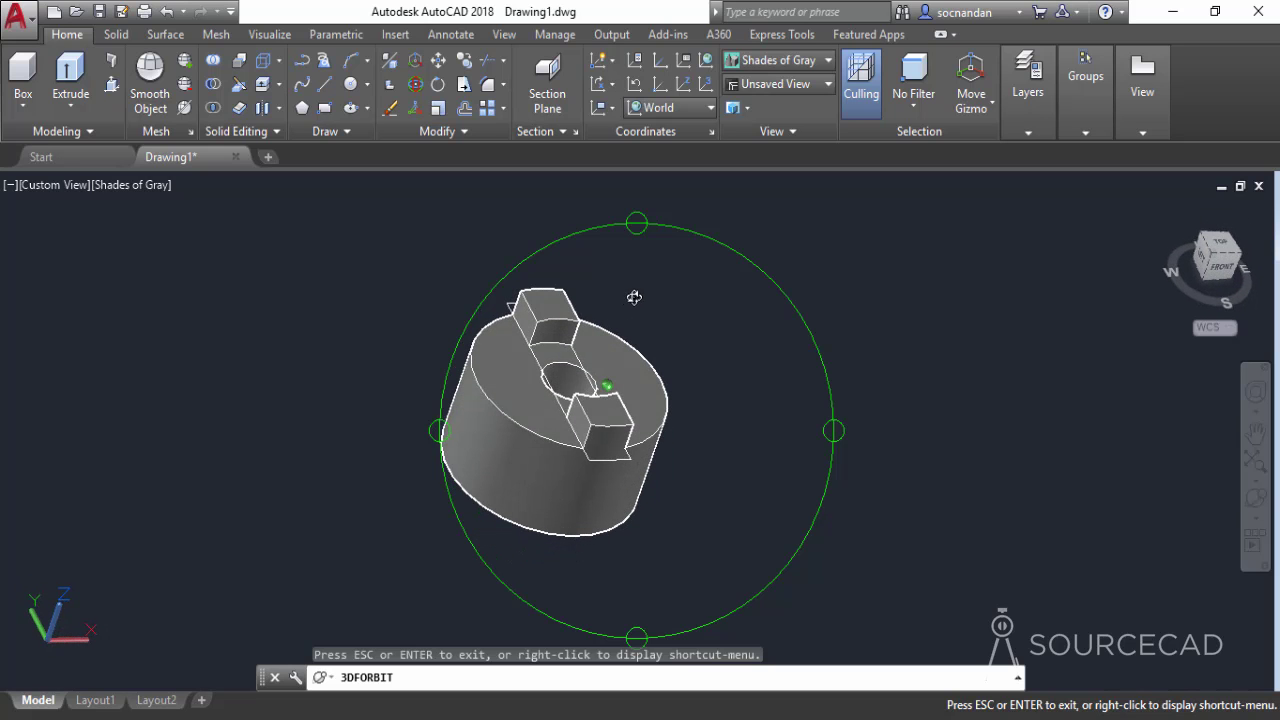
drag(593, 366, 600, 386)
right_click(646, 271)
click(668, 283)
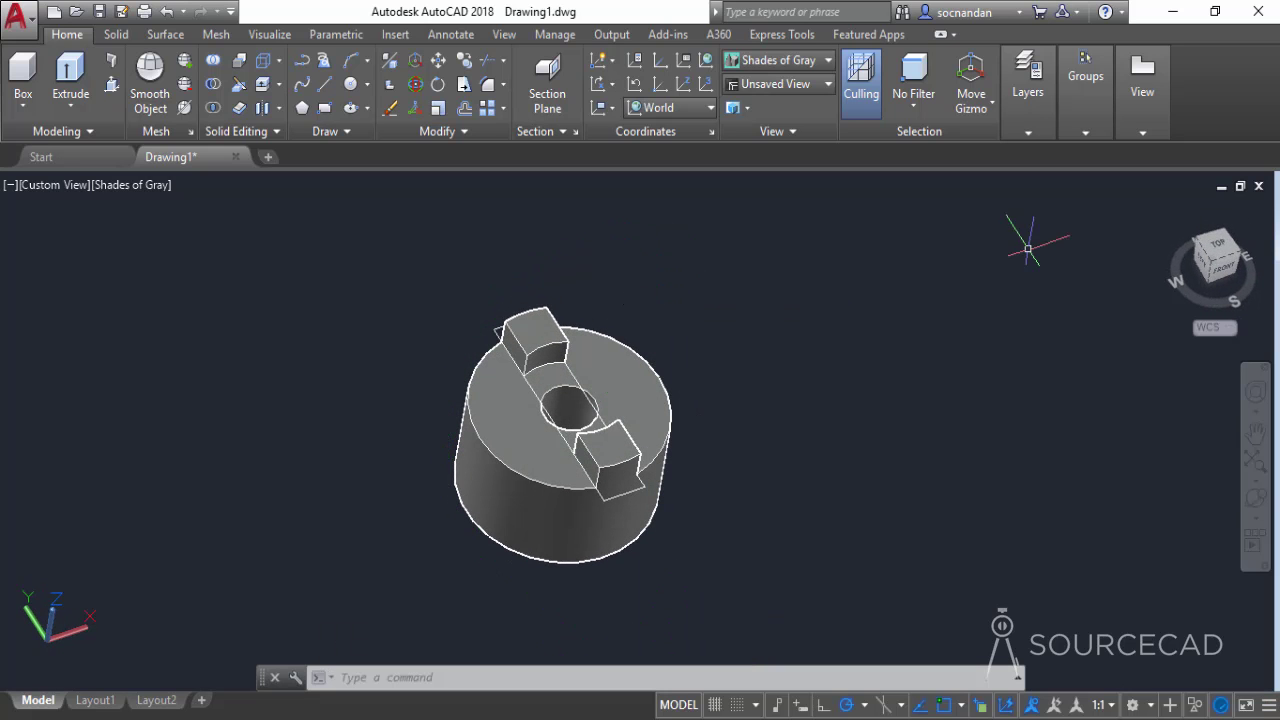
click(1221, 253)
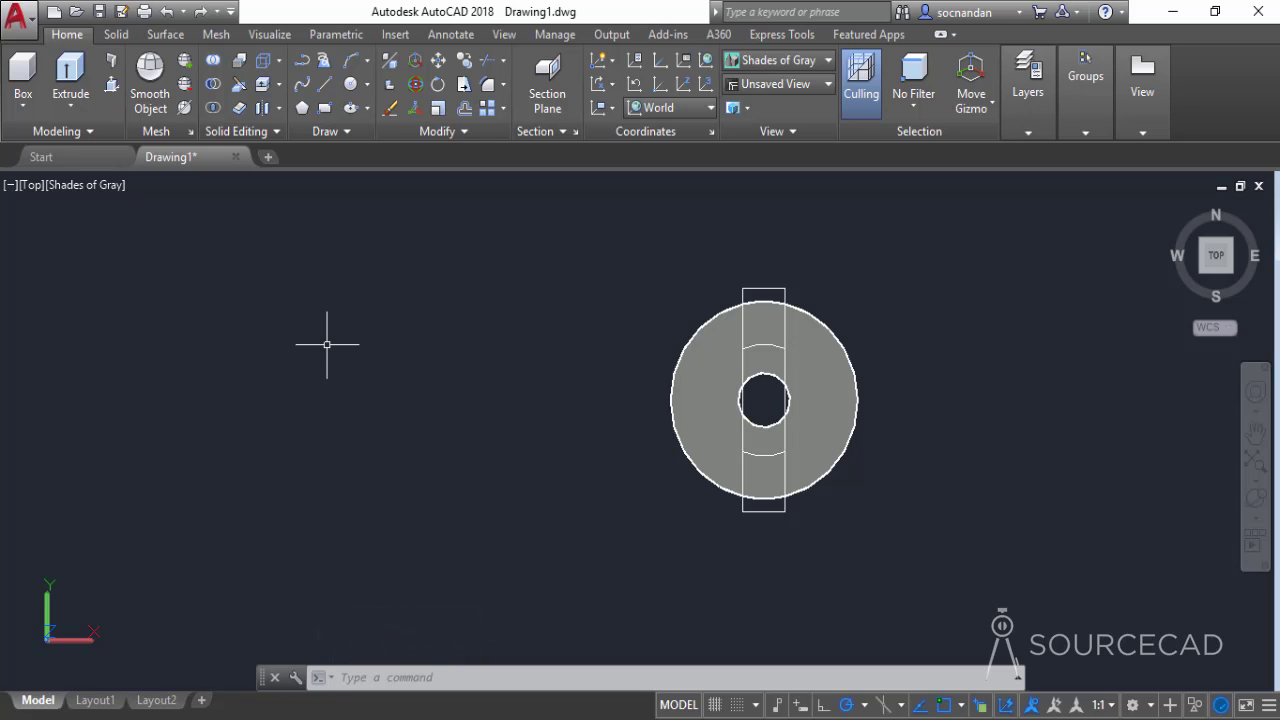
click(324, 108)
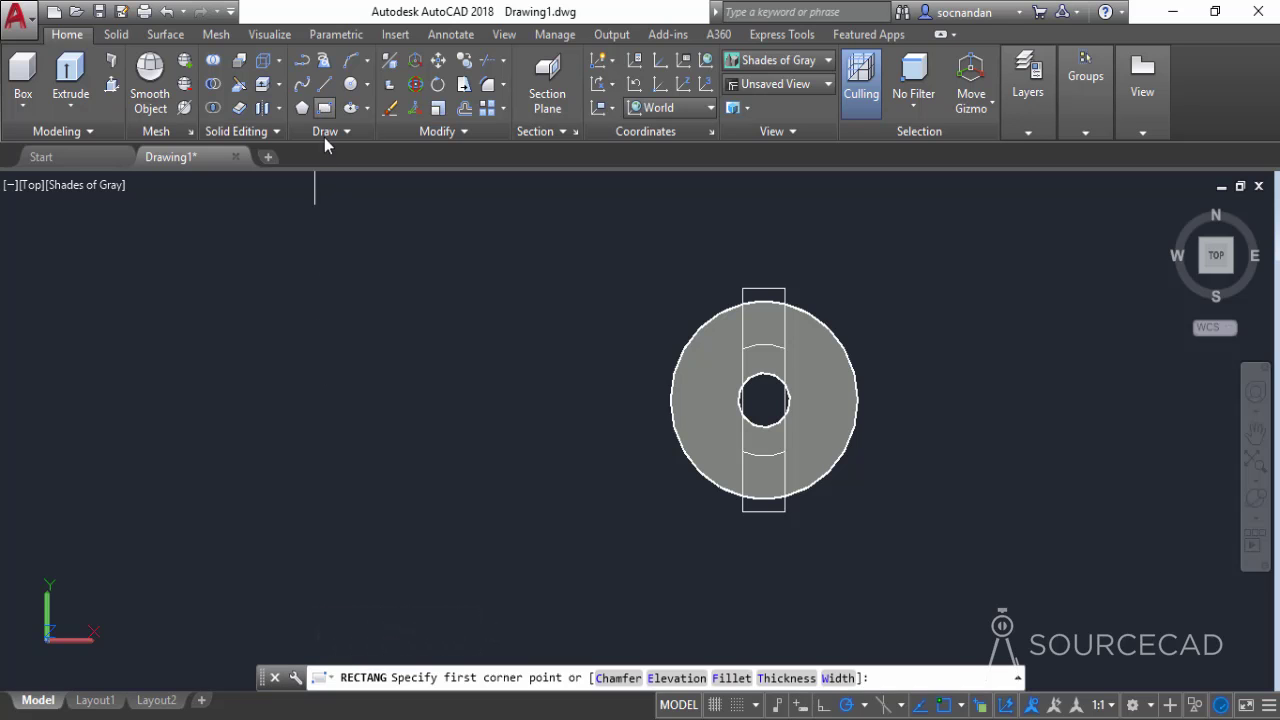
click(272, 490)
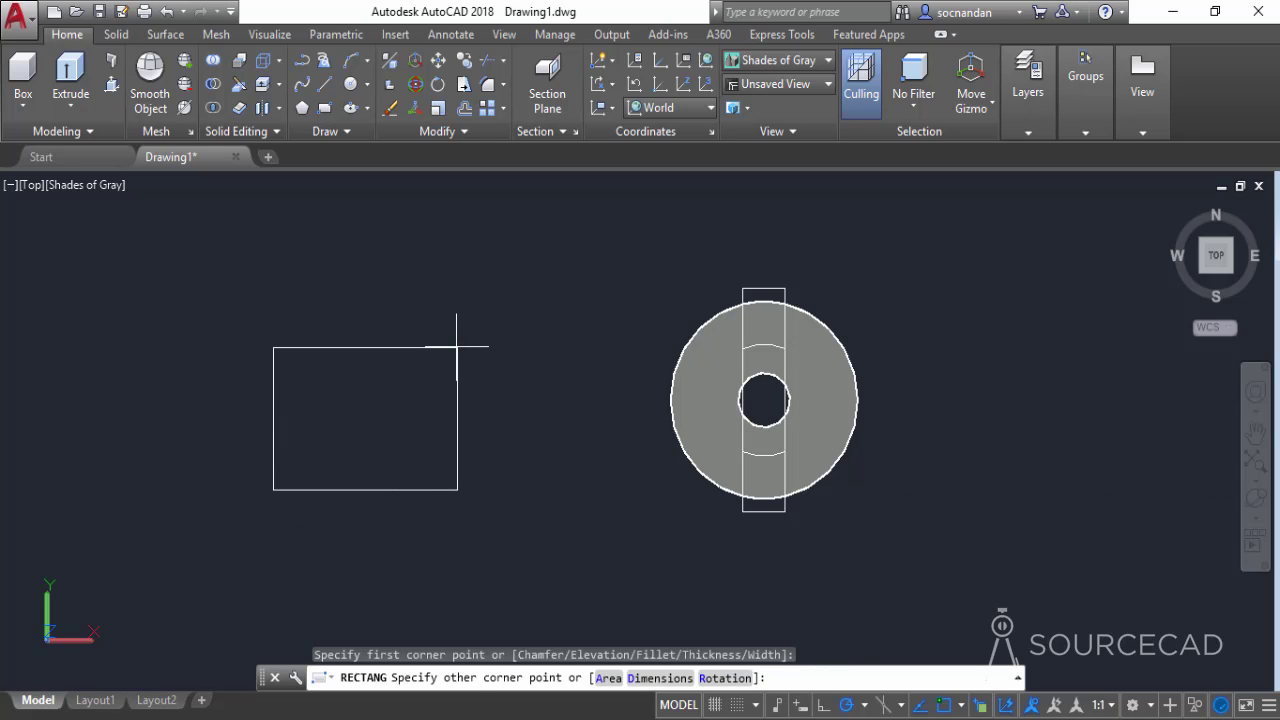
key(F8)
text(@70,80)
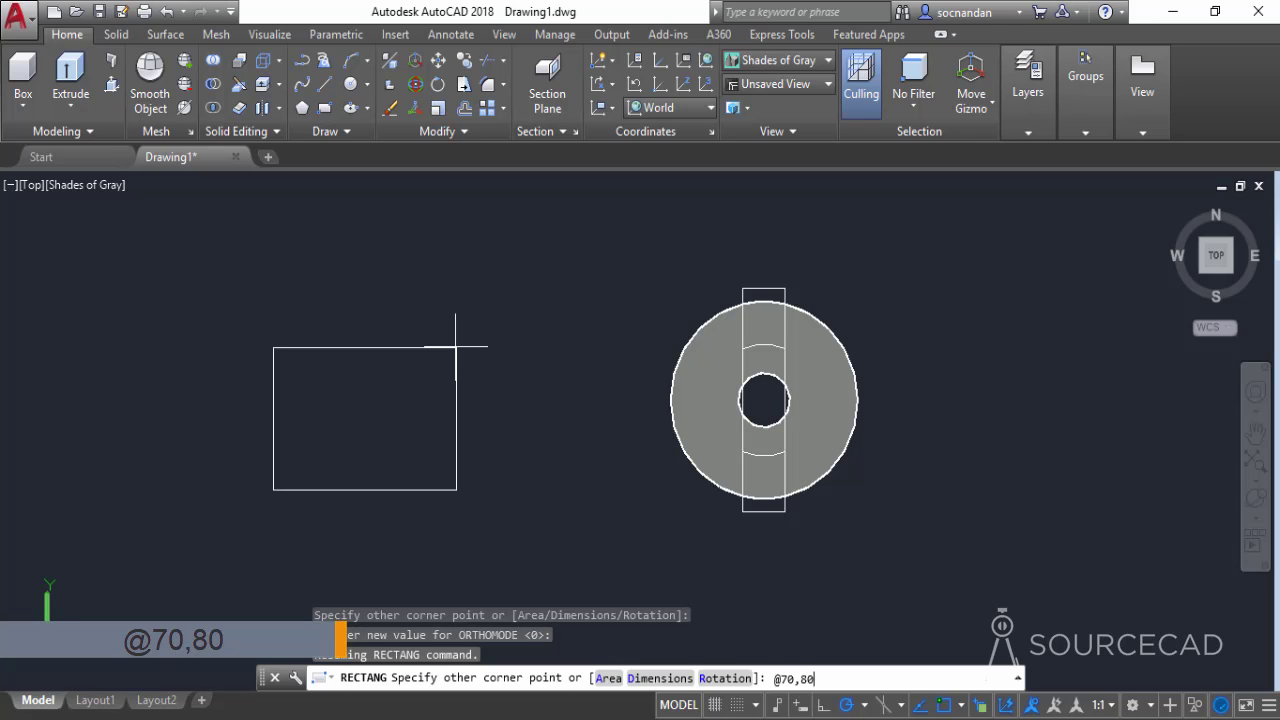
key(Return)
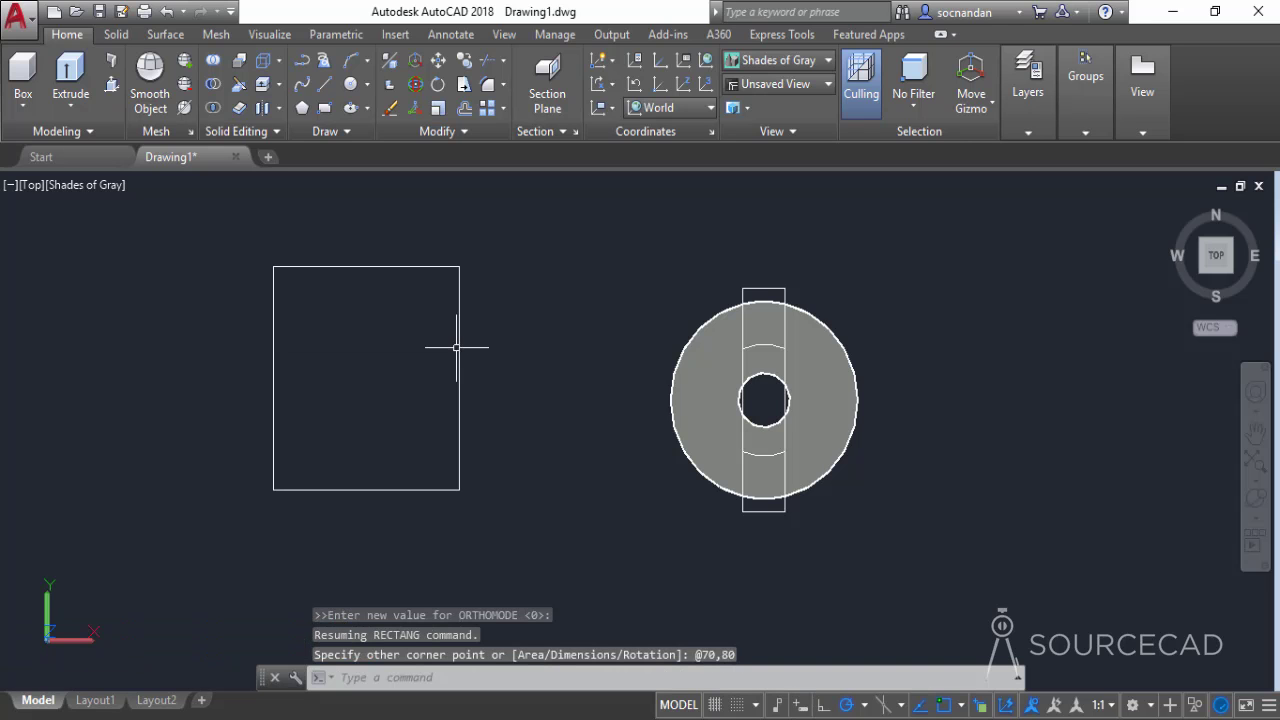
Step: Extrude the 70 by 80 rectangle to a height of 1.6 to make a thin plate
click(1174, 210)
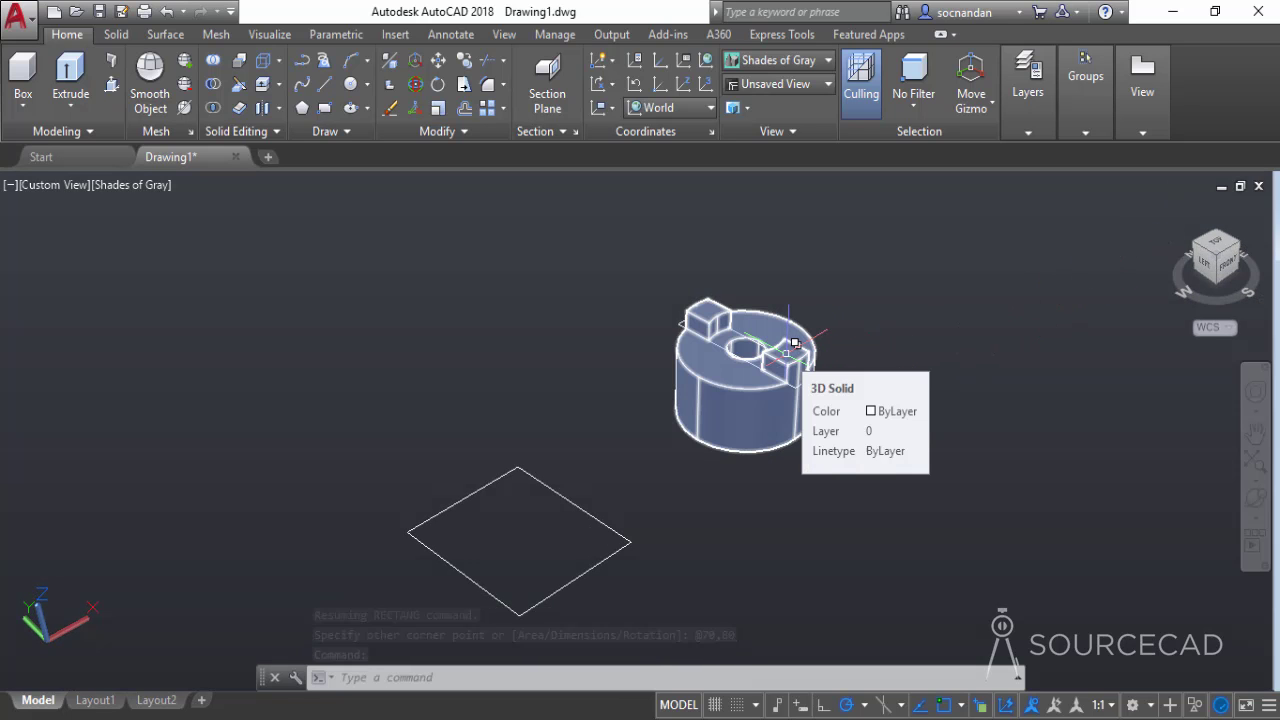
click(70, 72)
click(412, 522)
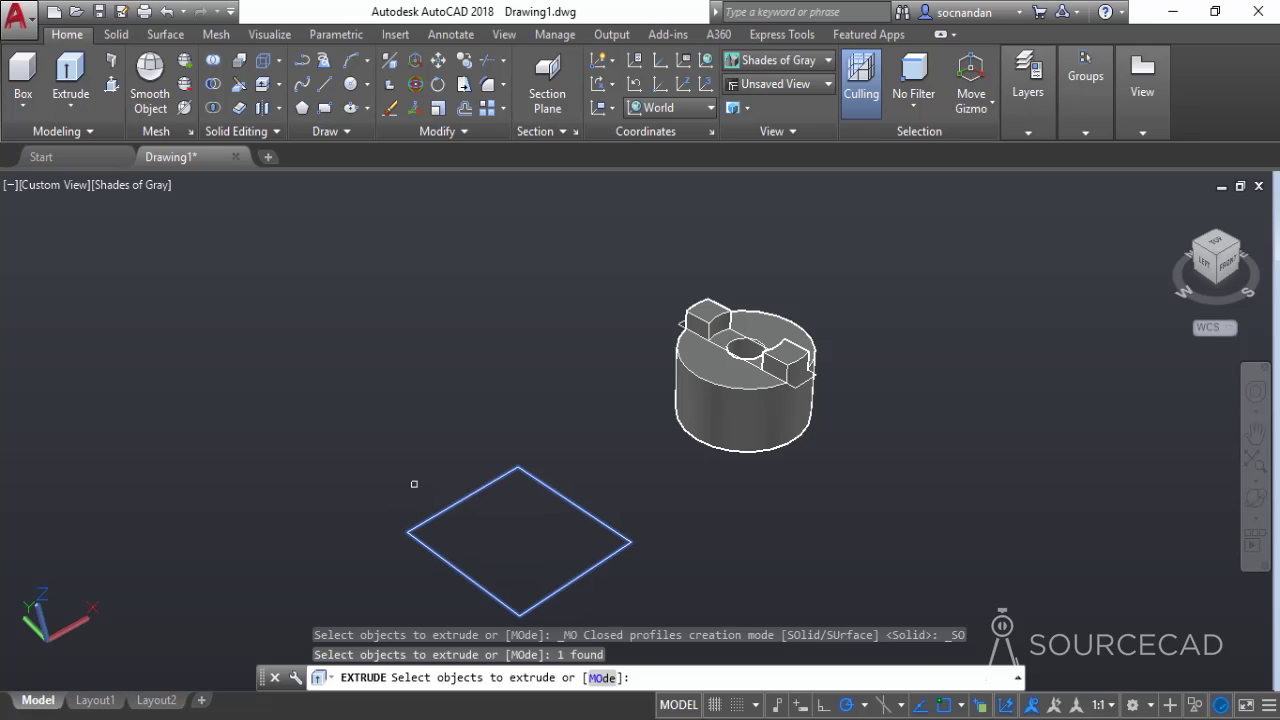
key(Return)
text(1)
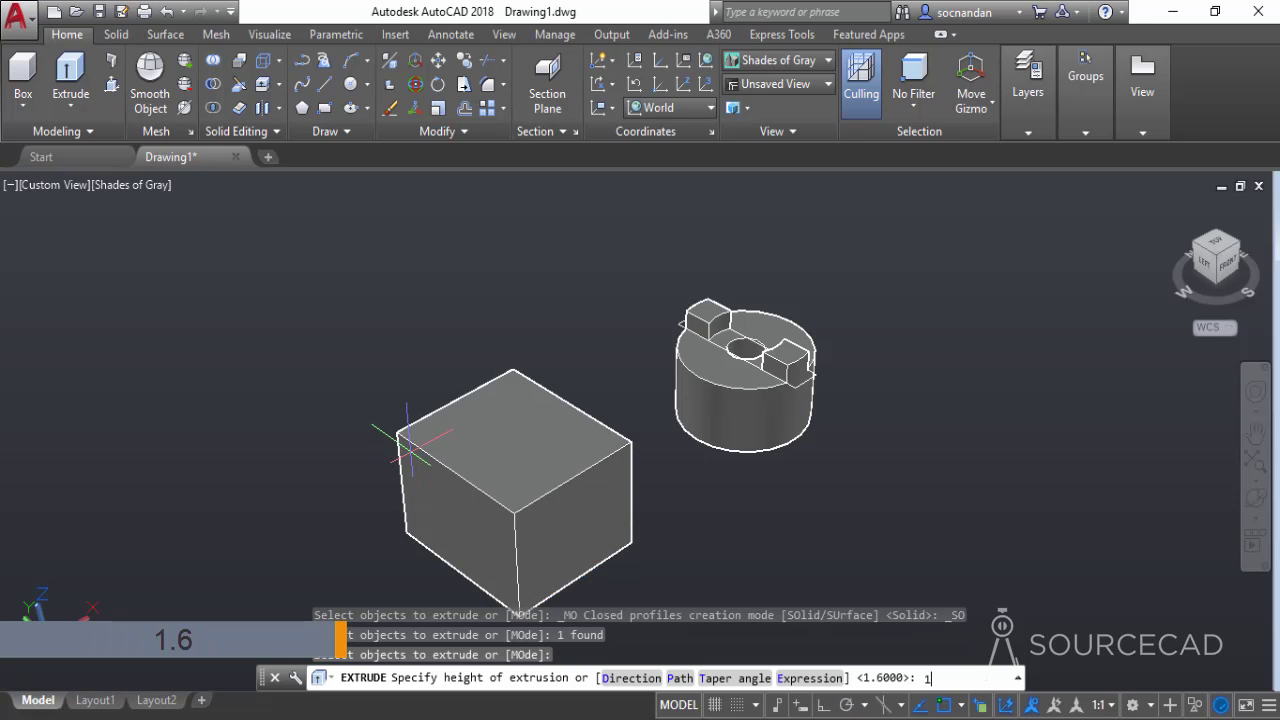
text(.6)
key(Return)
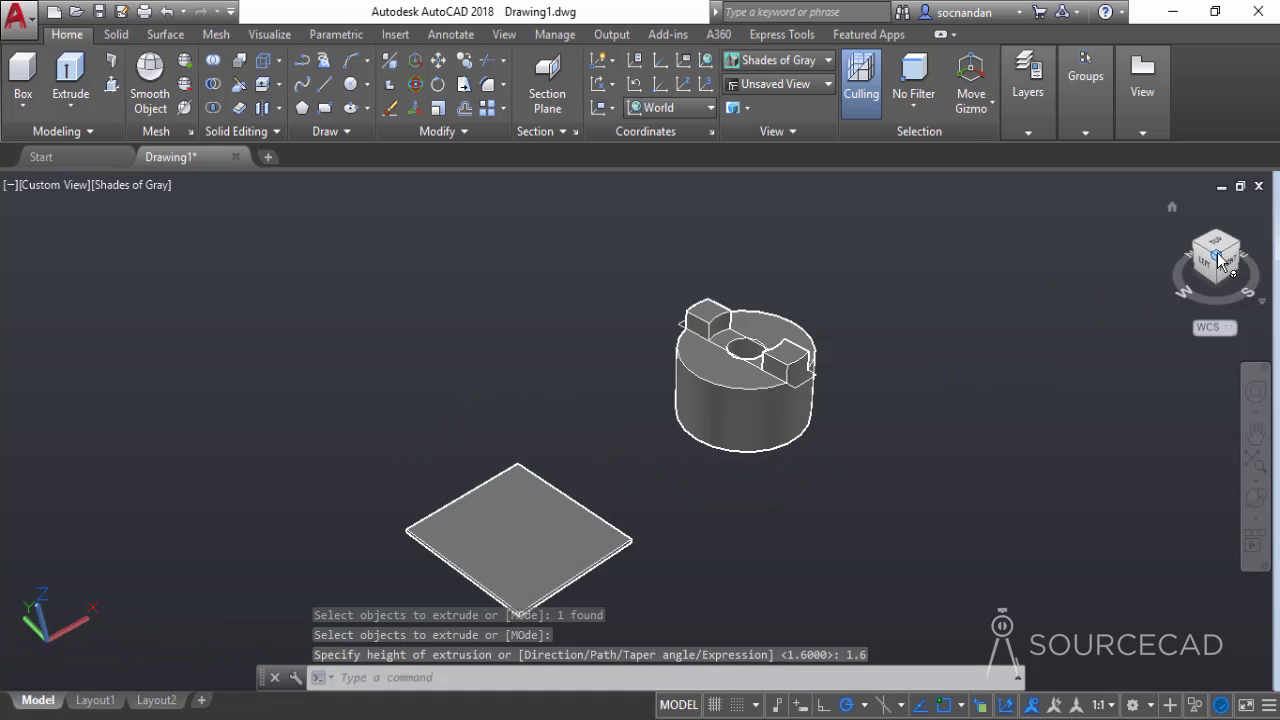
Step: Switch to parallel projection and move the thin plate up by 26 along the Z axis
right_click(1205, 278)
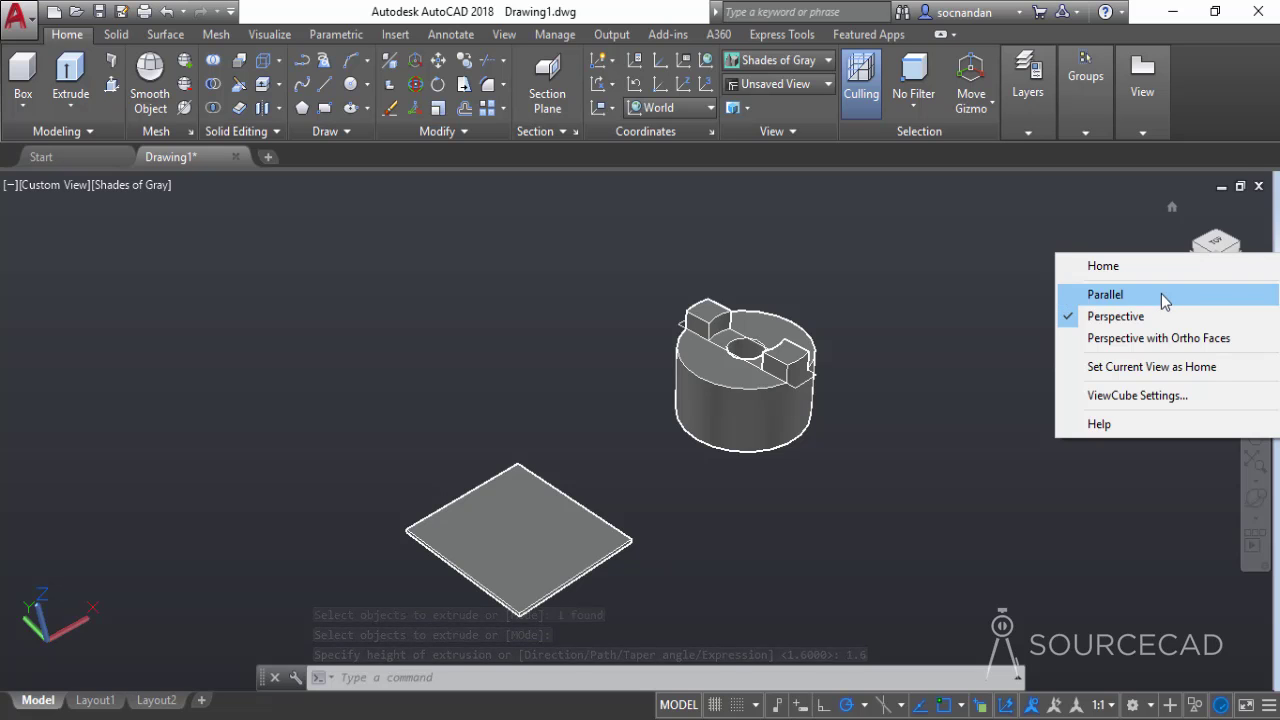
click(1160, 293)
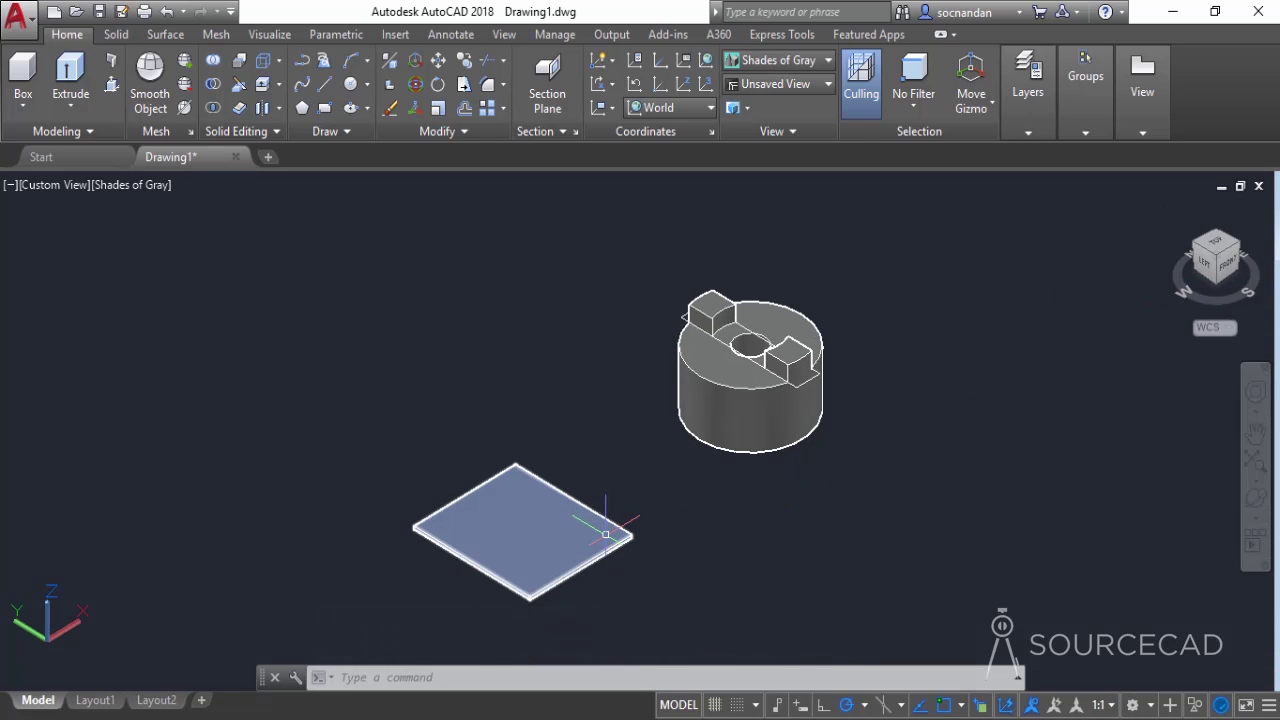
click(1229, 262)
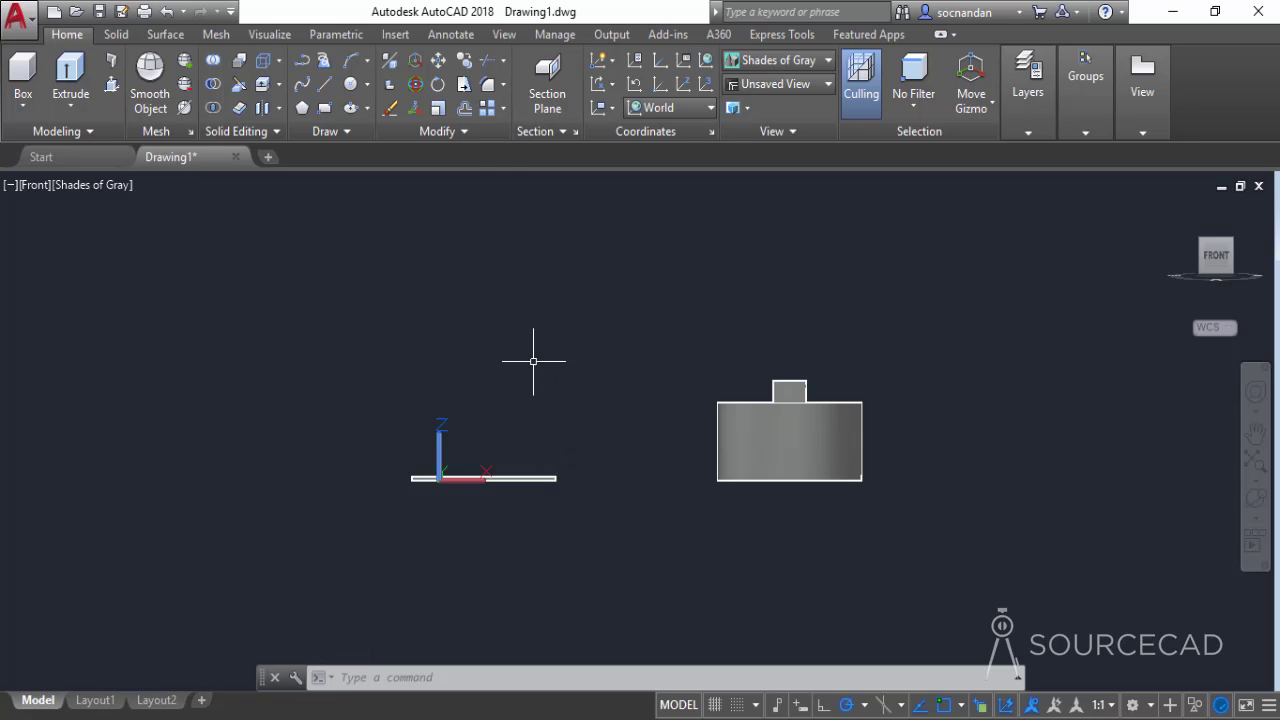
click(438, 61)
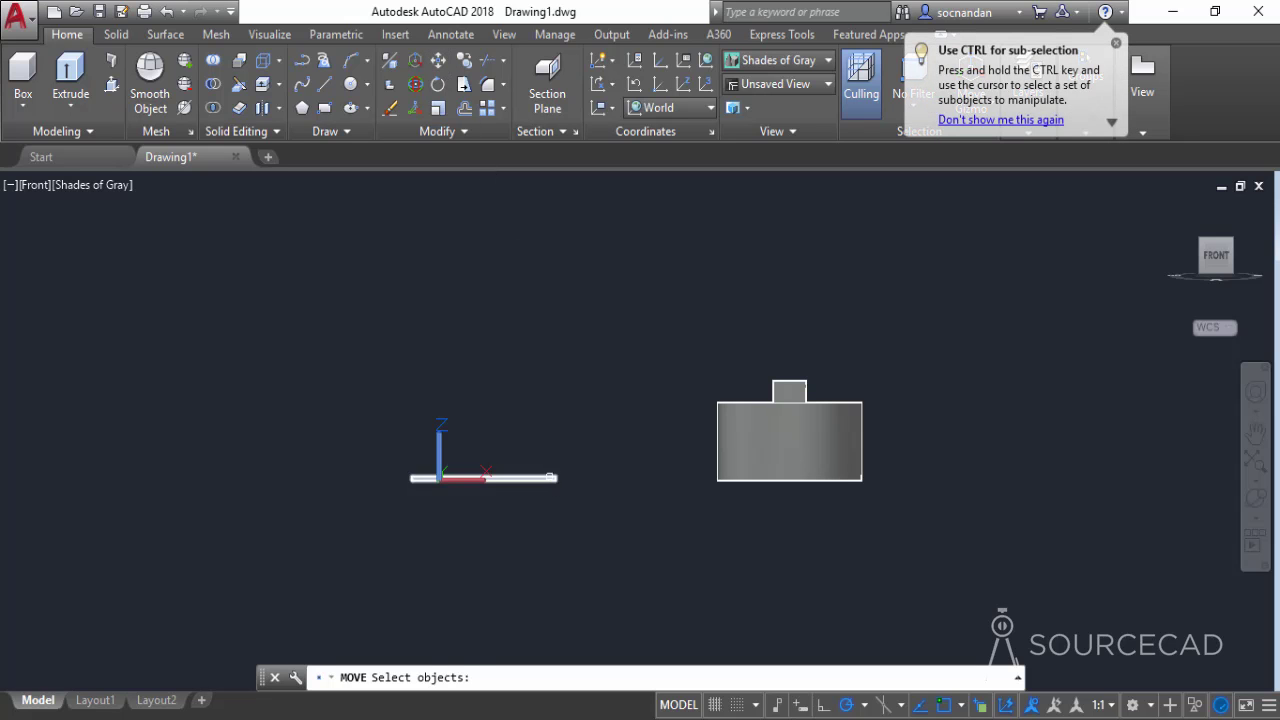
click(552, 479)
key(Return)
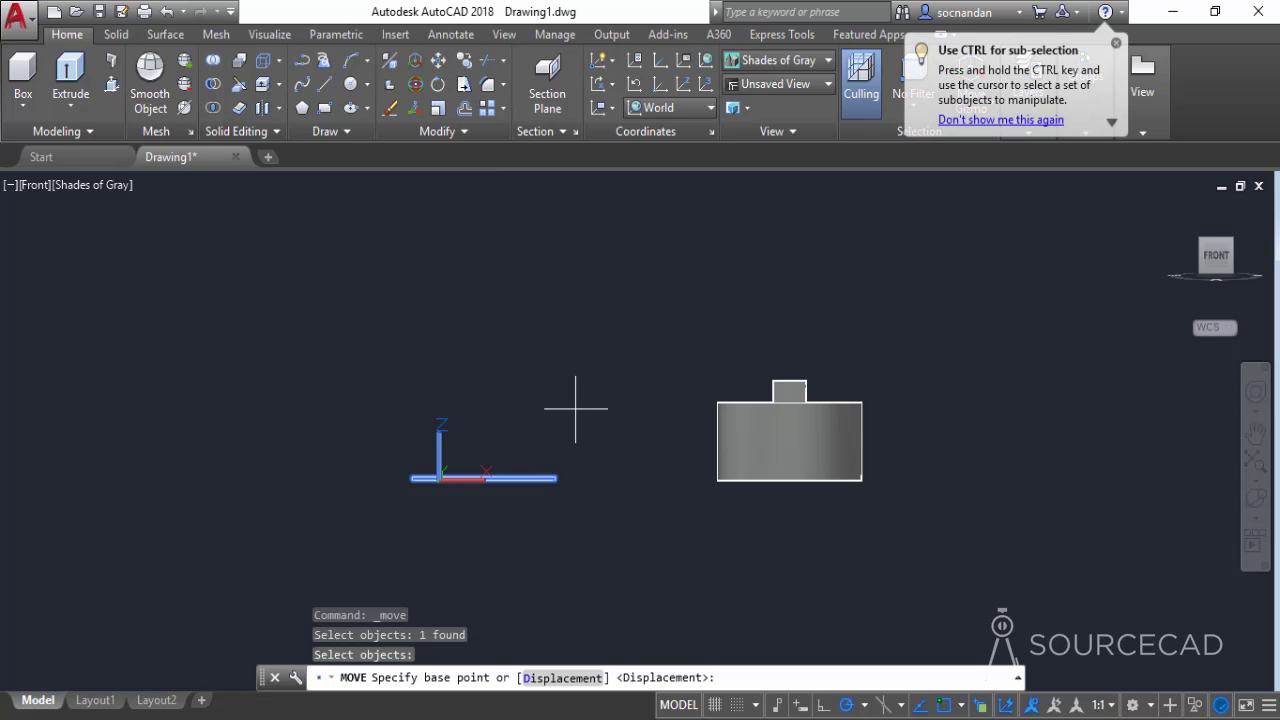
click(571, 478)
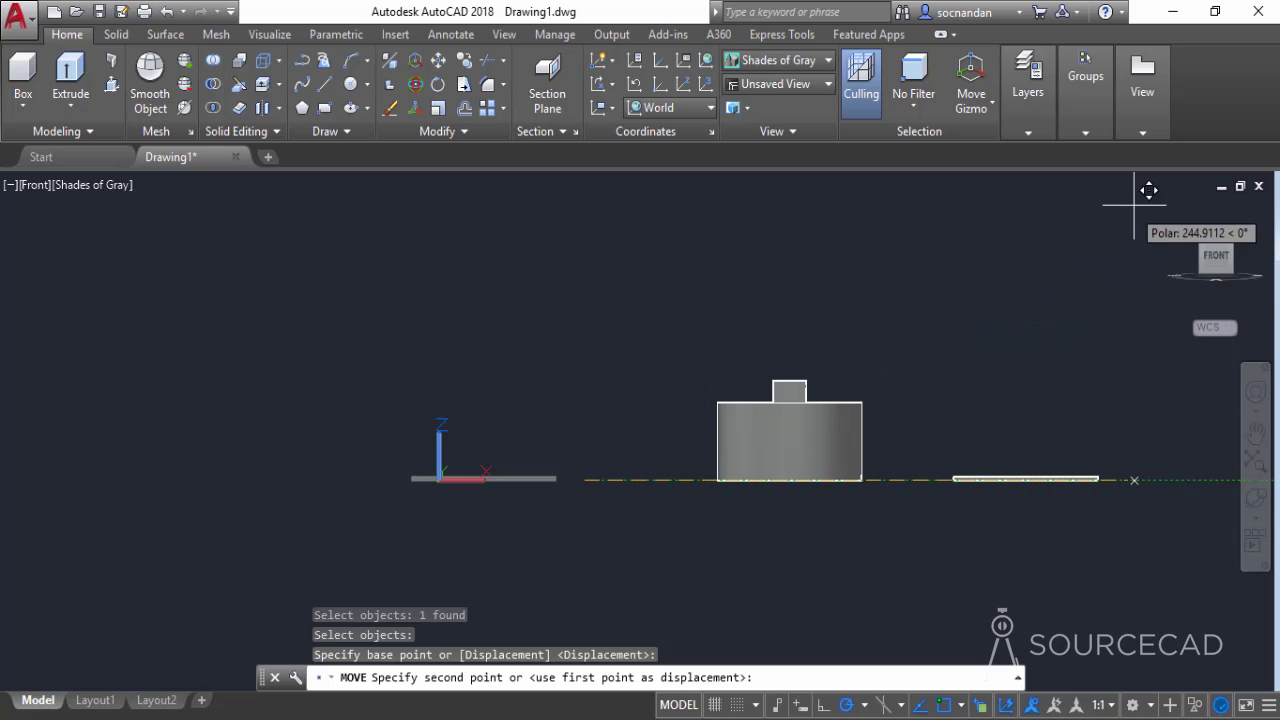
click(1176, 200)
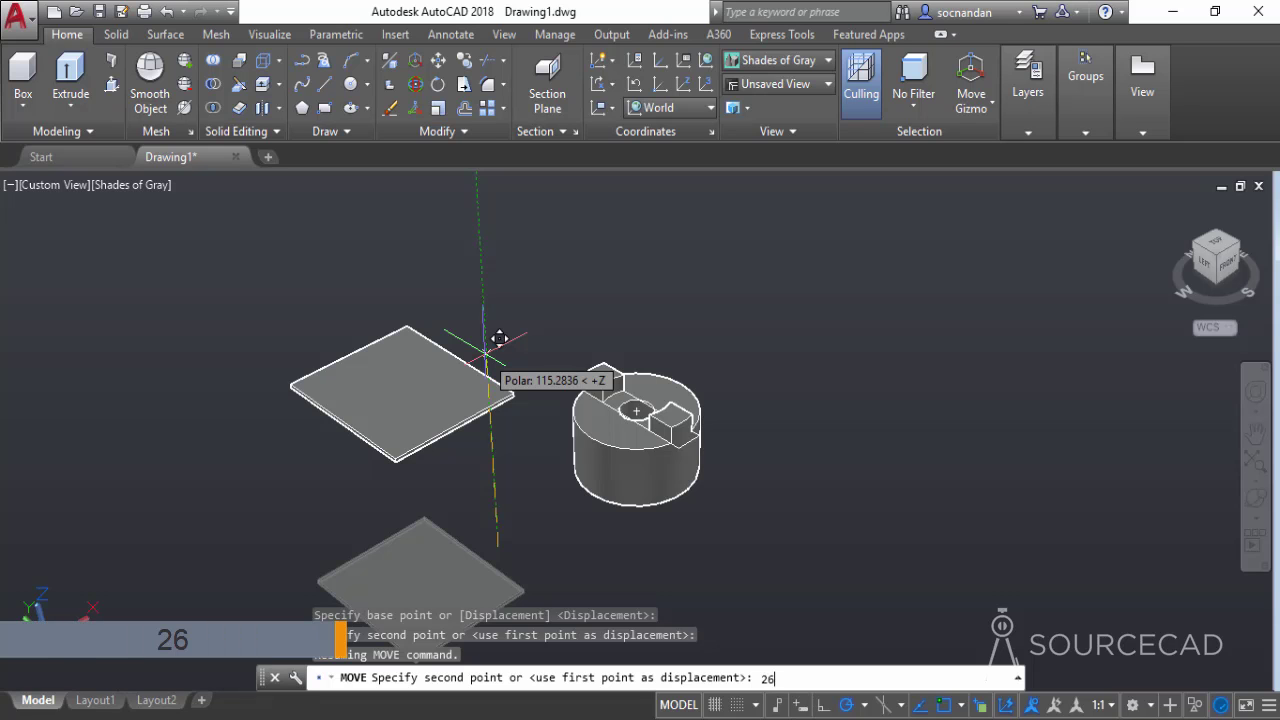
key(Return)
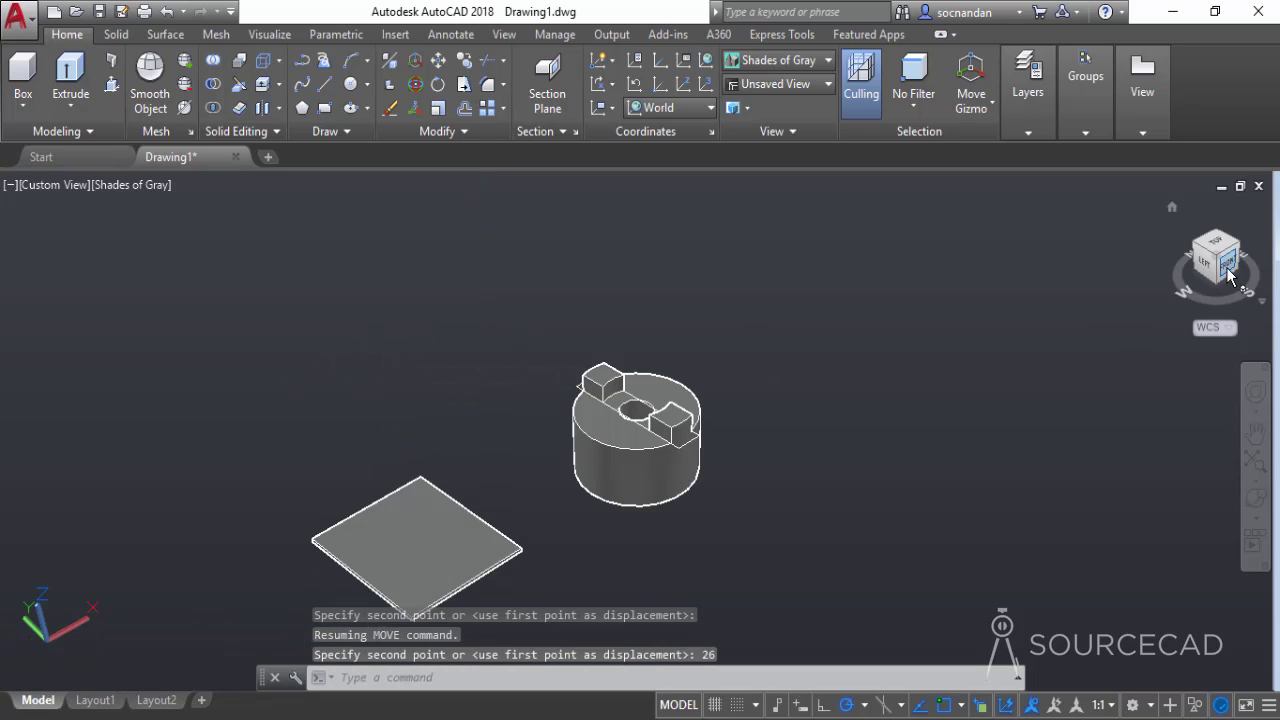
Step: Restore parallel projection in the front view and move the plate along X into the cylinder's side, stopping short of its center
drag(1242, 290, 1228, 275)
click(1227, 266)
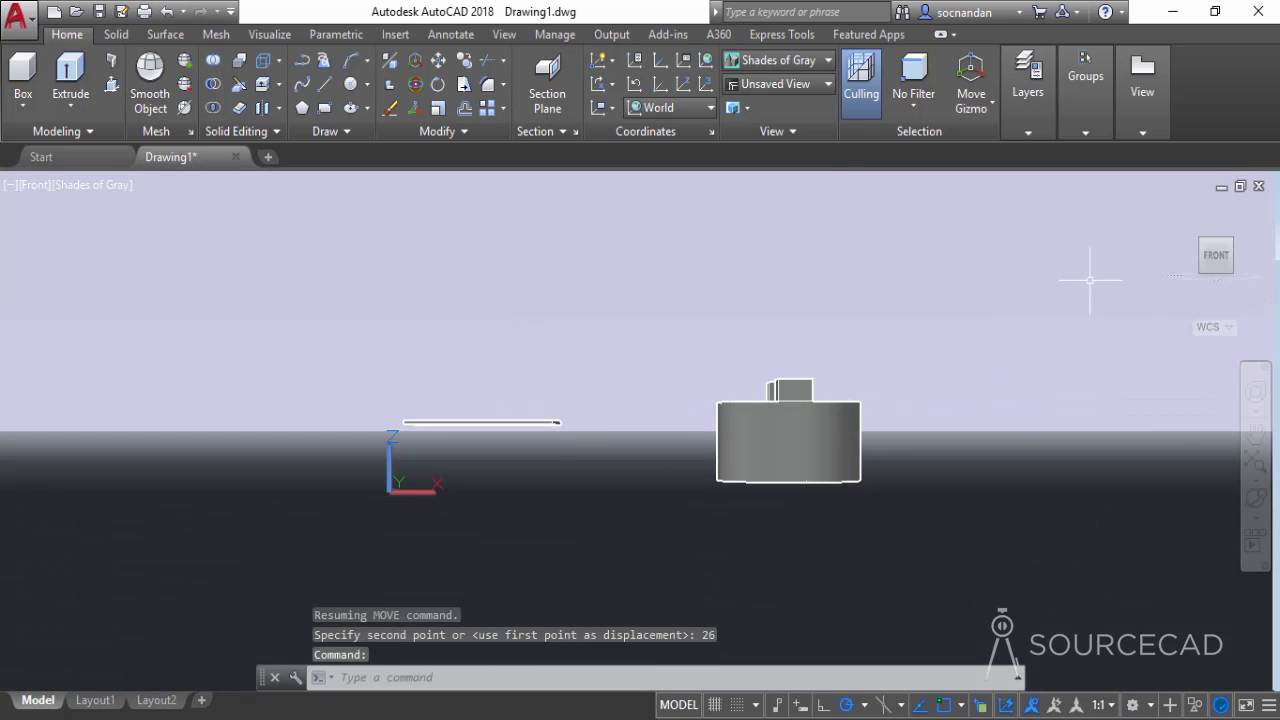
right_click(1212, 258)
click(1135, 296)
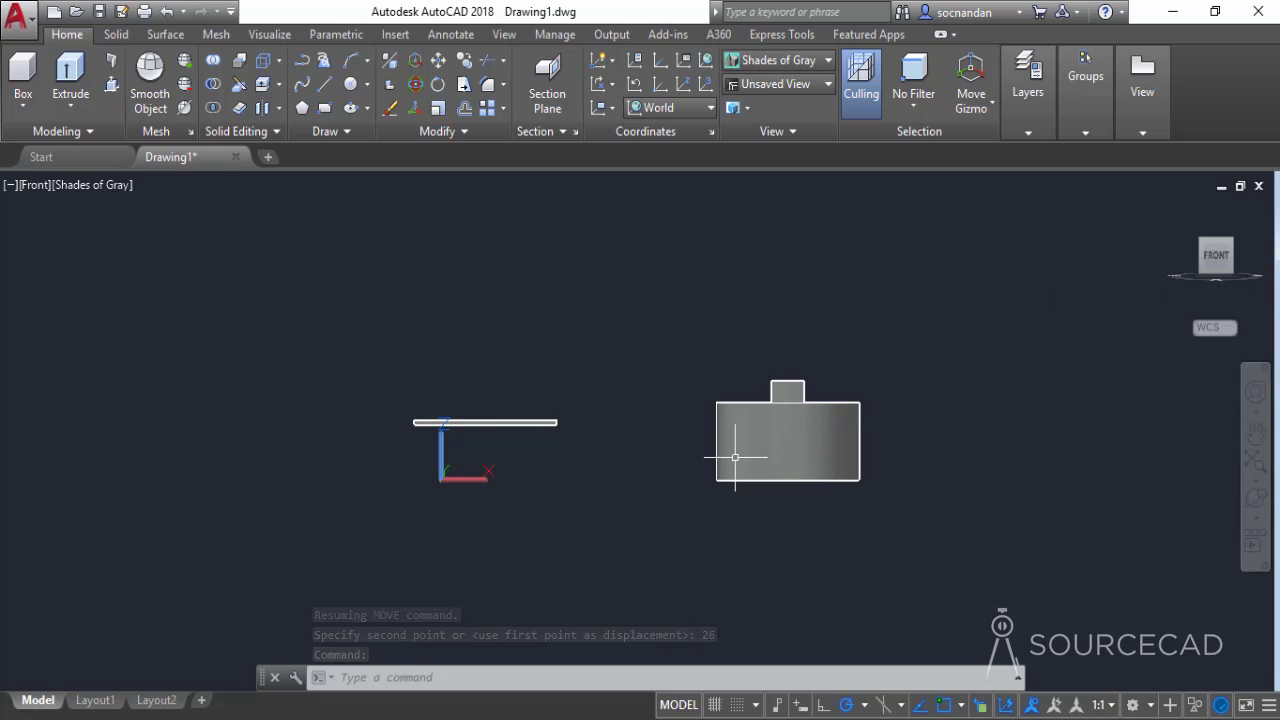
click(543, 424)
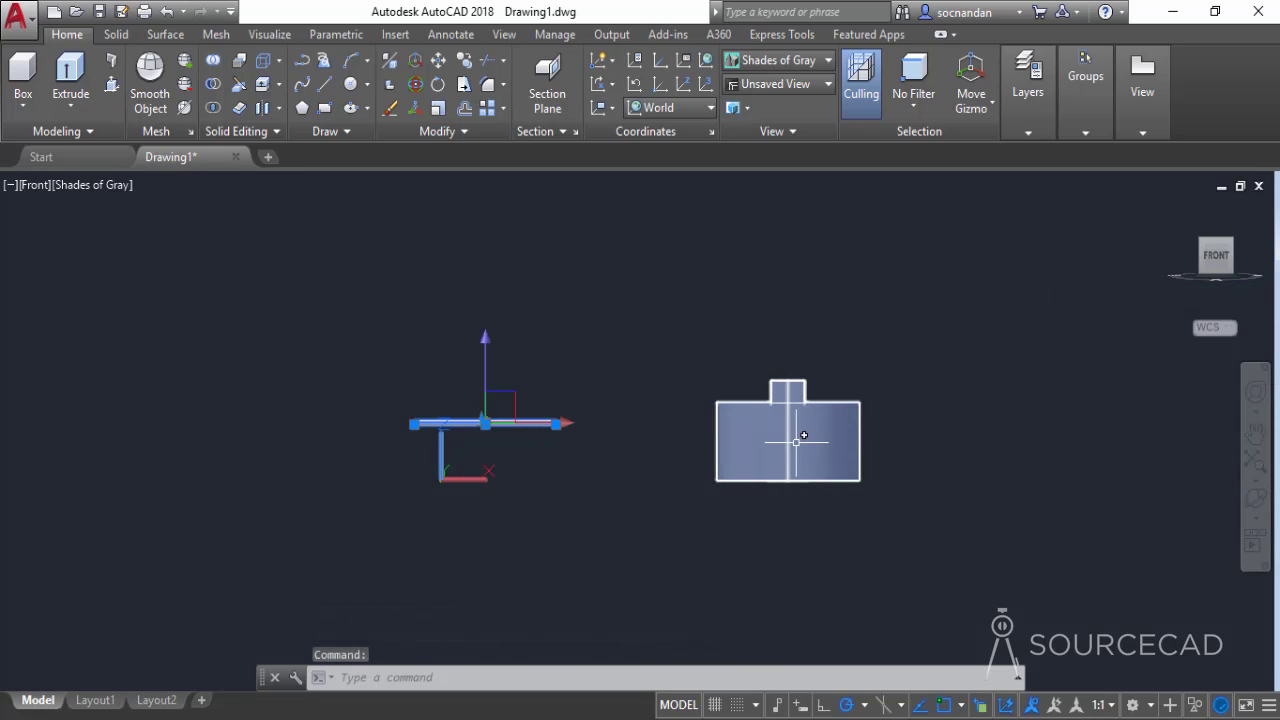
click(438, 60)
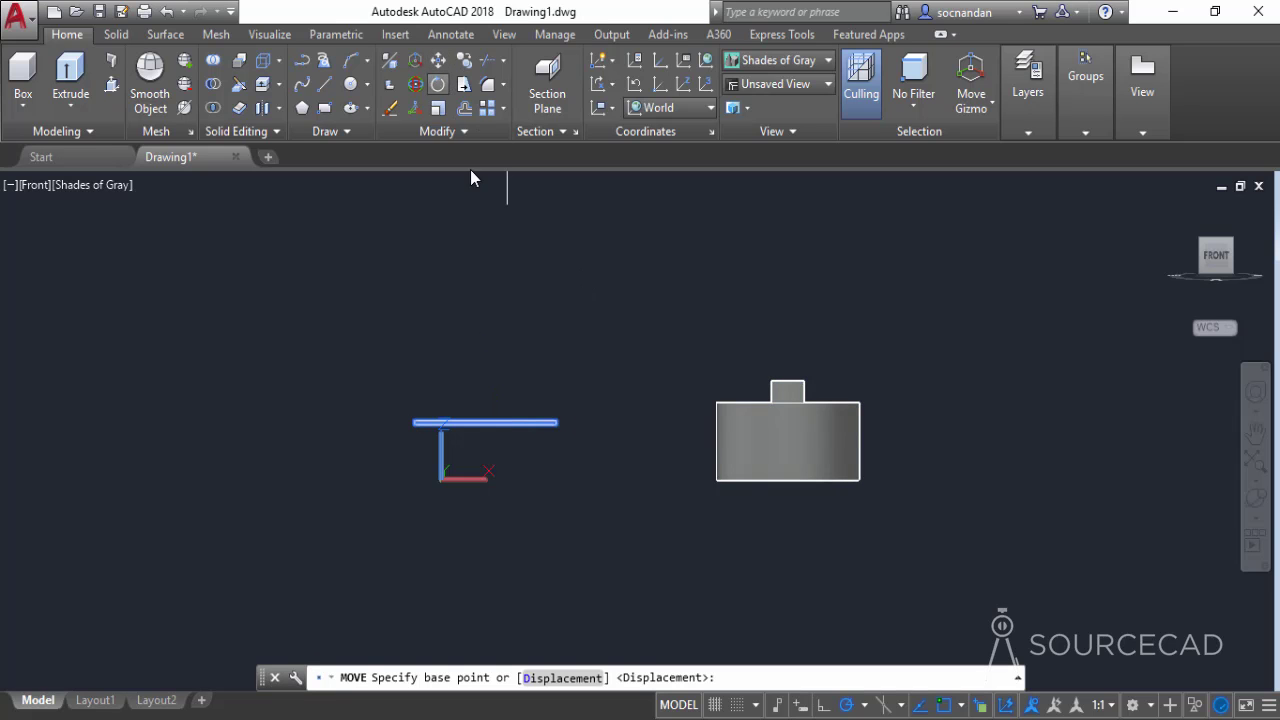
click(556, 423)
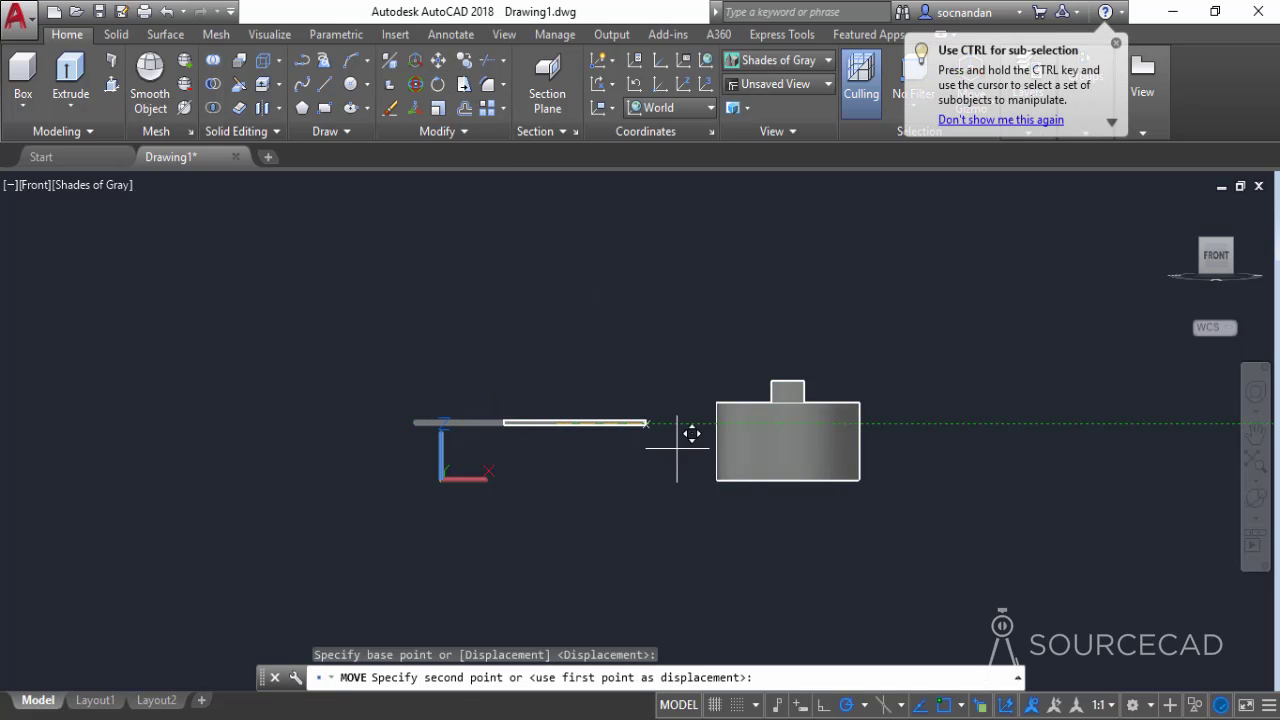
click(813, 424)
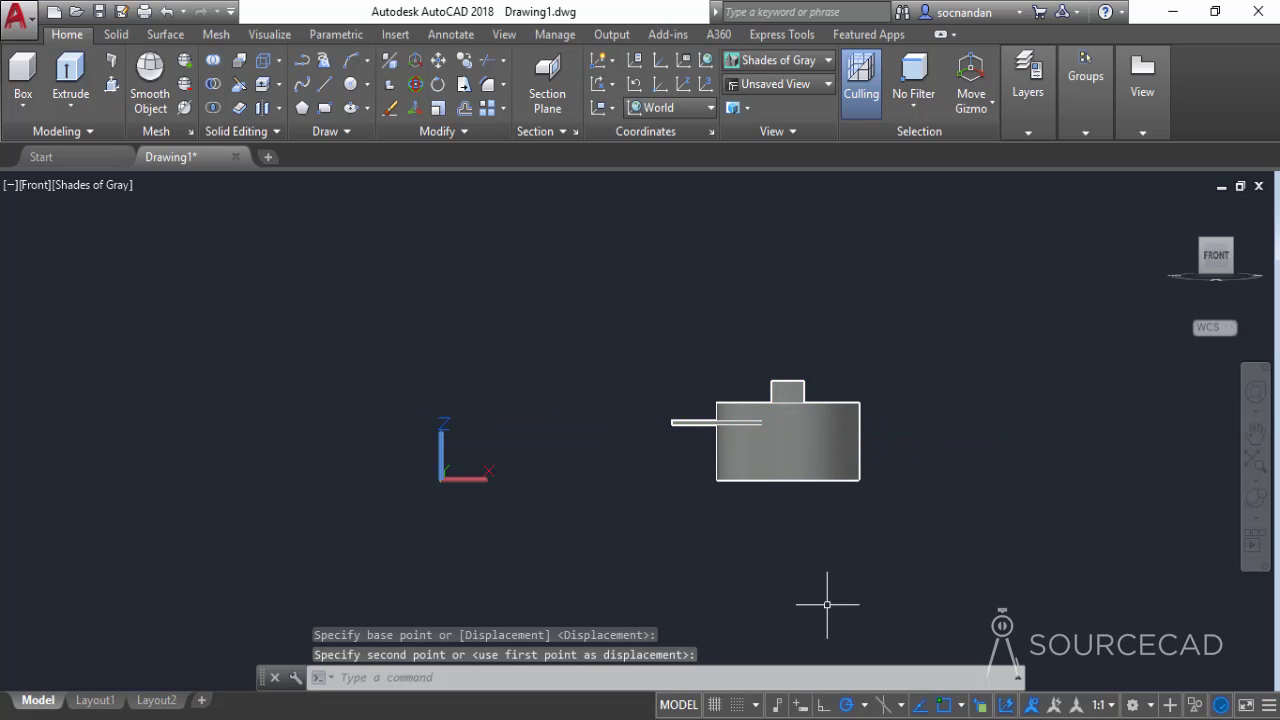
Step: Shift the plate slightly along the negative Y direction with the move gizmo so that it spans the cylinder's width
click(1253, 500)
drag(651, 351, 857, 320)
right_click(858, 317)
click(893, 330)
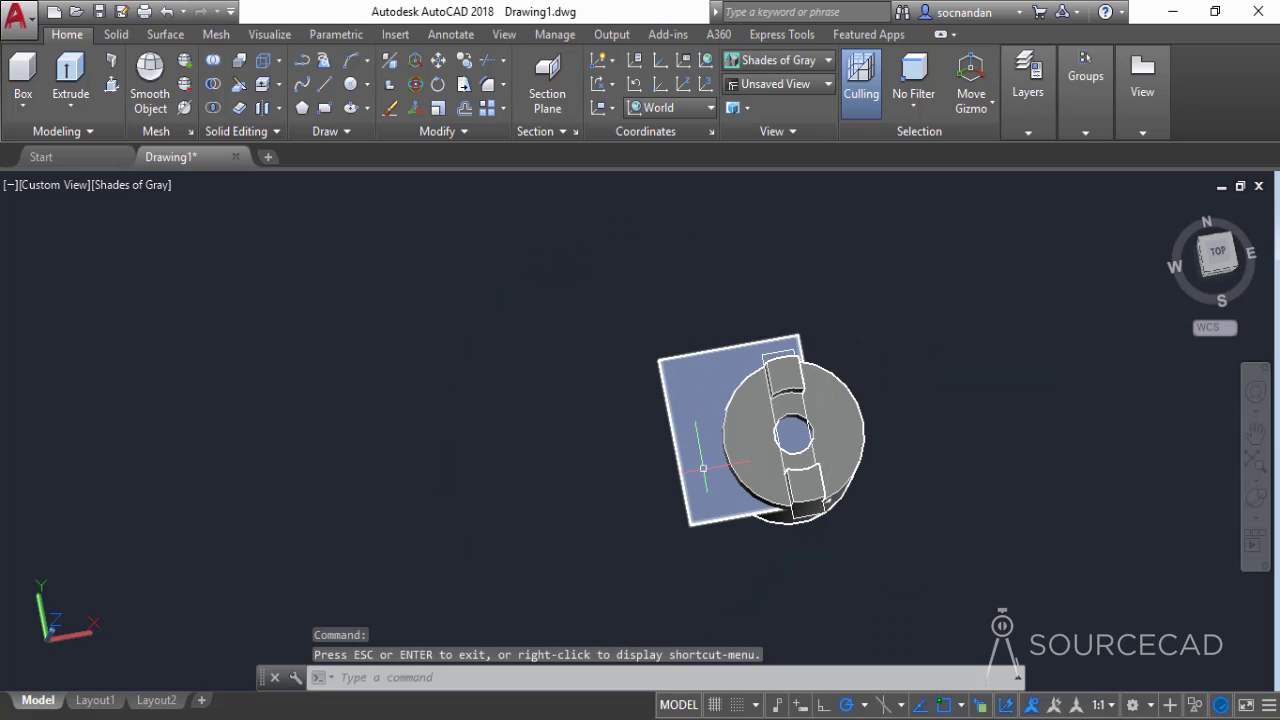
click(678, 435)
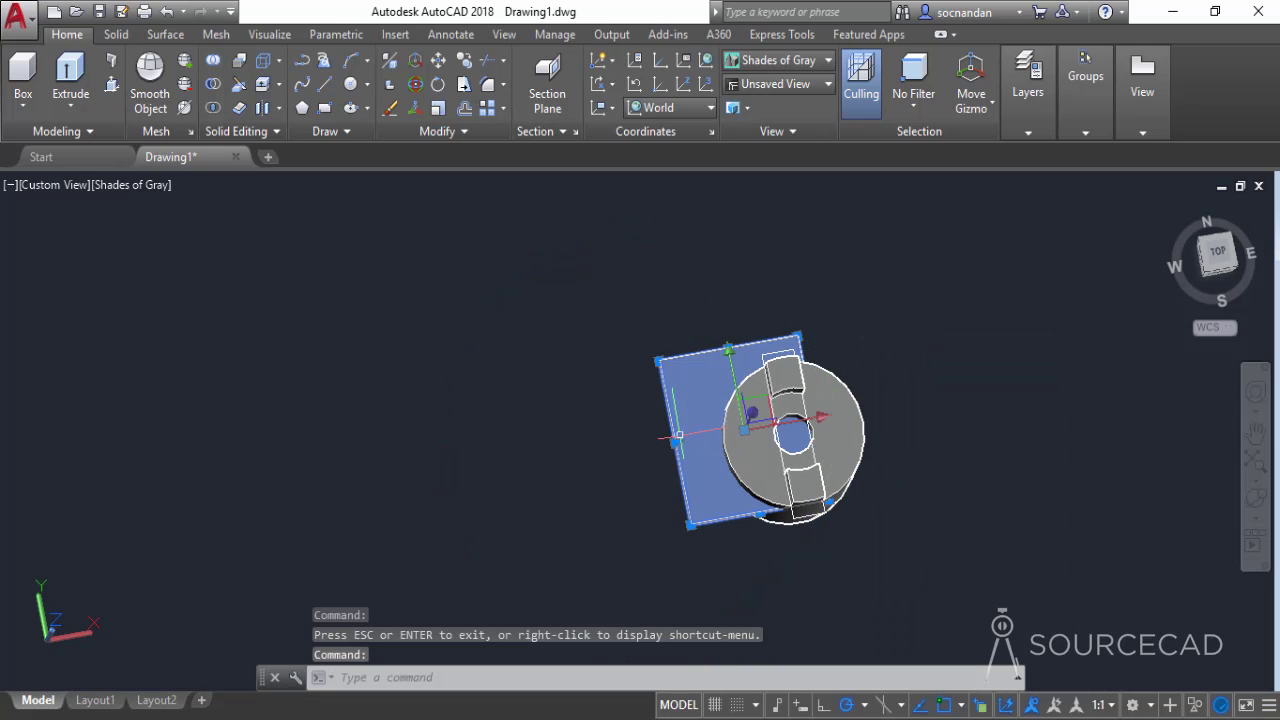
click(730, 355)
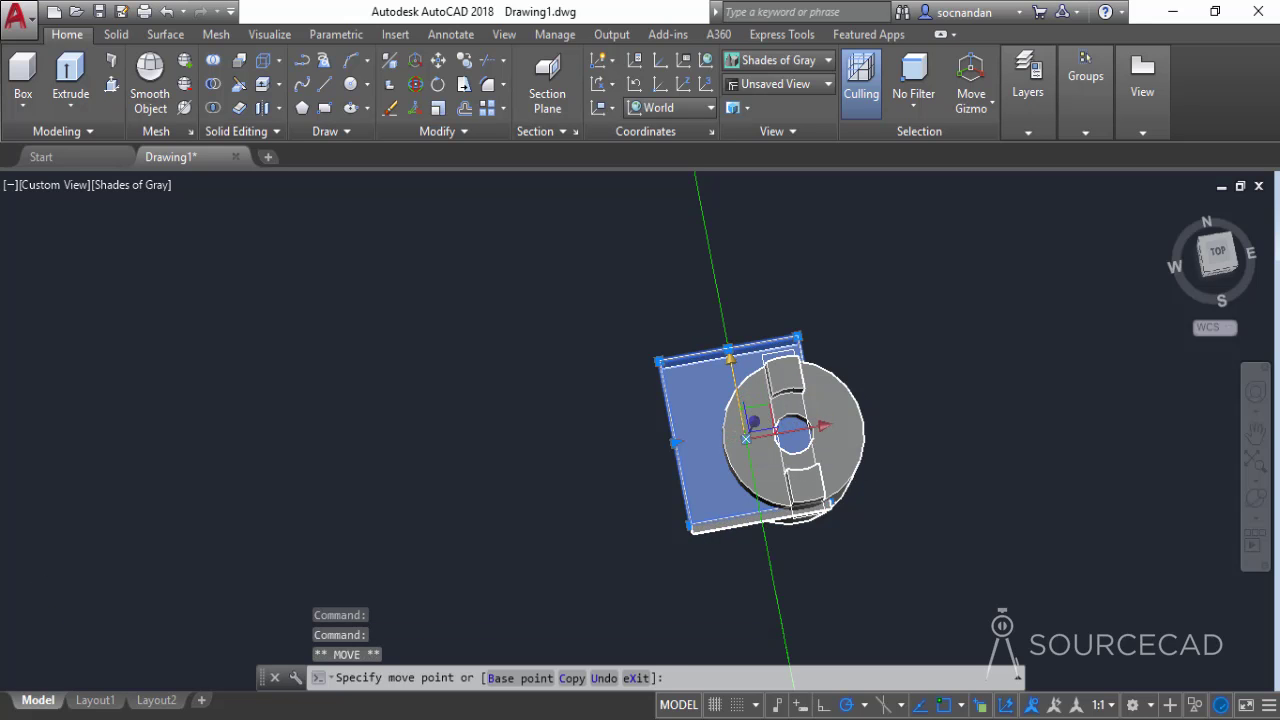
click(754, 422)
scroll(835, 517, up, 3)
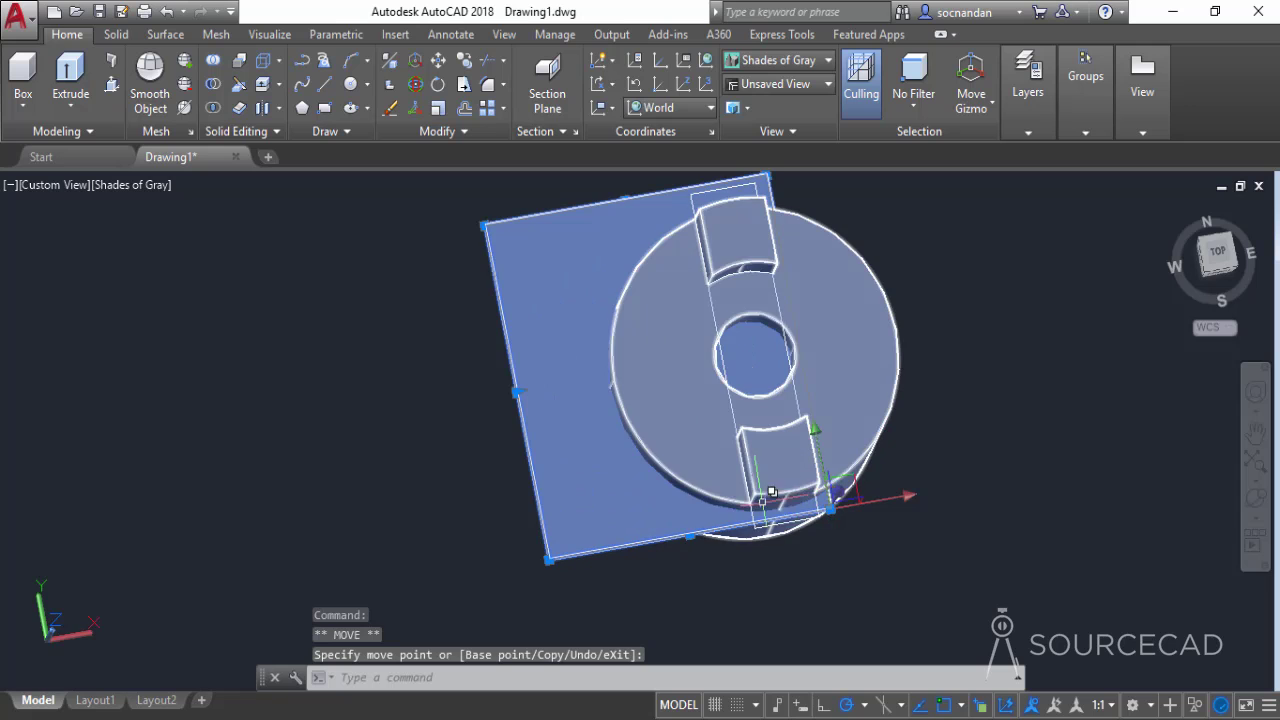
key(Escape)
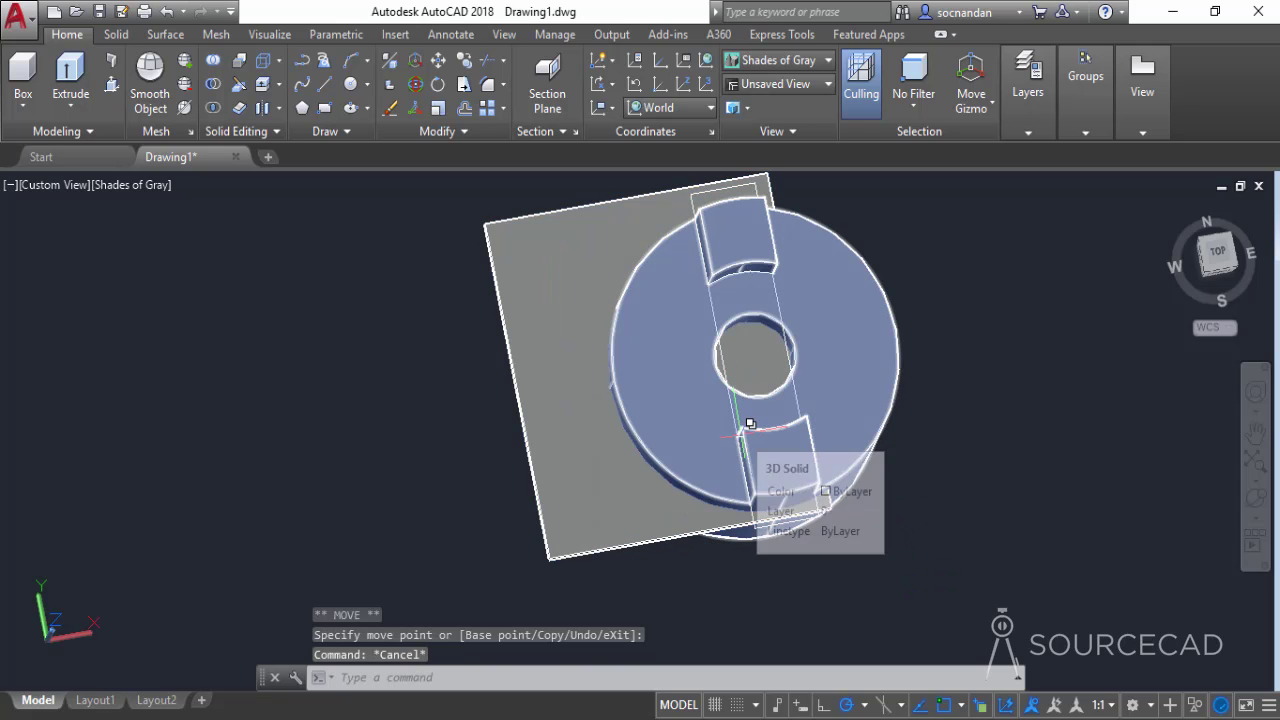
Step: Subtract the thin plate from the cylinder to cut a narrow slot in its side
click(216, 86)
click(847, 313)
key(Return)
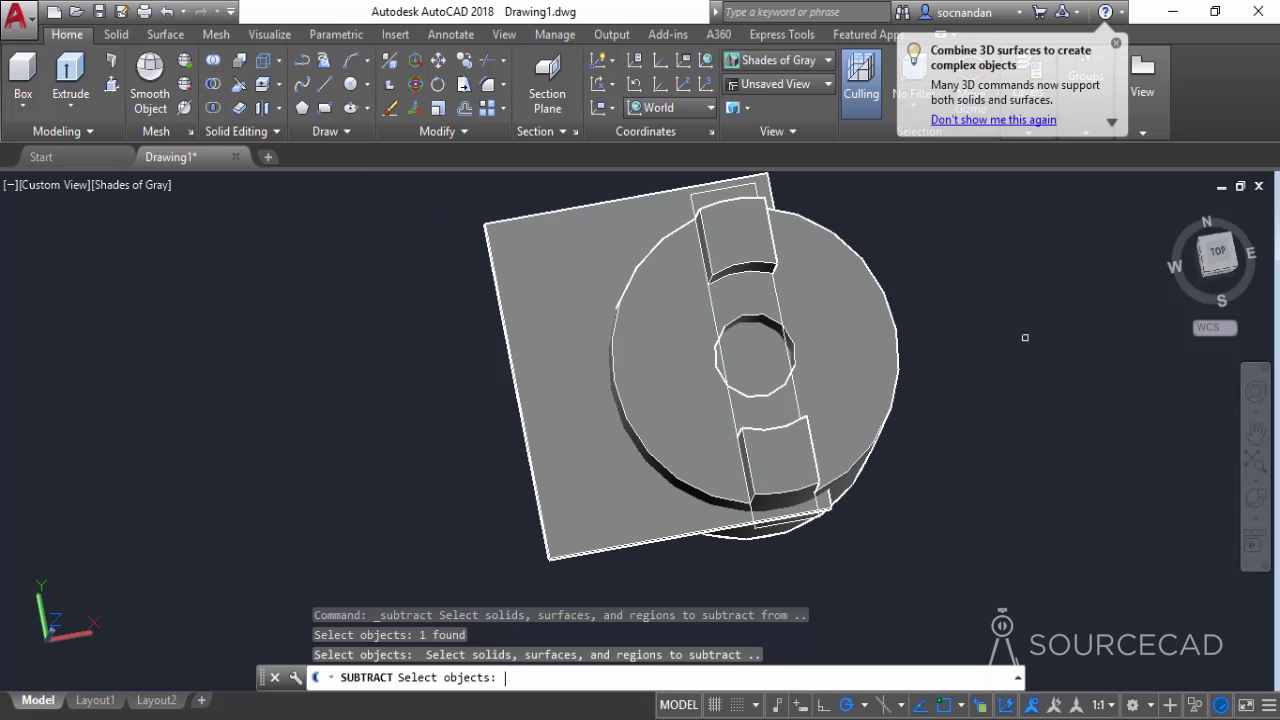
click(608, 266)
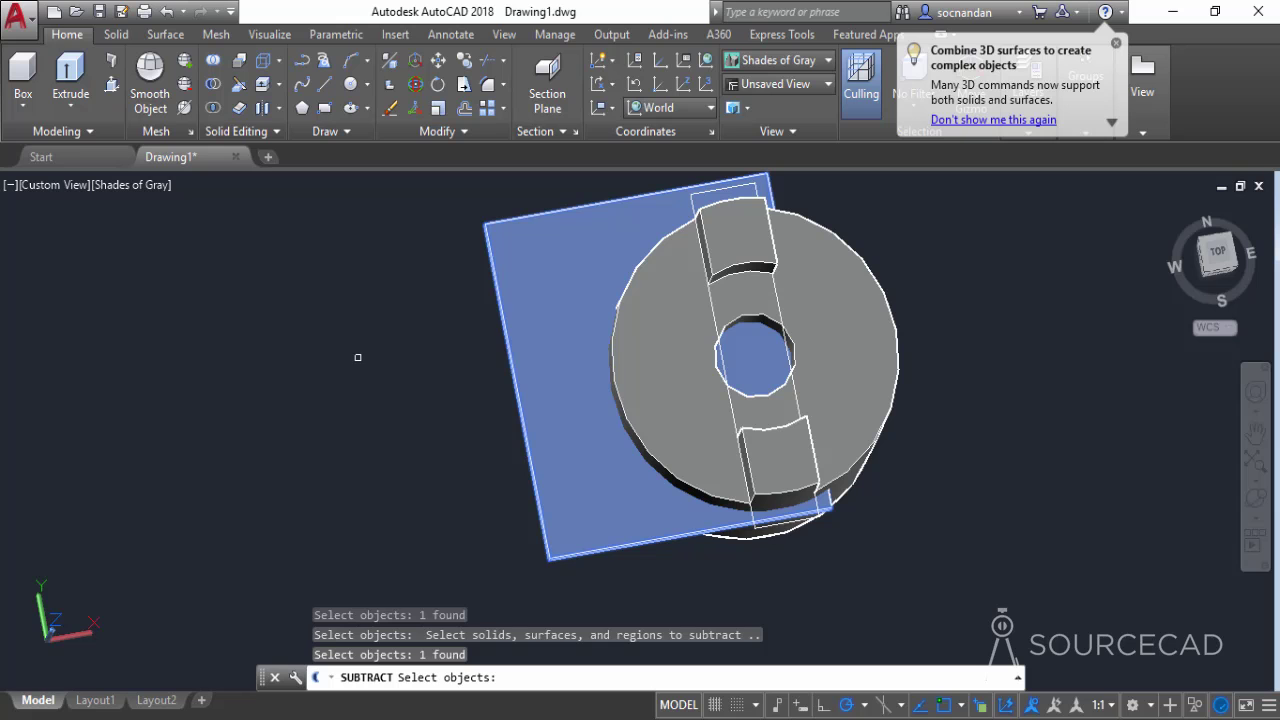
key(Return)
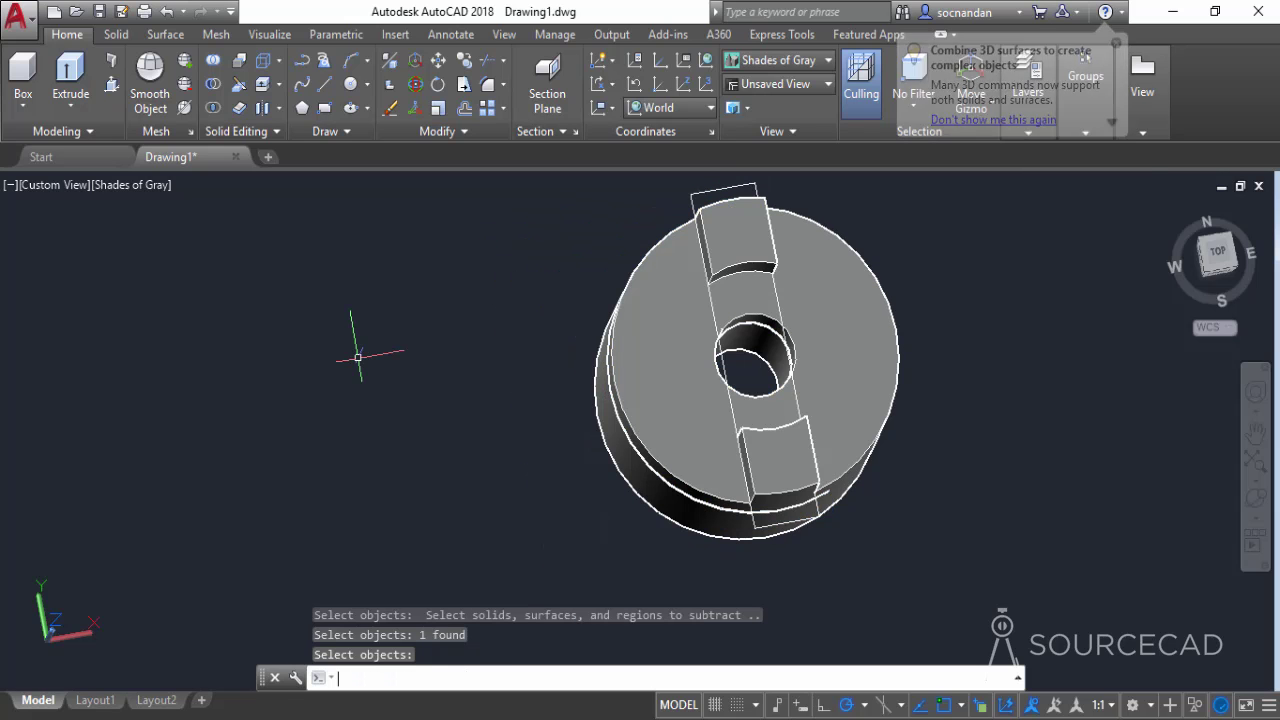
Step: Examine the new side slot and the cylinder's underside from several angles
click(1256, 499)
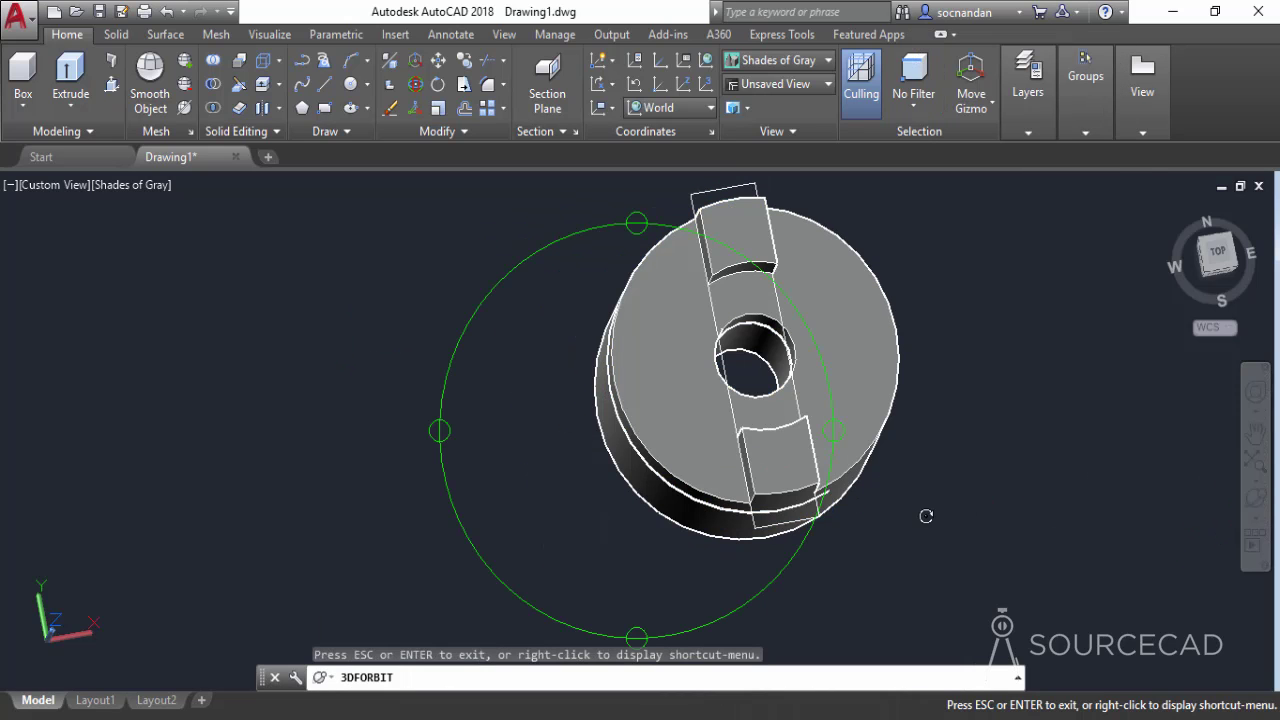
drag(762, 535, 843, 289)
right_click(953, 236)
click(975, 252)
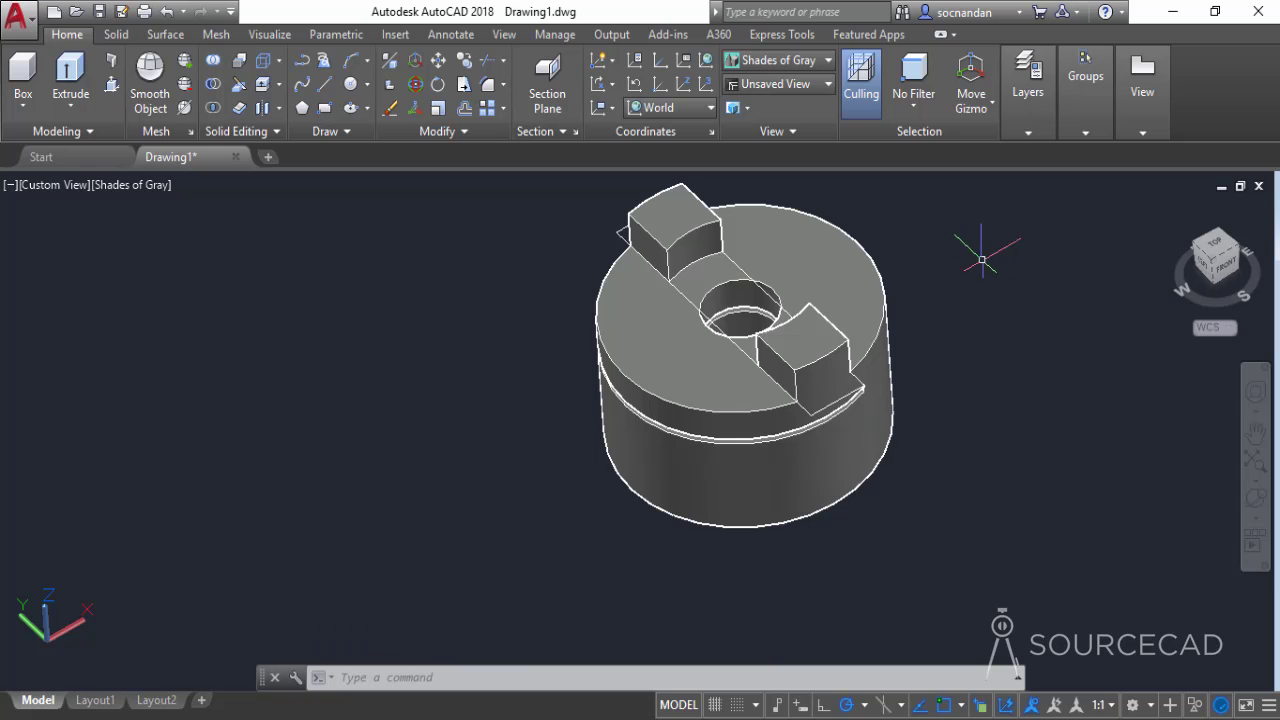
click(1256, 499)
drag(752, 466, 718, 305)
drag(765, 494, 711, 368)
right_click(952, 262)
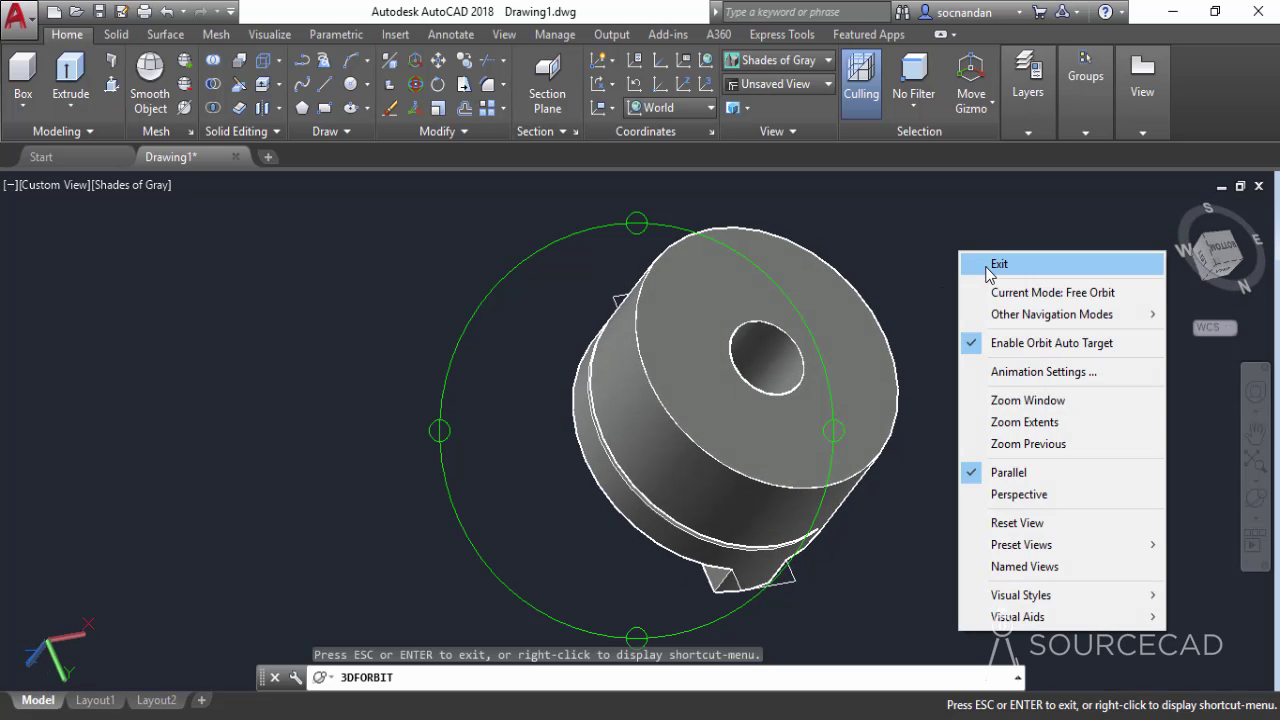
click(988, 264)
Step: Draw a 70 by 1.6 rectangle beside the part in the bottom view, with its long side along X and Ortho off
click(1226, 256)
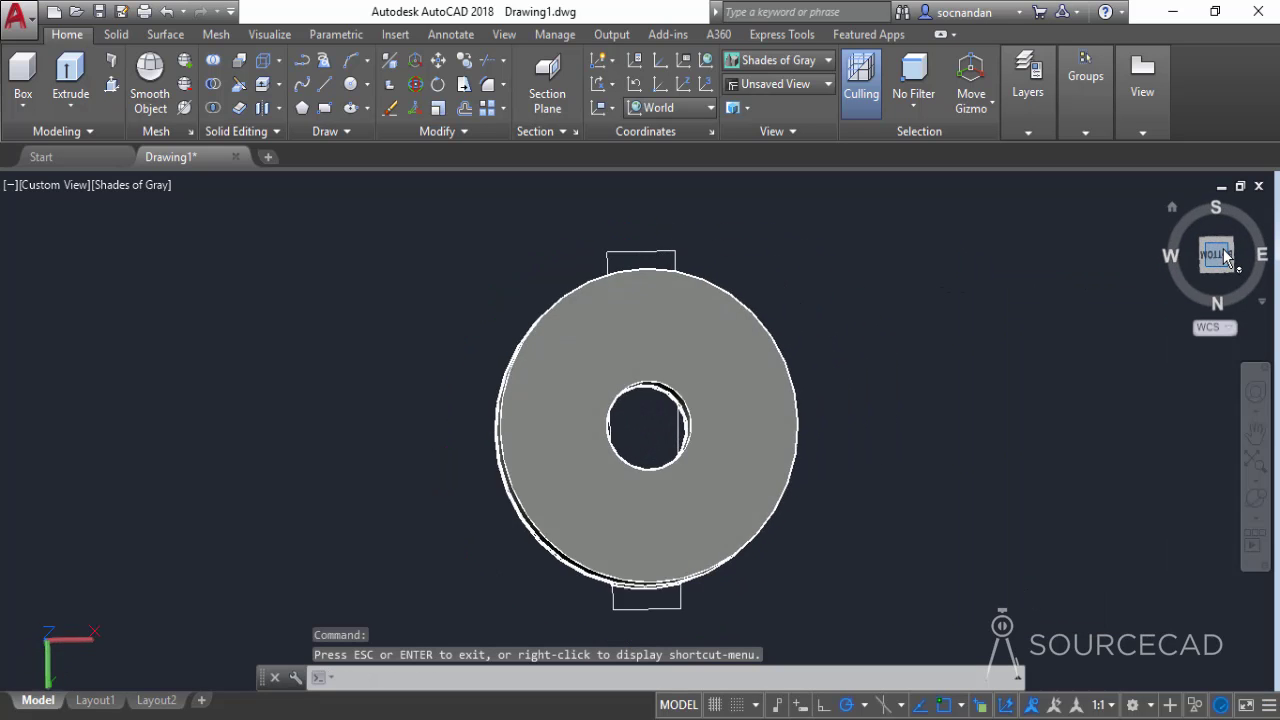
middle_drag(667, 441, 706, 391)
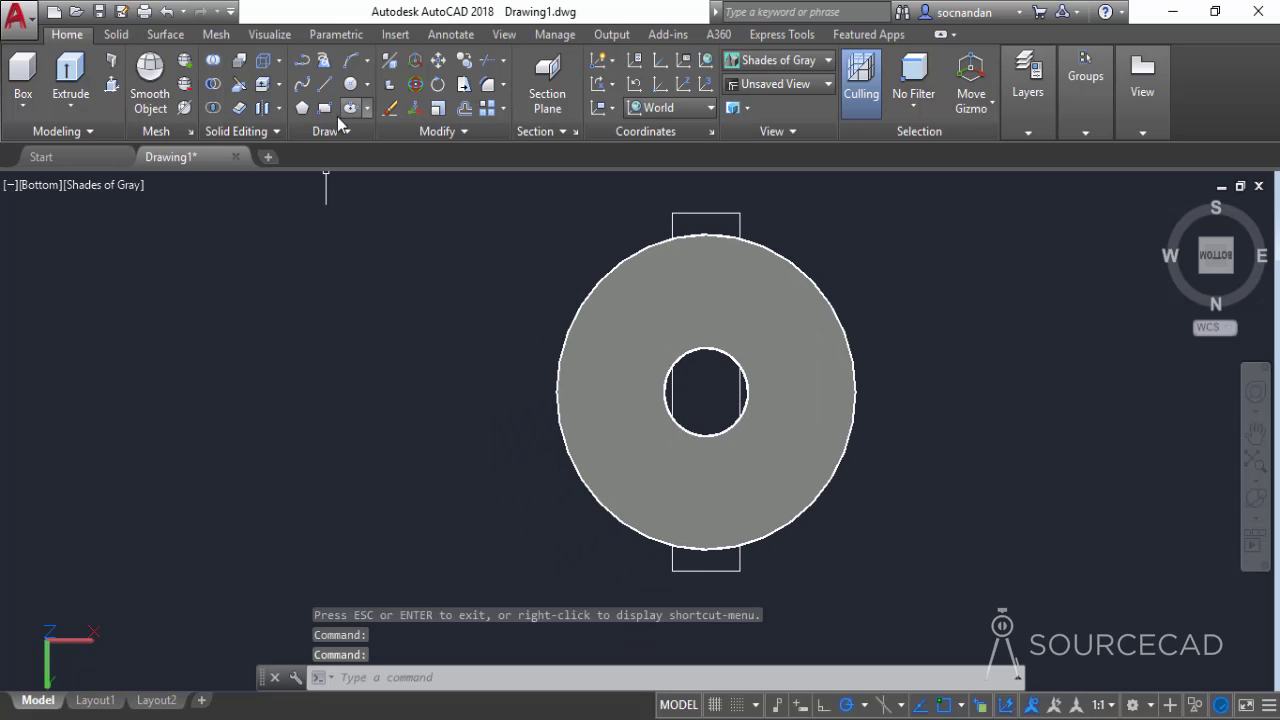
click(228, 430)
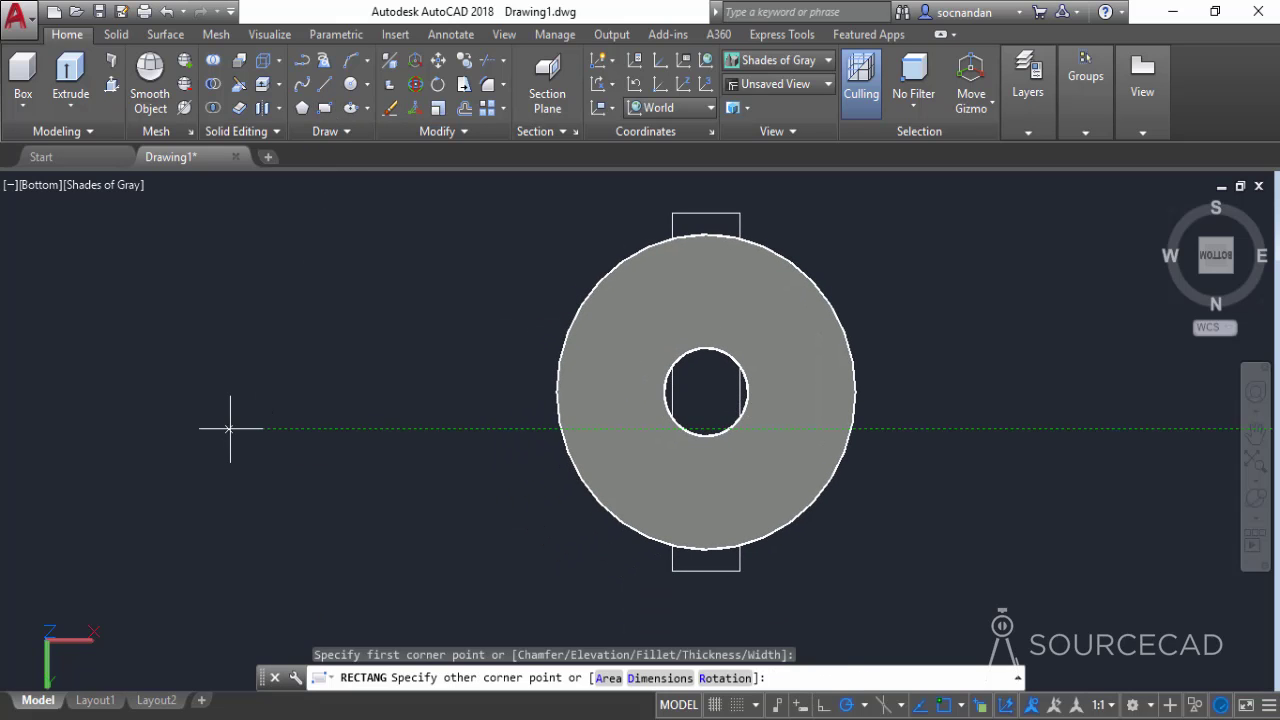
key(F8)
text(@70,1.6)
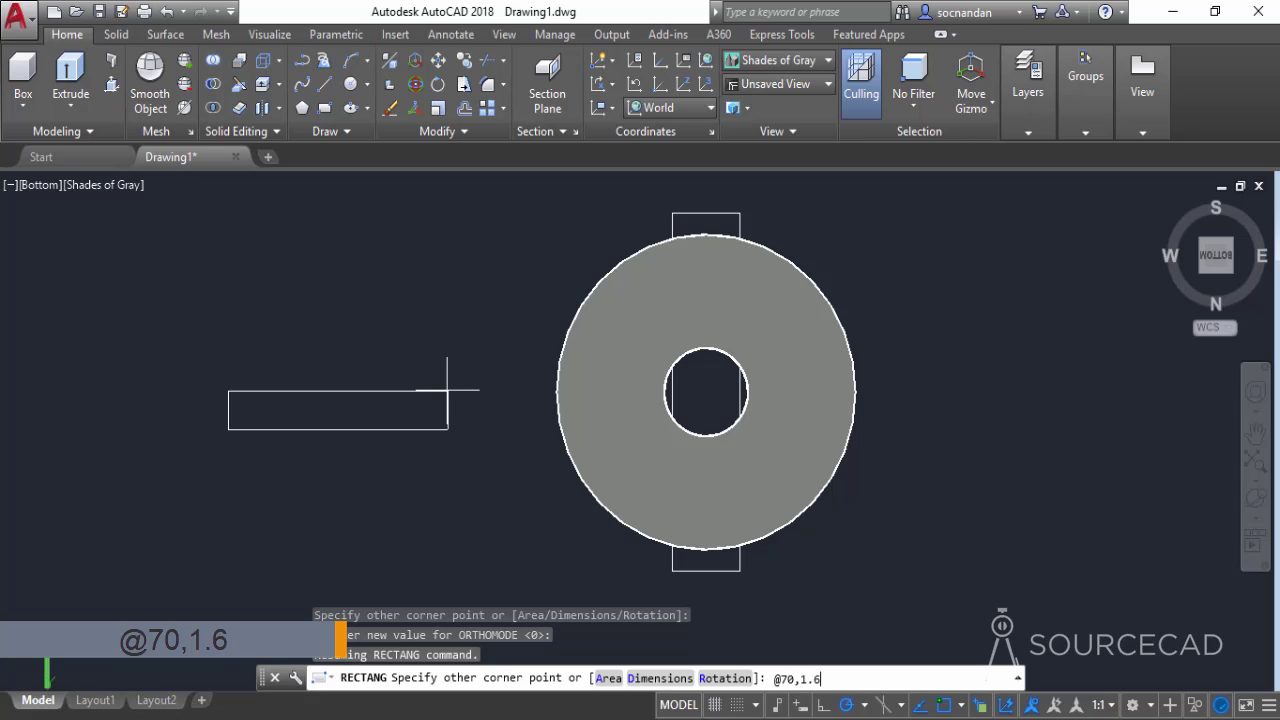
key(Return)
Step: Move the thin rectangle so the midpoint of its short side nearest the part sits at the center of the hole
click(457, 486)
click(393, 359)
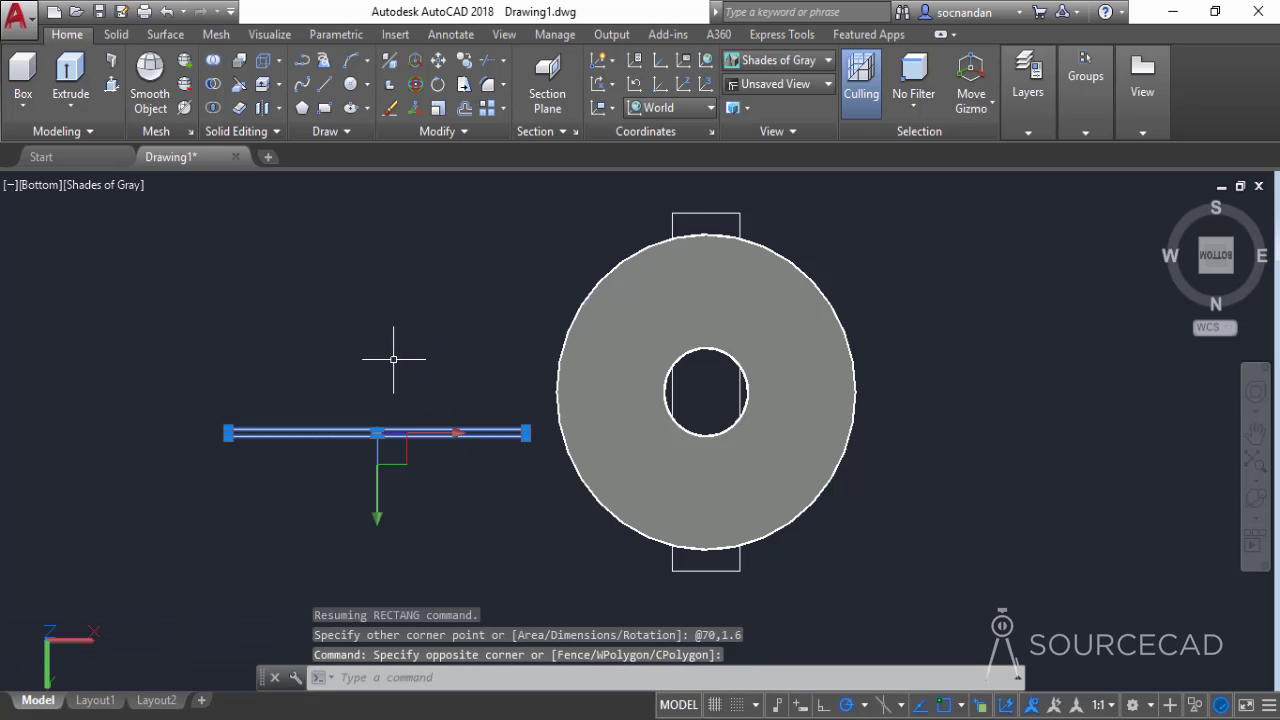
click(438, 60)
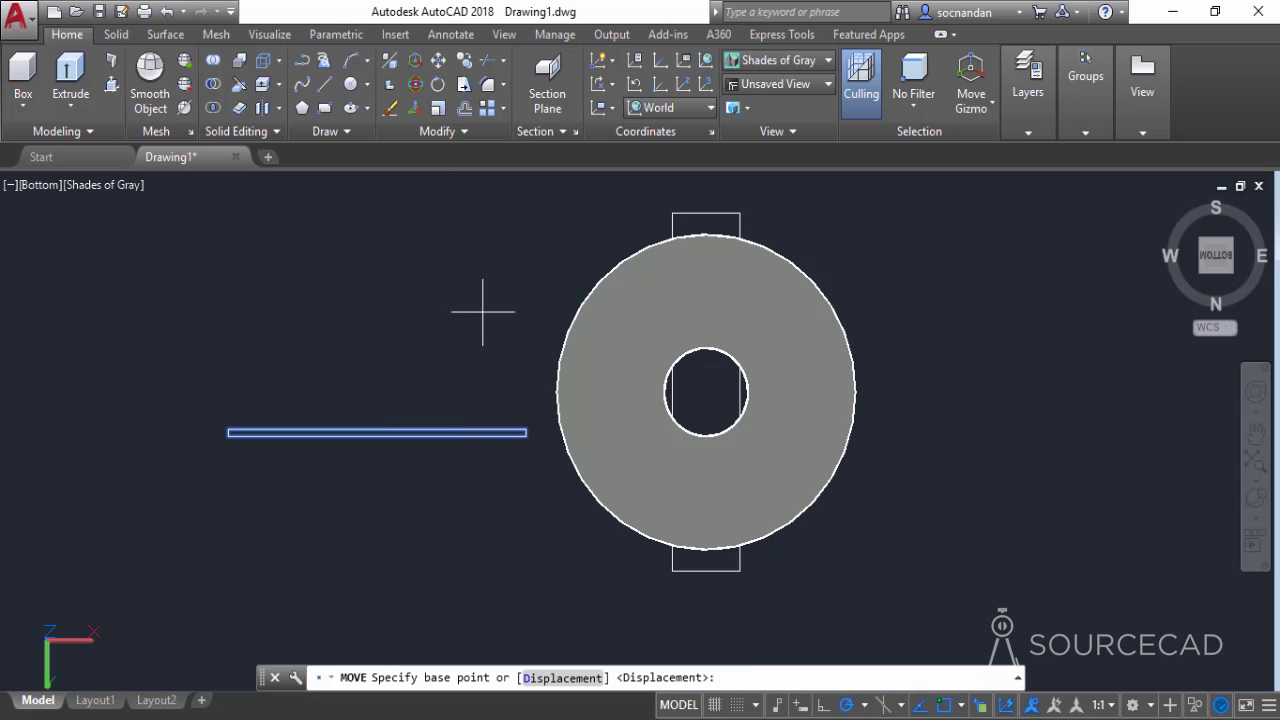
click(526, 432)
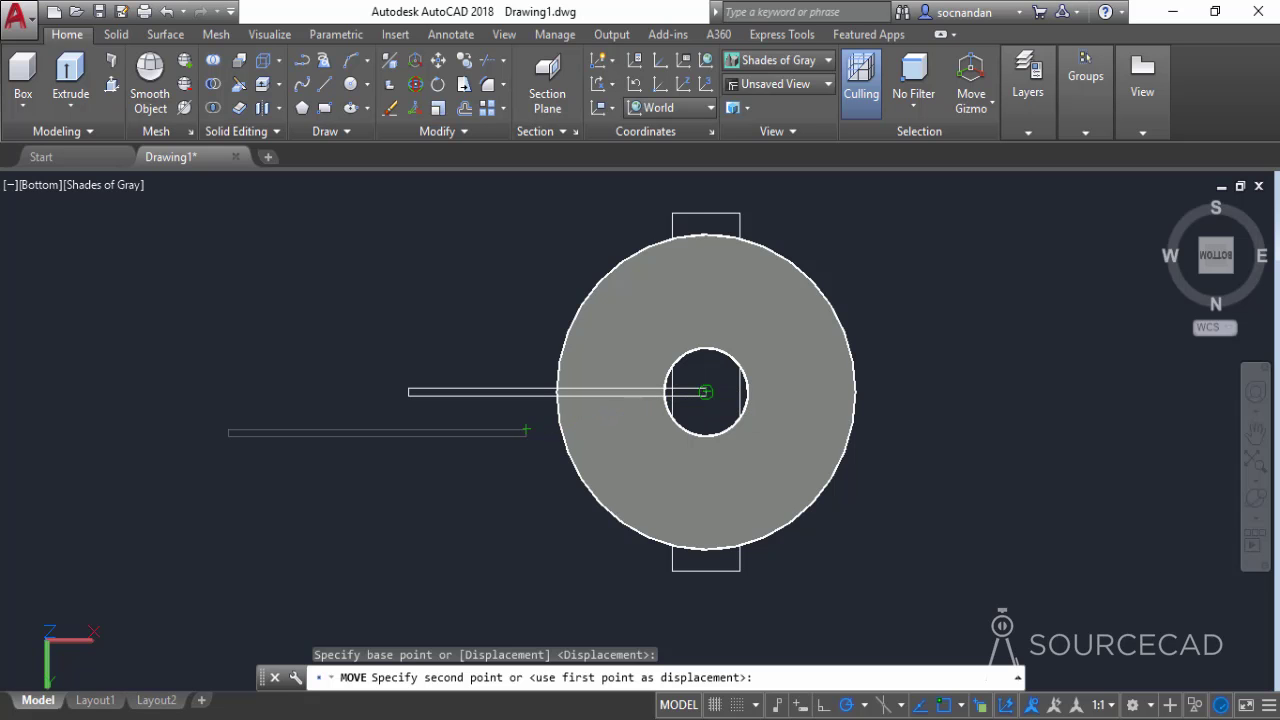
click(706, 392)
Step: Presspull the strip of the thin rectangle across the cylinder's underside down to the midpoint of the side slot's edge, cutting a radial slot
click(1254, 497)
drag(742, 512, 575, 479)
right_click(992, 256)
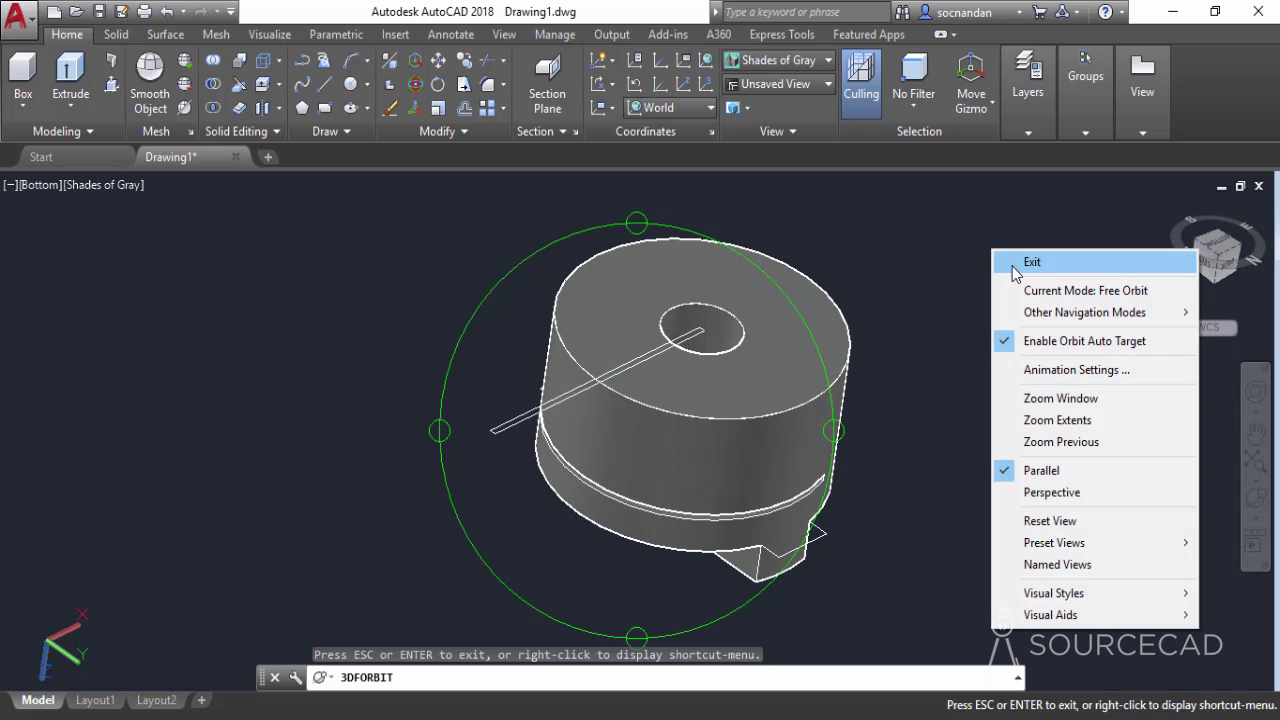
click(1010, 261)
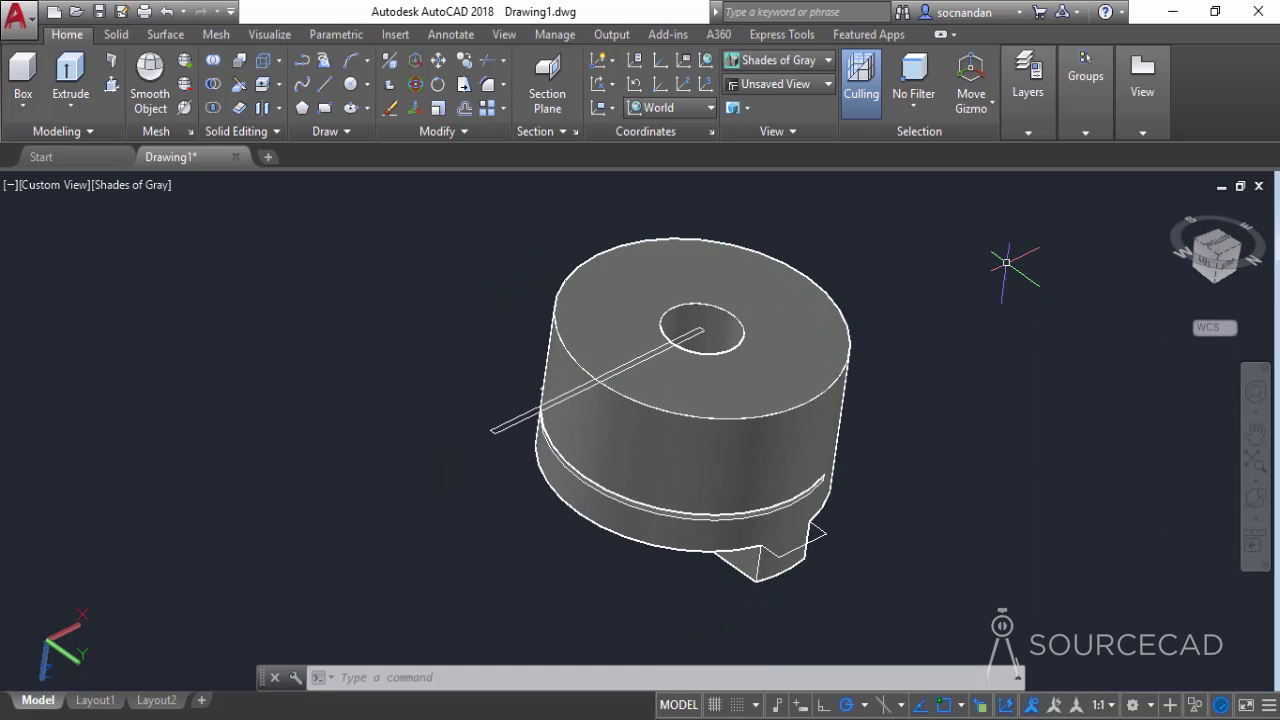
click(113, 86)
scroll(629, 362, up, 6)
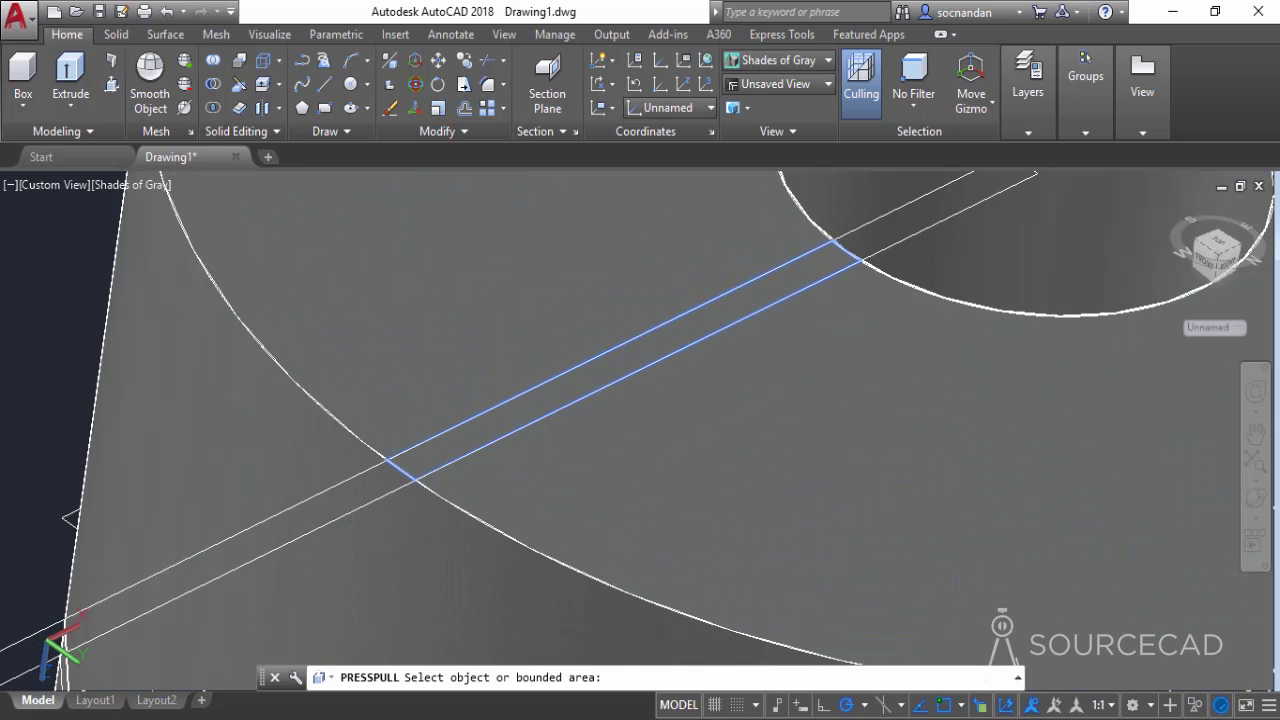
click(629, 358)
scroll(662, 387, down, 2)
middle_drag(540, 580, 659, 376)
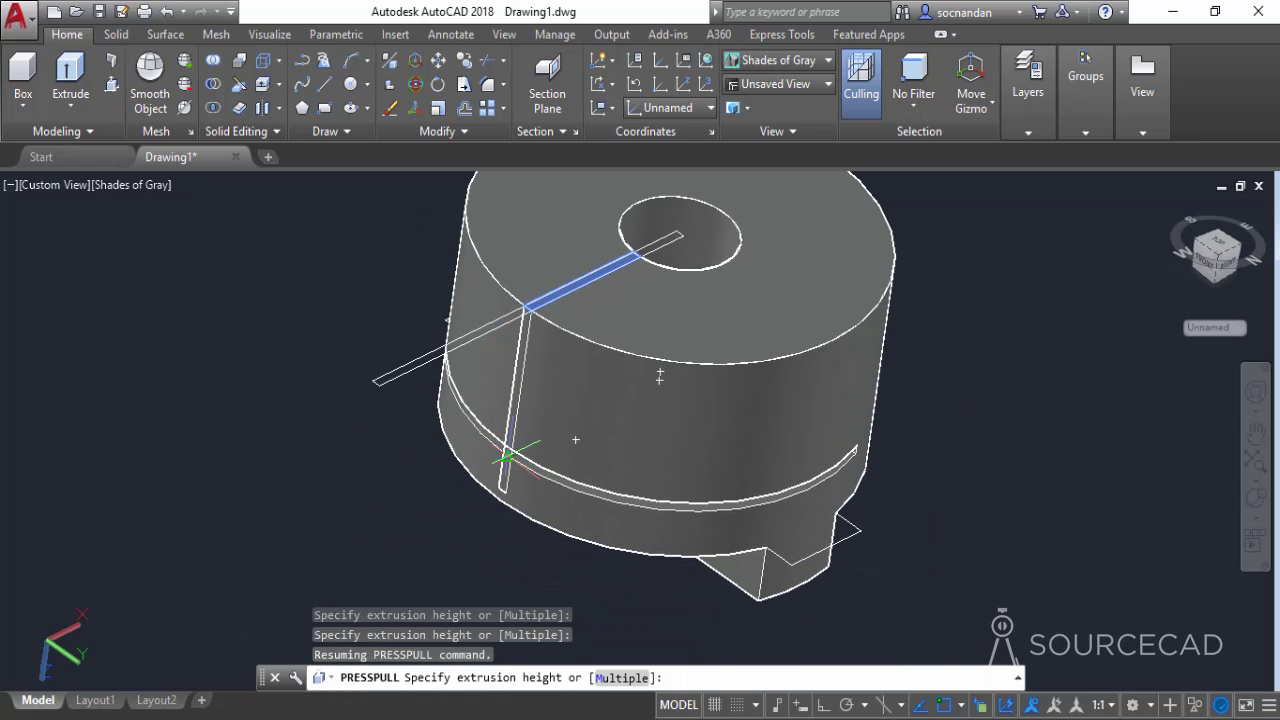
scroll(505, 460, up, 5)
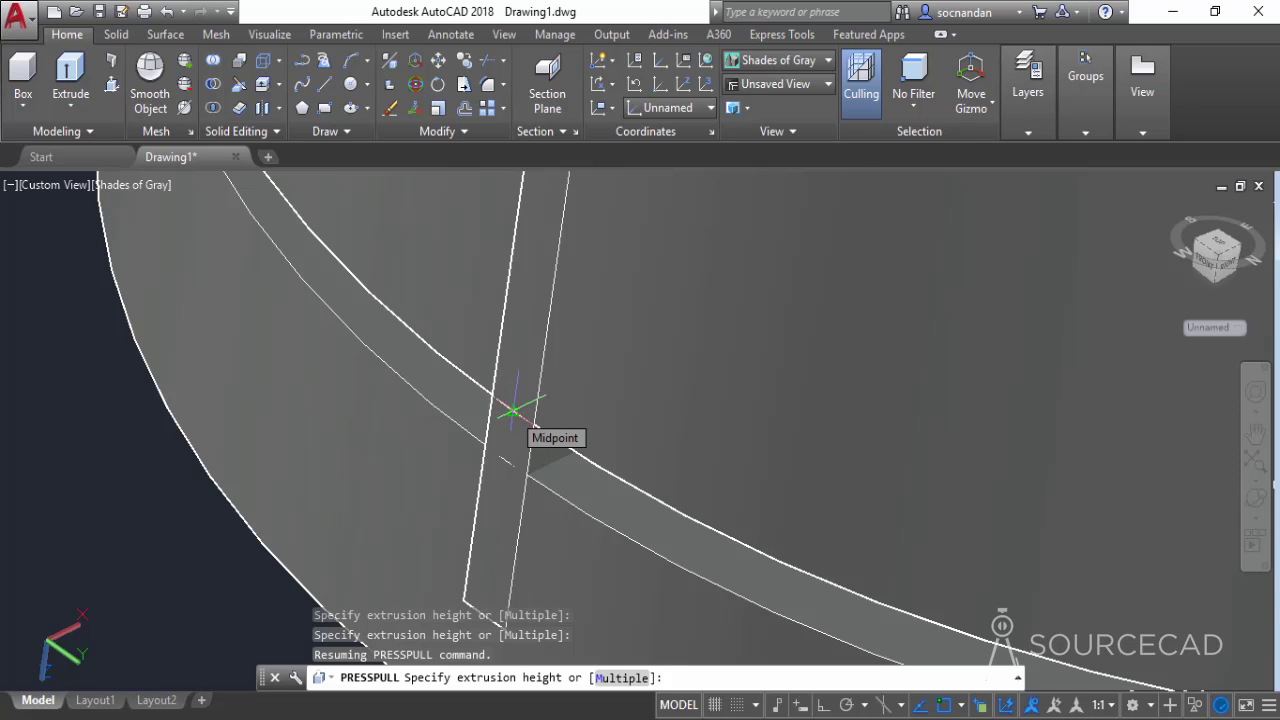
click(512, 410)
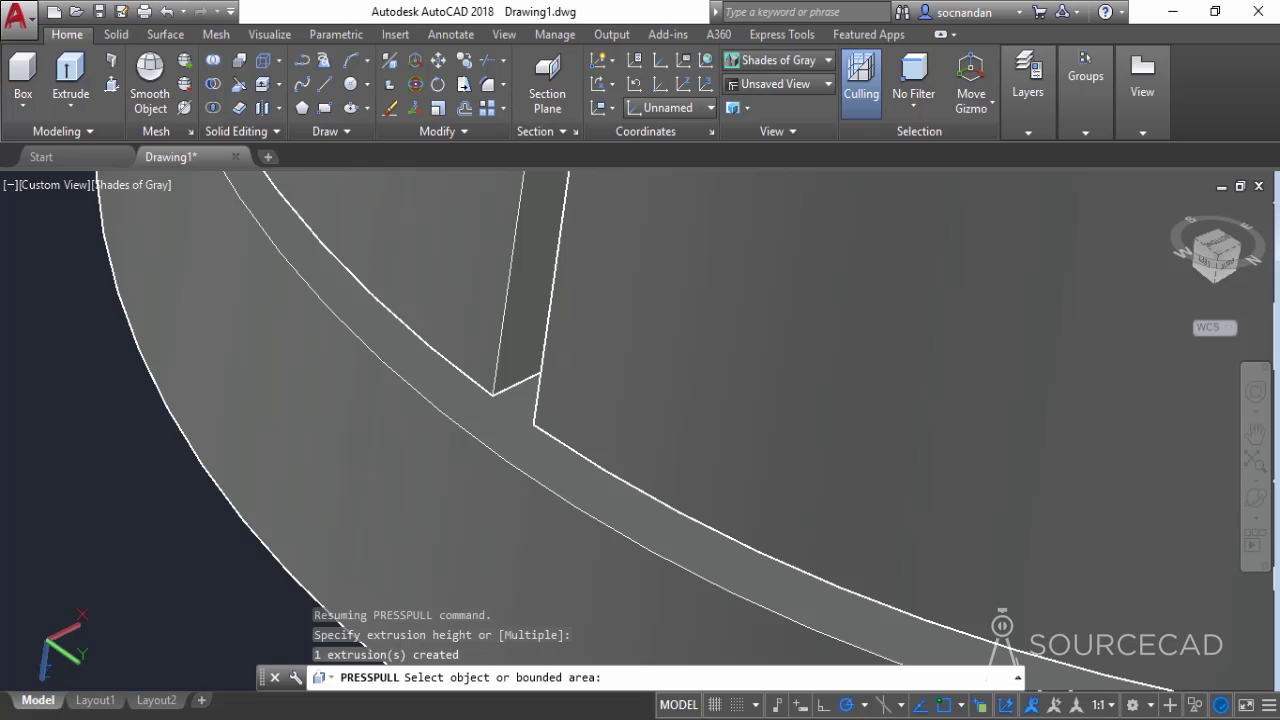
key(Return)
Step: Erase the leftover thin rectangle lying across the new radial slot
scroll(651, 366, down, 8)
middle_drag(609, 323, 583, 378)
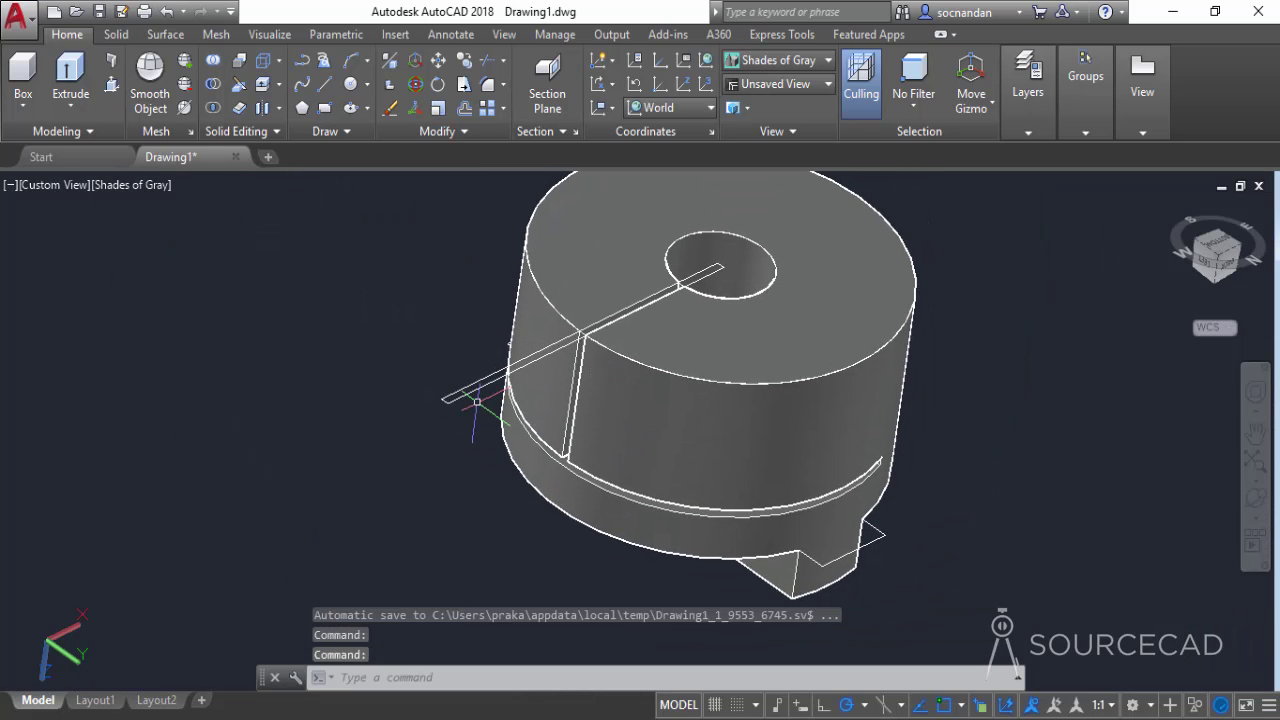
click(470, 385)
right_click(326, 392)
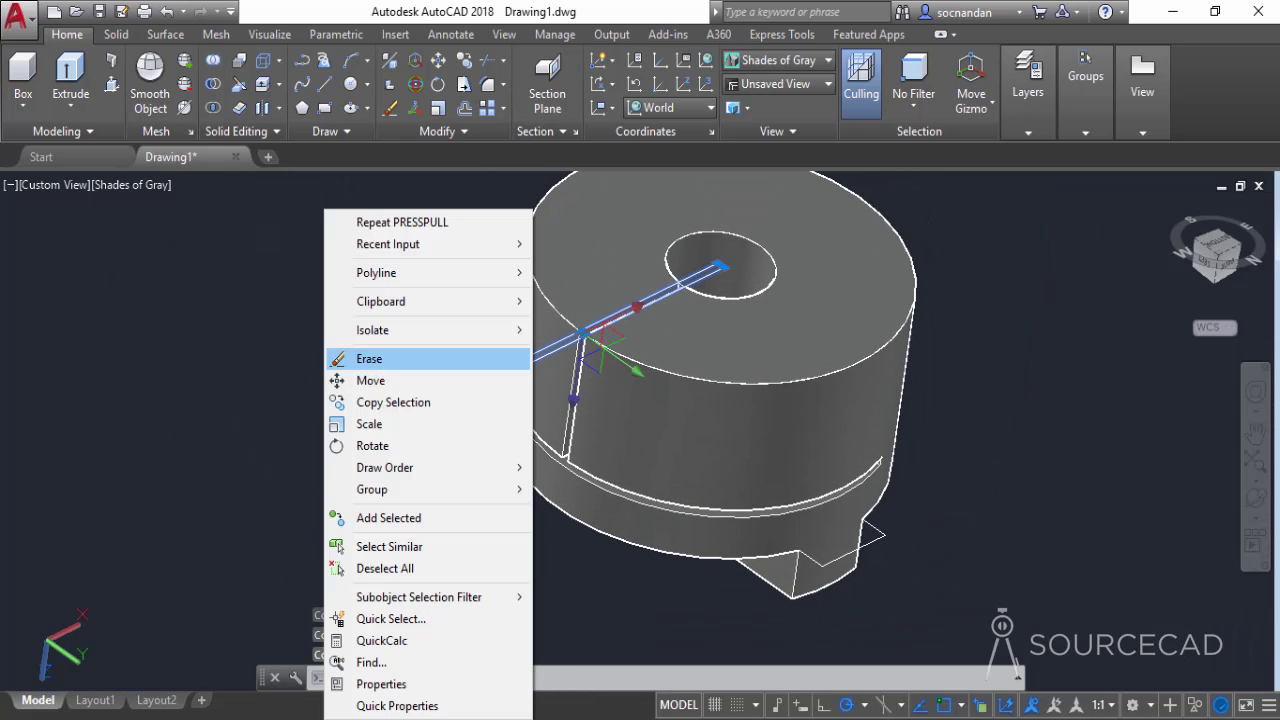
click(372, 360)
Step: Set the model to the back view and align the UCS with the current view
click(1256, 499)
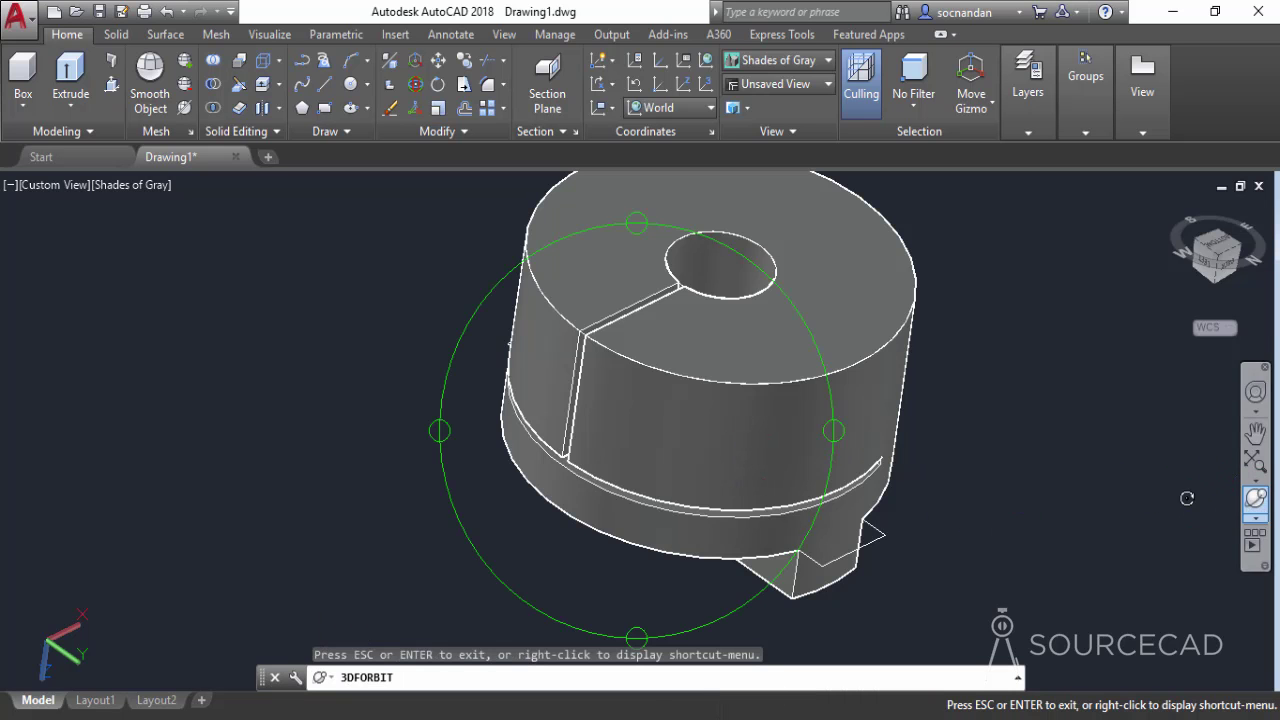
drag(709, 354, 638, 430)
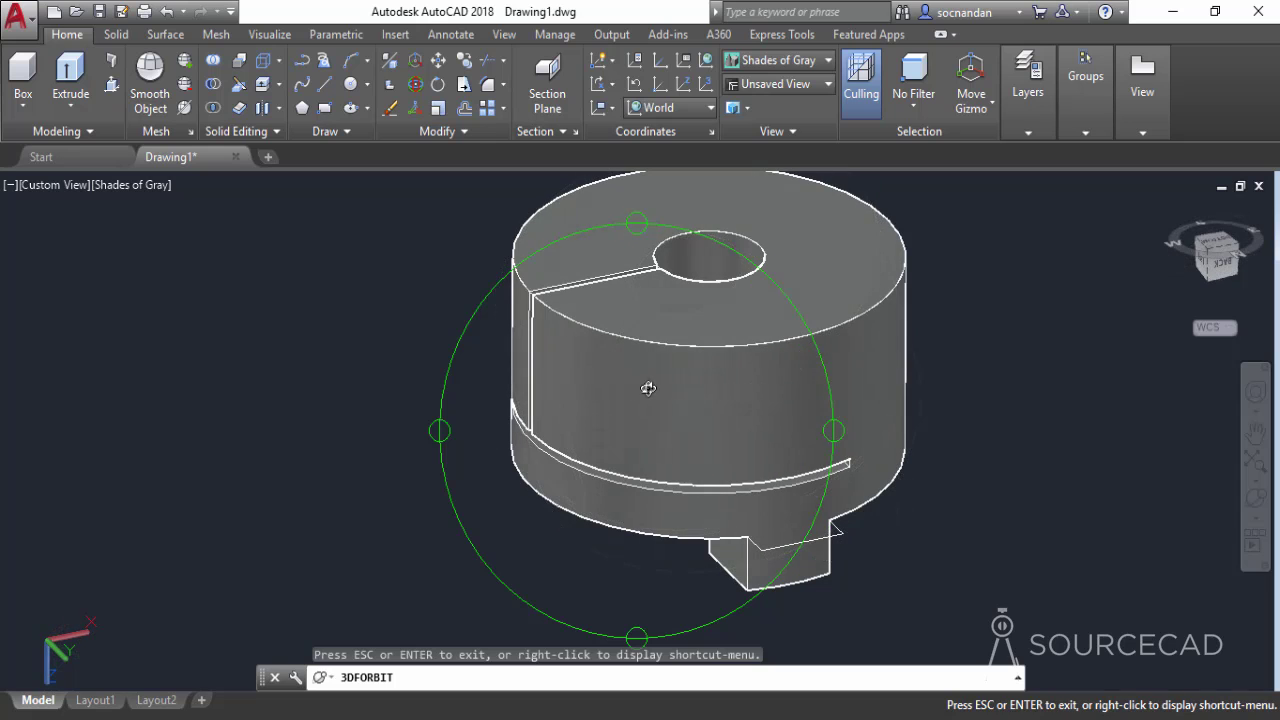
key(Escape)
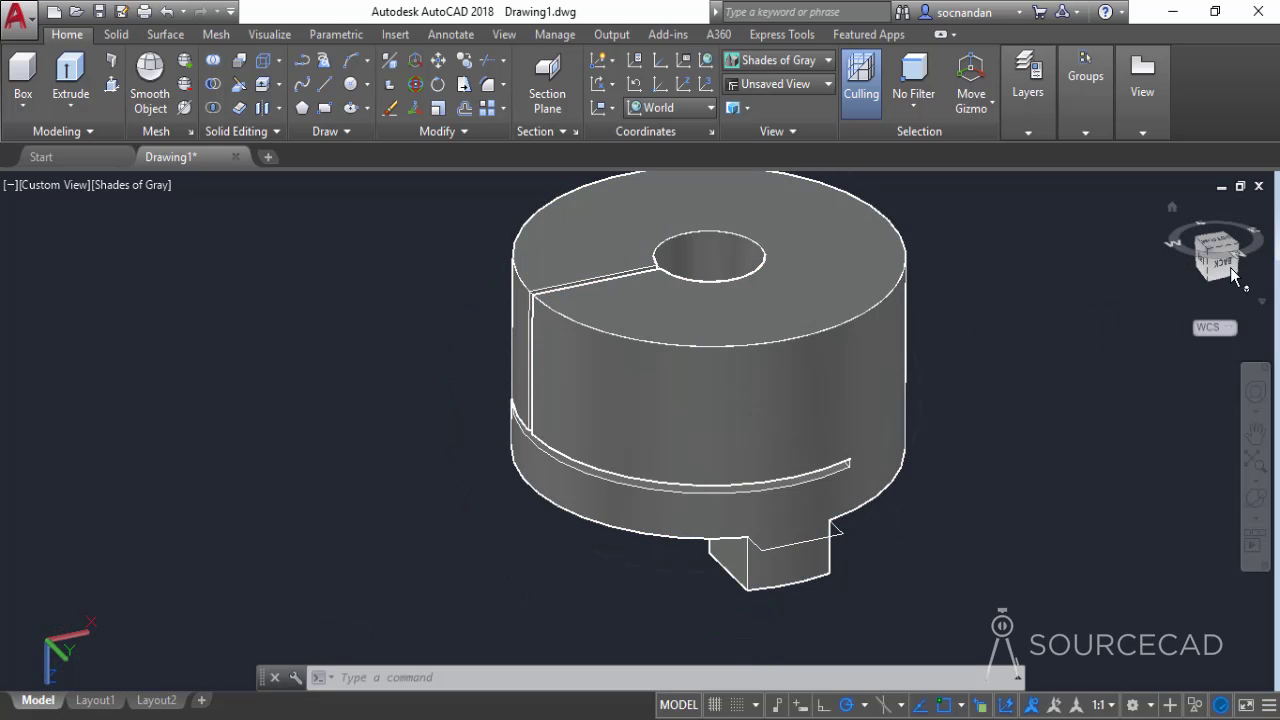
click(1224, 268)
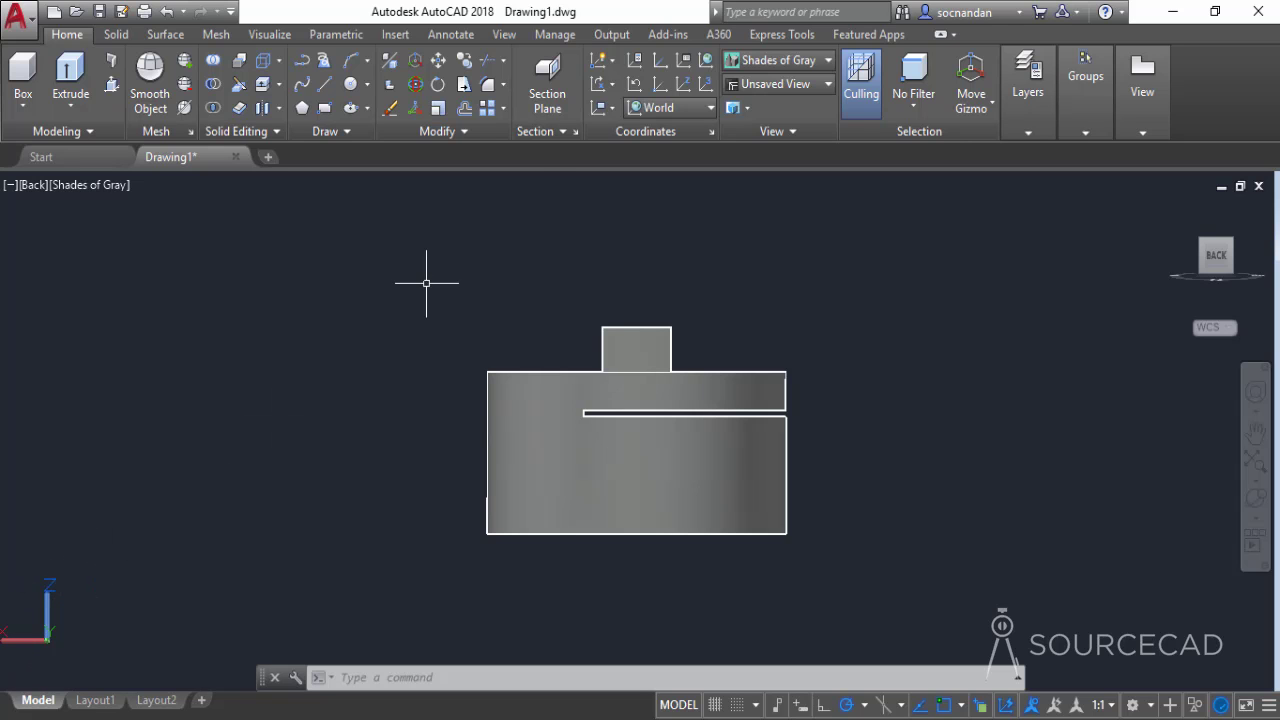
click(610, 108)
click(612, 134)
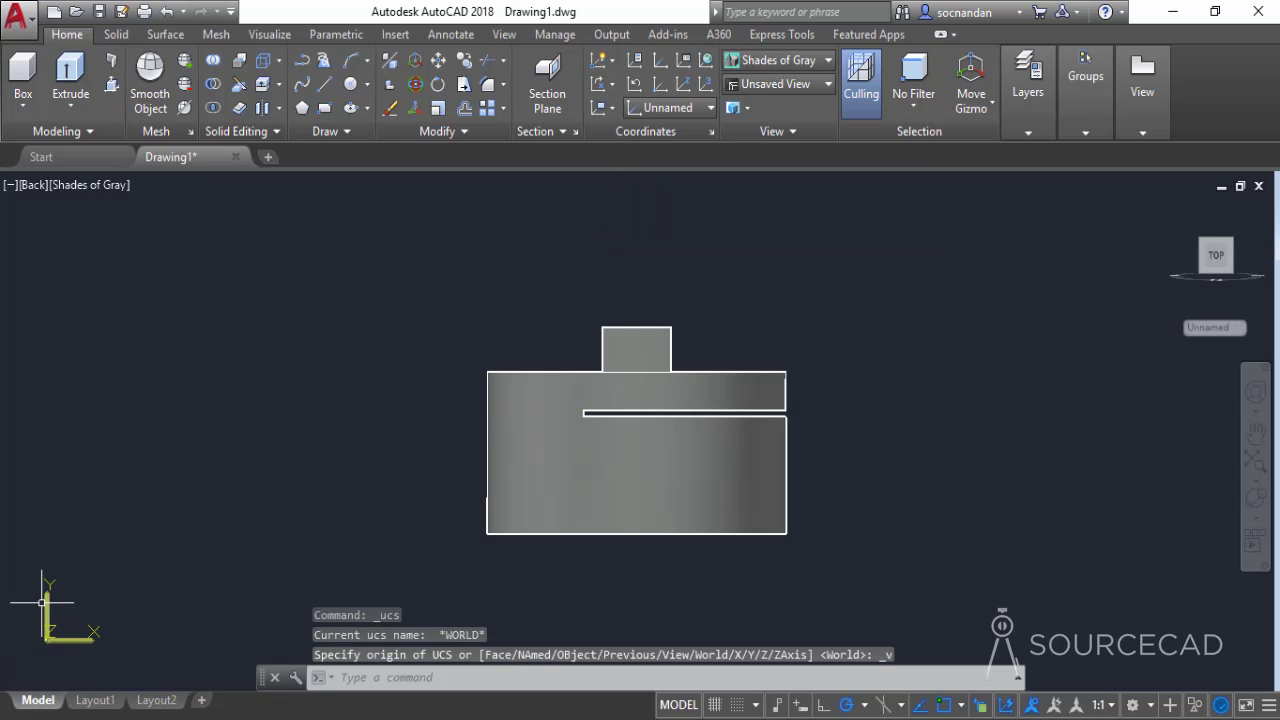
Step: Draw a circle of radius 4 over the cylinder's thicker section, near the open end of the side slot
click(347, 90)
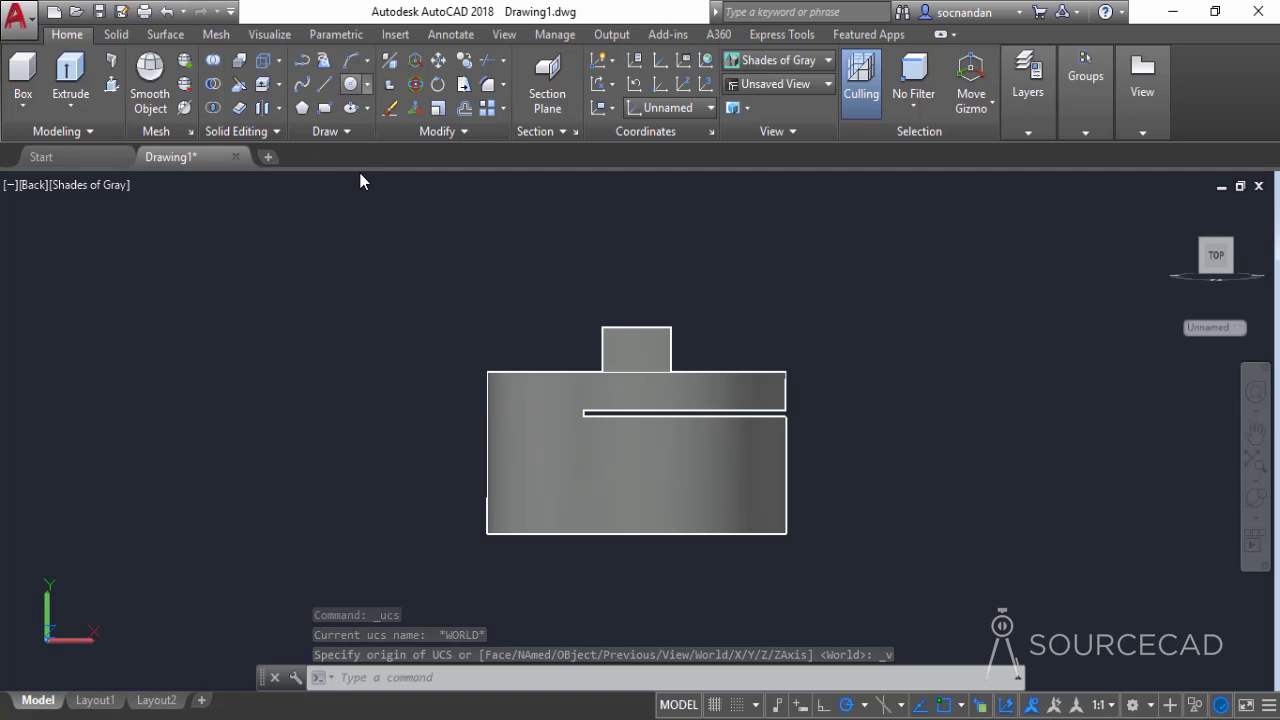
click(741, 474)
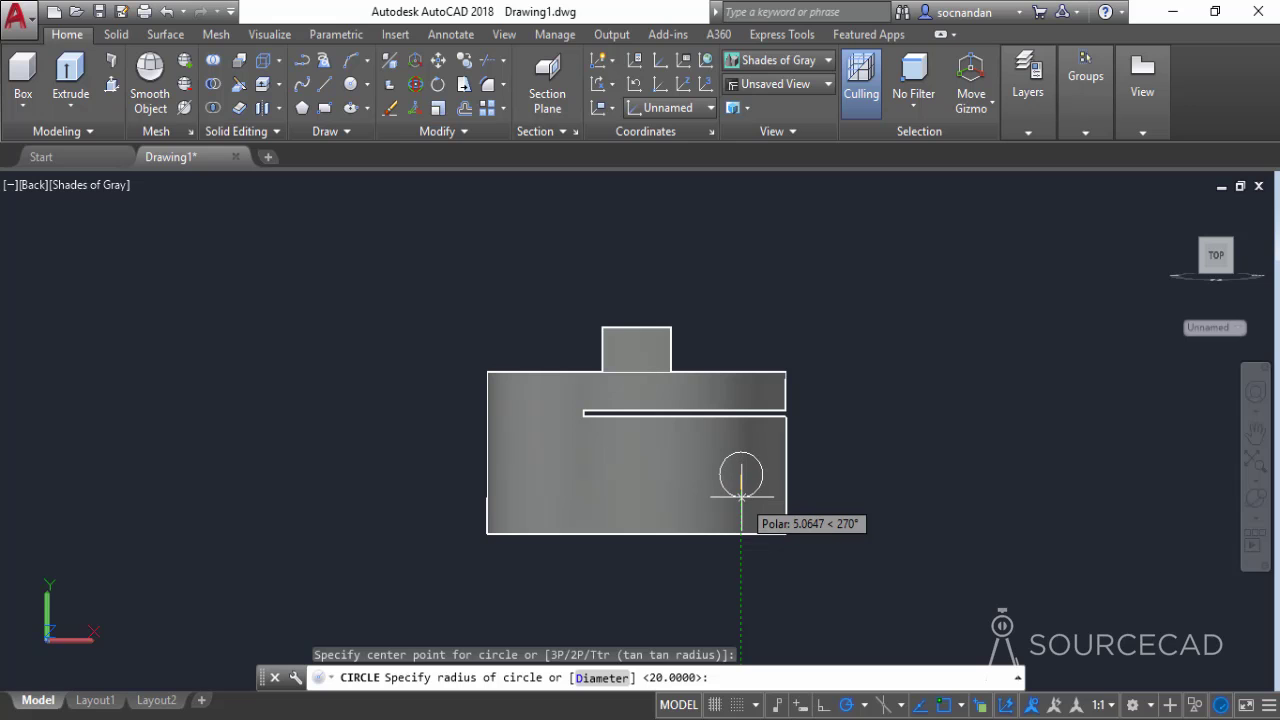
text(4)
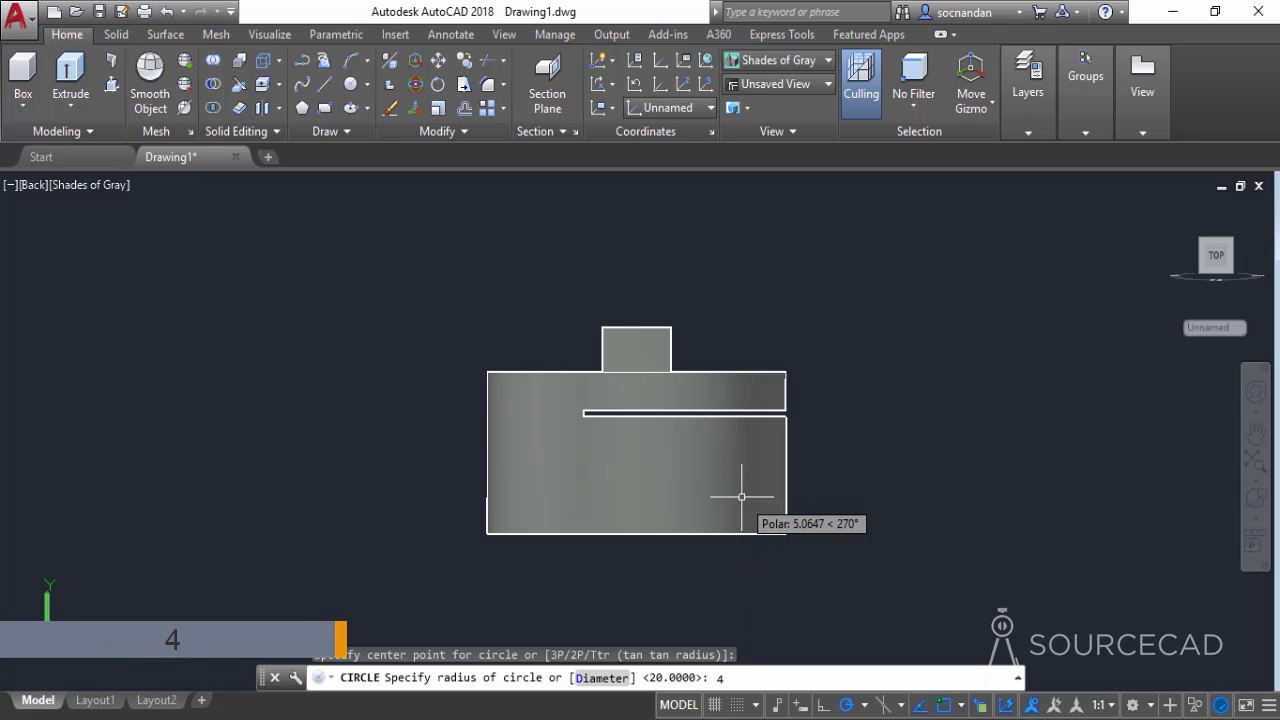
key(Return)
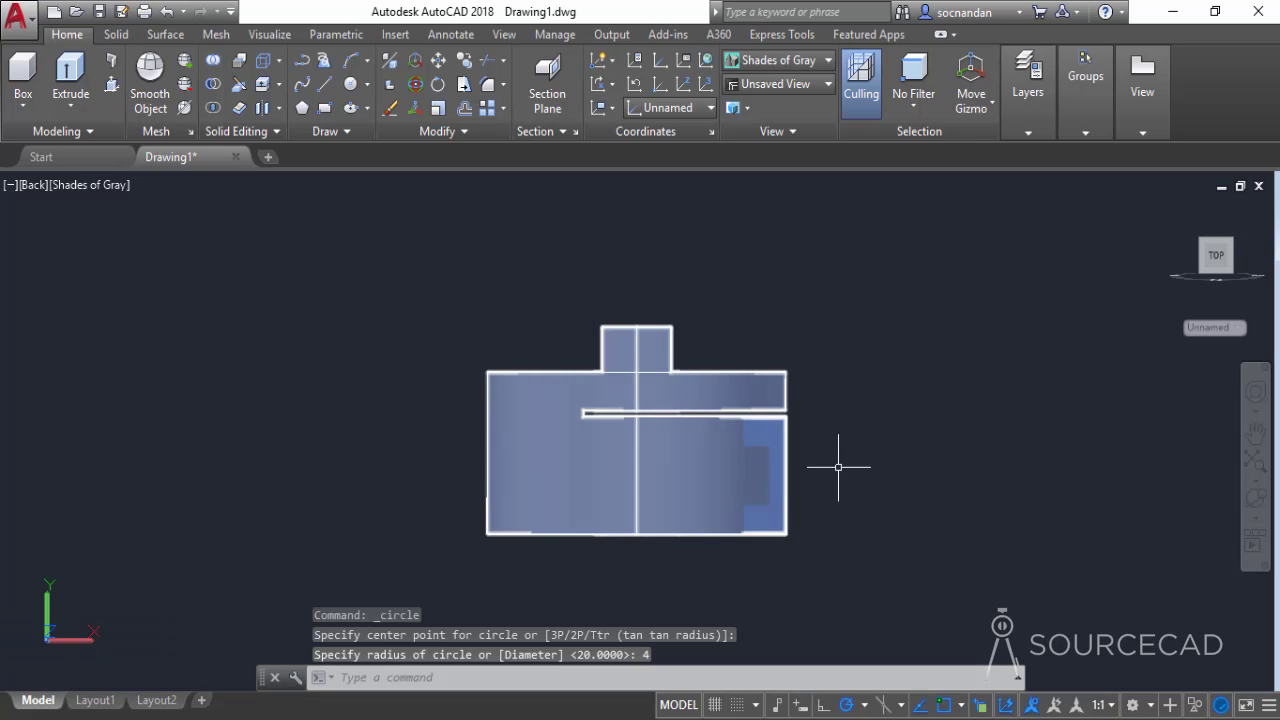
Step: Move the small circle by its center straight toward the part, placing it just outside the cylinder wall
click(1255, 497)
drag(592, 548, 810, 622)
right_click(882, 335)
click(912, 345)
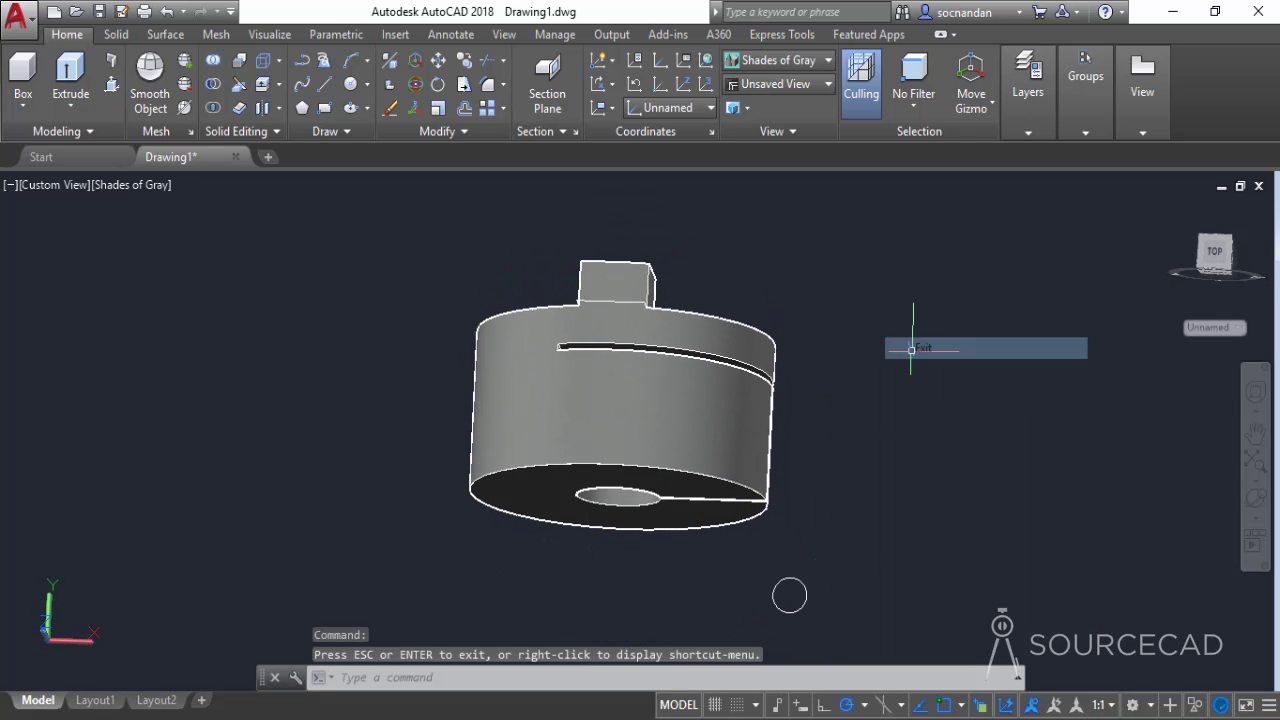
click(1255, 497)
drag(654, 463, 652, 412)
right_click(870, 243)
click(905, 260)
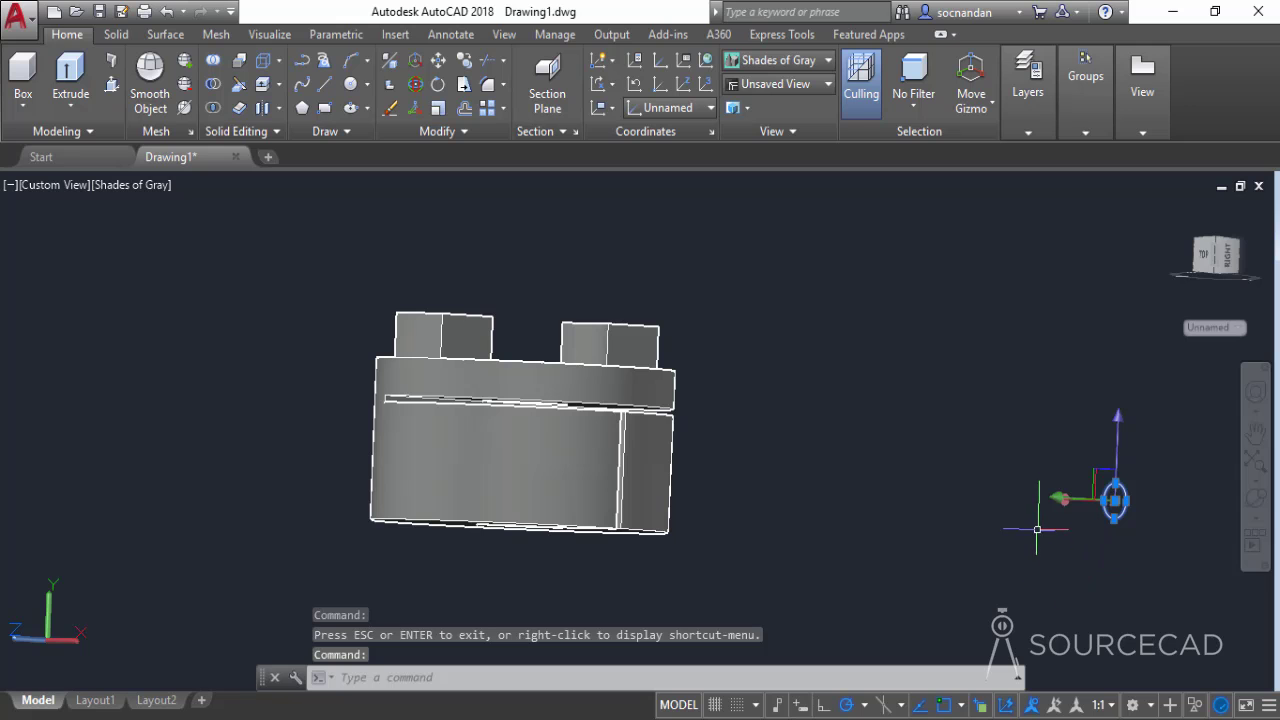
click(1115, 500)
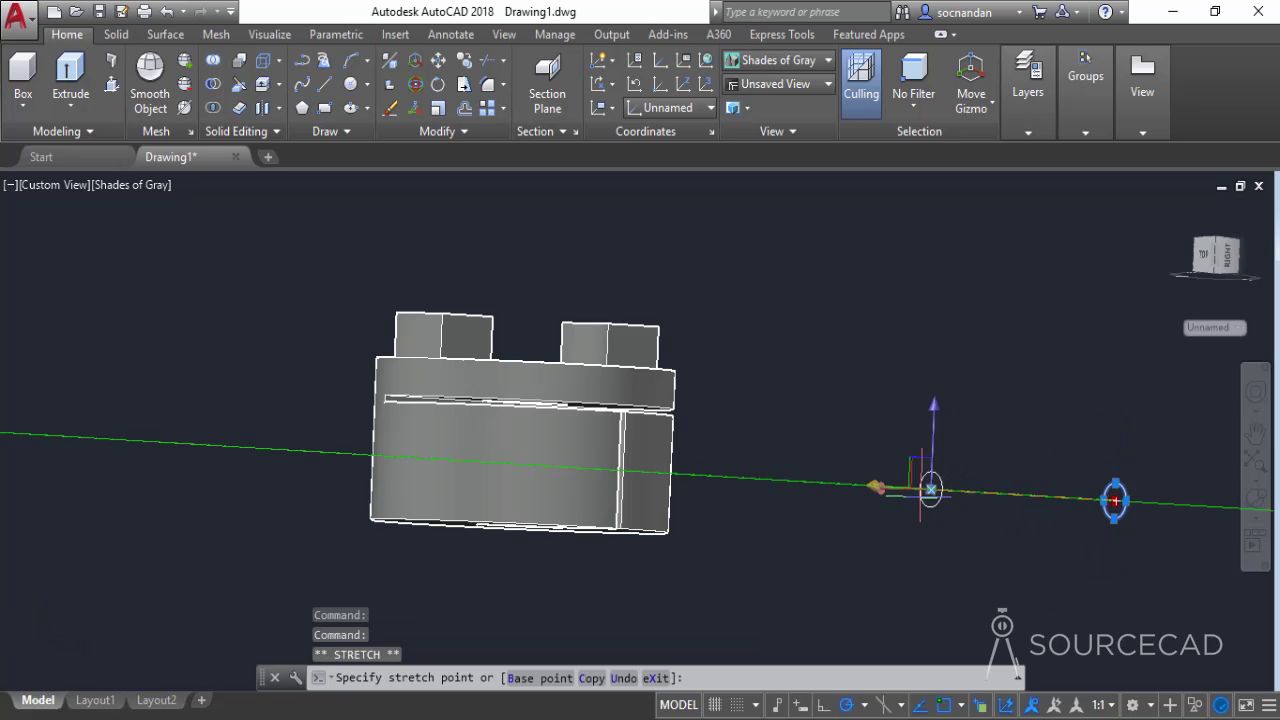
click(714, 476)
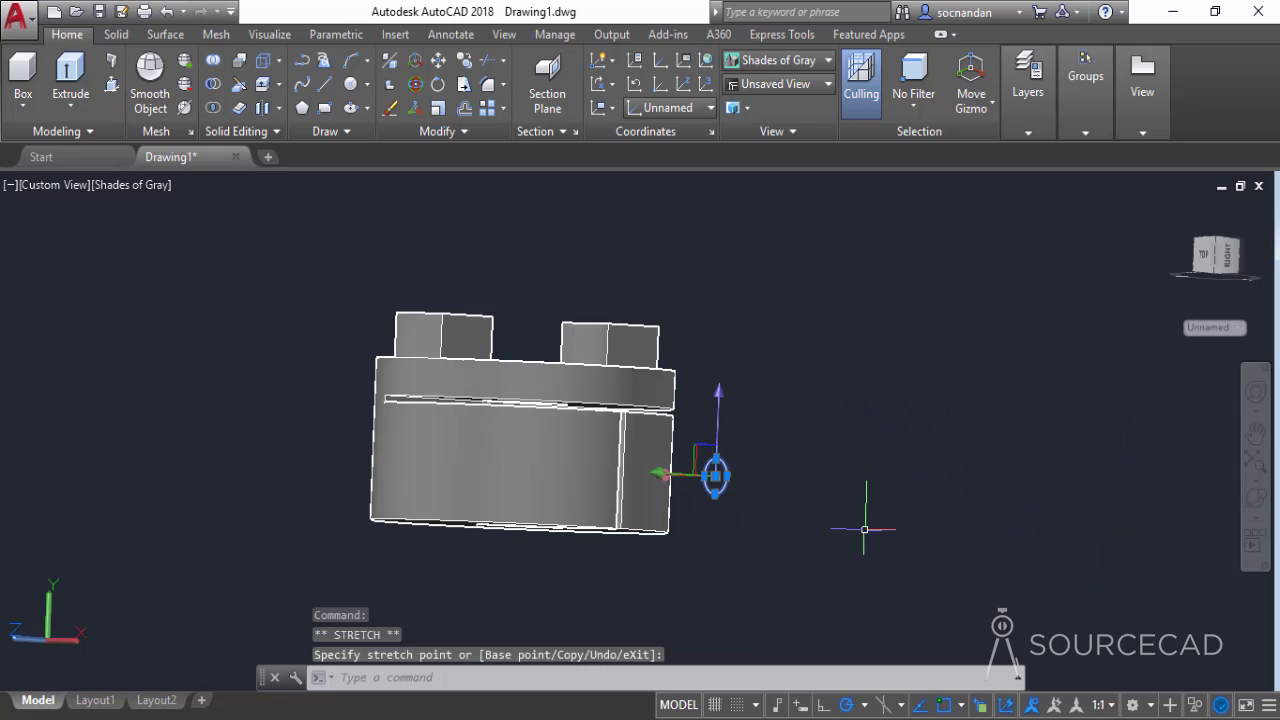
key(Escape)
Step: Extrude the small circle completely through the cylinder, across the radial slot and out past the other side
click(1255, 498)
drag(766, 480, 622, 398)
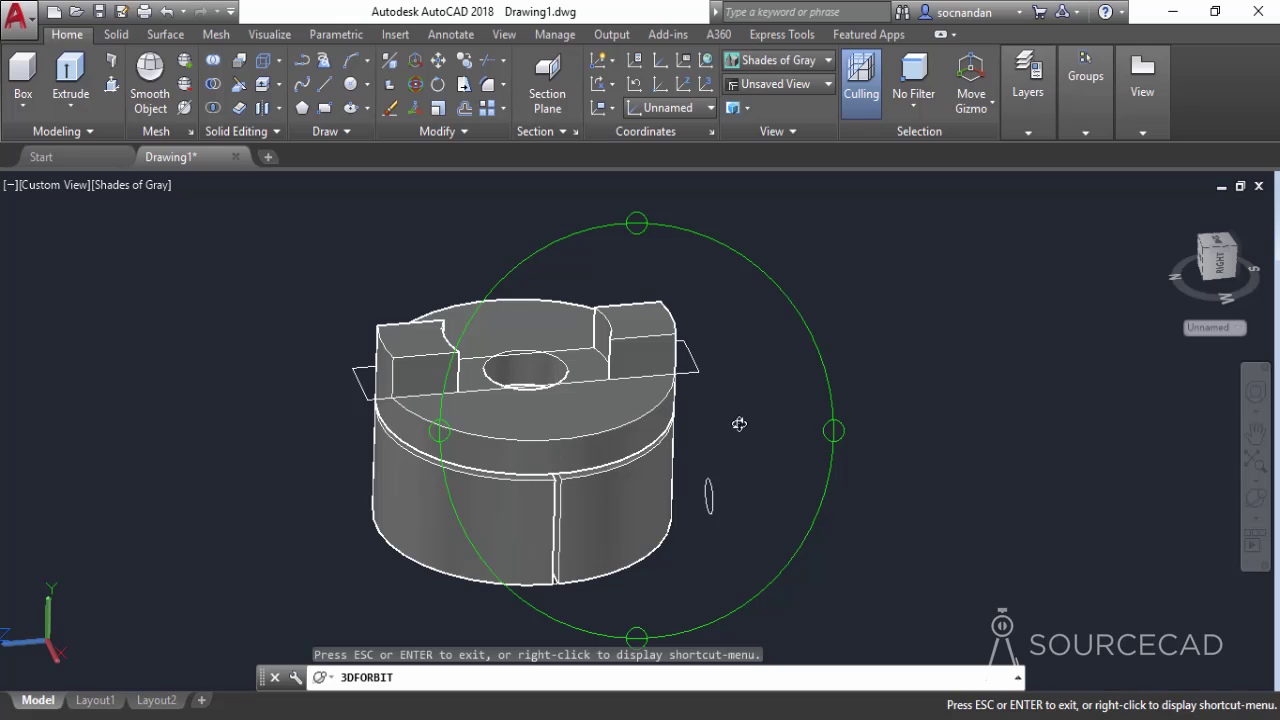
key(Escape)
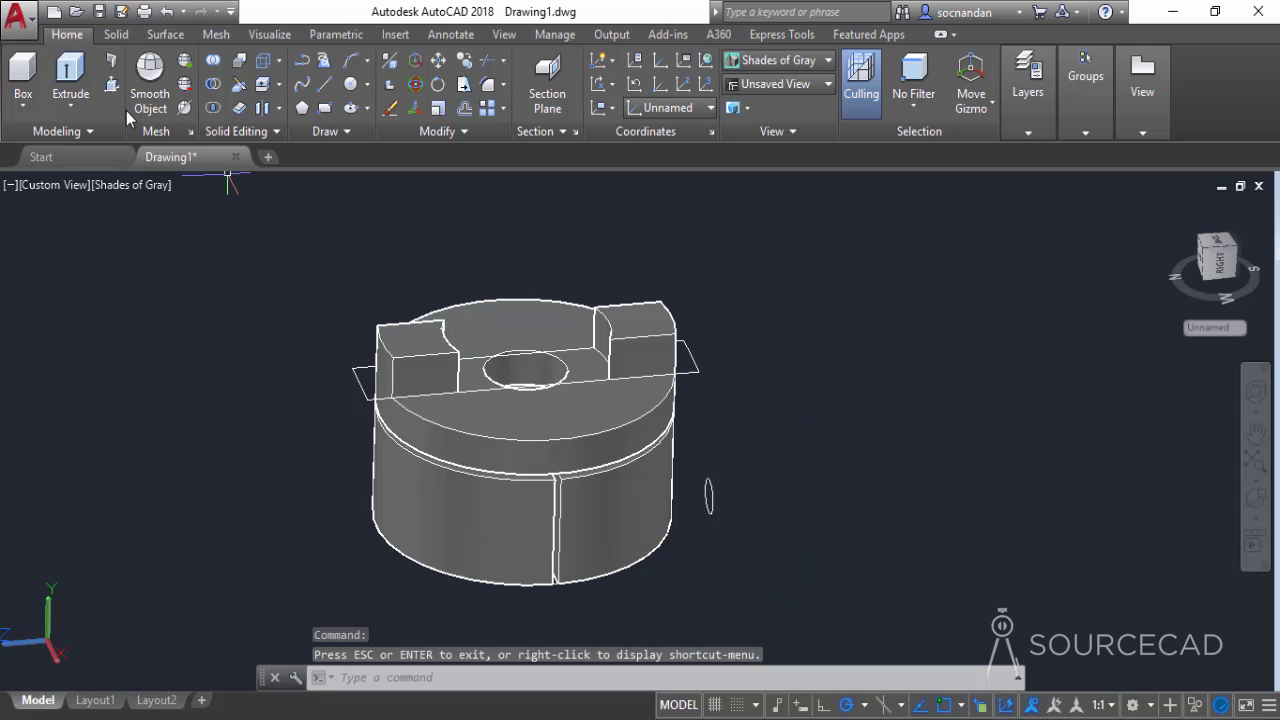
click(70, 72)
click(709, 491)
right_click(722, 456)
click(770, 471)
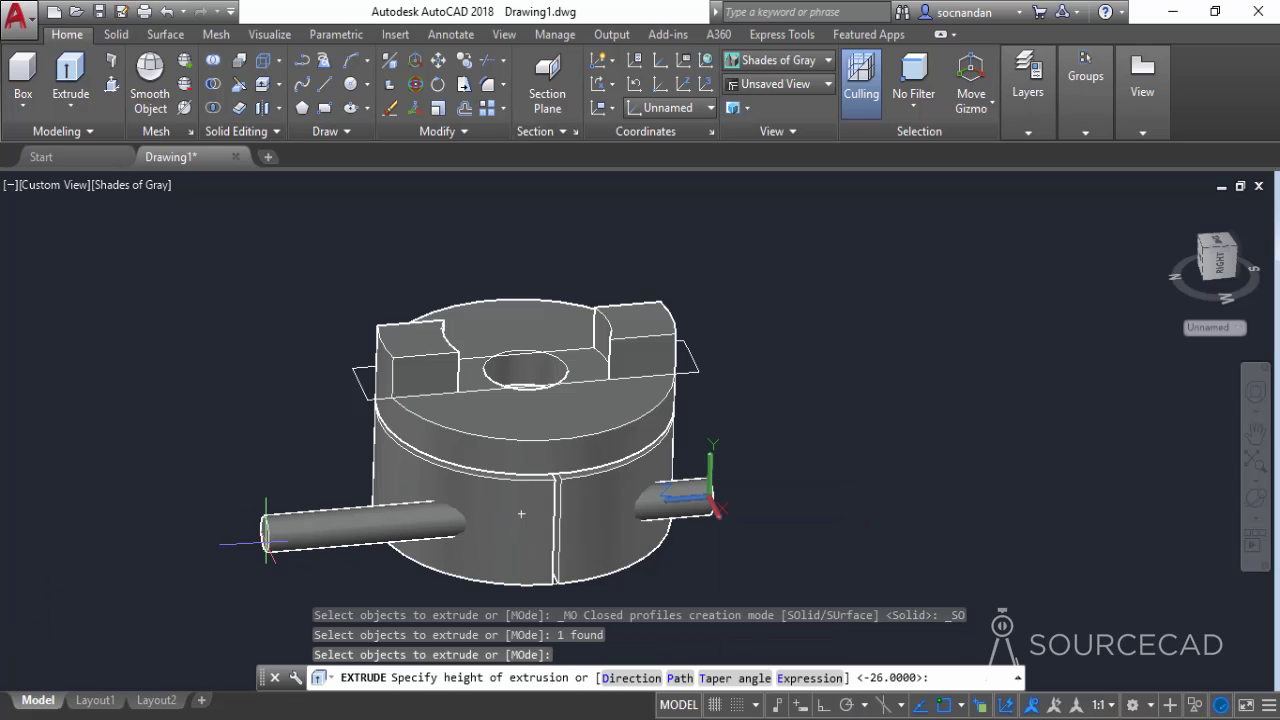
key(Return)
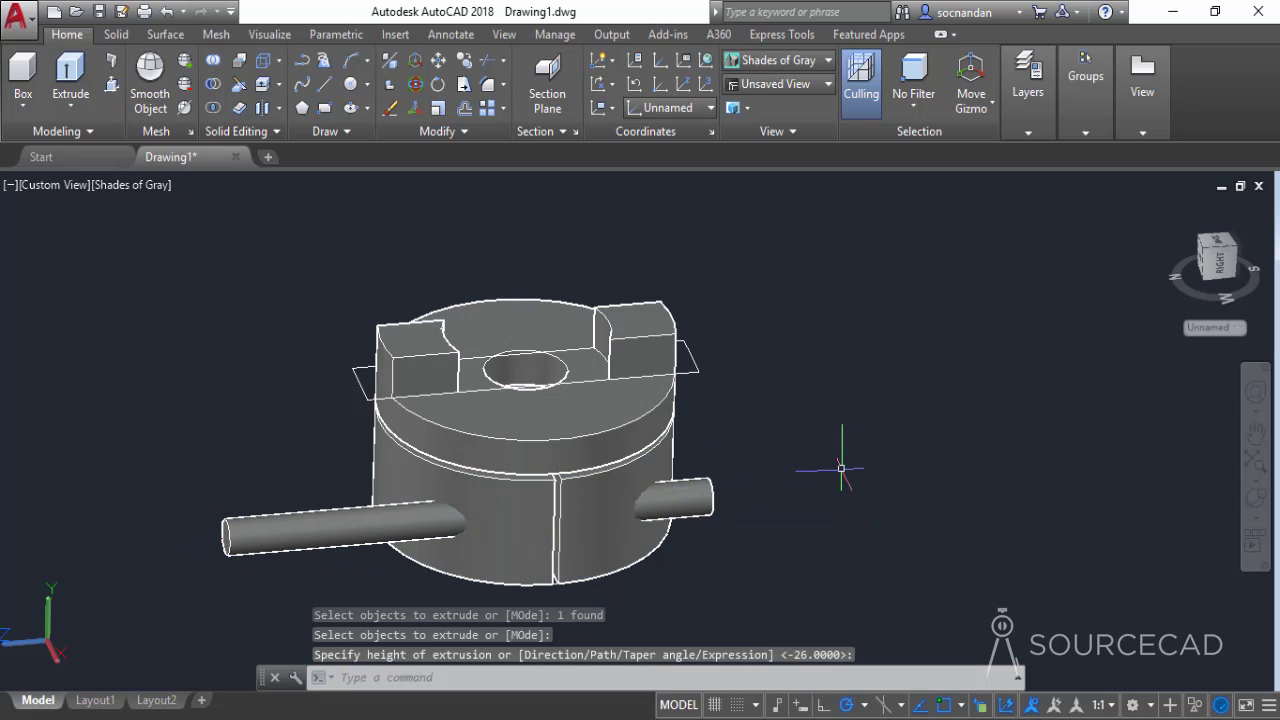
Step: Subtract the extruded rod from the cylinder to make a cross hole through both sides of the radial slot
click(213, 84)
click(554, 413)
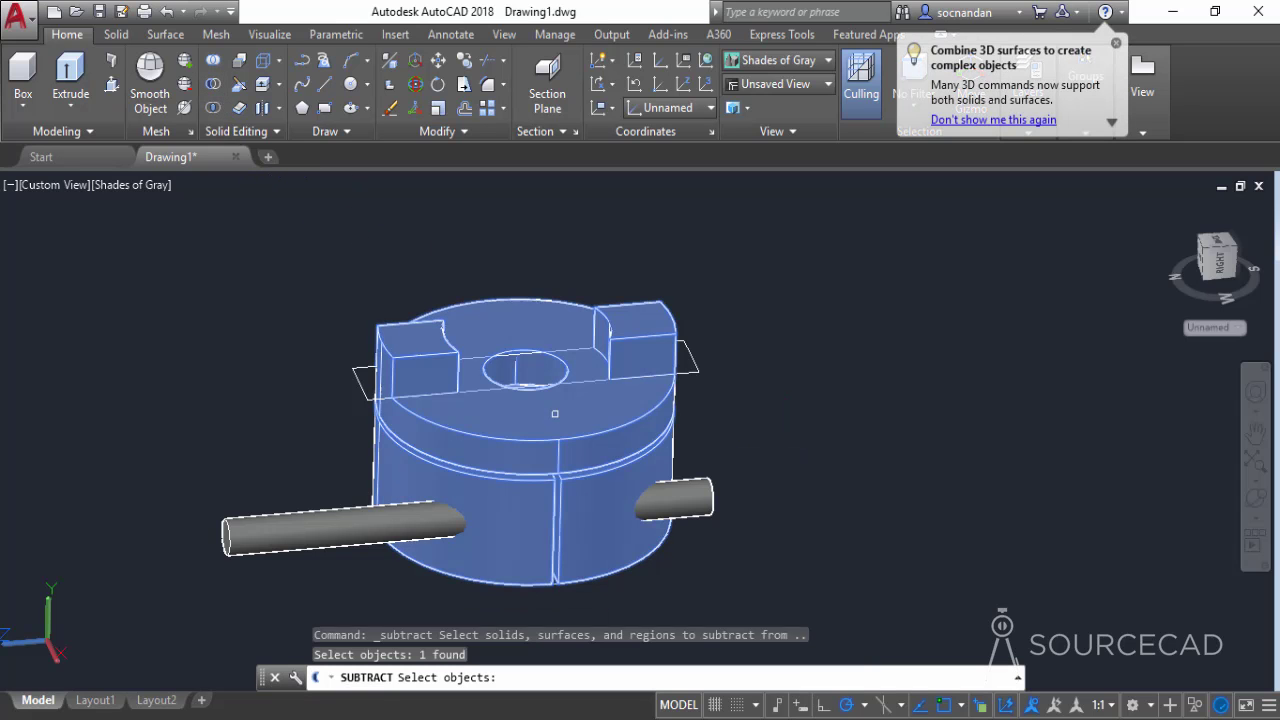
key(Return)
click(335, 505)
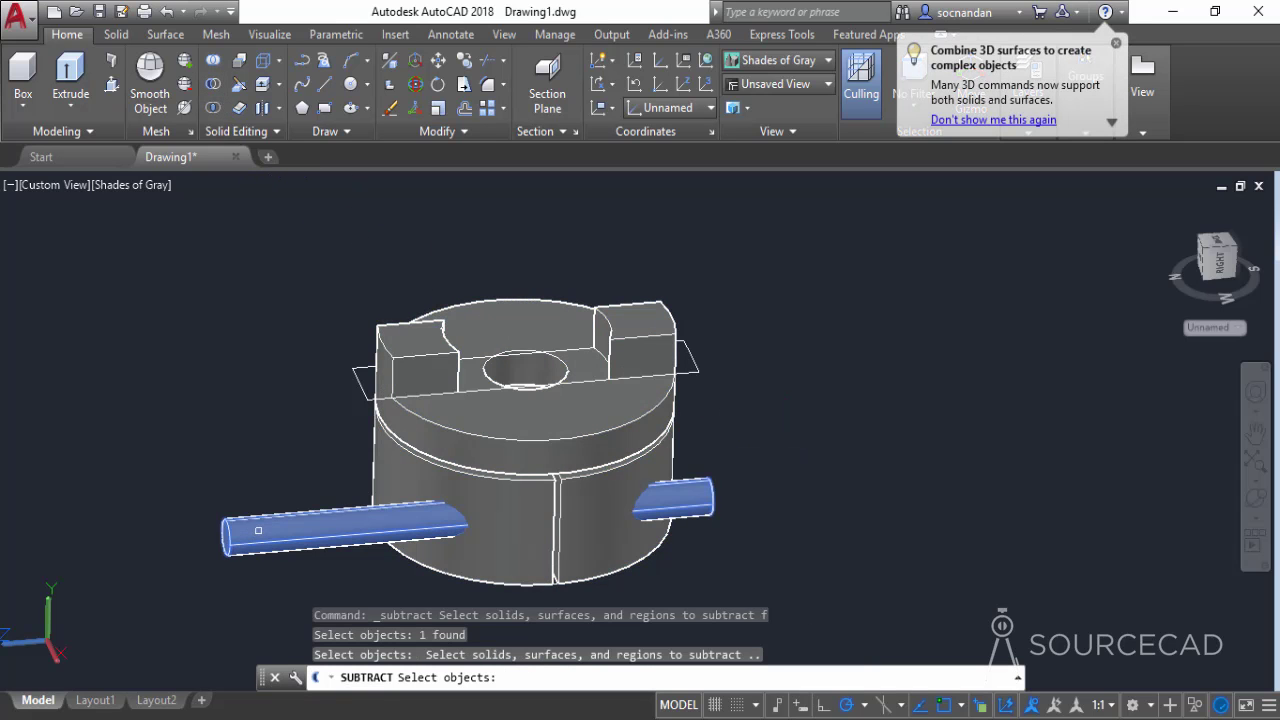
key(Return)
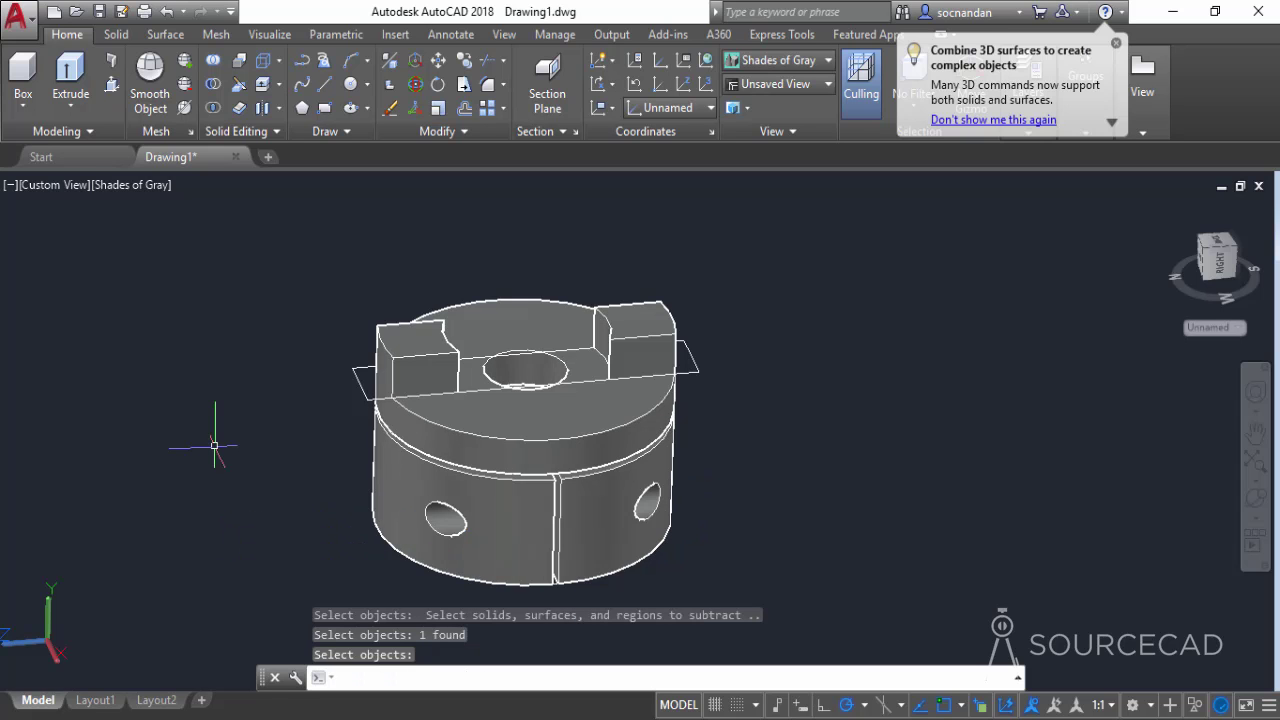
Step: Erase the leftover rectangle outline running beneath the two lugs
click(1255, 497)
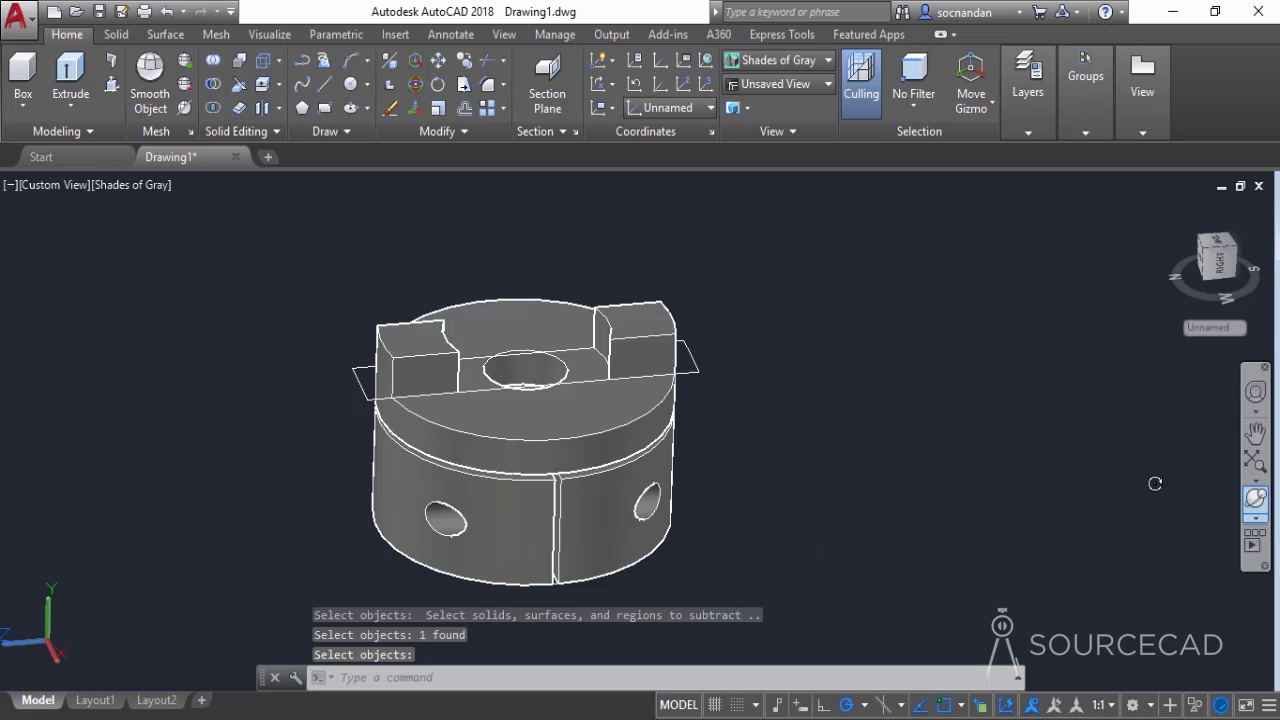
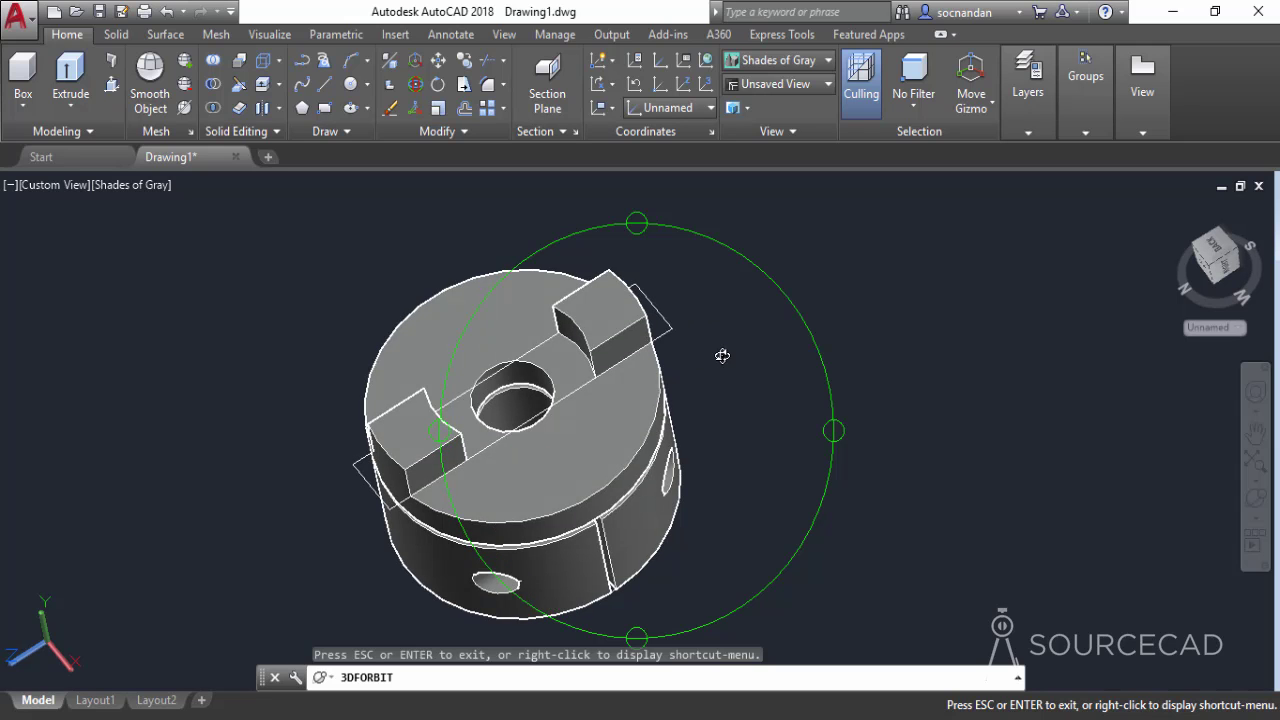
key(Escape)
click(658, 310)
right_click(716, 316)
click(735, 356)
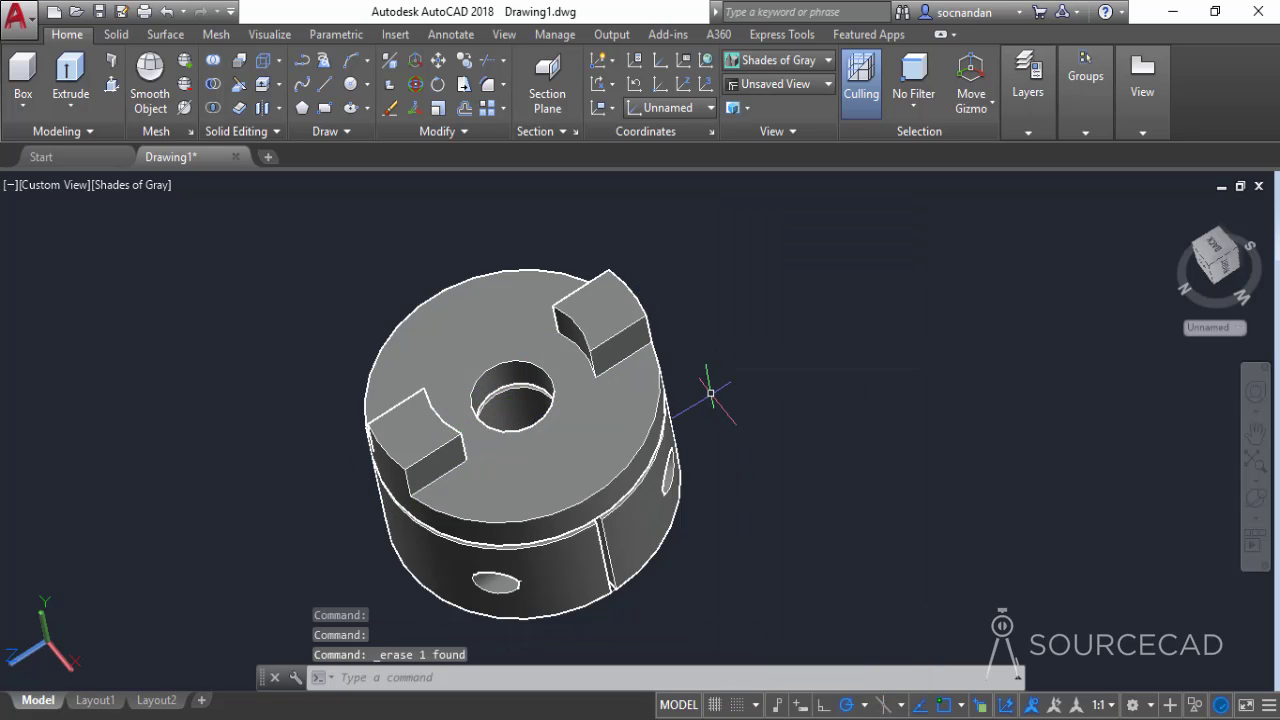
Step: Erase the leftover circle outline around the central bore on the part's slotted end face
click(1256, 497)
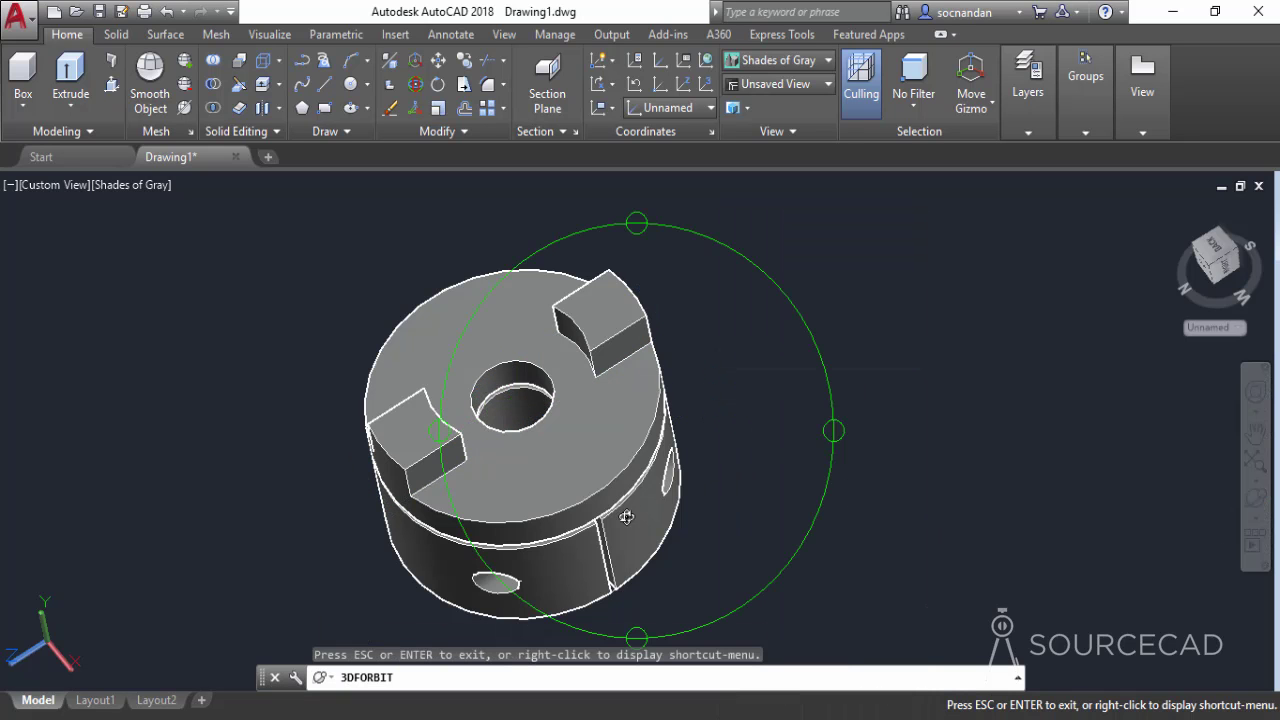
drag(627, 517, 598, 540)
drag(594, 445, 535, 386)
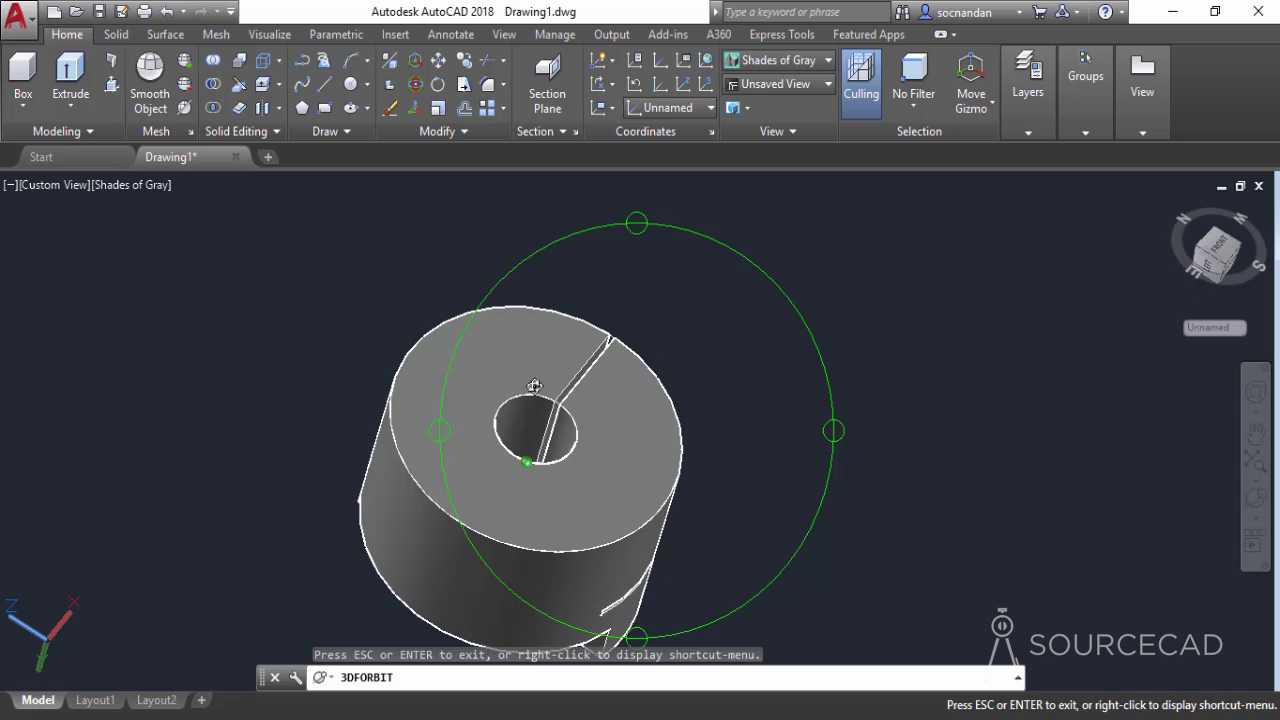
key(Escape)
scroll(592, 405, up, 8)
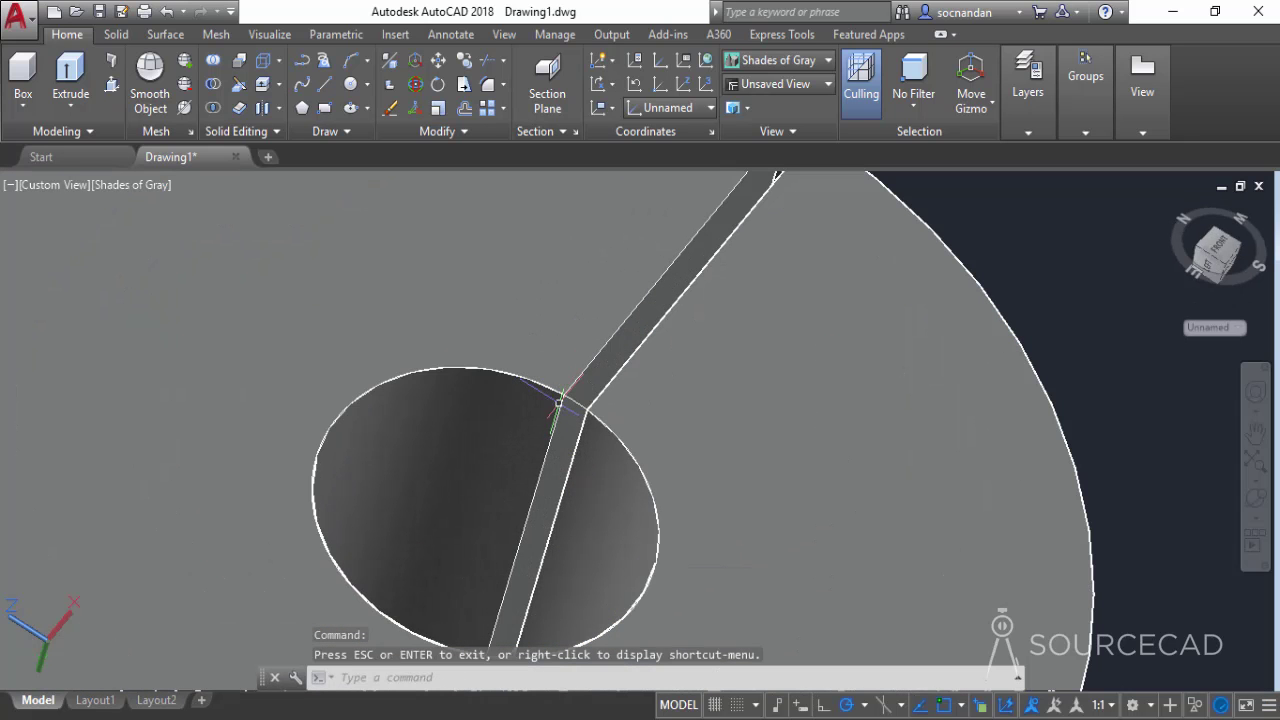
click(590, 398)
right_click(1001, 229)
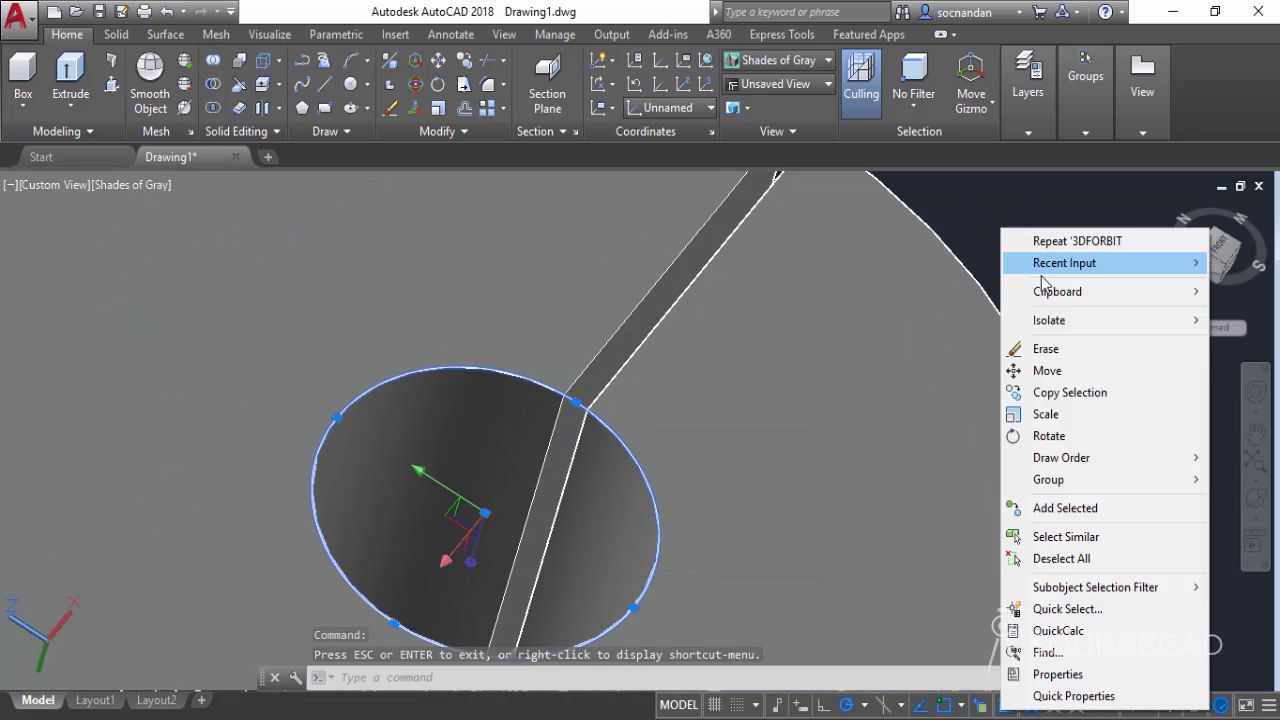
click(1068, 358)
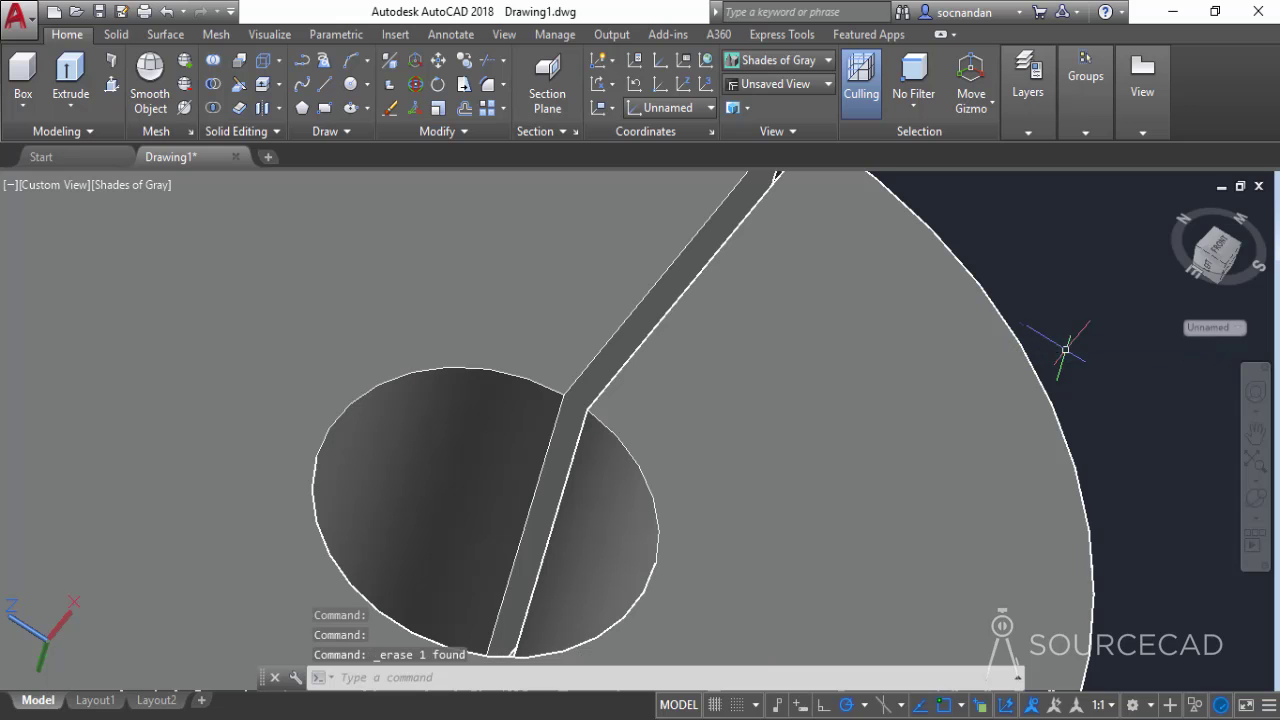
Step: Chamfer the central bore's rim on the slotted end face, with both chamfer distances set to 2
click(120, 35)
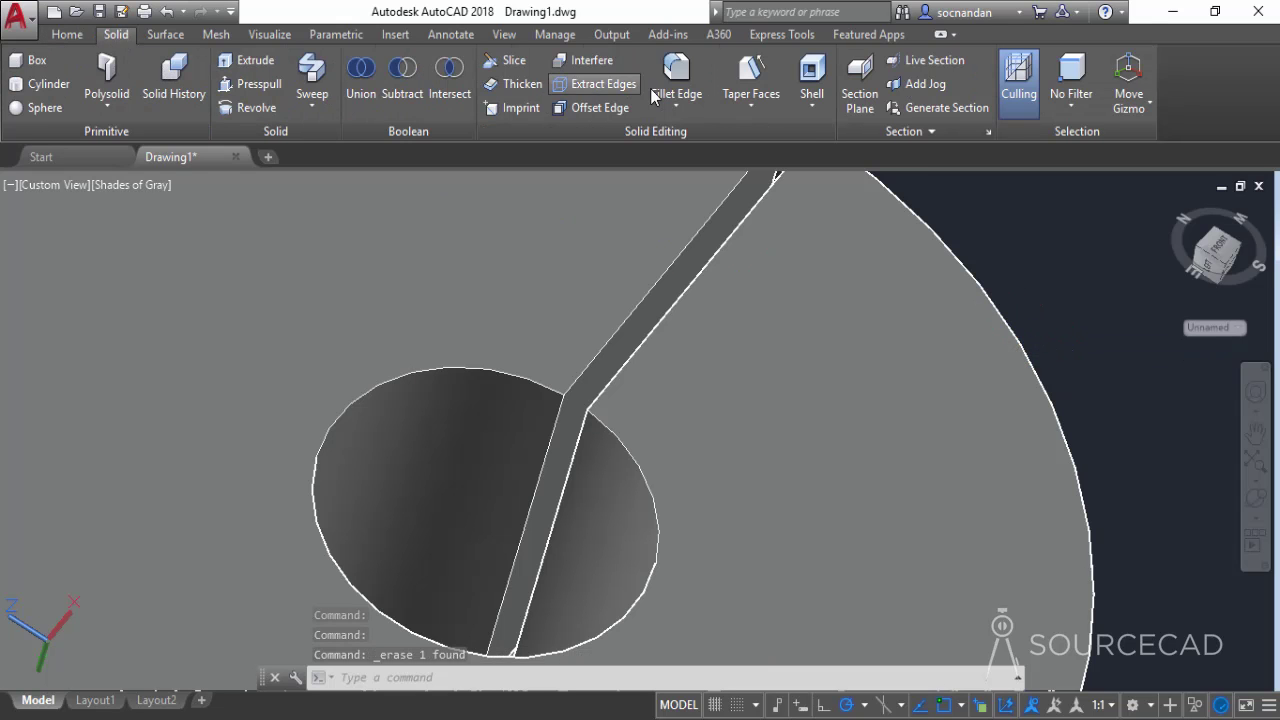
click(678, 108)
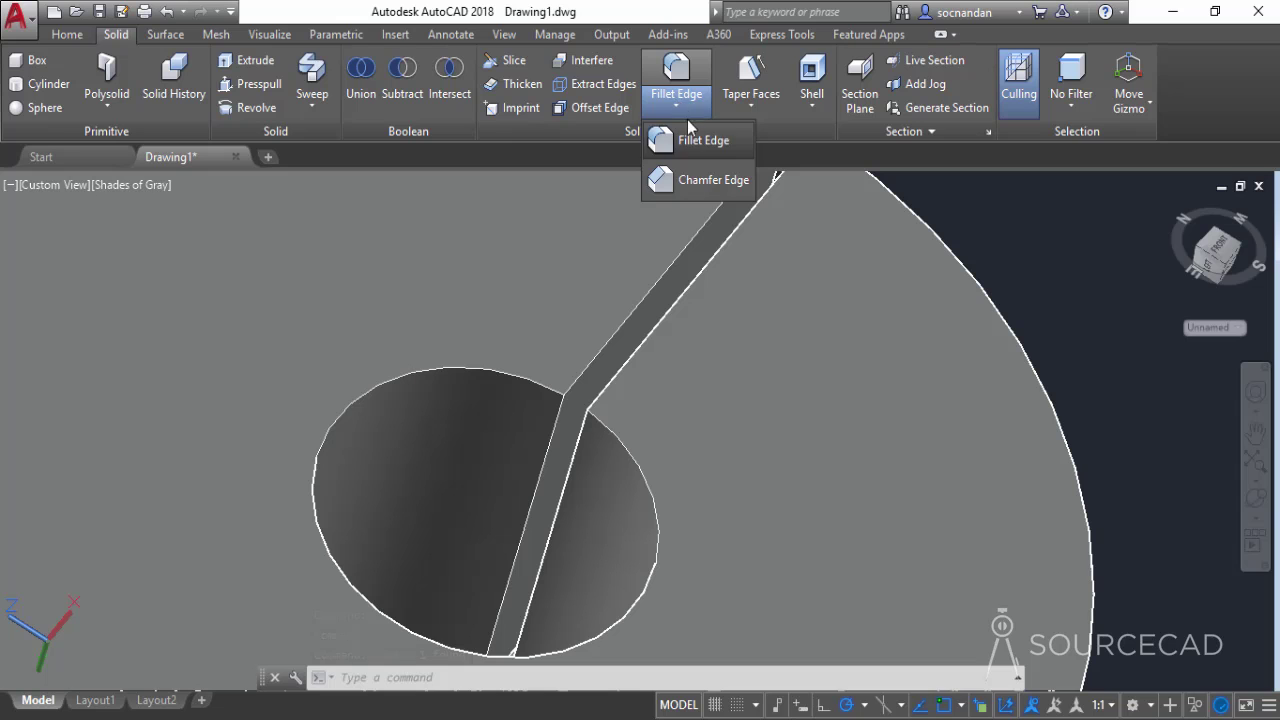
click(721, 178)
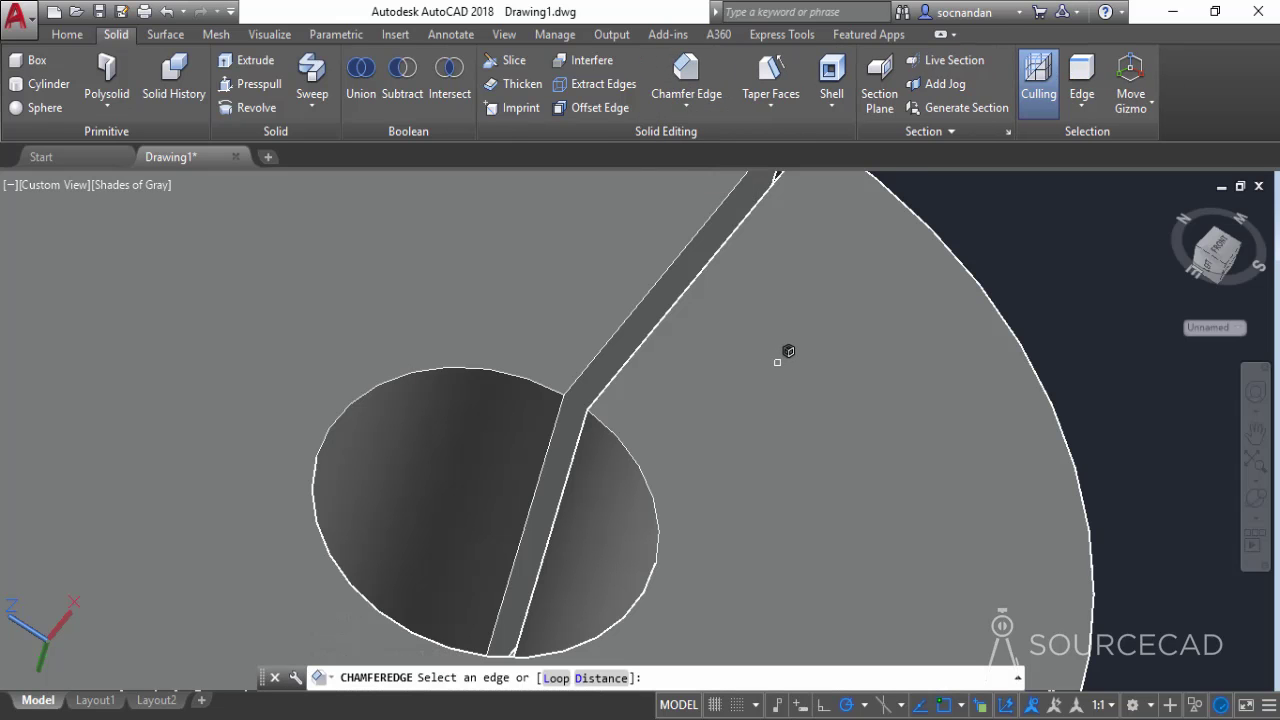
click(601, 678)
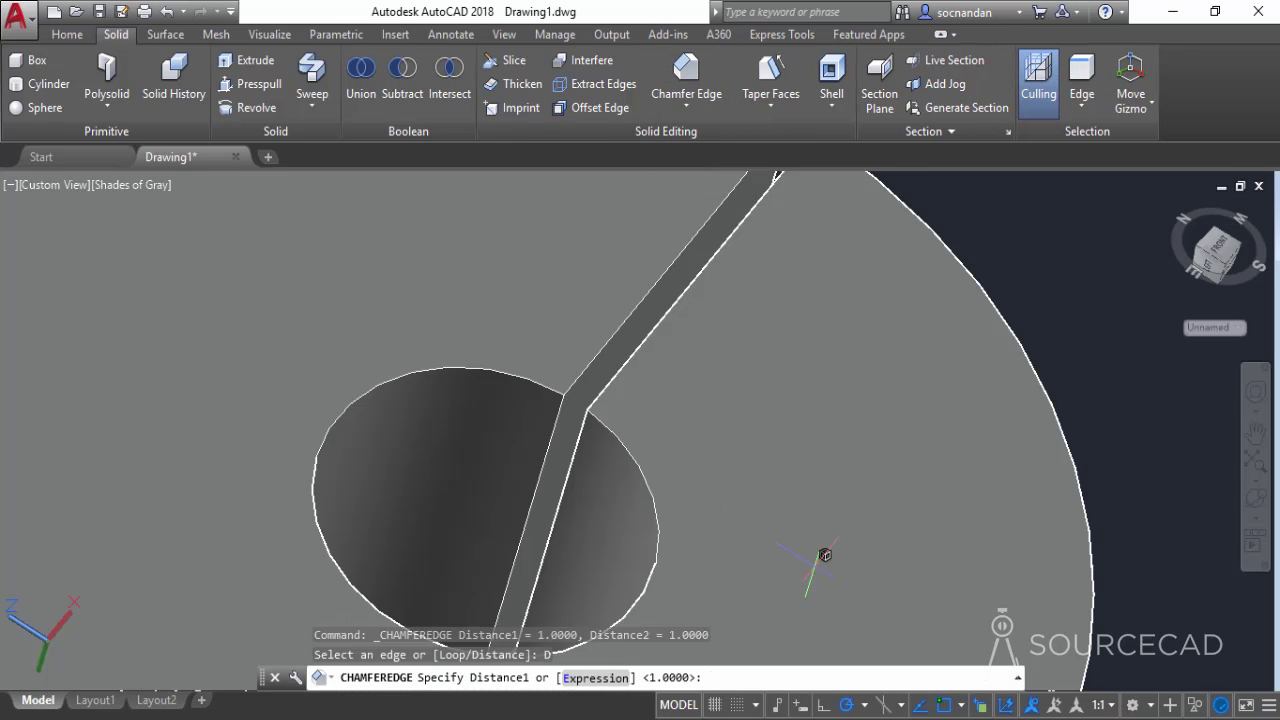
text(2)
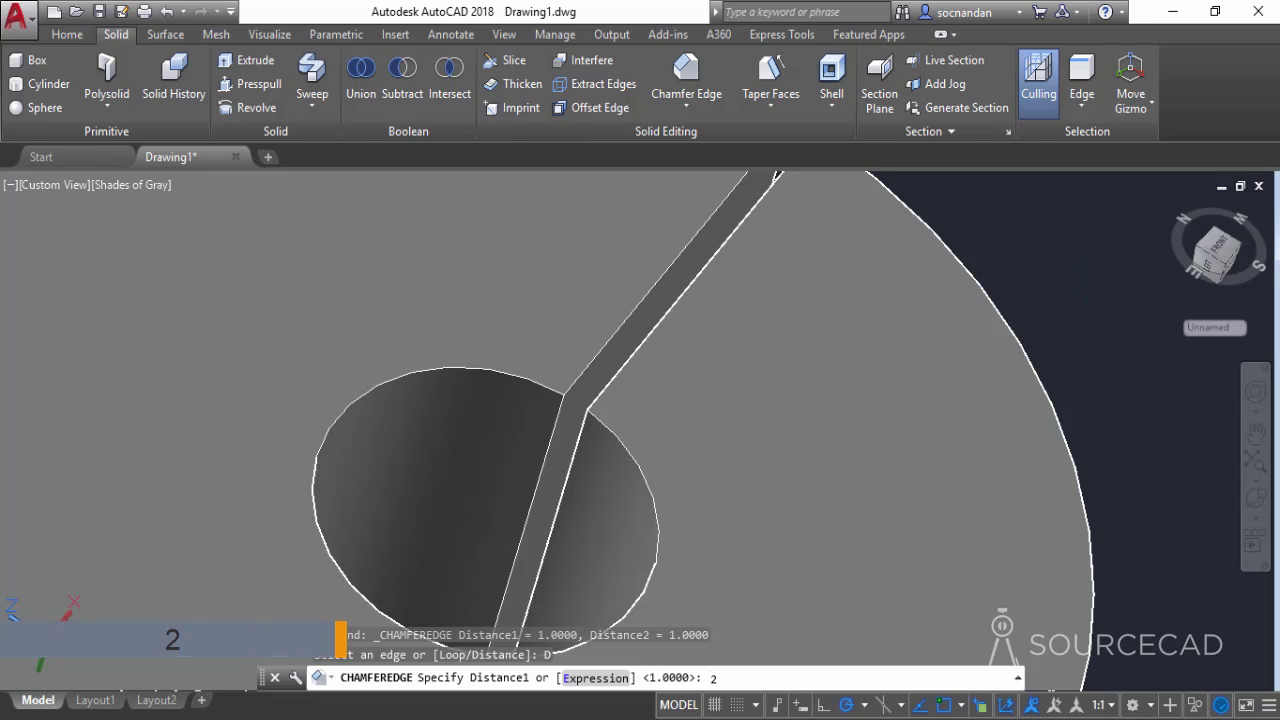
key(Return)
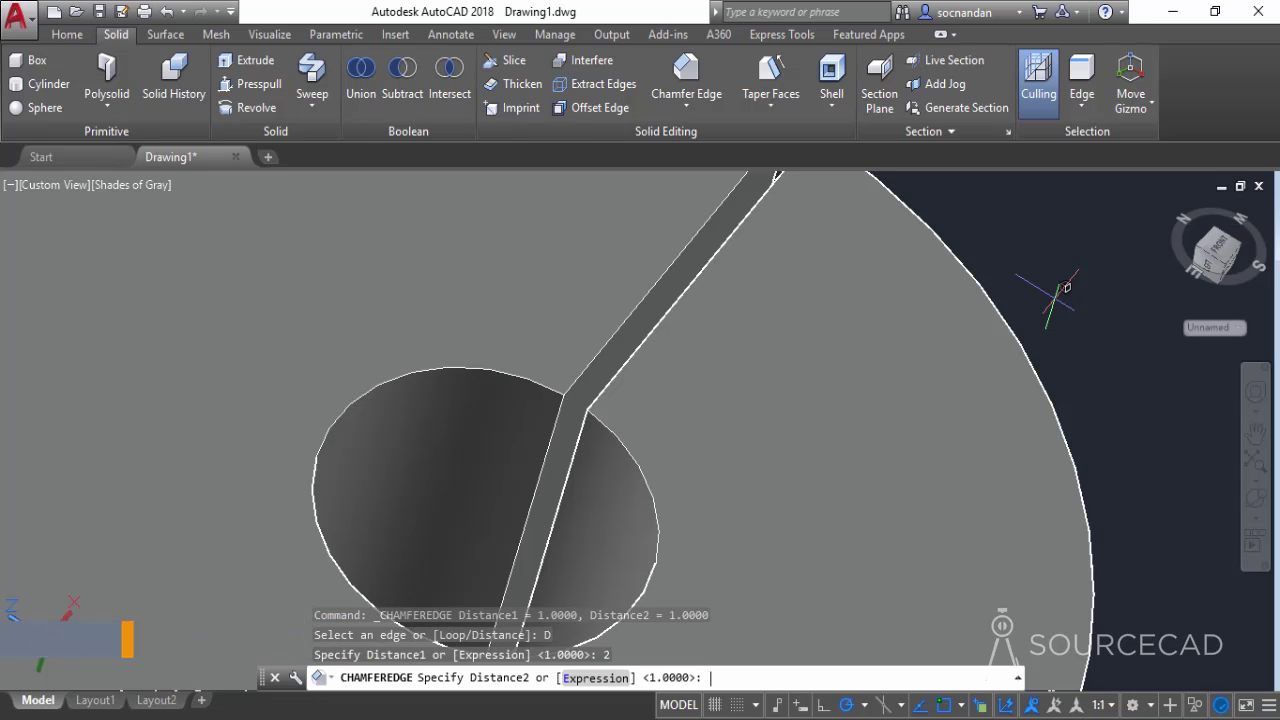
text(2)
key(Return)
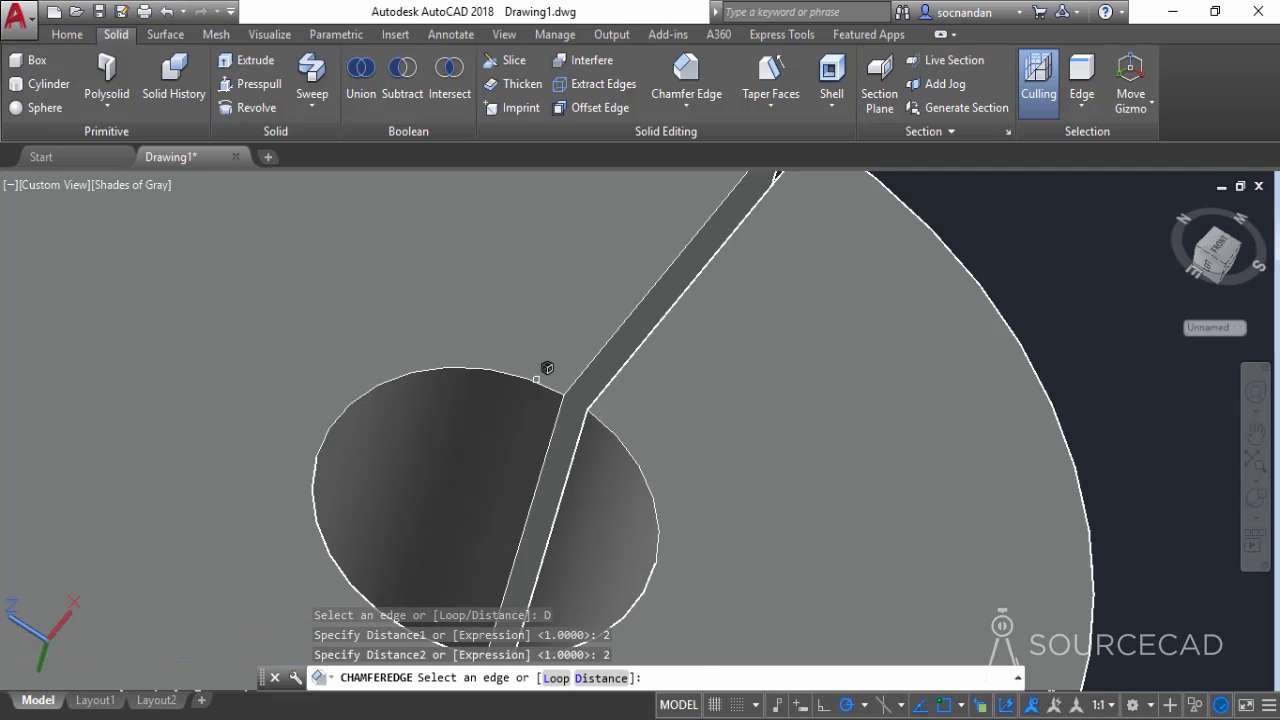
click(536, 379)
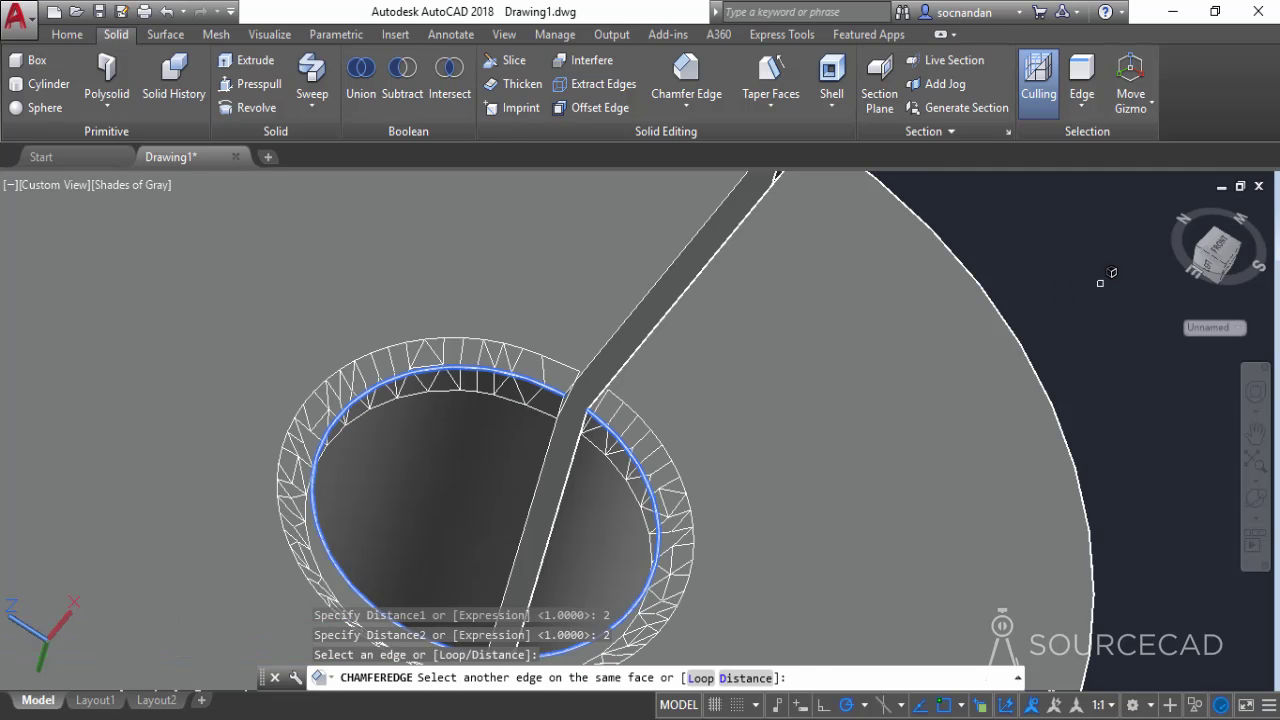
key(Return)
key(Return)
Step: Set the Fillet Edge radius to 0.6 and select the outer circular rim of the slotted end face
scroll(1086, 280, down, 2)
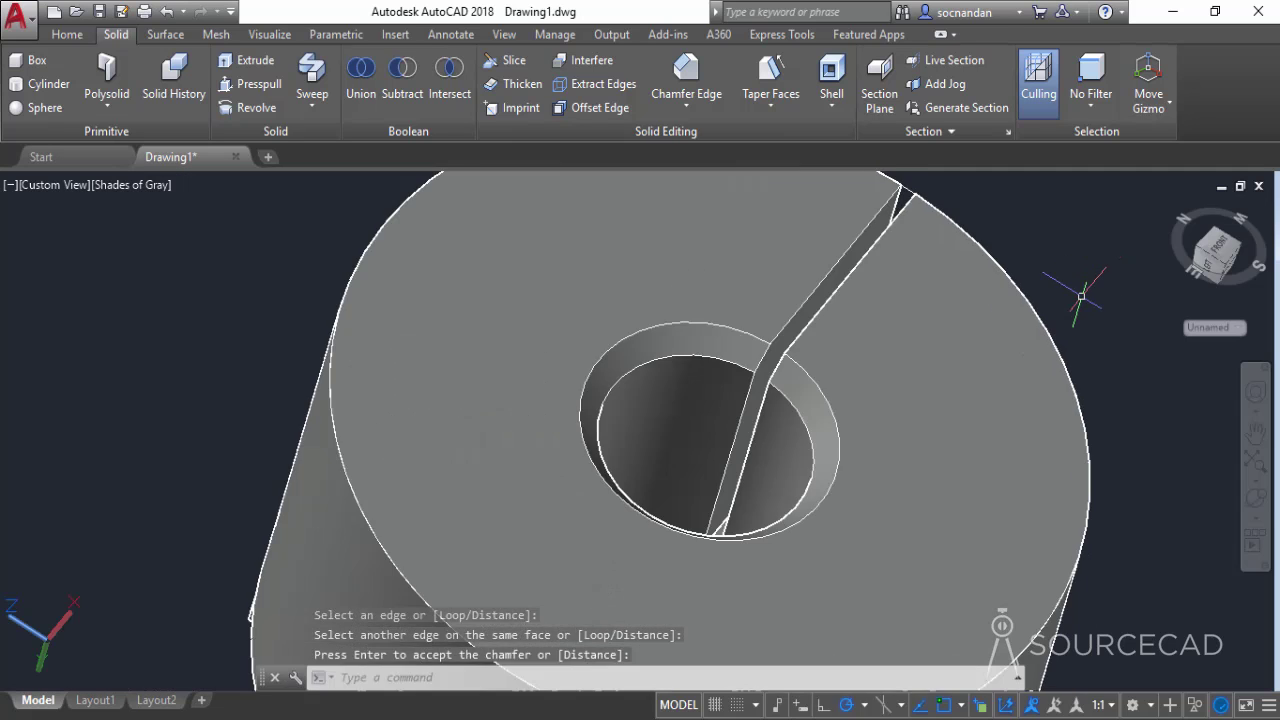
scroll(1081, 295, down, 4)
middle_drag(977, 357, 857, 337)
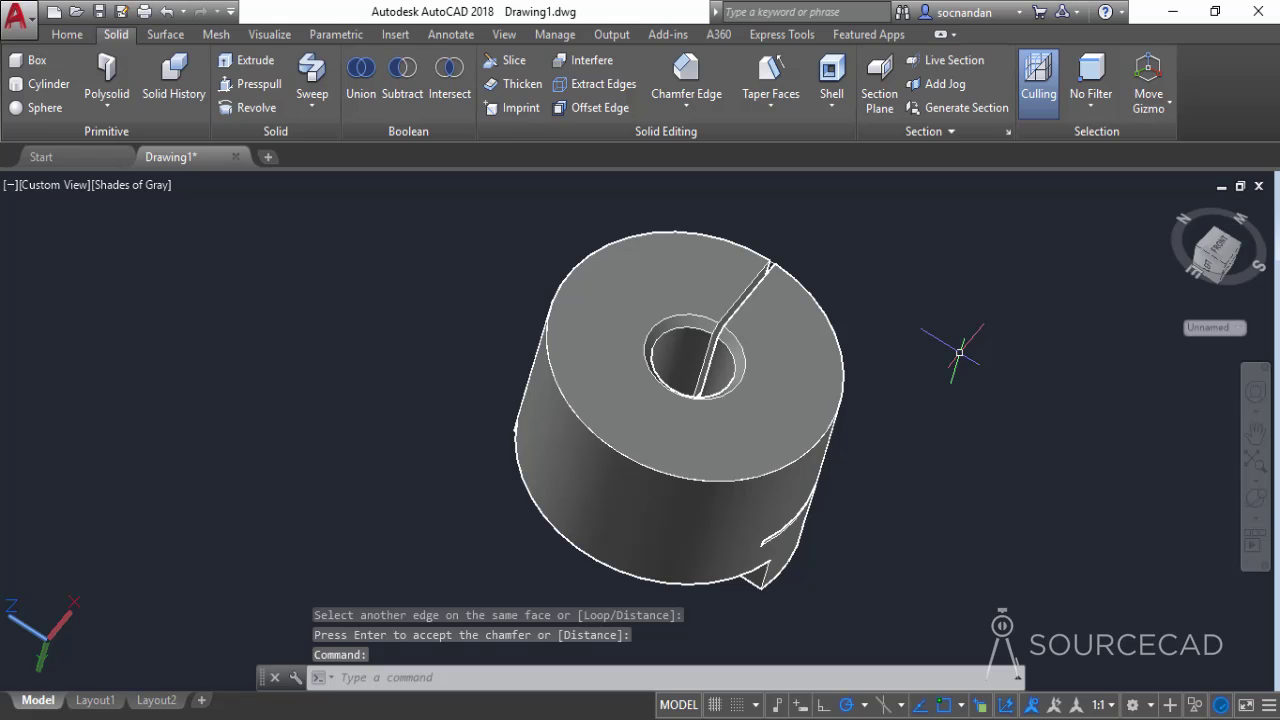
click(686, 104)
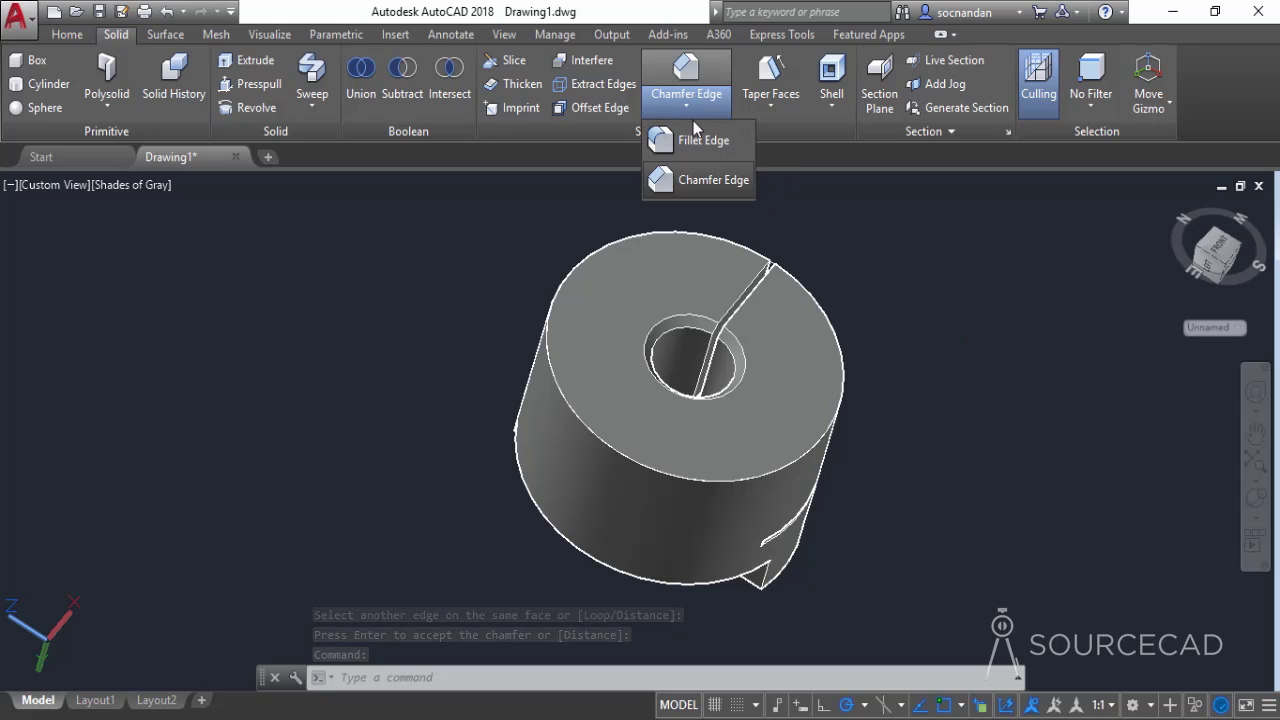
click(672, 139)
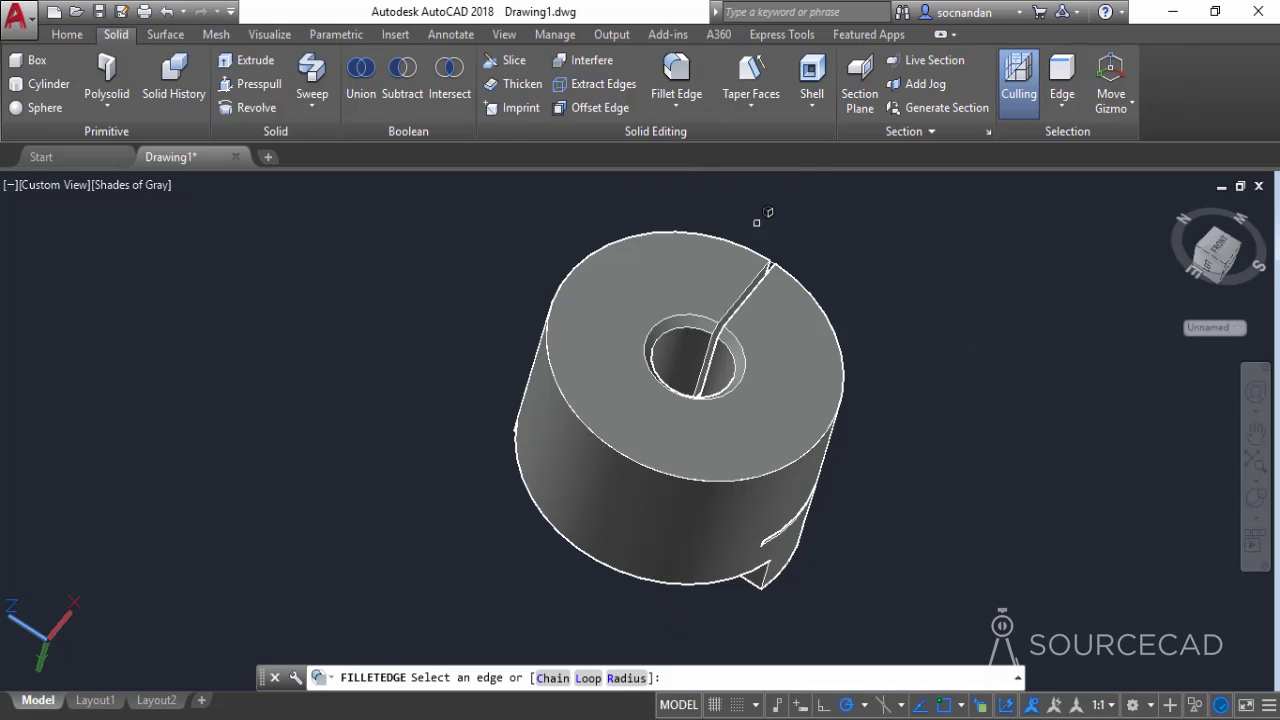
click(624, 679)
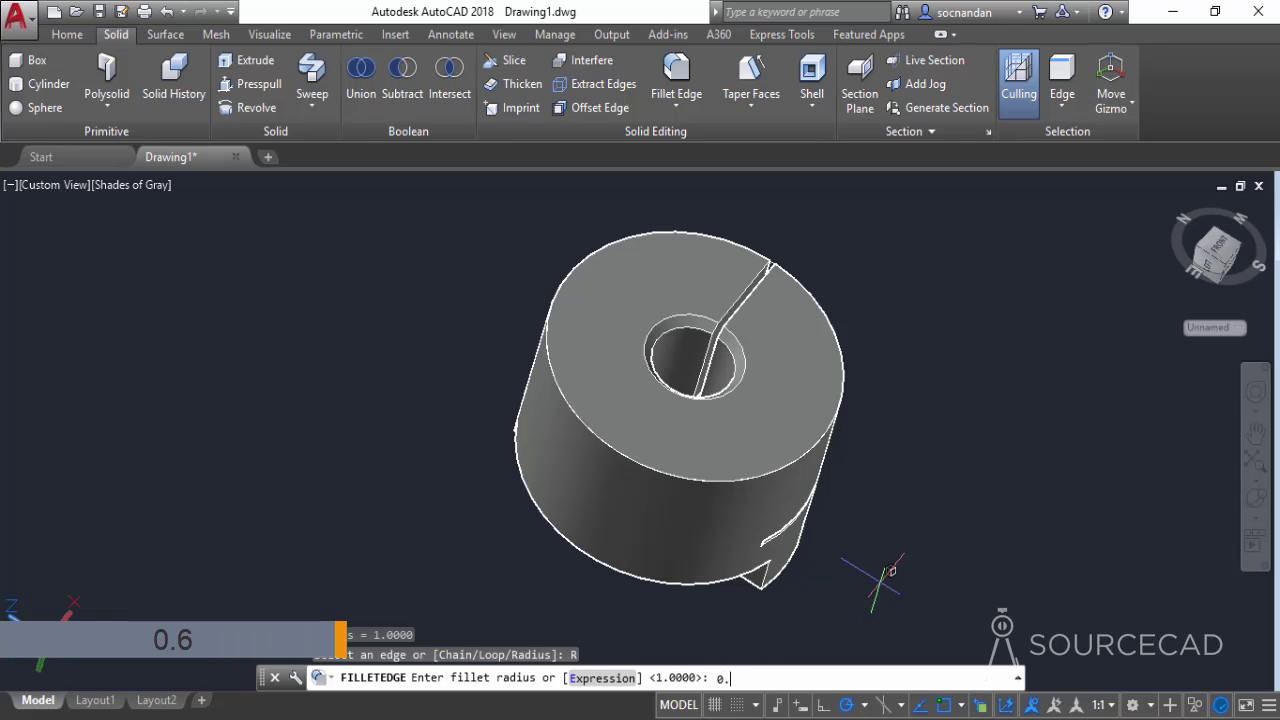
key(Return)
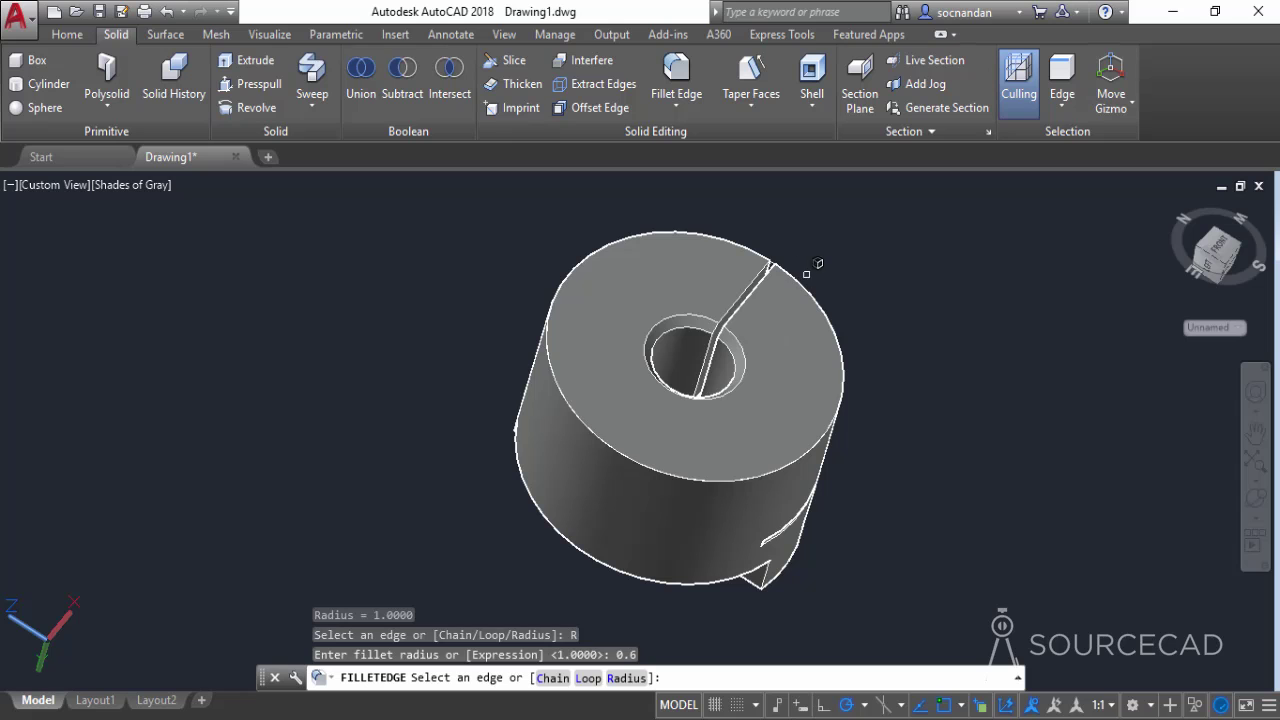
click(826, 288)
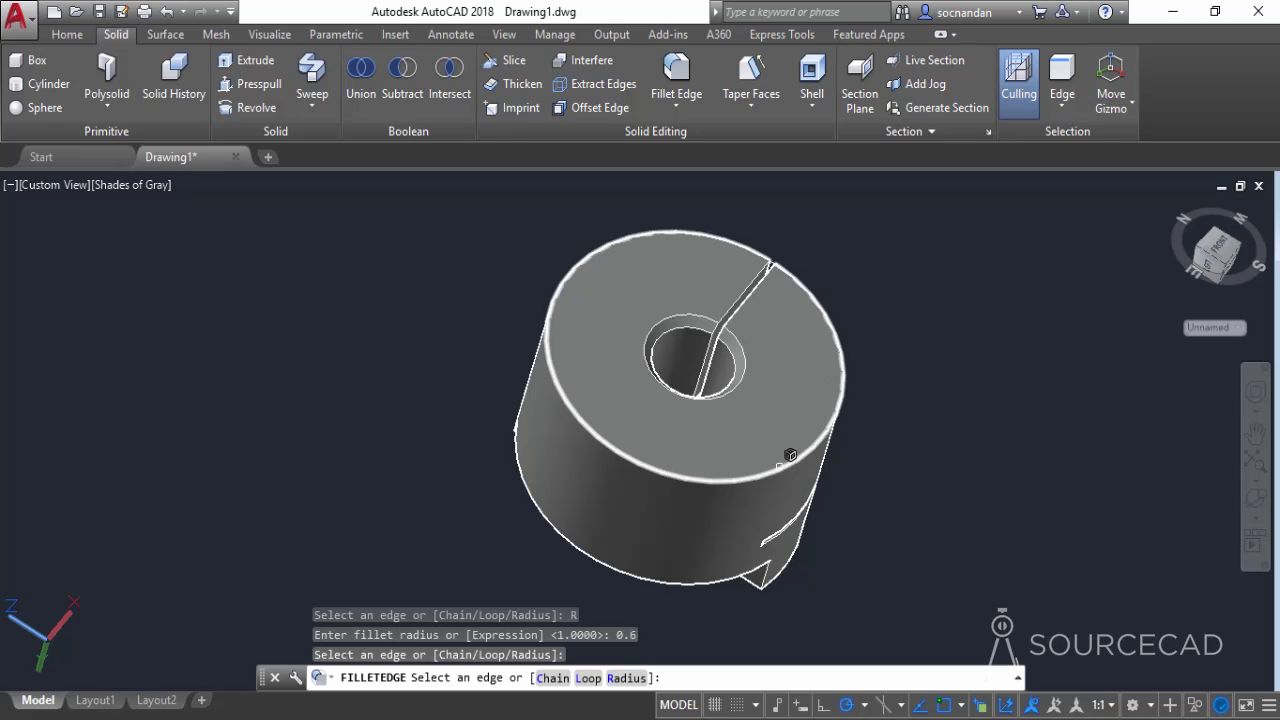
click(790, 455)
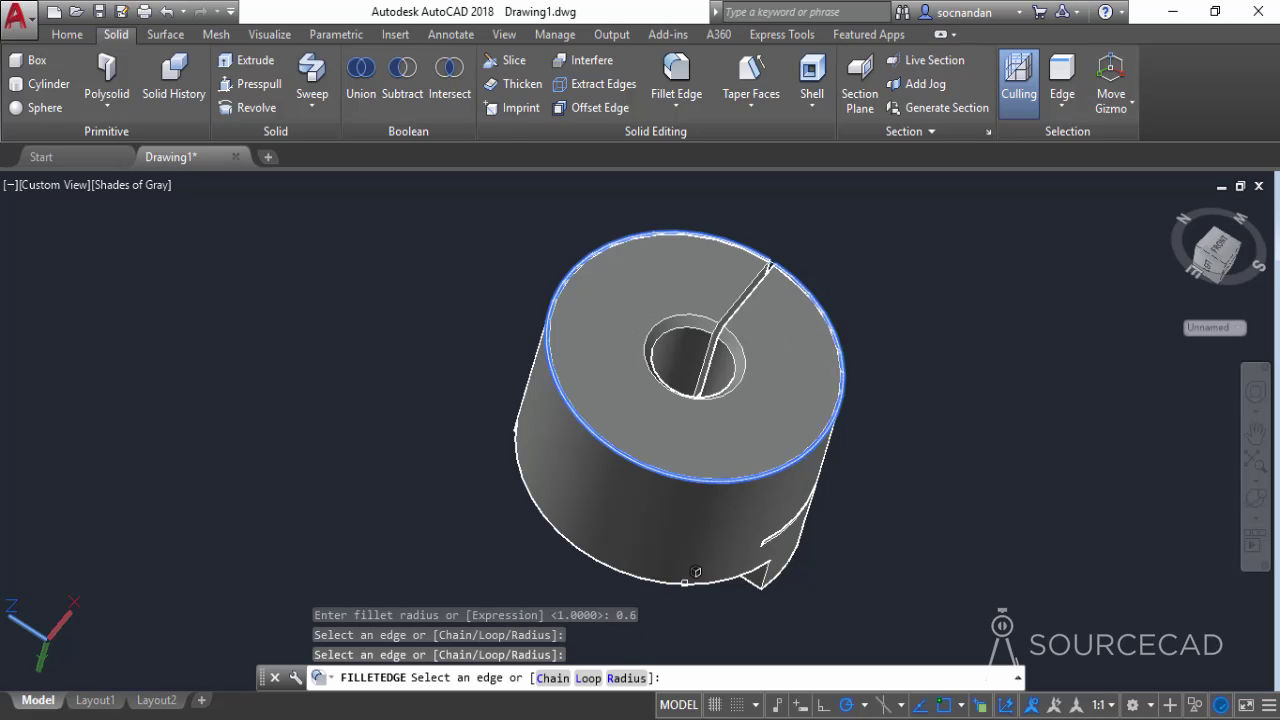
Step: Add the edges of the lugs, slots and cross holes to the selection and apply the fillet
click(1257, 500)
drag(771, 449, 846, 349)
drag(651, 413, 740, 400)
right_click(957, 226)
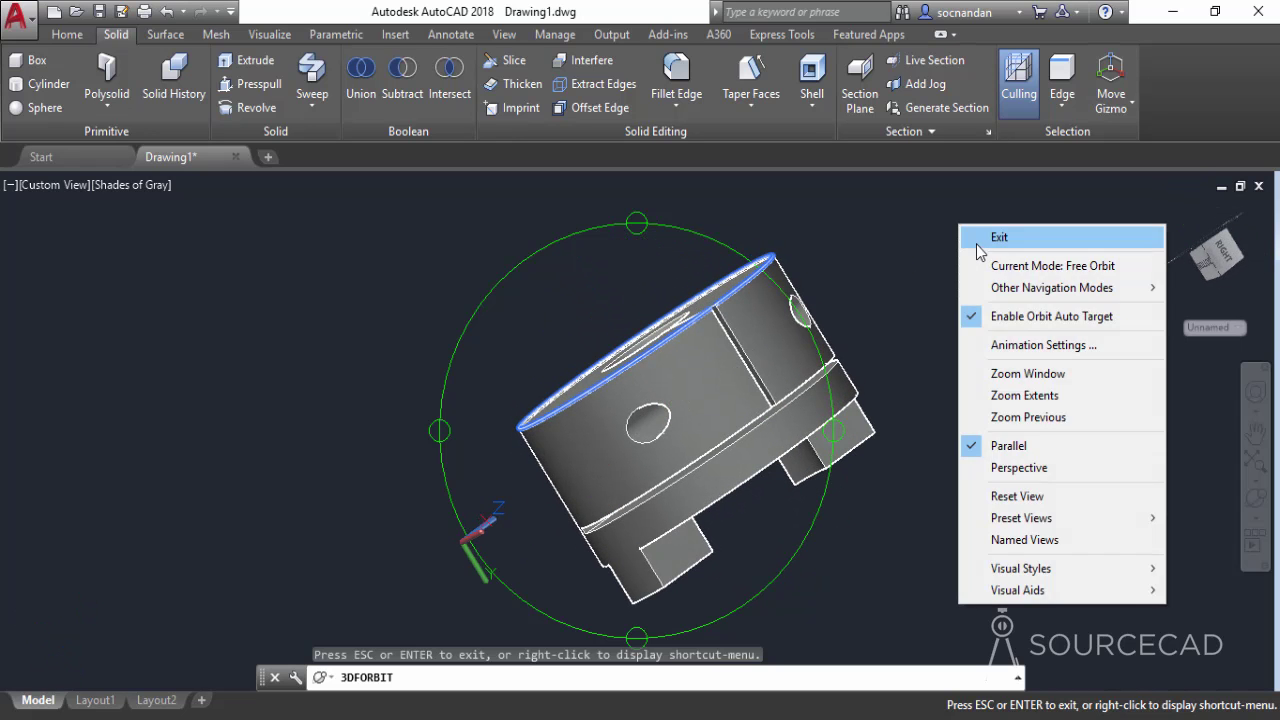
click(975, 240)
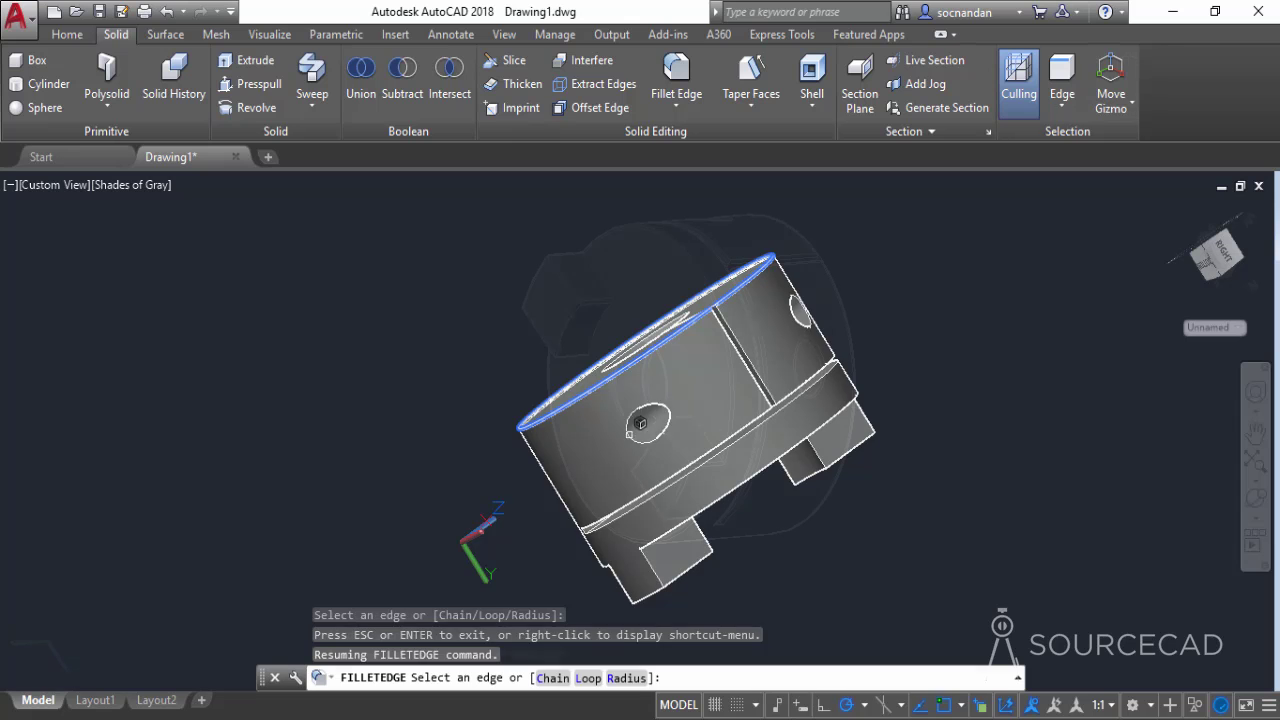
key(Return)
key(Return)
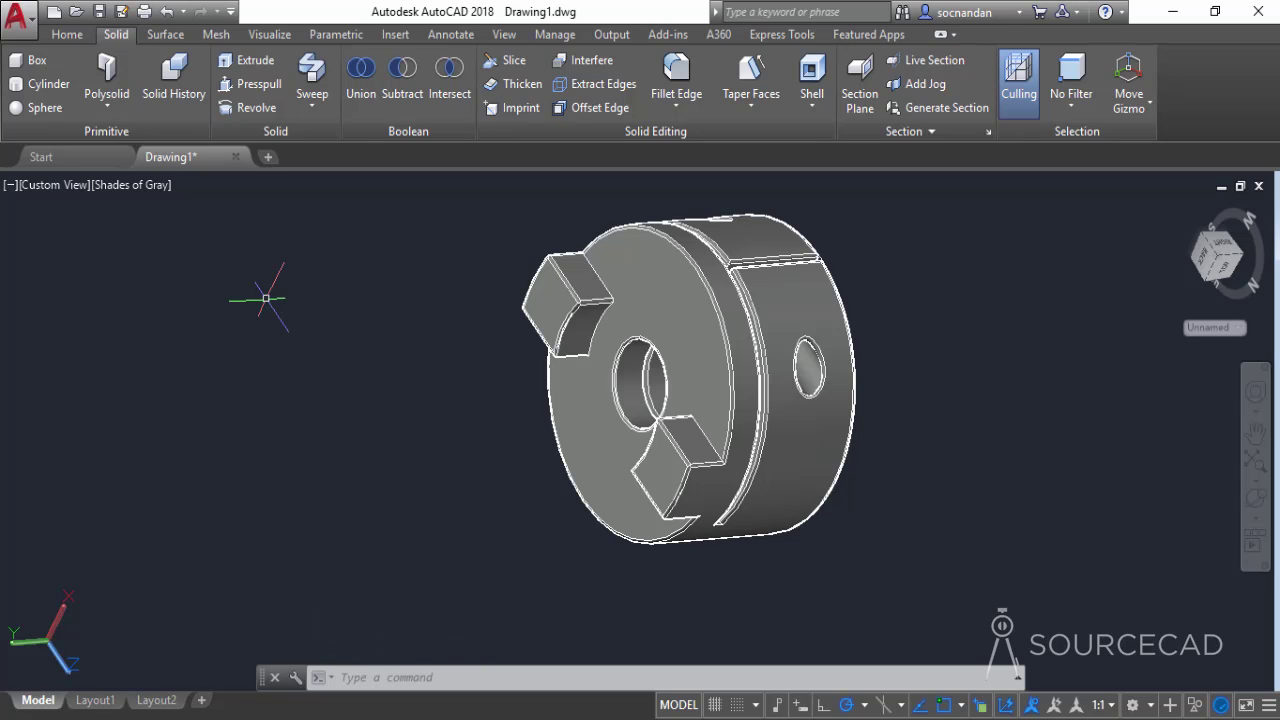
Step: Mirror the part in 3D across a ZX plane through a point on the bore axis beyond the lugs, keeping the original
click(67, 35)
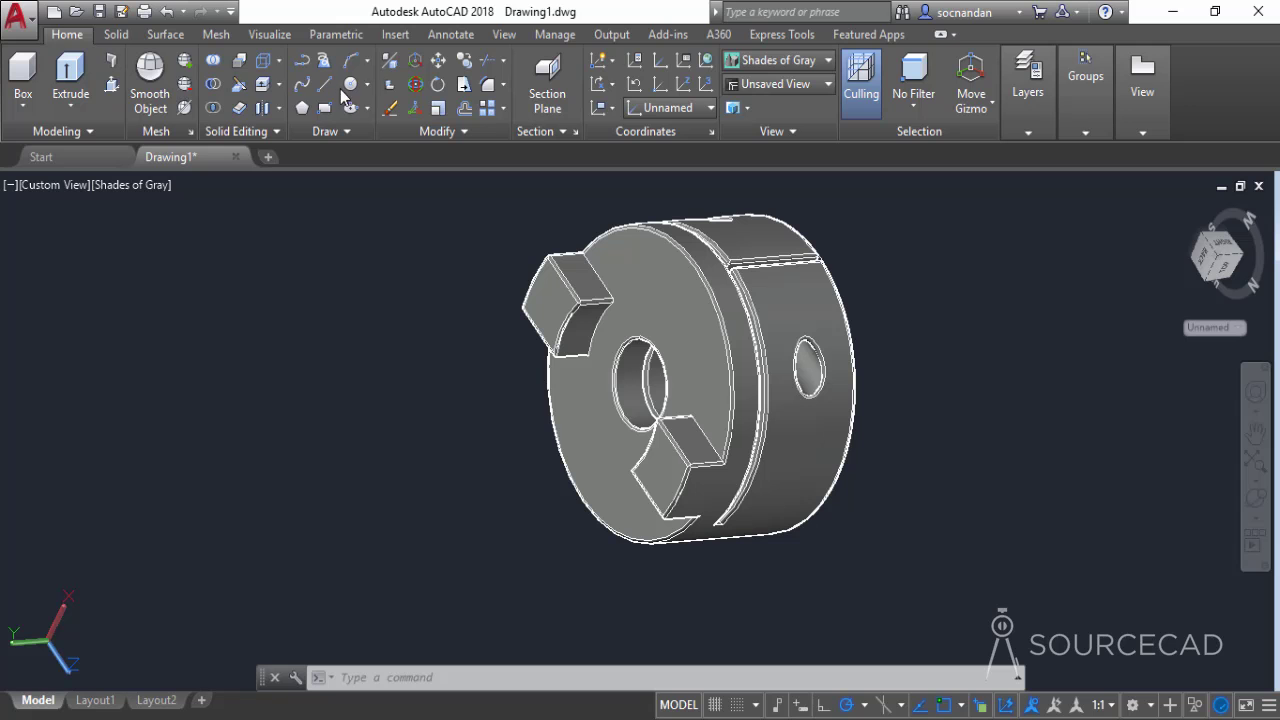
click(390, 85)
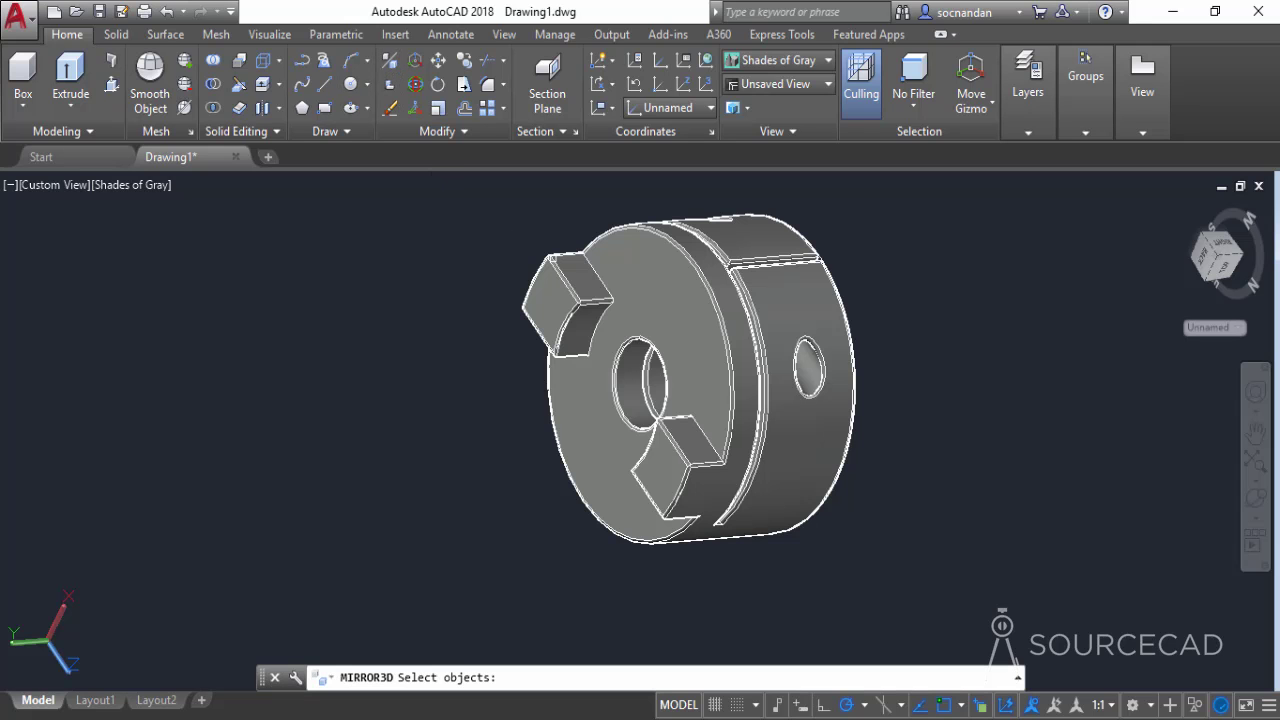
click(664, 308)
key(Return)
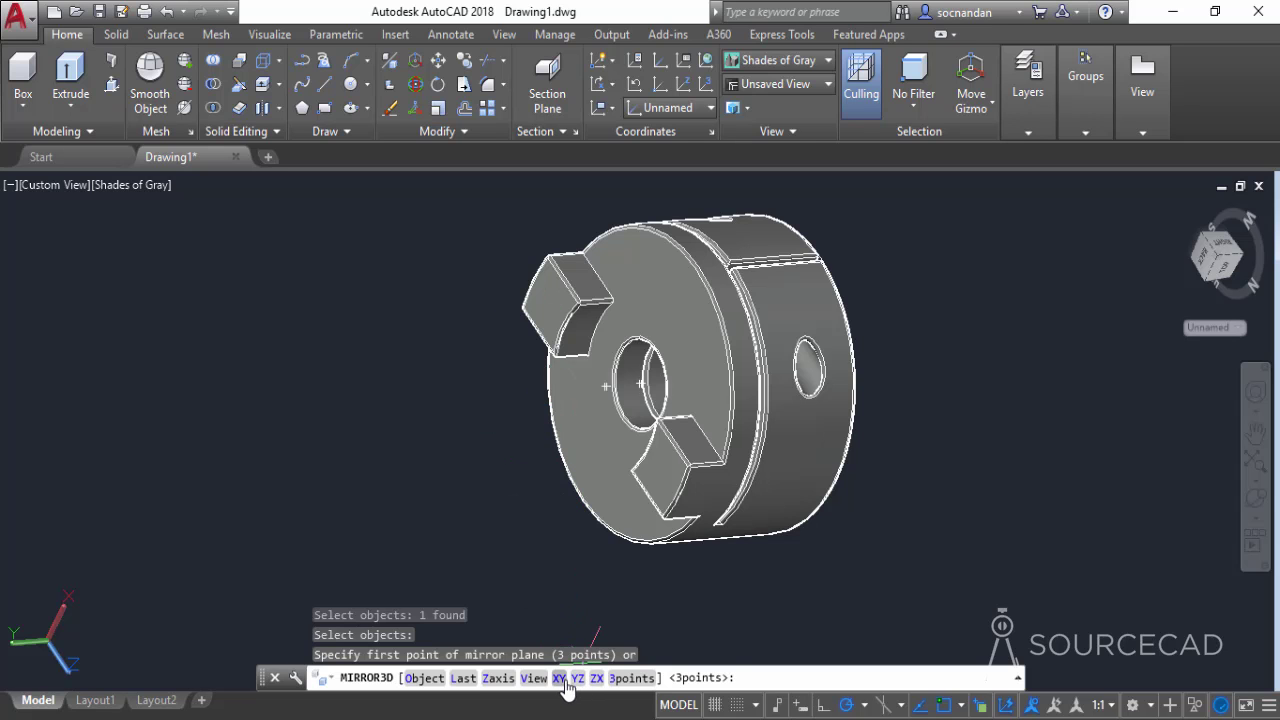
click(597, 678)
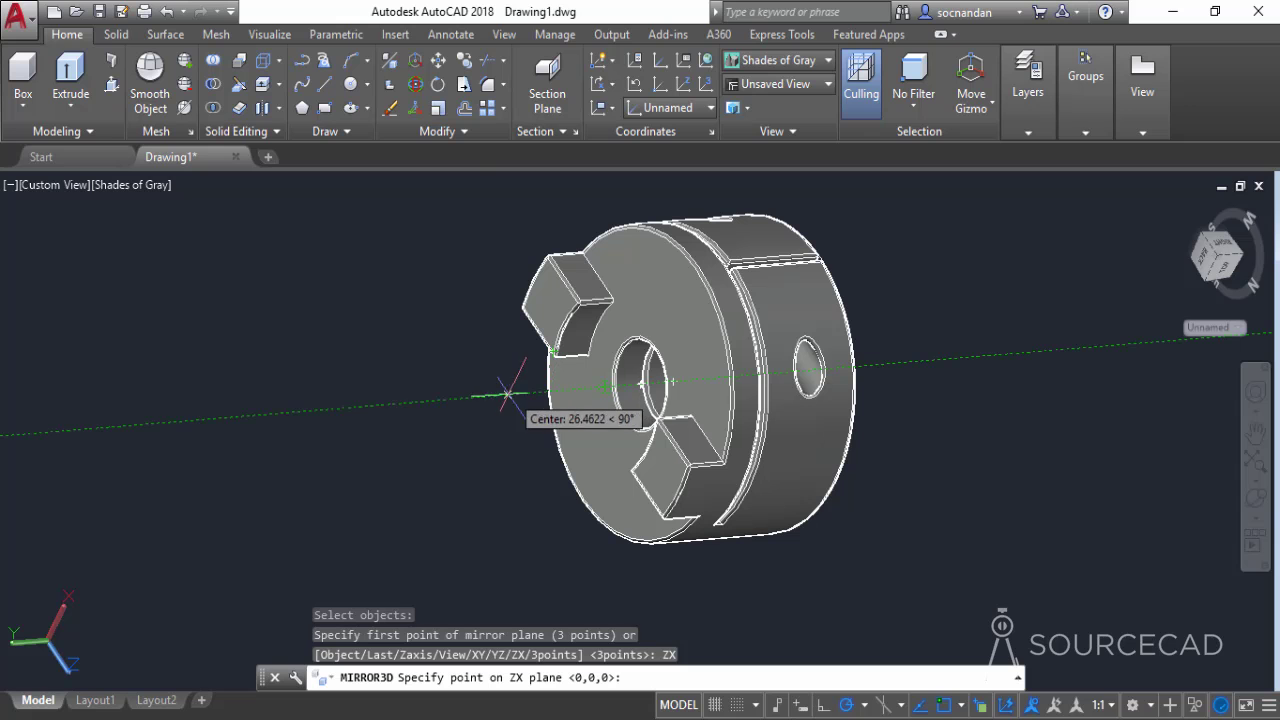
click(438, 401)
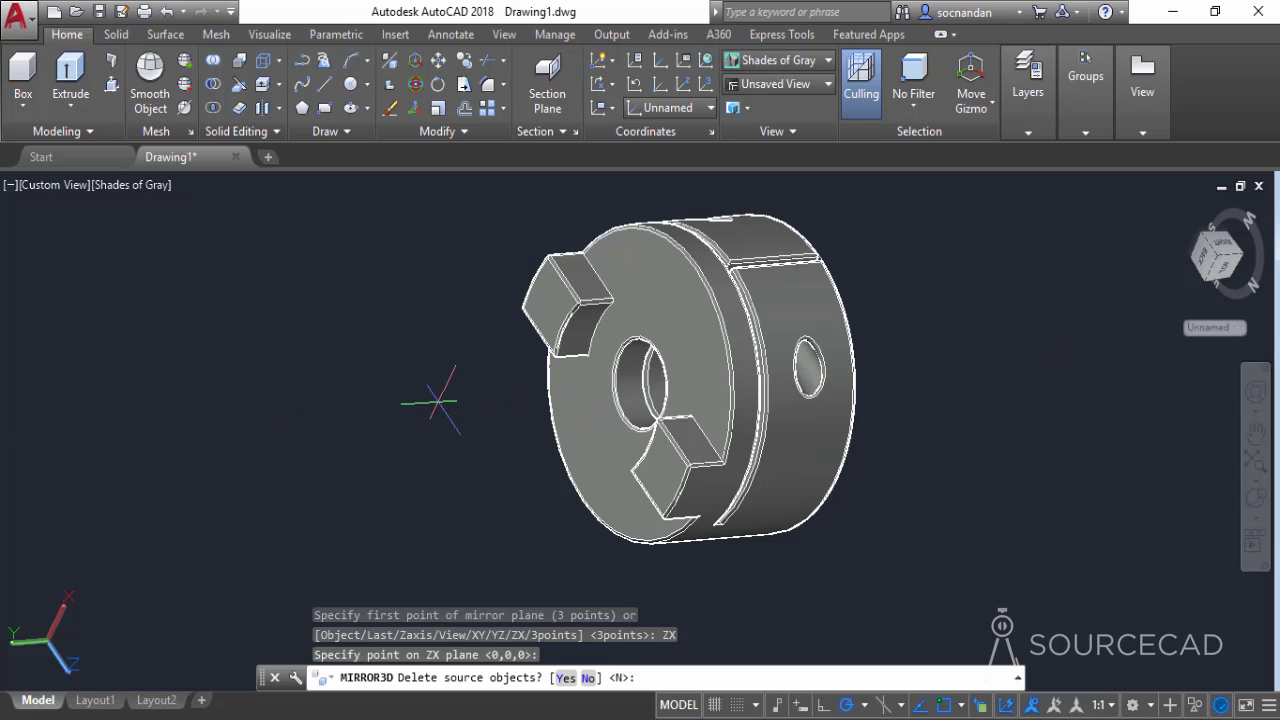
key(Return)
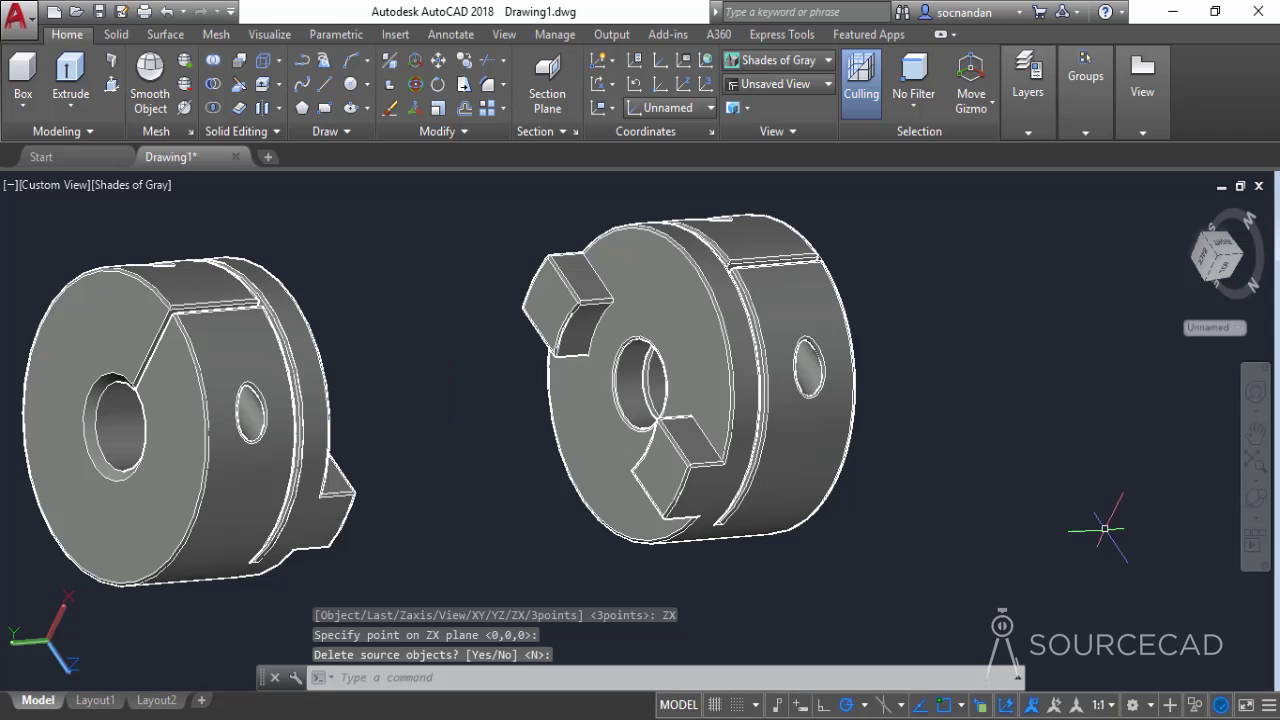
Step: Show the parts in the bottom view and reset the coordinate system to World
click(1255, 499)
drag(677, 388, 564, 463)
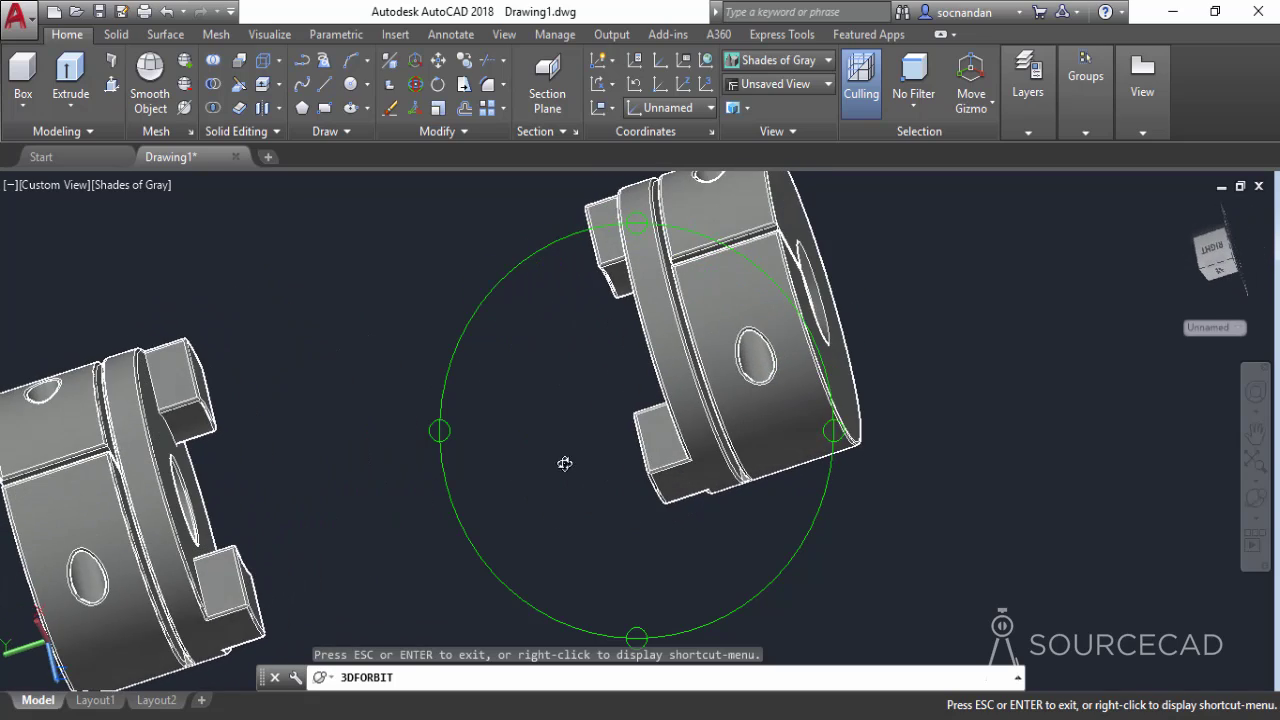
drag(611, 411, 590, 385)
key(Escape)
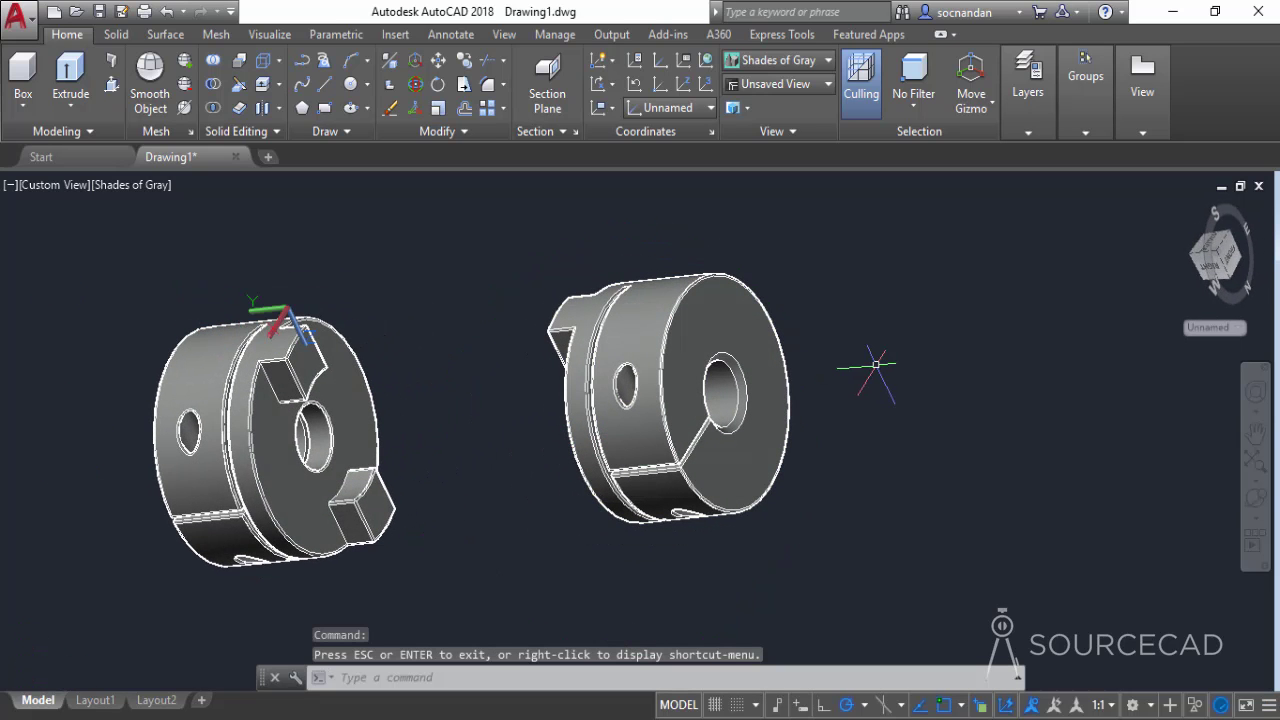
click(1232, 262)
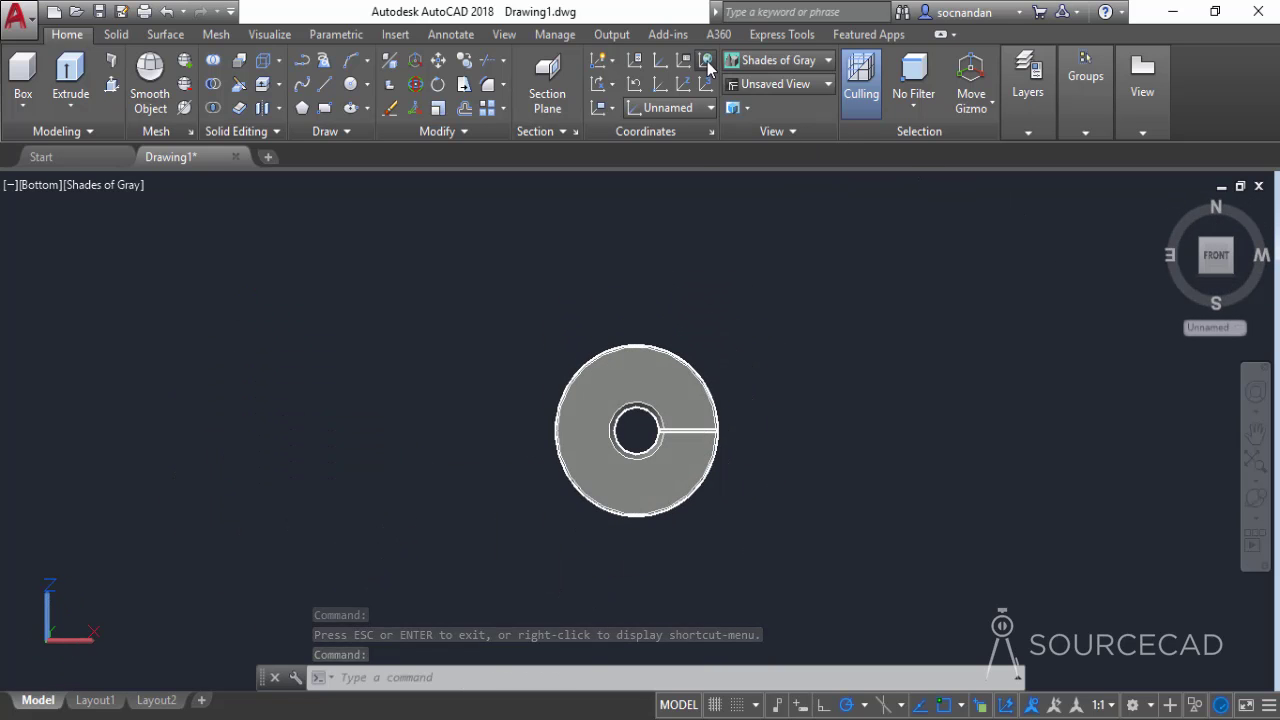
click(706, 61)
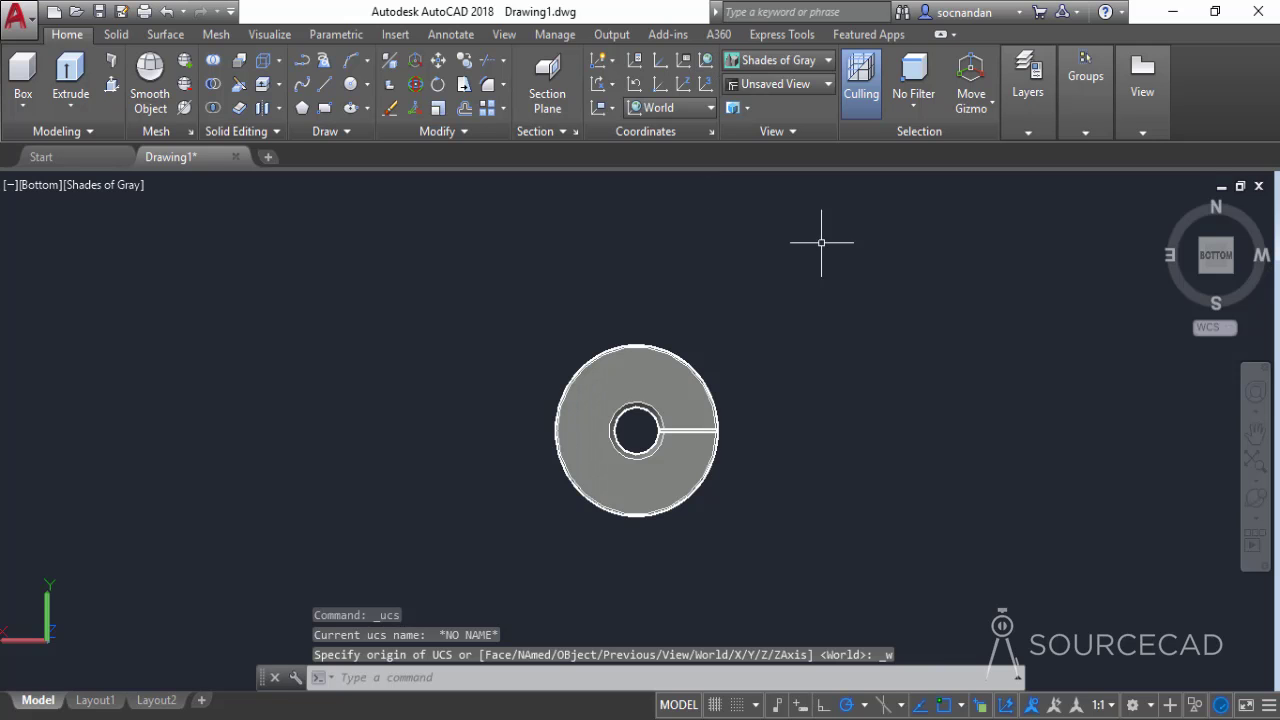
middle_drag(869, 451, 709, 463)
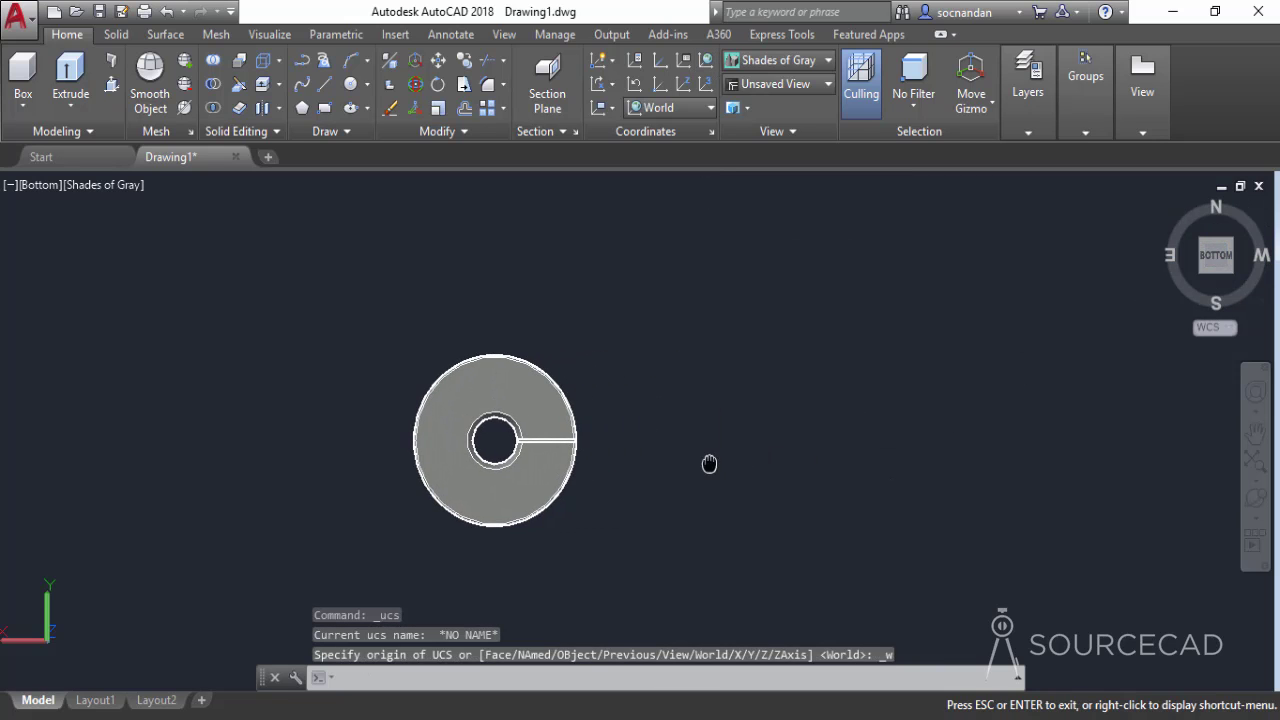
Step: Draw a circle of radius 35 in the empty area beside the coupling half
click(350, 84)
click(803, 425)
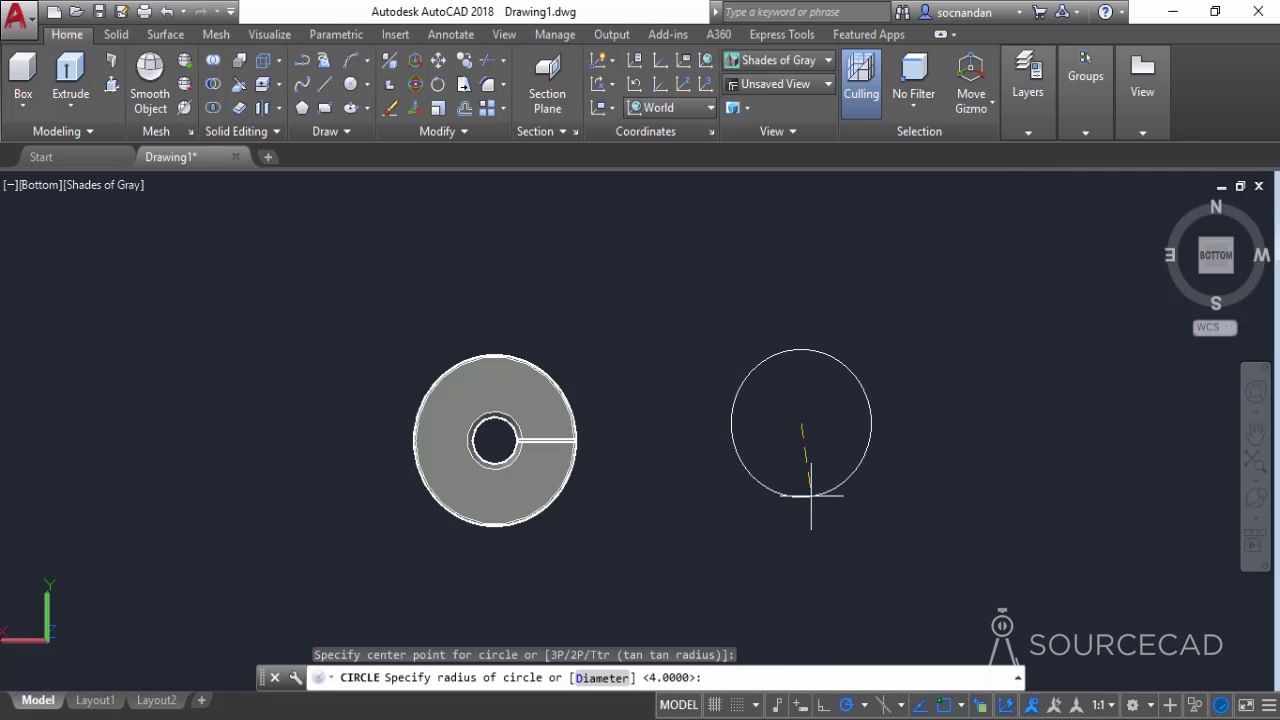
text(35)
key(Return)
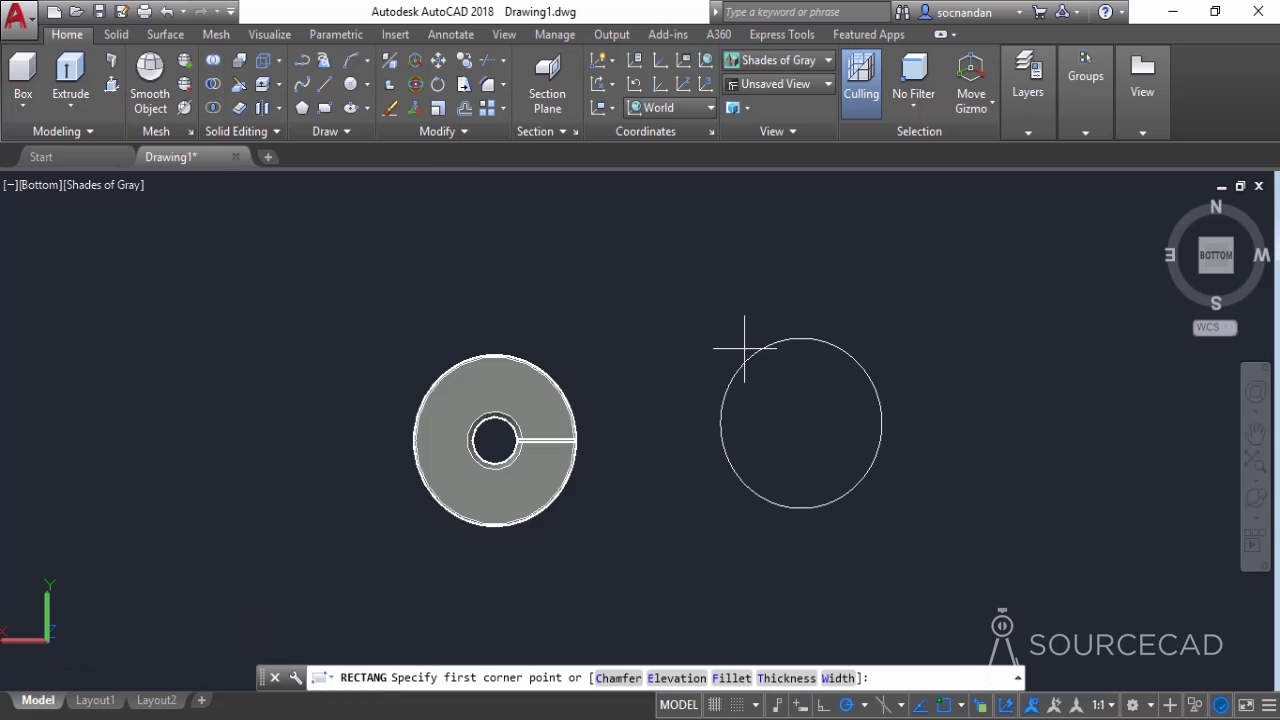
Step: Draw a rectangle 80 units long and 16 units high near the new circle
mouse_move(877, 580)
middle_down()
mouse_move(820, 526)
mouse_move(749, 563)
middle_up()
click(801, 559)
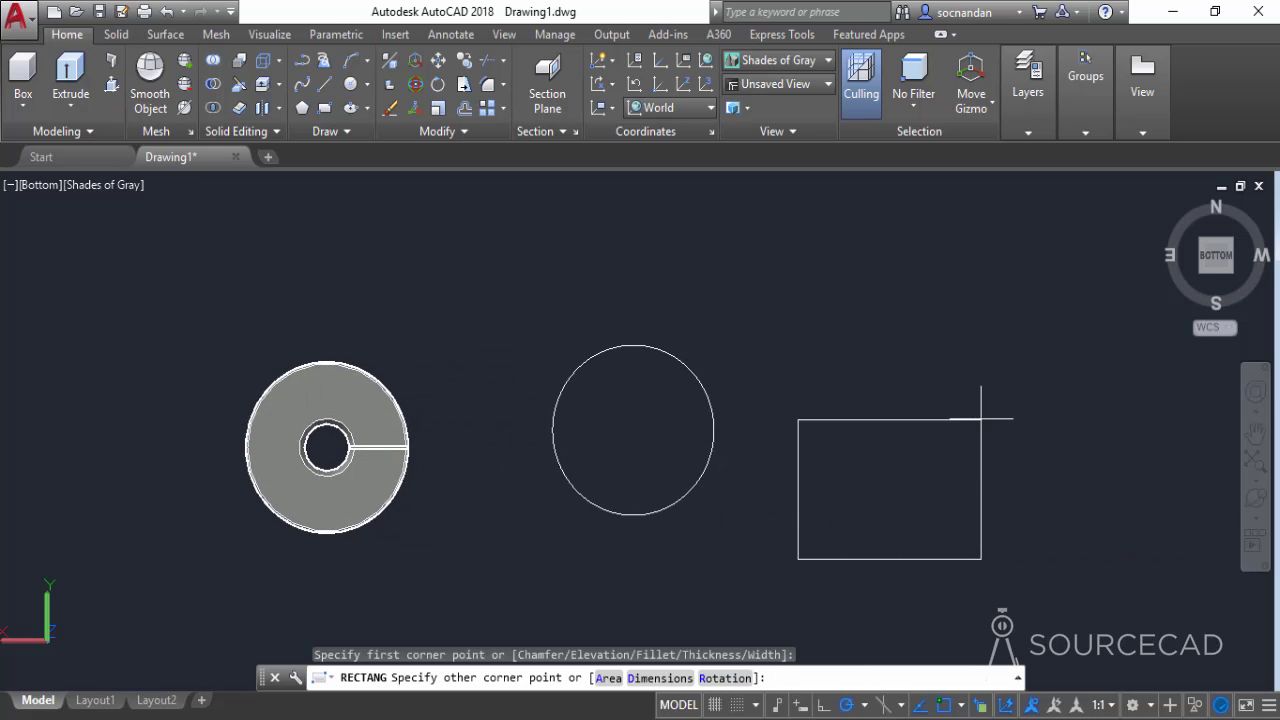
text(@80,)
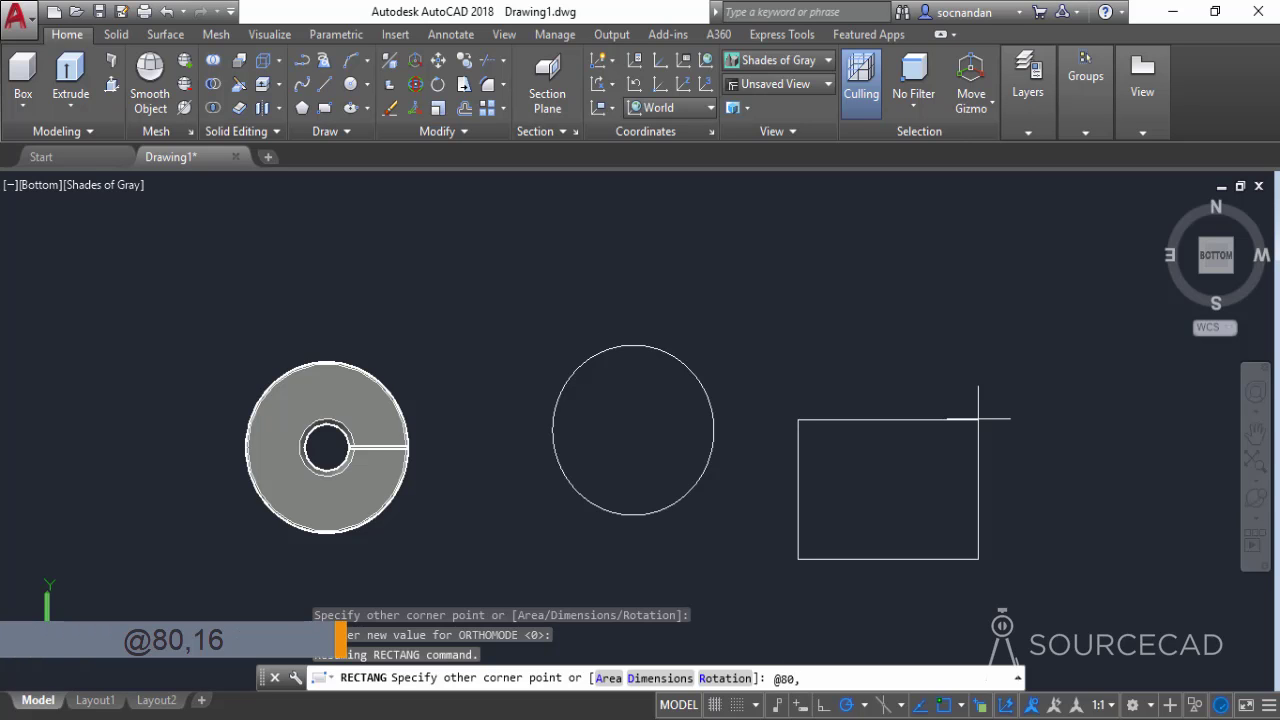
text(1)
key(Return)
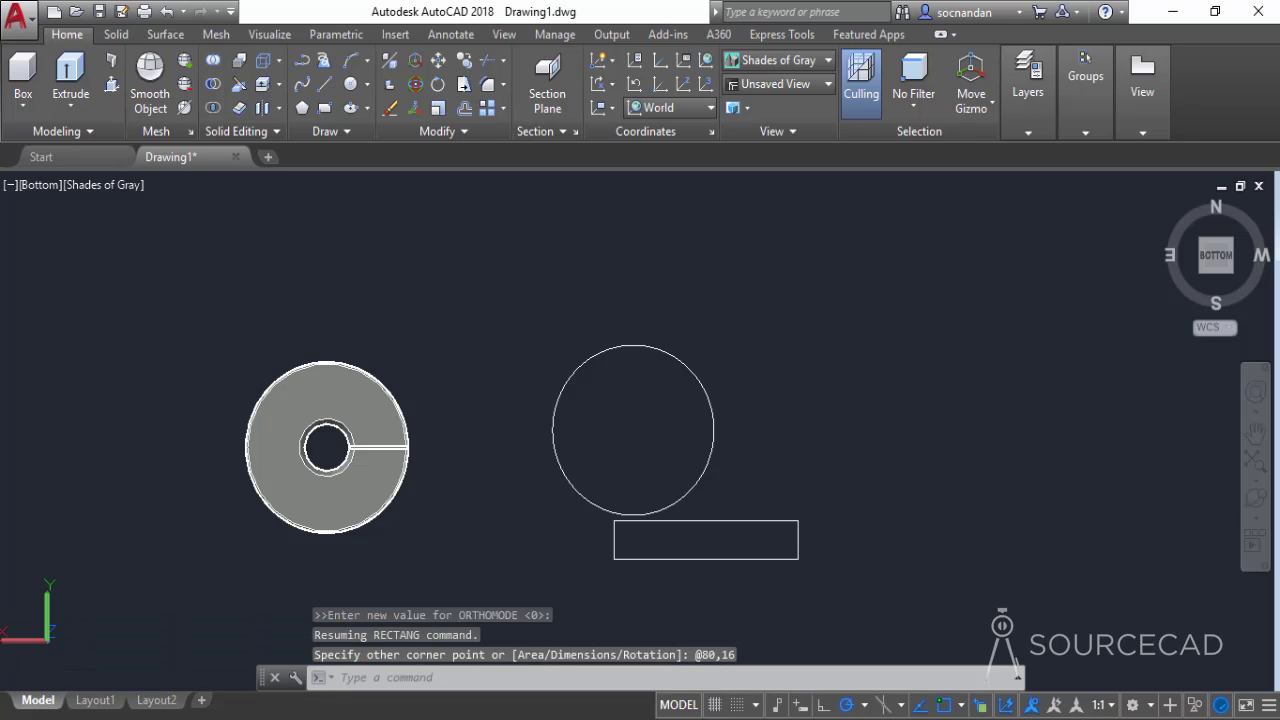
Step: Move the rectangle away from the circle into the free space on its far side from the coupling
click(797, 525)
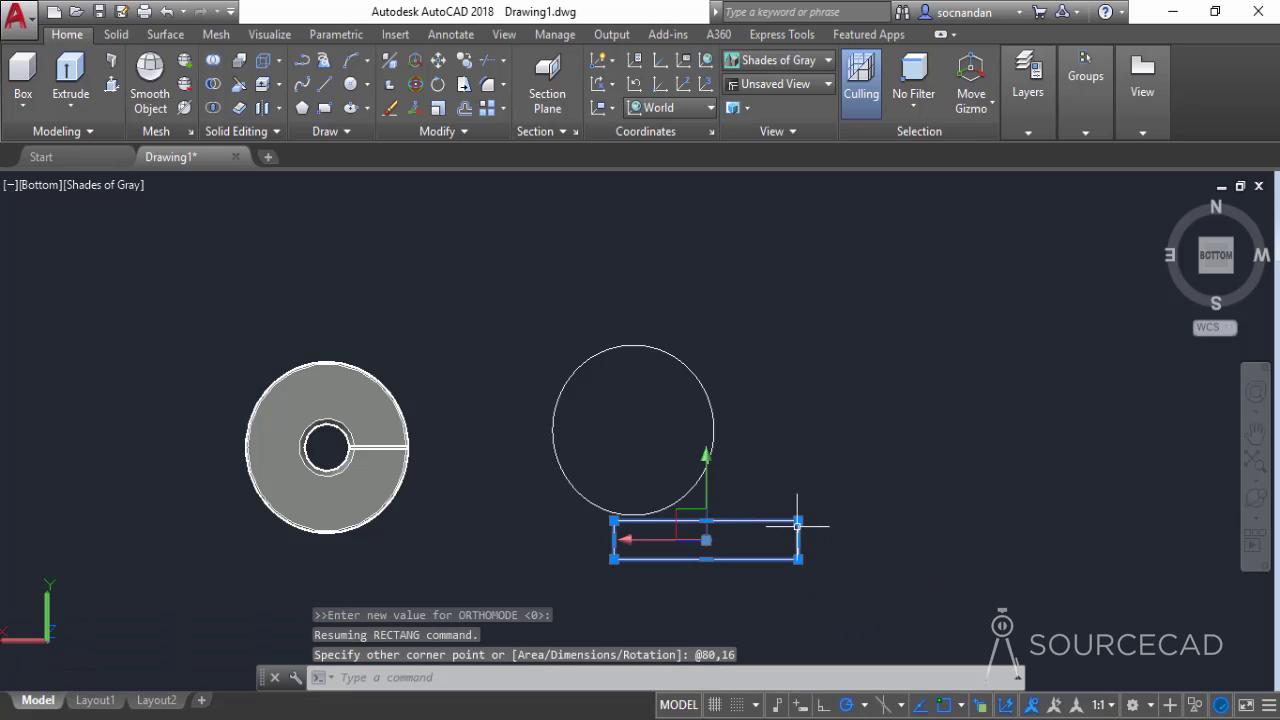
click(438, 60)
click(798, 480)
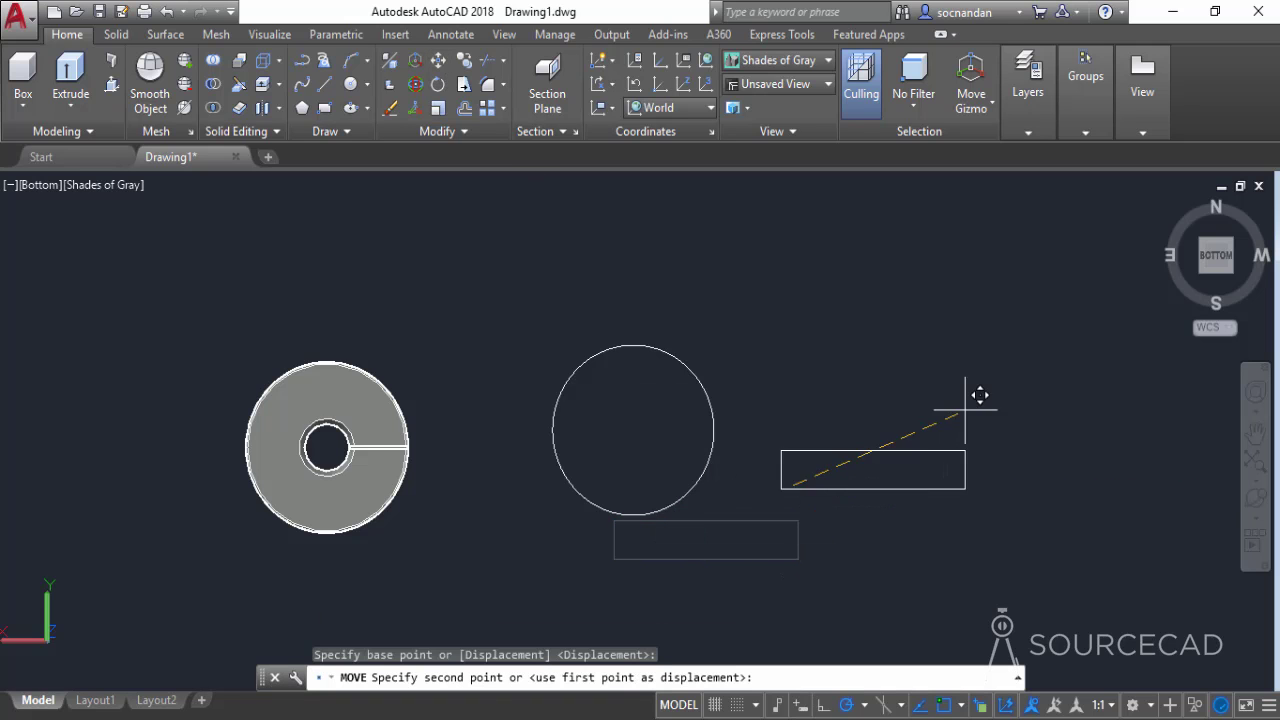
click(998, 365)
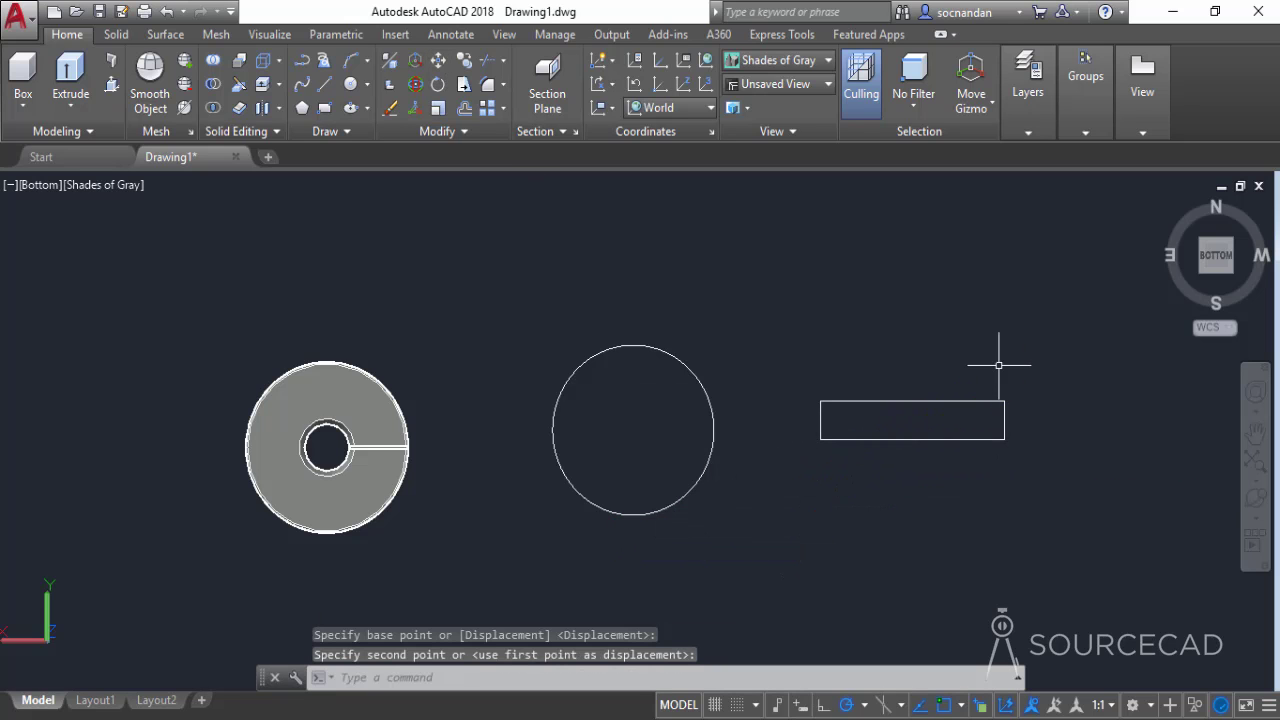
Step: Extrude the radius 35 circle into a solid disc 6 units thick
click(1254, 500)
drag(741, 499, 749, 429)
key(Escape)
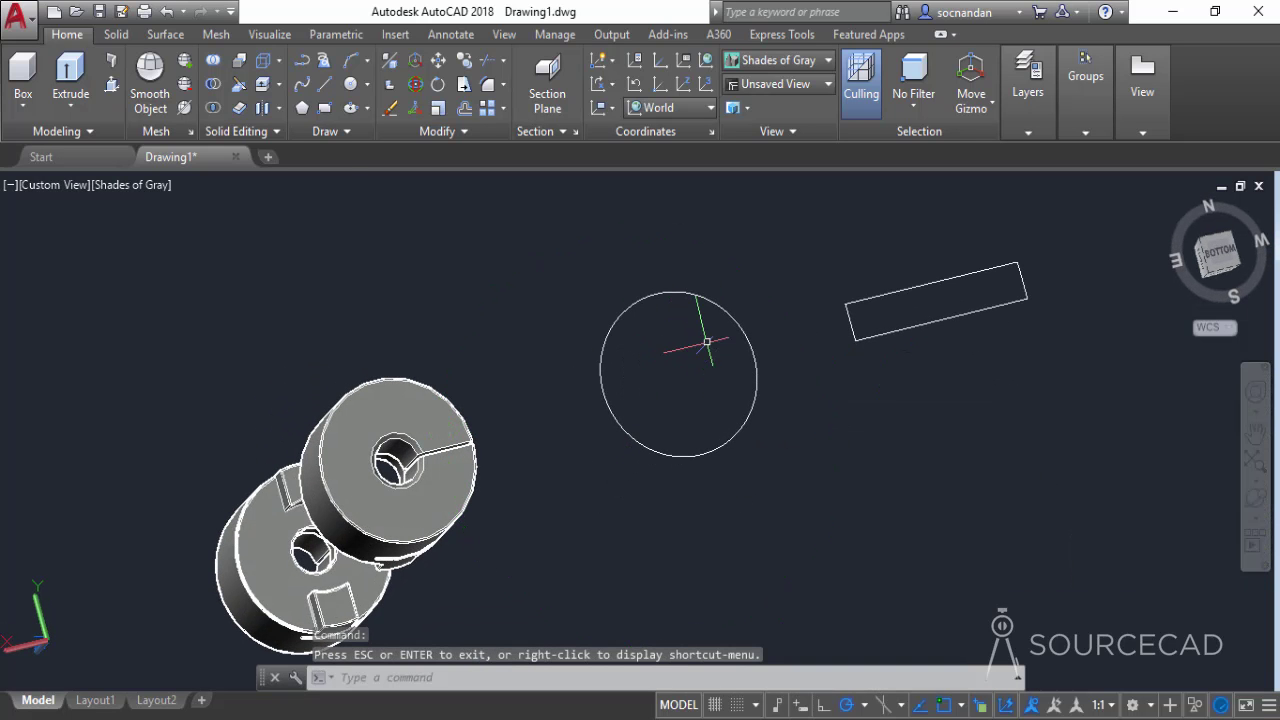
click(72, 78)
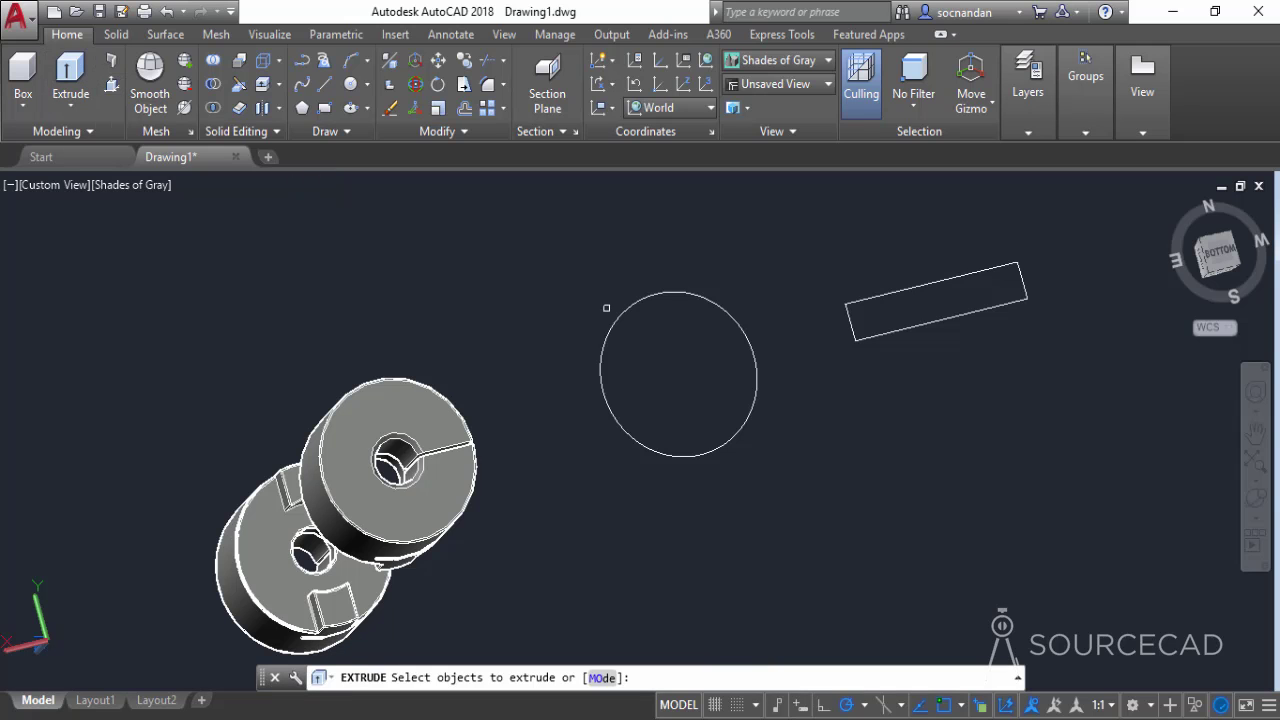
click(612, 333)
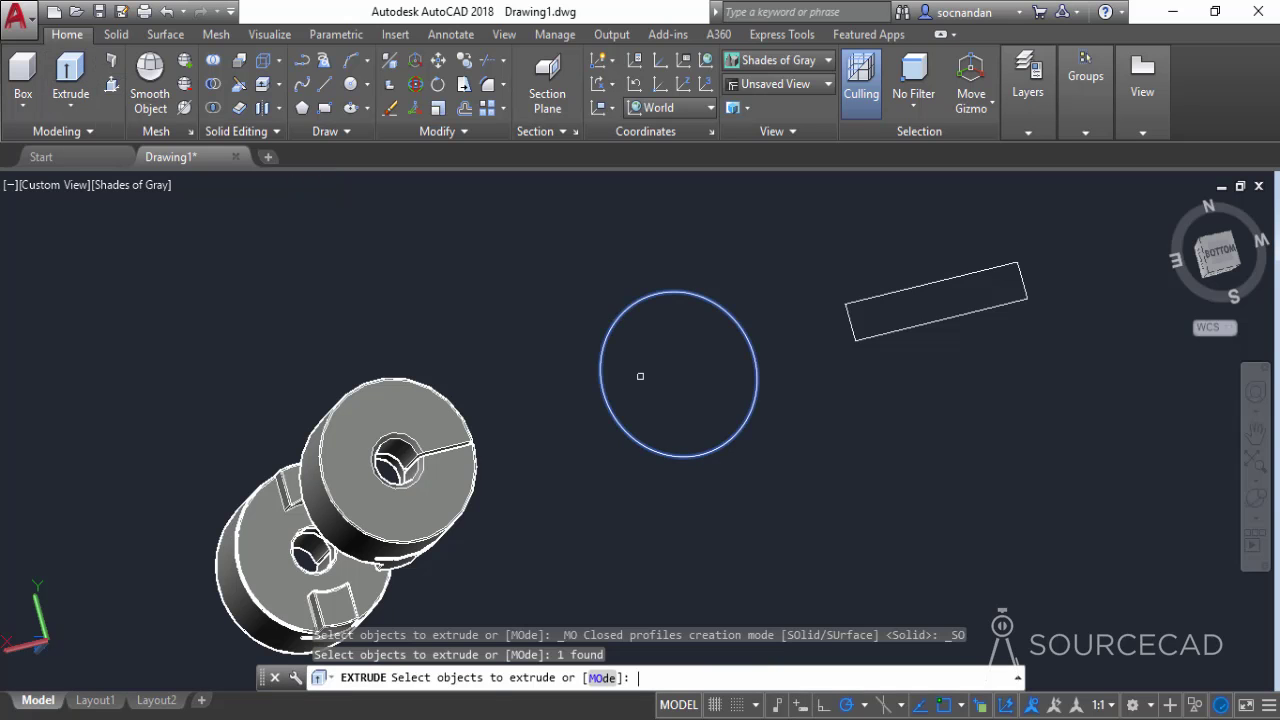
key(Return)
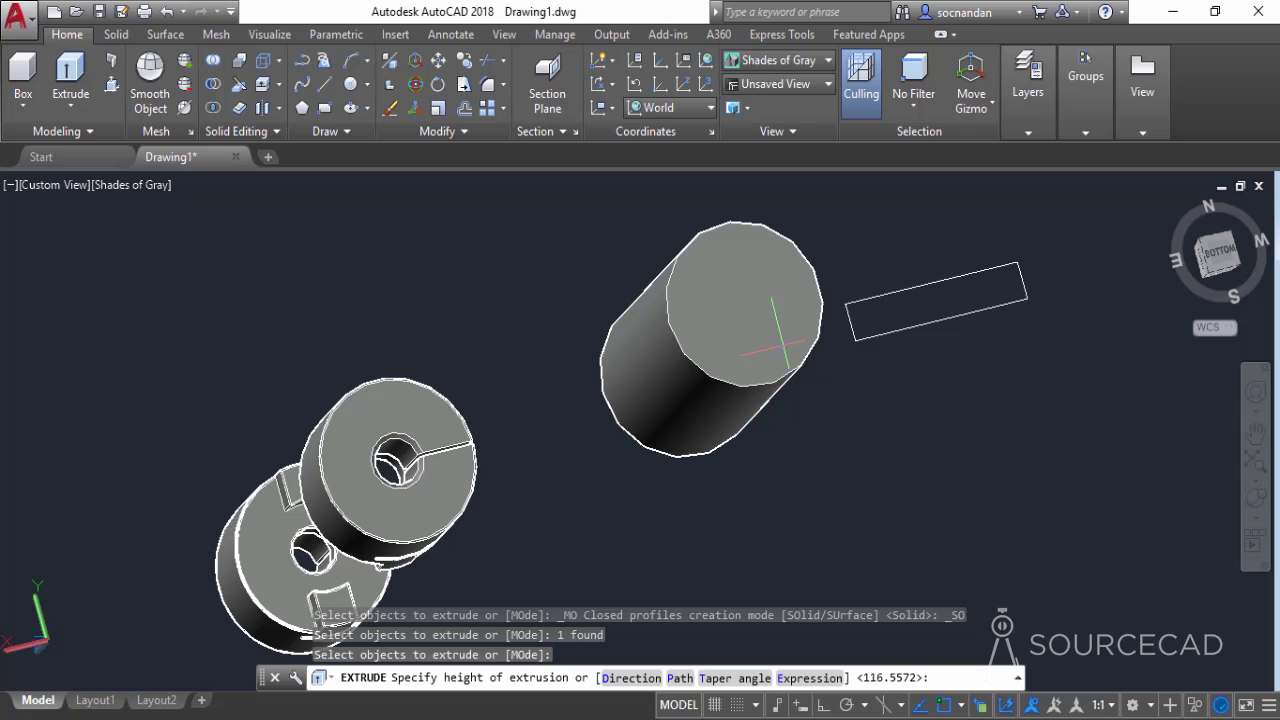
text(6)
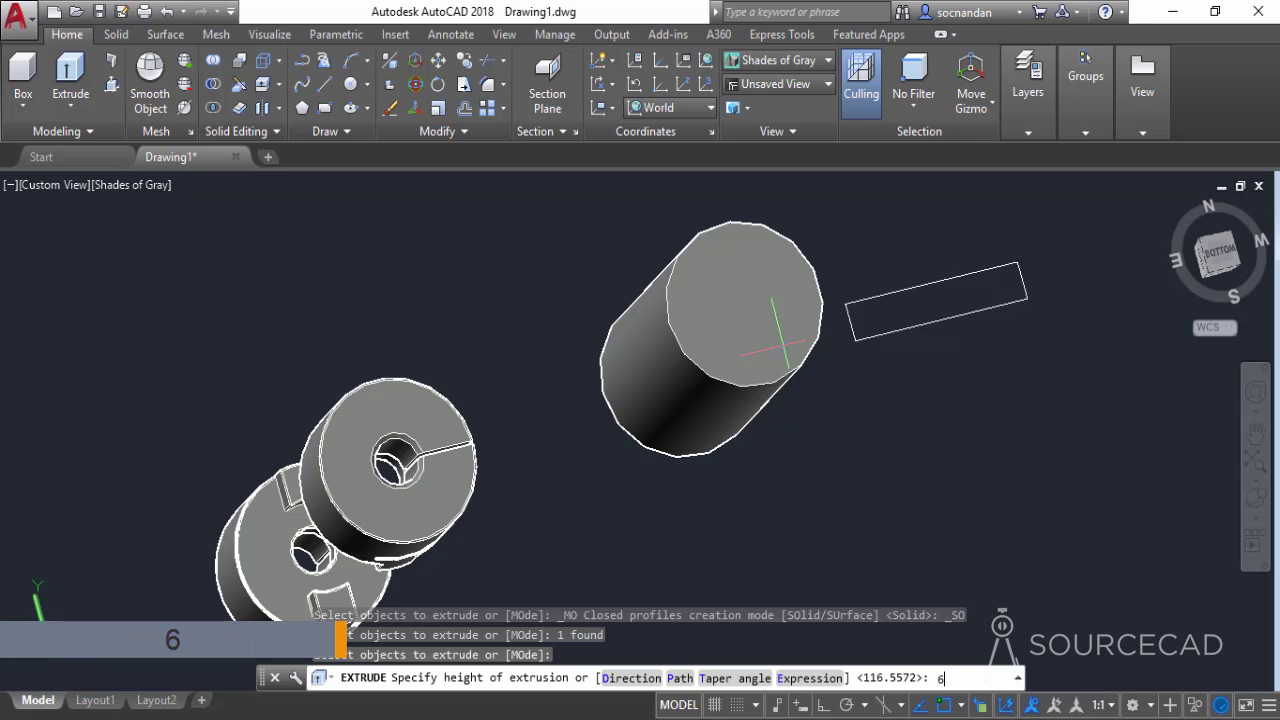
key(Return)
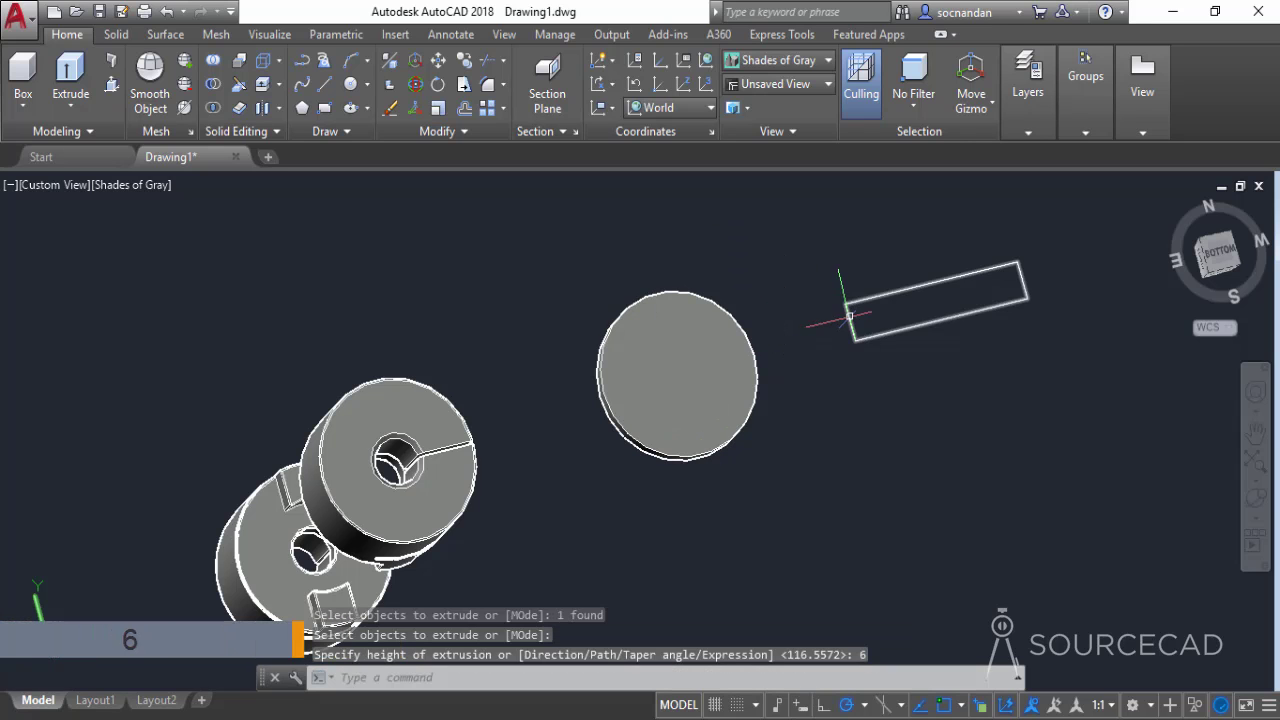
Step: Move the rectangle from its centre point onto the centre of the disc's face
click(850, 318)
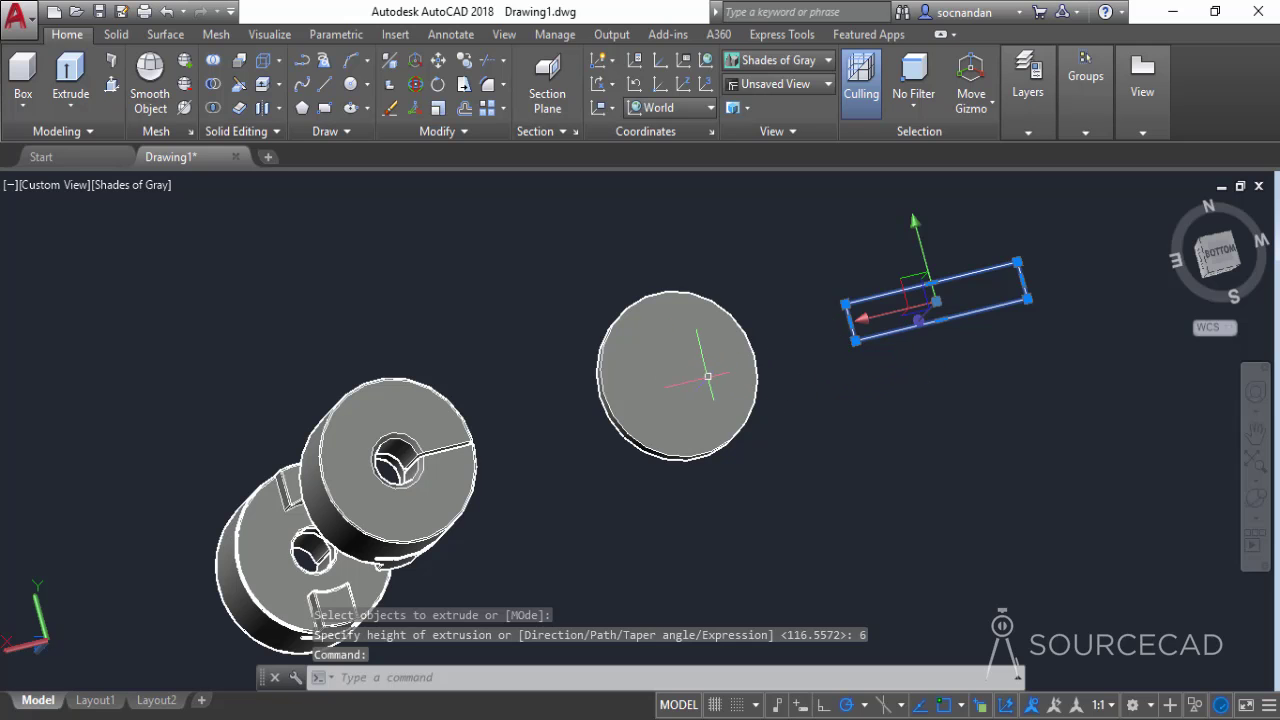
click(444, 67)
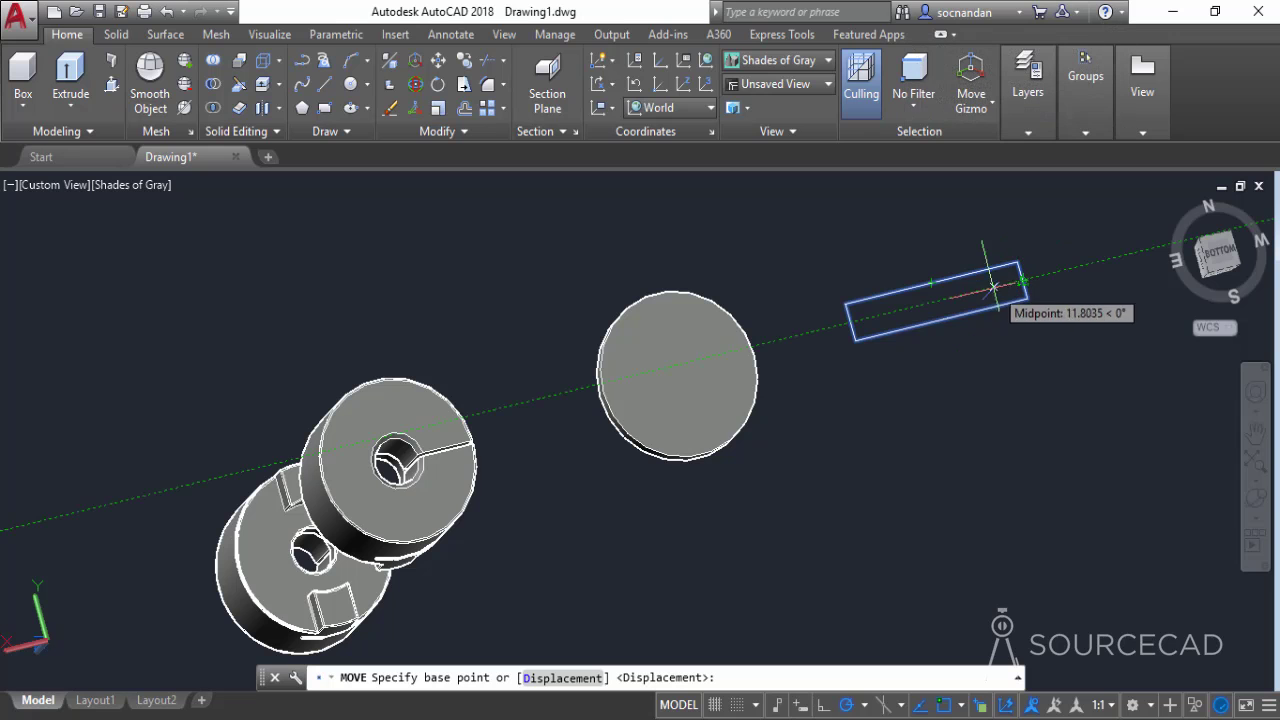
click(935, 298)
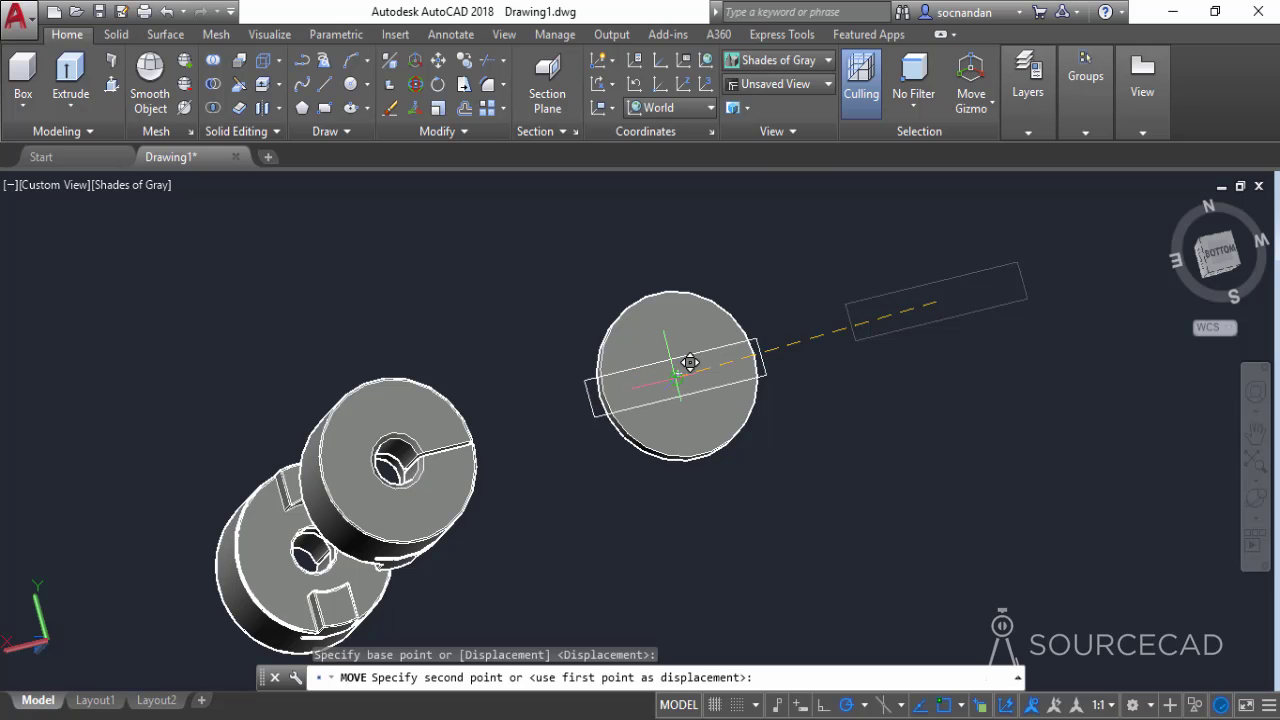
click(678, 372)
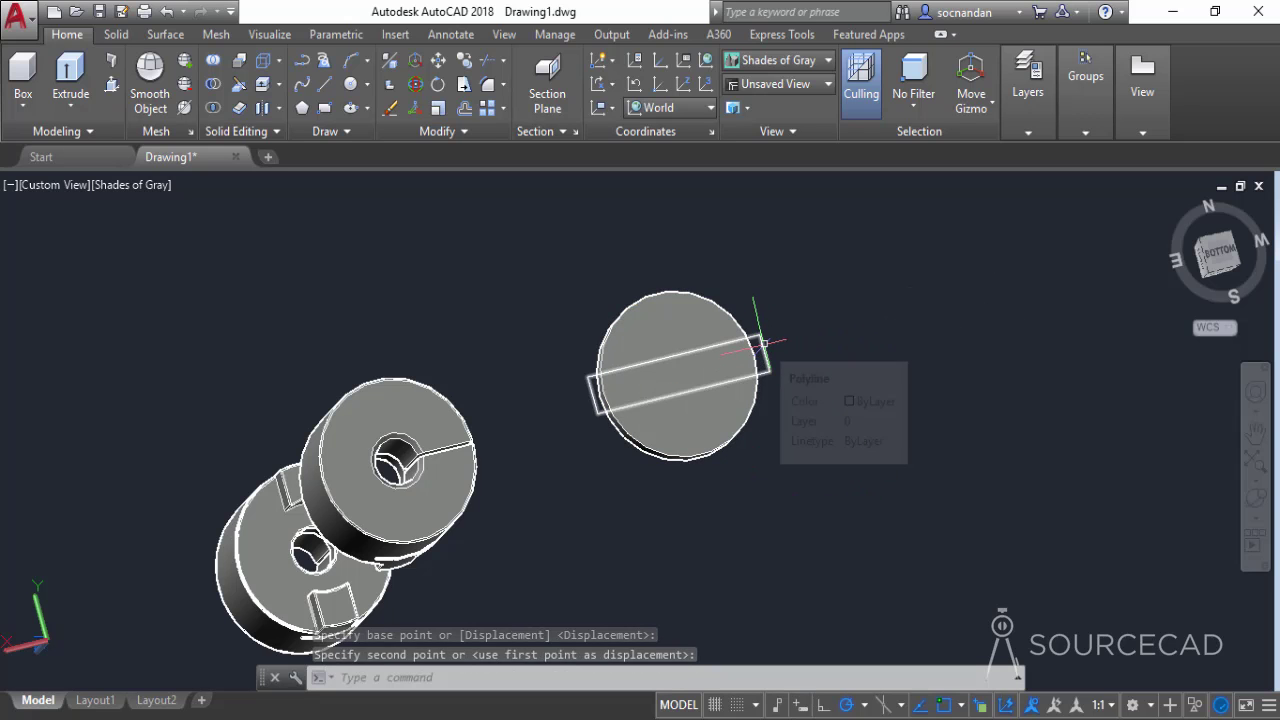
Step: Offset the rectangle outward by 6 units to create a larger rectangle around it
click(464, 110)
text(6)
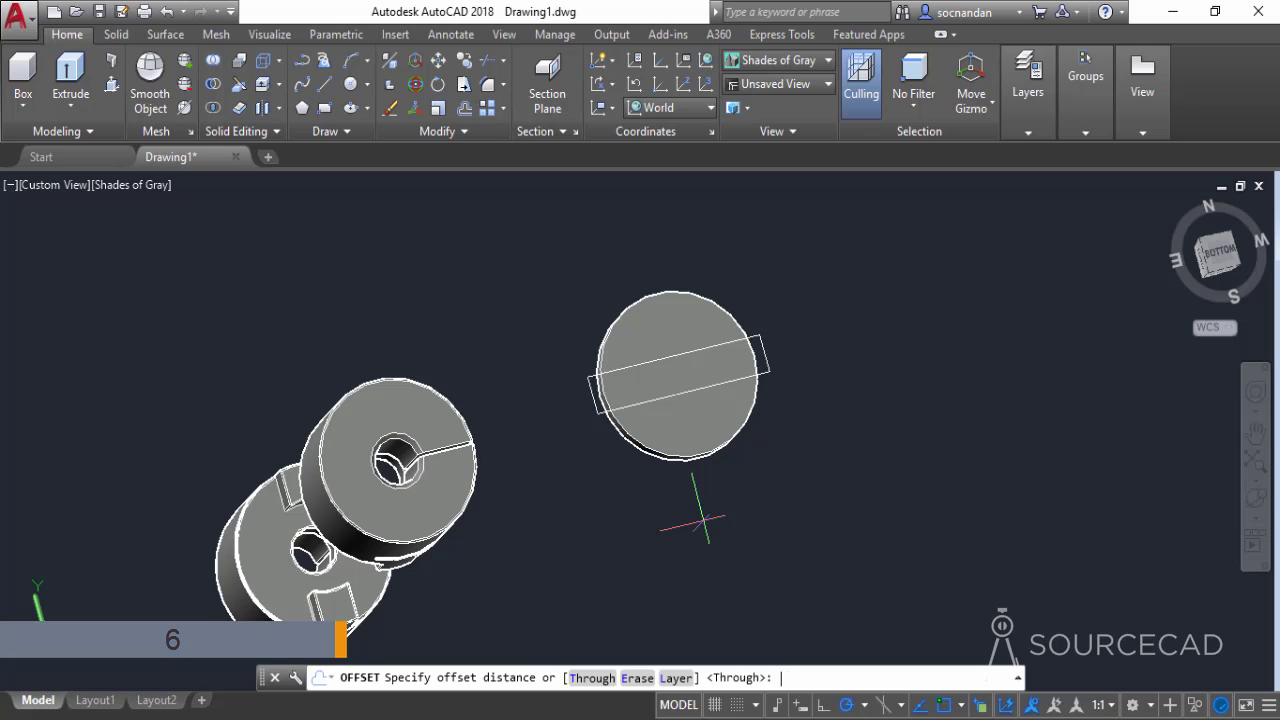
key(Return)
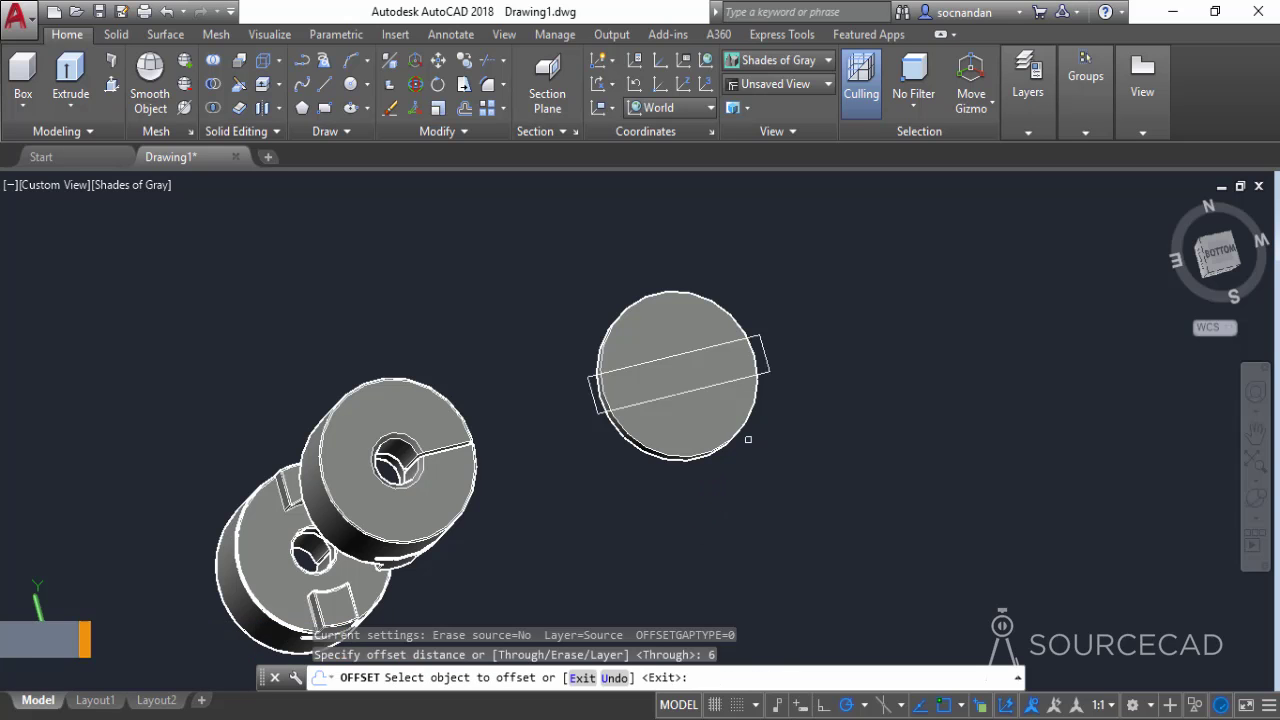
click(766, 366)
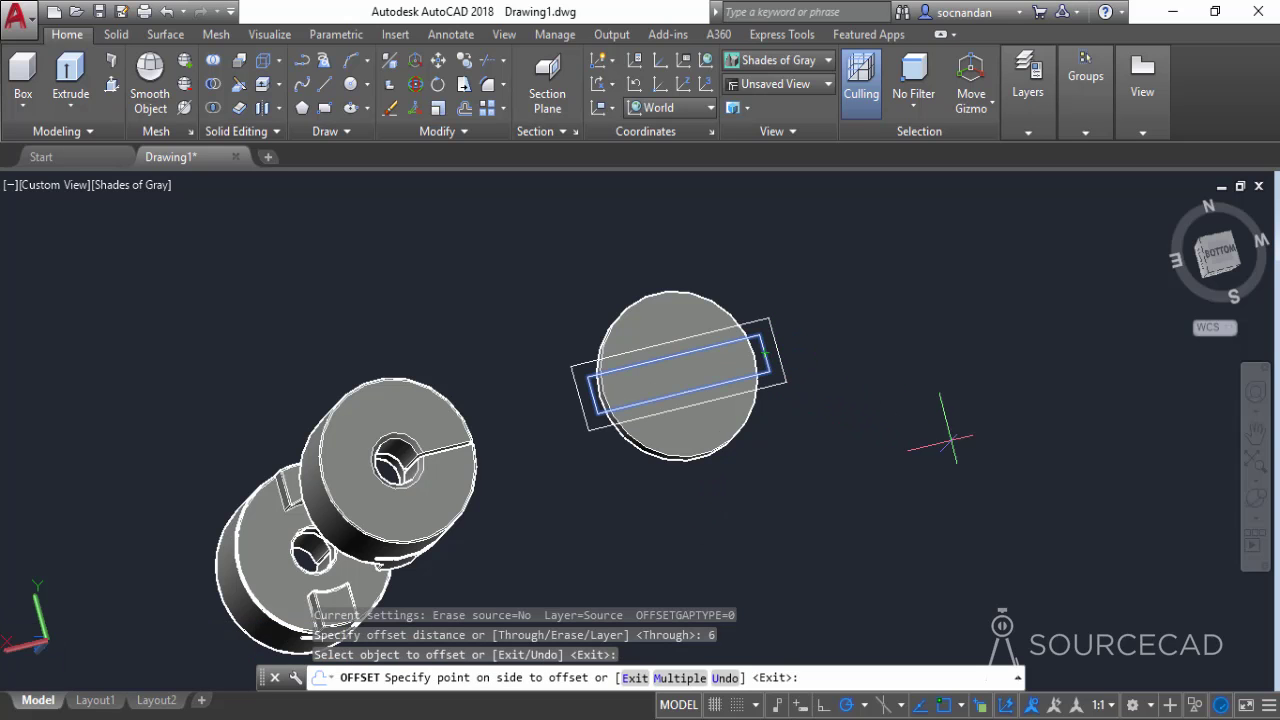
click(986, 439)
right_click(884, 336)
click(912, 342)
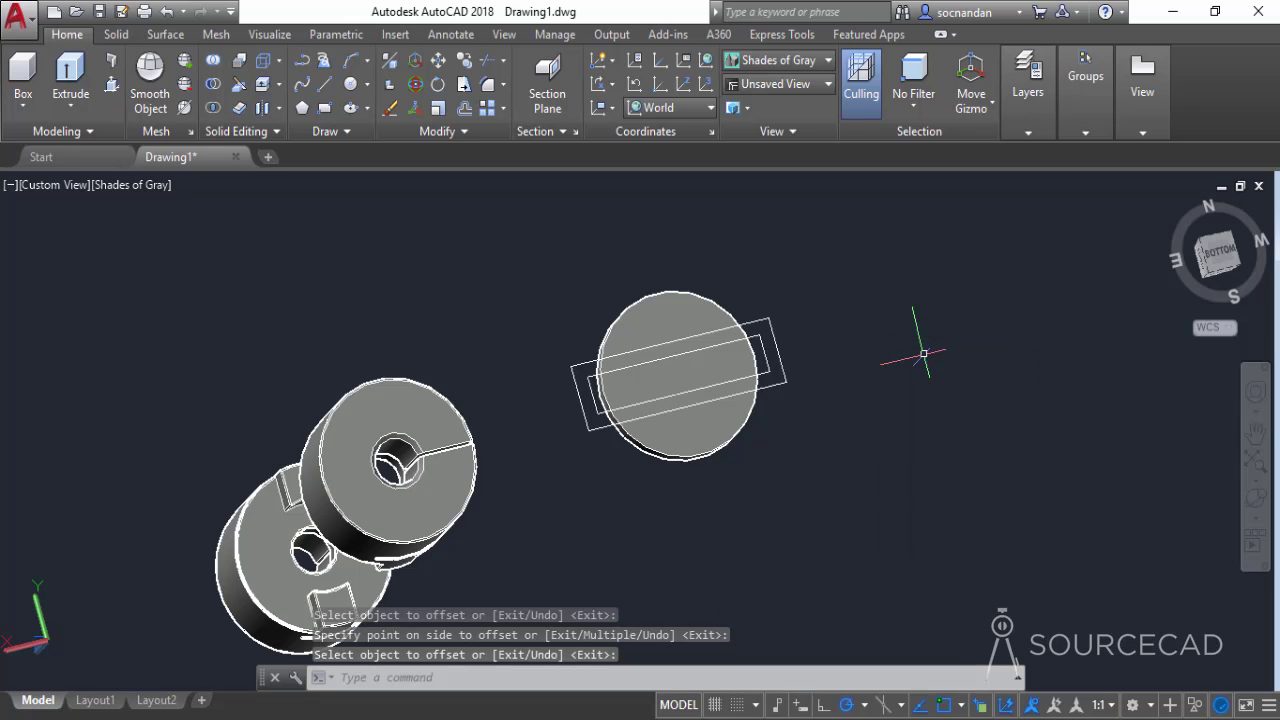
Step: Rotate a copy of both rectangles by 90 degrees about the disc's centre, forming a cross
click(838, 404)
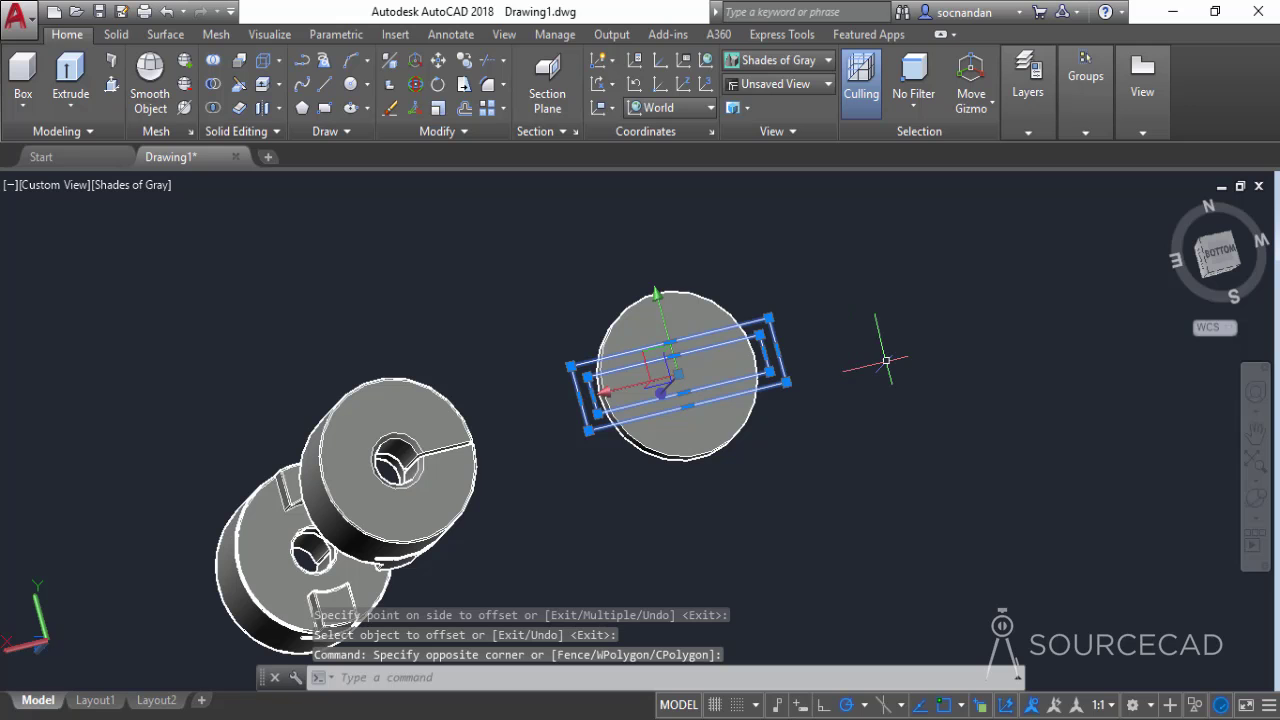
click(442, 85)
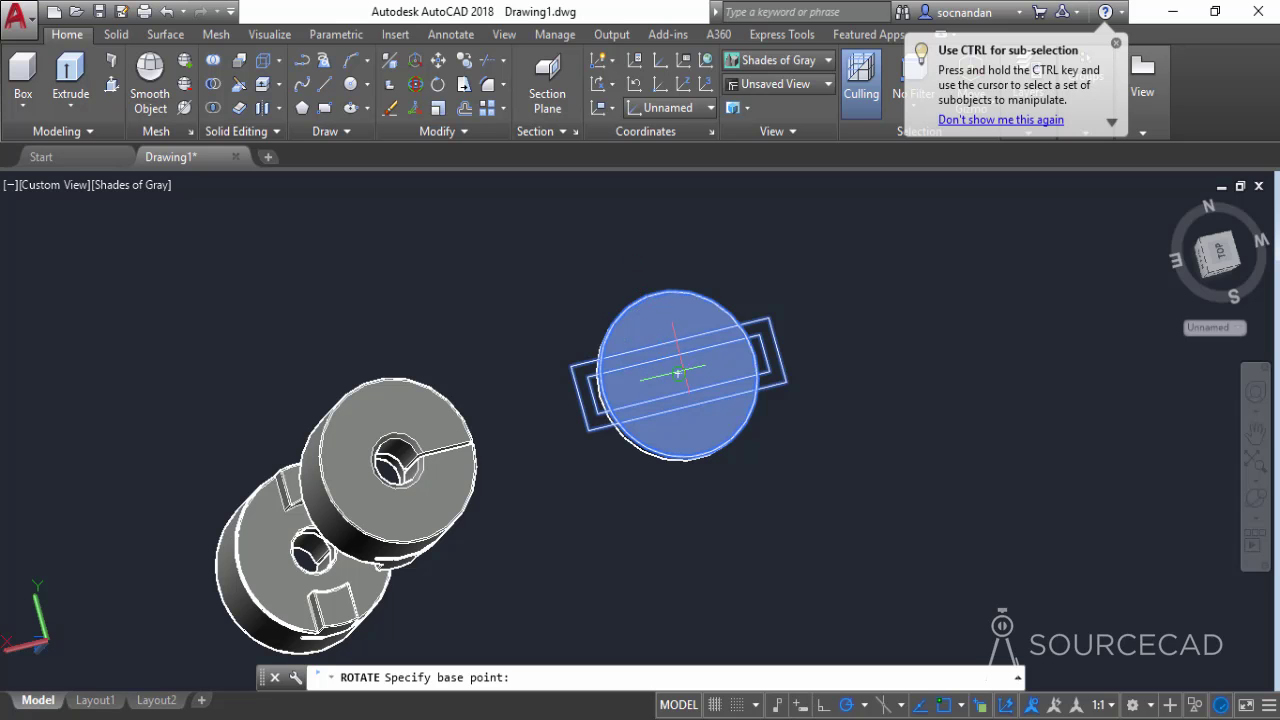
click(679, 370)
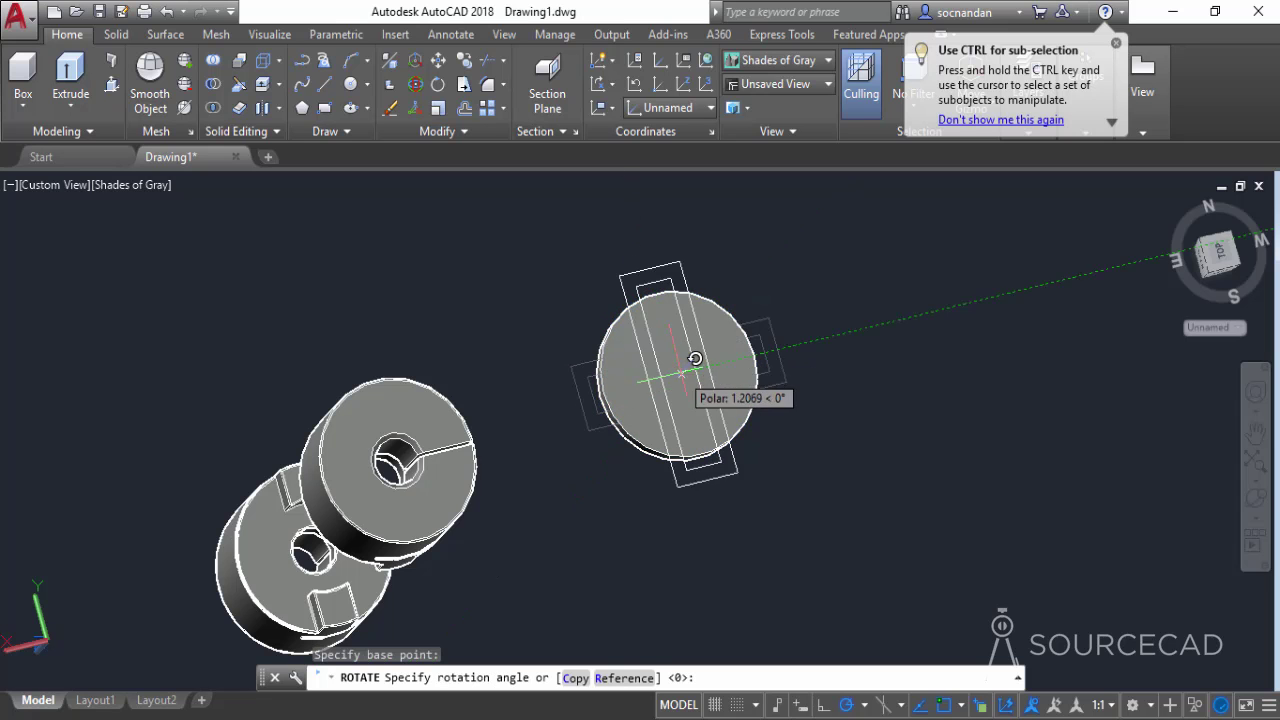
click(575, 678)
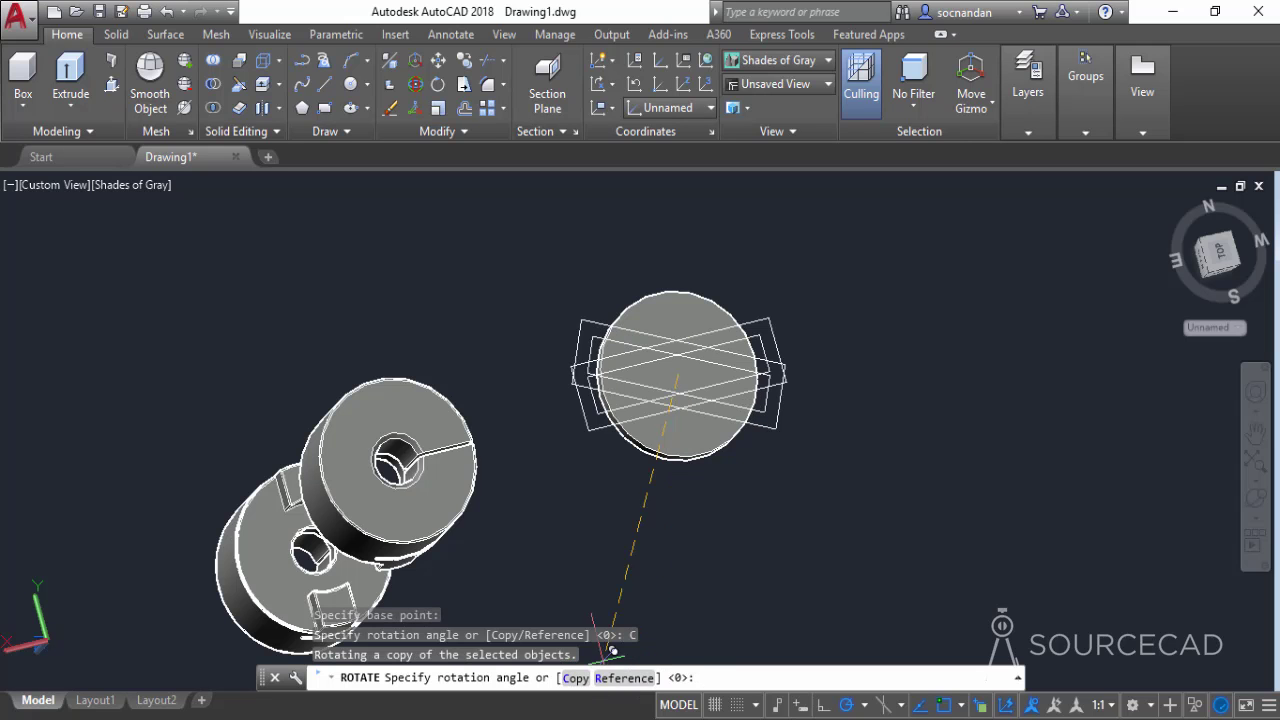
text(90)
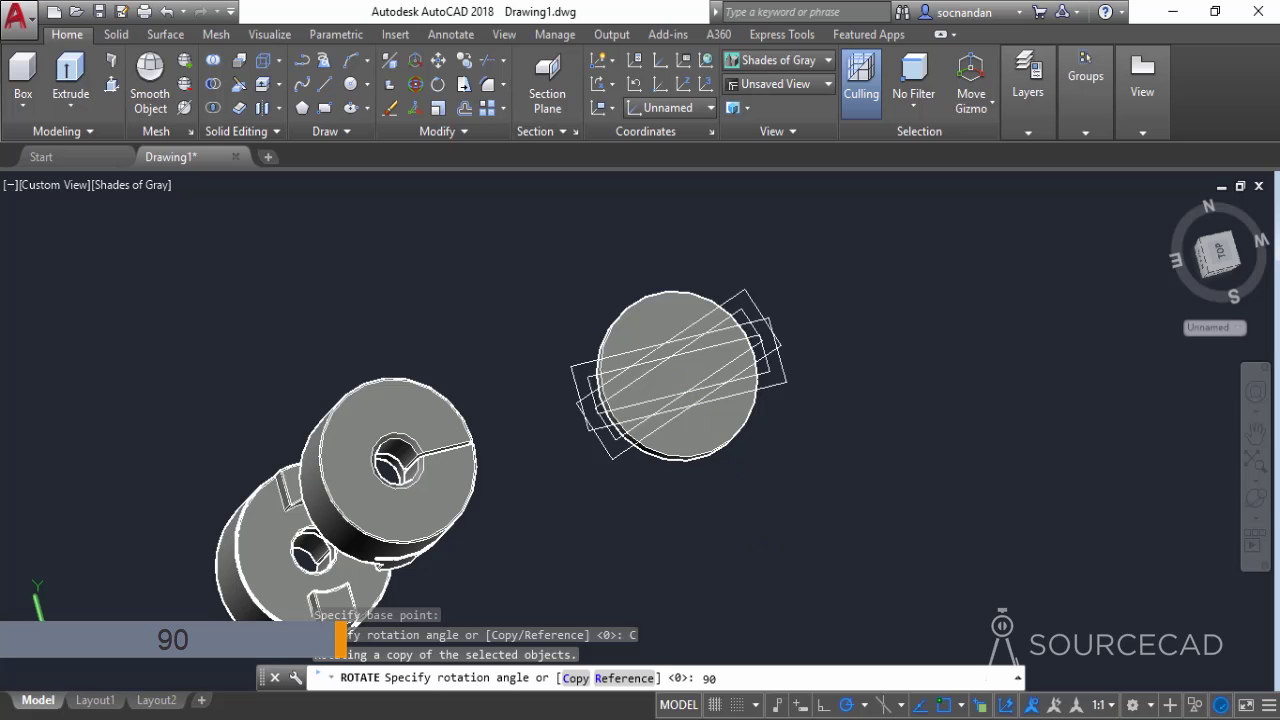
key(Return)
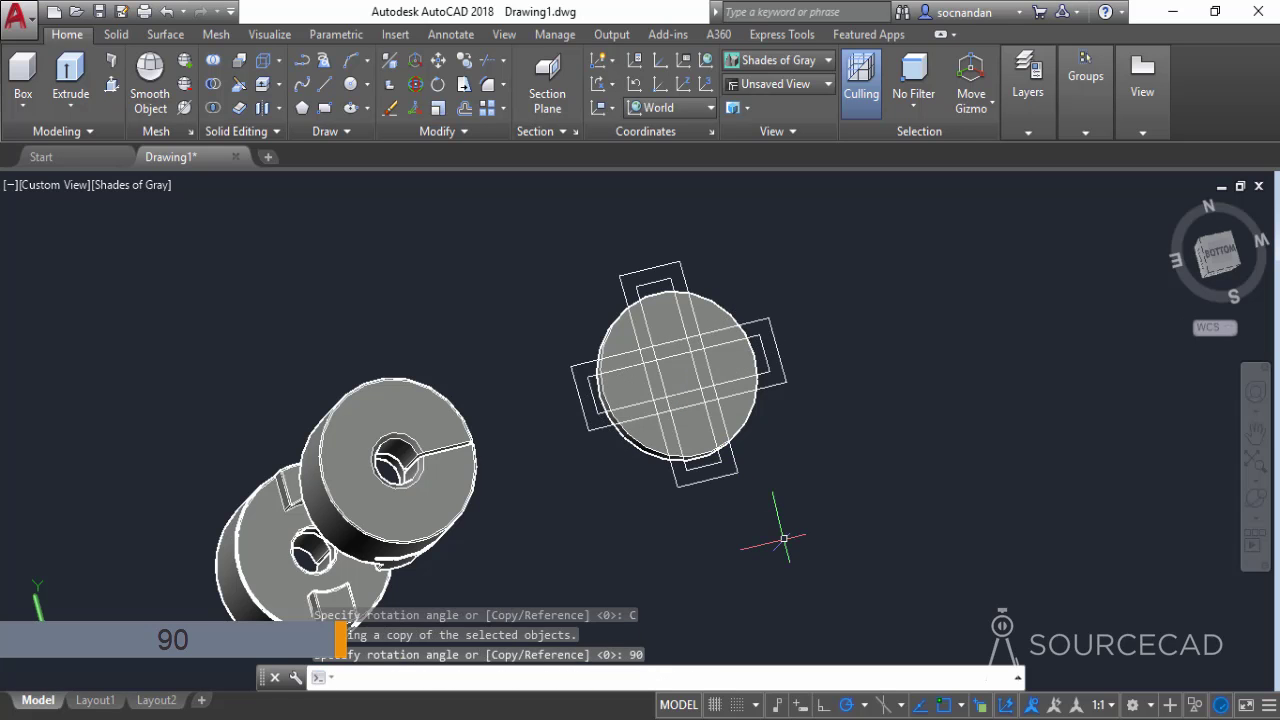
Step: Move the two rotated rectangles 6 units along the +Z direction to the disc's opposite face
click(1255, 497)
drag(695, 537, 725, 391)
right_click(866, 283)
click(889, 290)
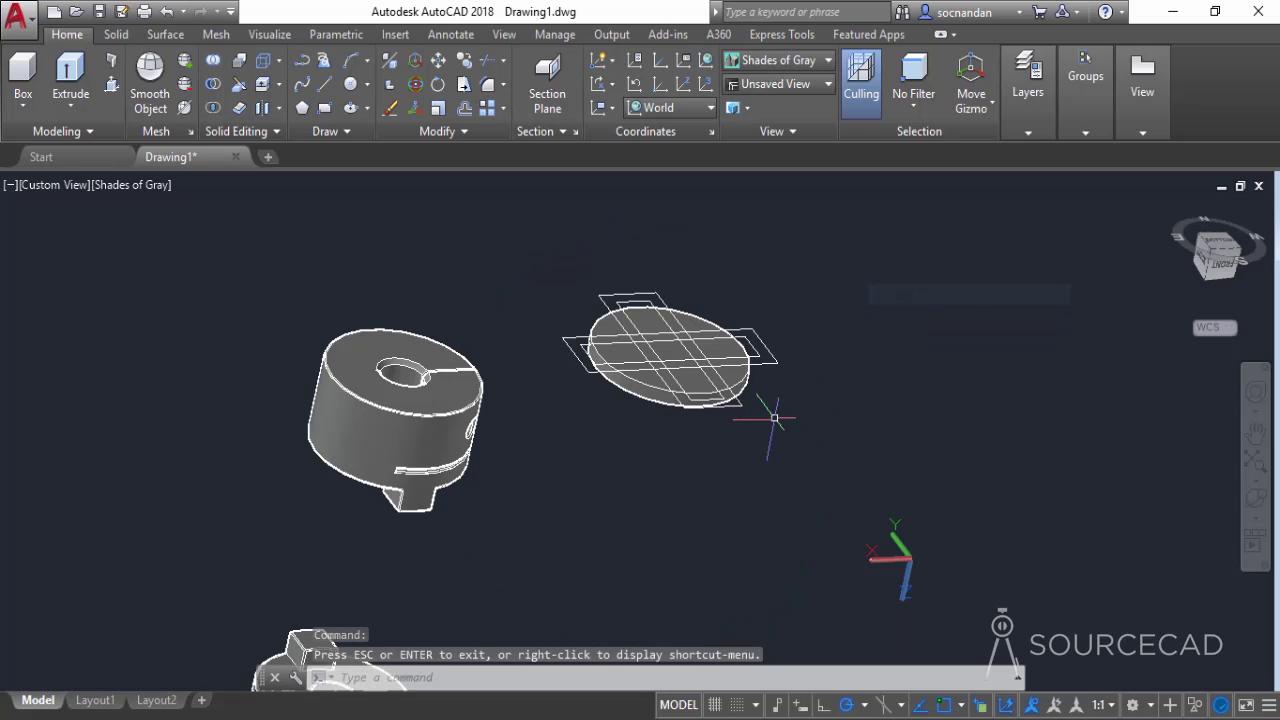
click(635, 292)
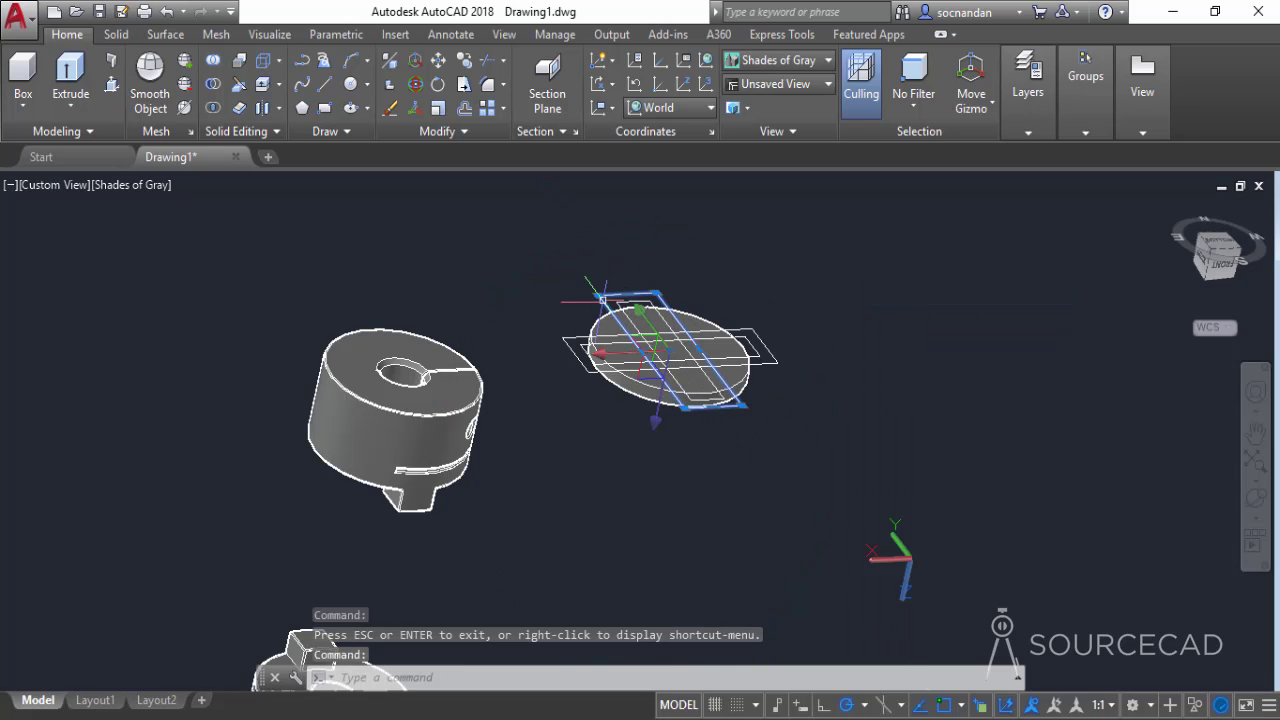
click(603, 323)
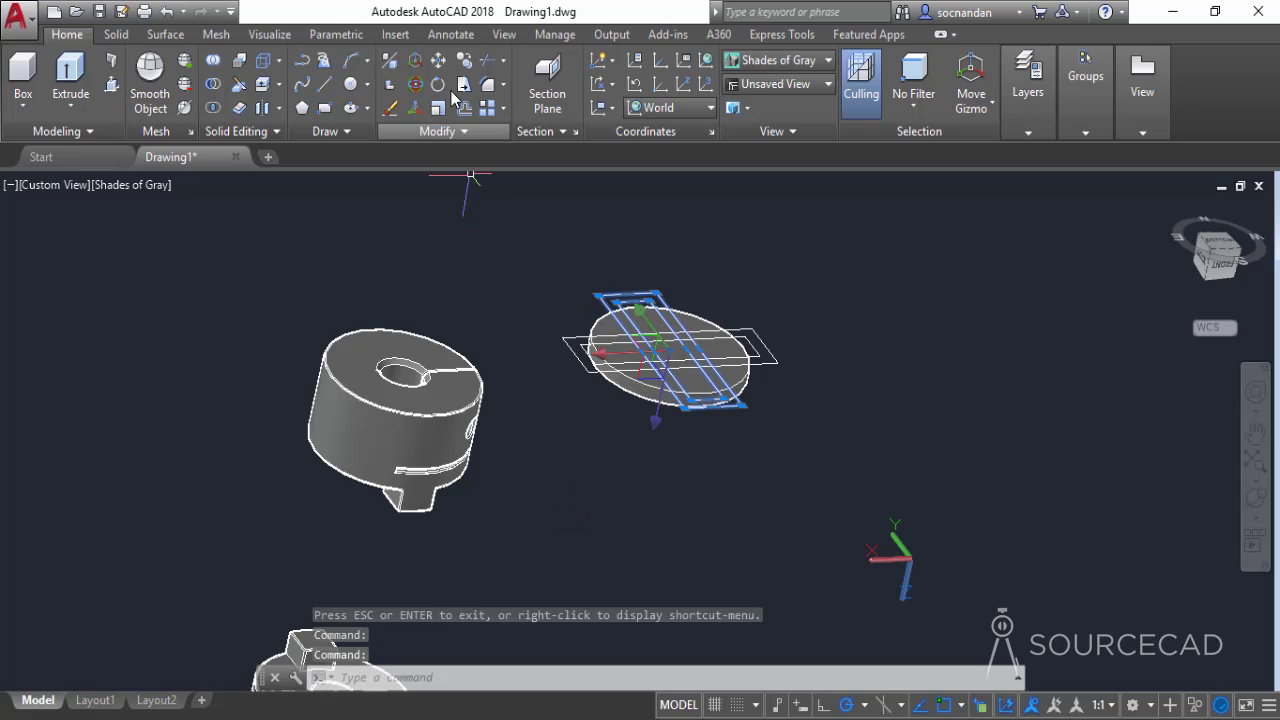
click(438, 60)
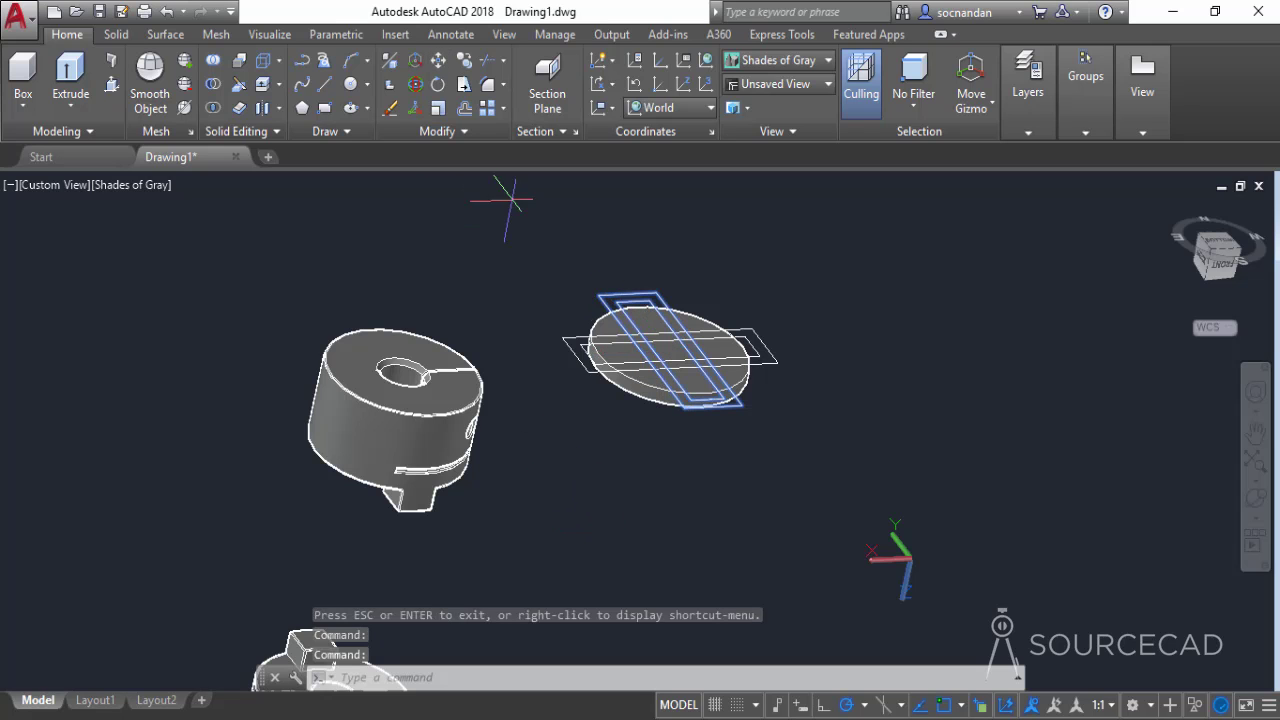
click(740, 403)
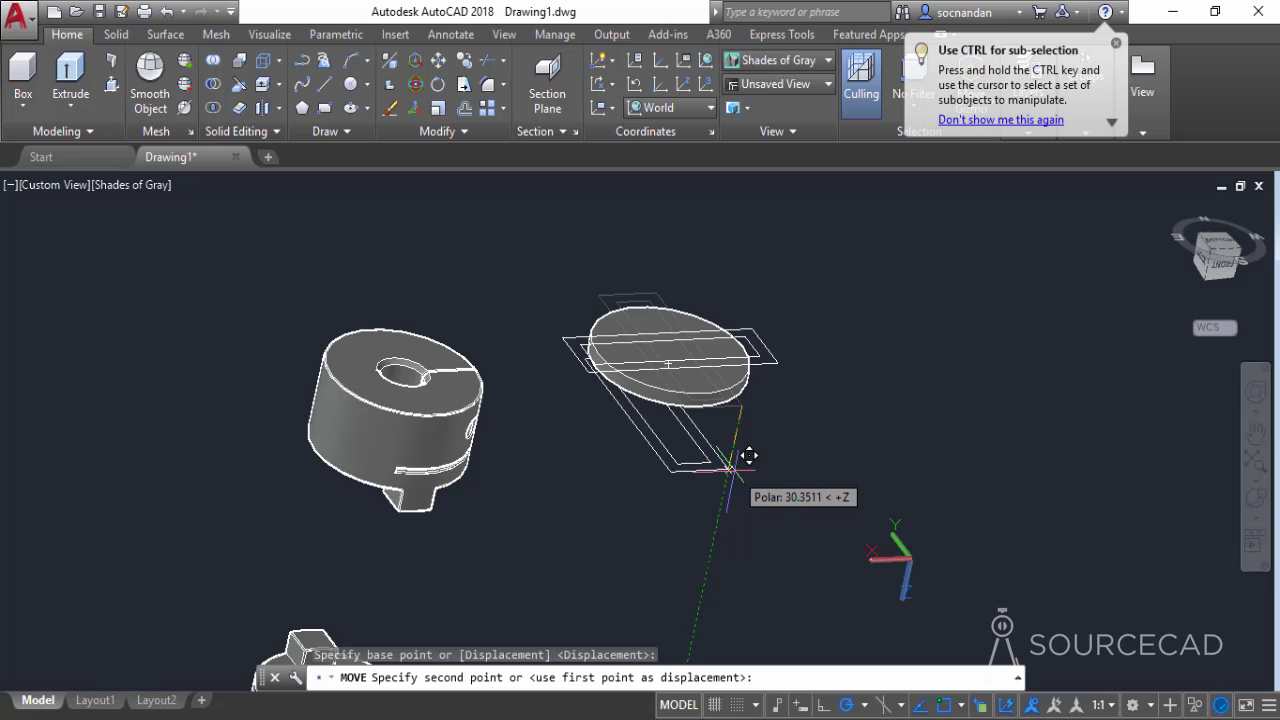
text(6)
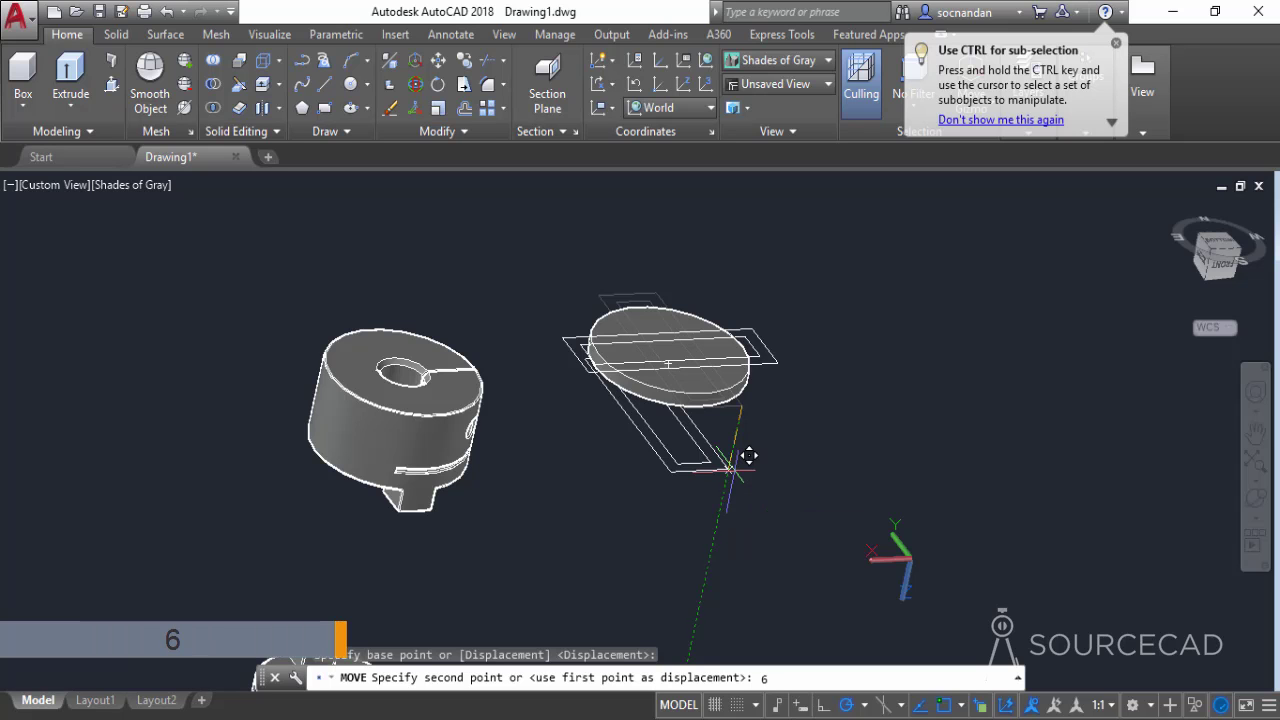
key(Return)
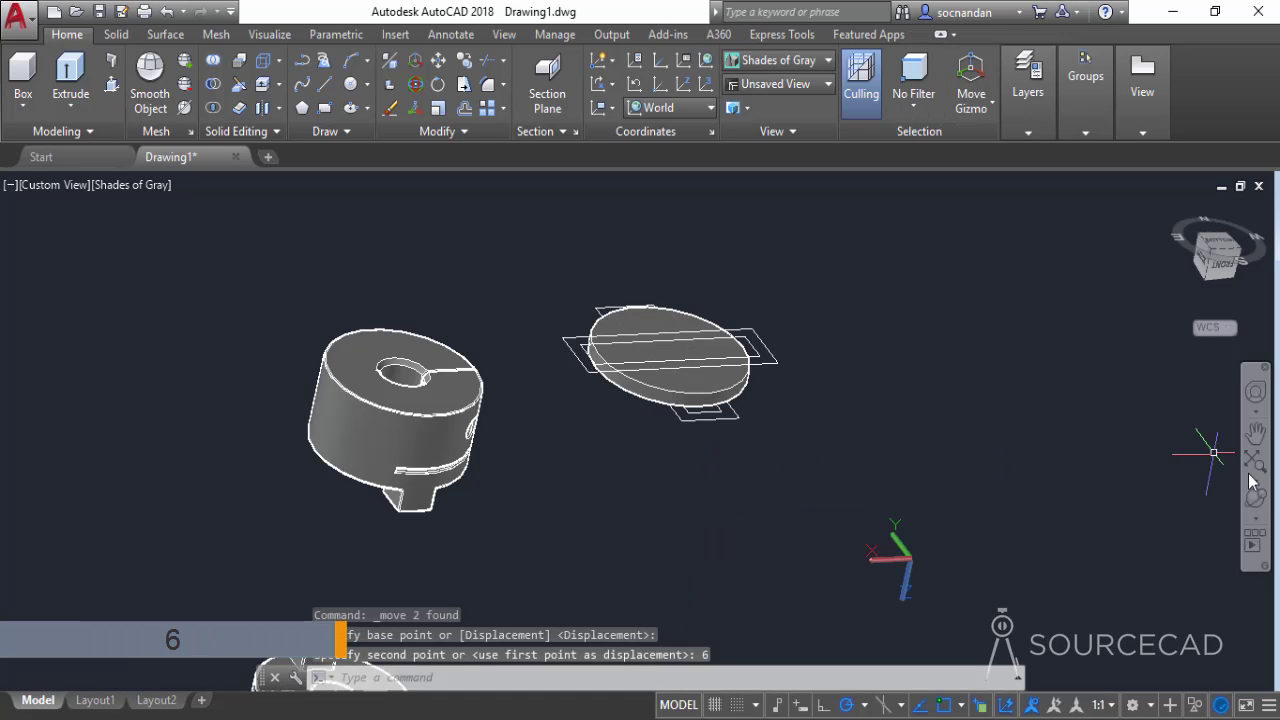
Step: Press-pull one strip between the inner and outer rectangles on the disc's face outward by 10 units
click(1256, 505)
drag(727, 501, 660, 514)
key(Escape)
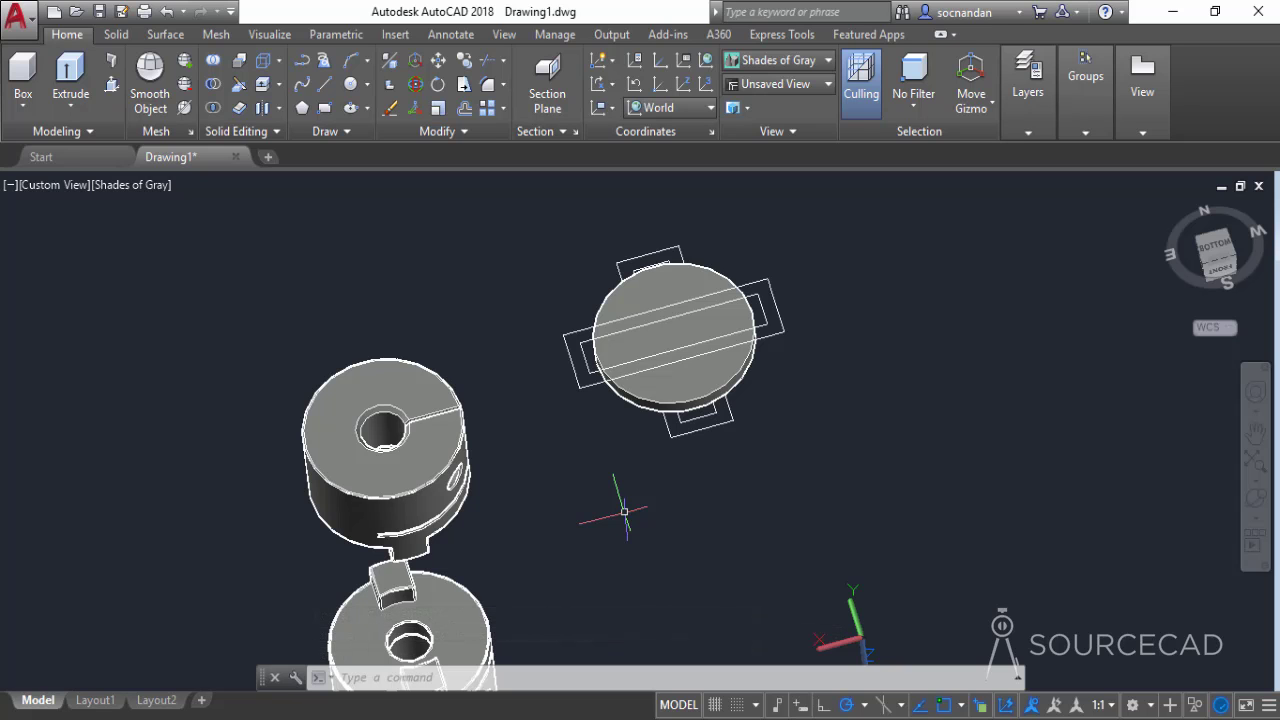
click(111, 84)
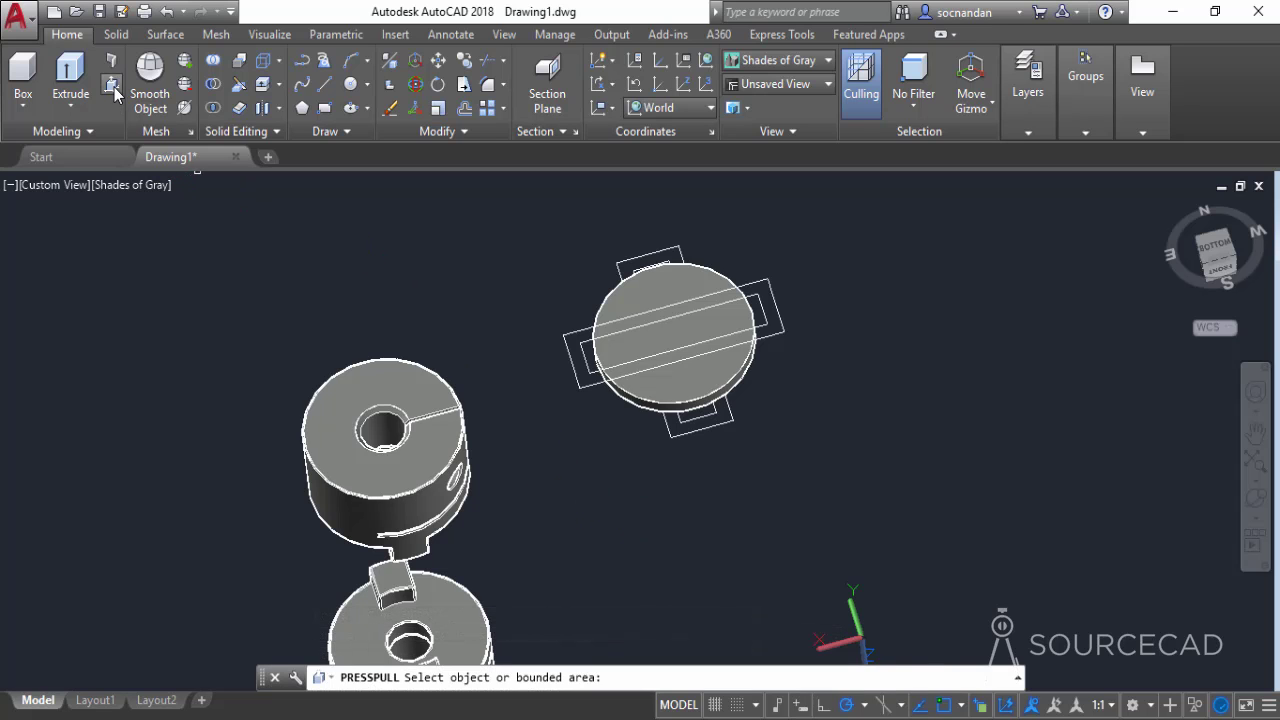
scroll(628, 323, up, 2)
scroll(628, 323, up, 4)
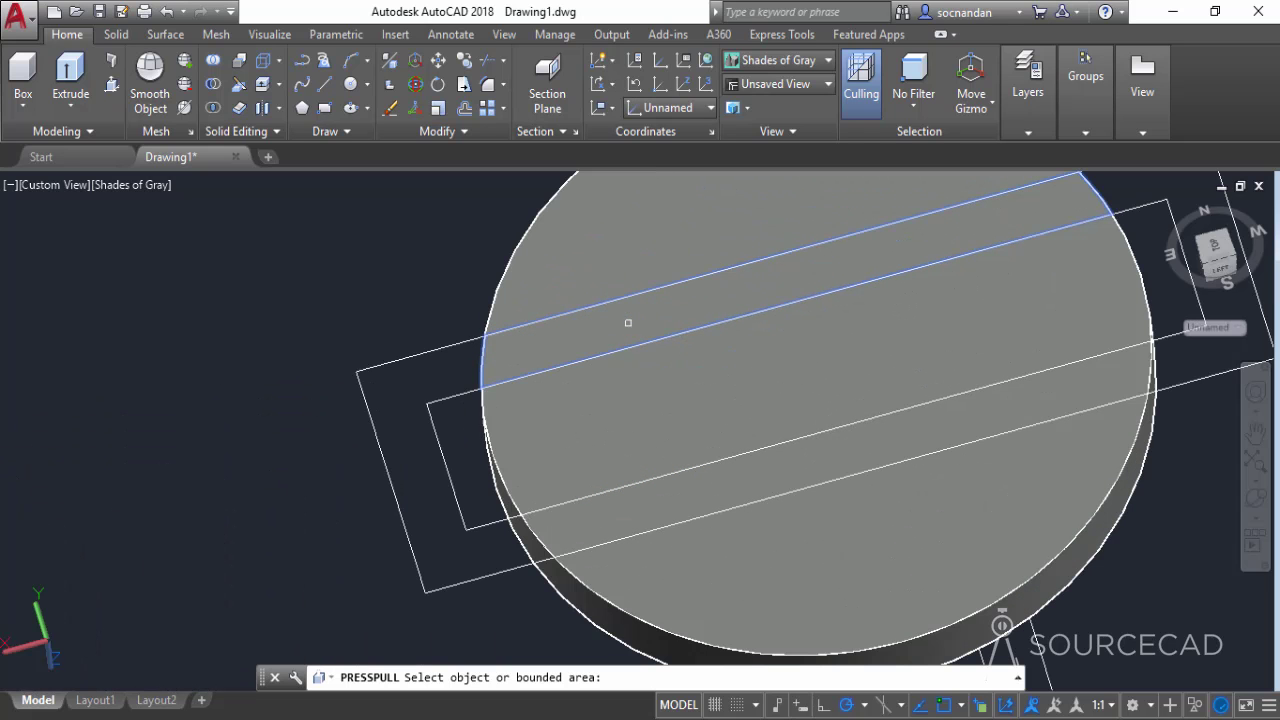
click(630, 320)
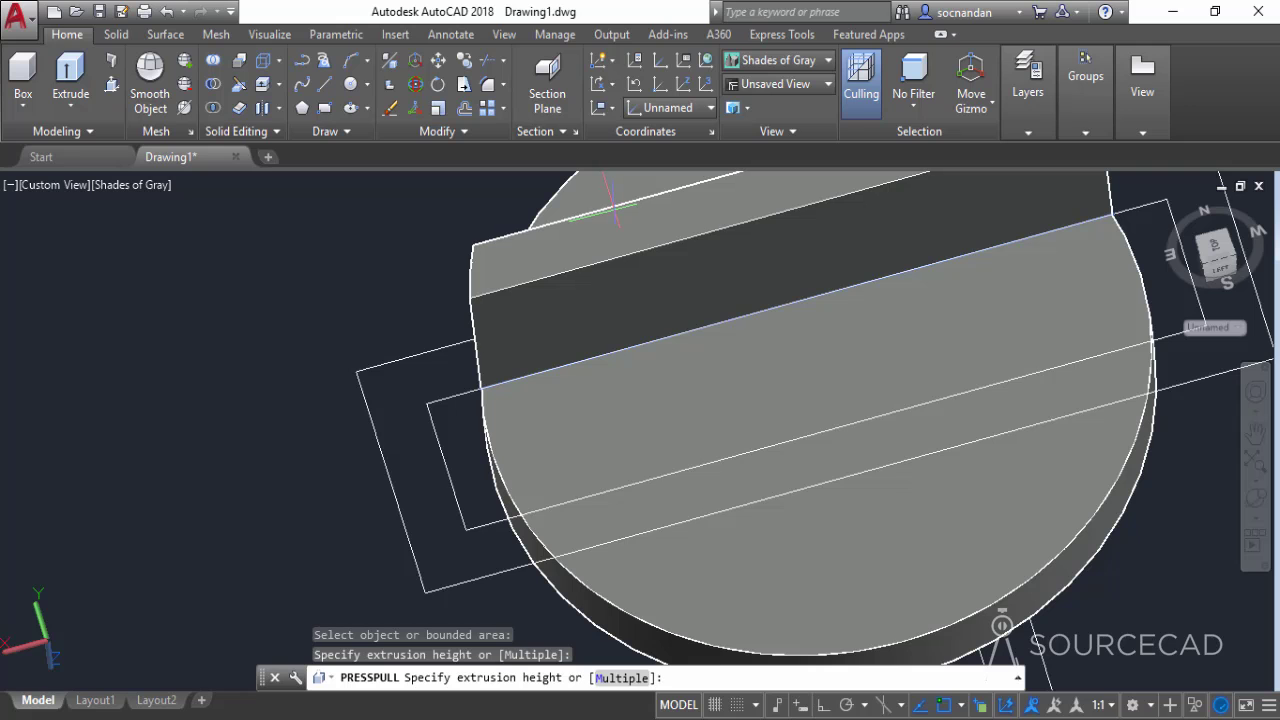
text(10)
key(Return)
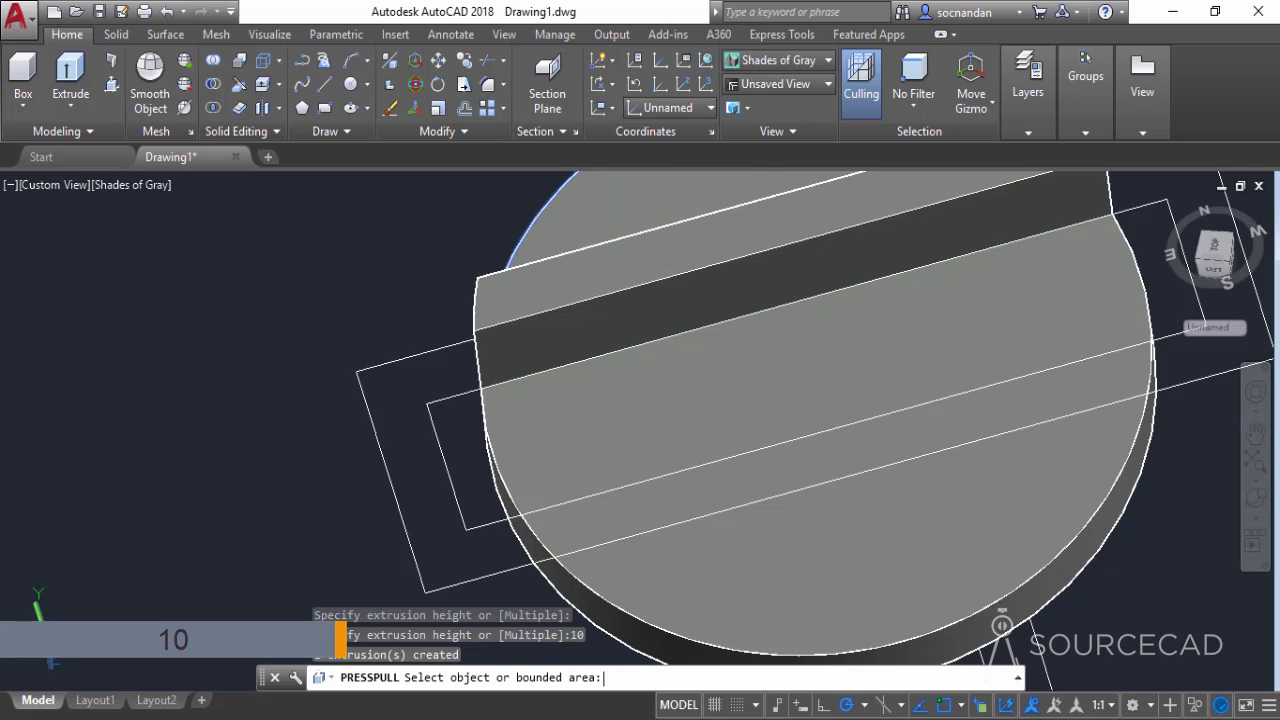
Step: Press-pull the second, parallel strip on the same disc face by 10 units to complete the pair of ribs
click(607, 521)
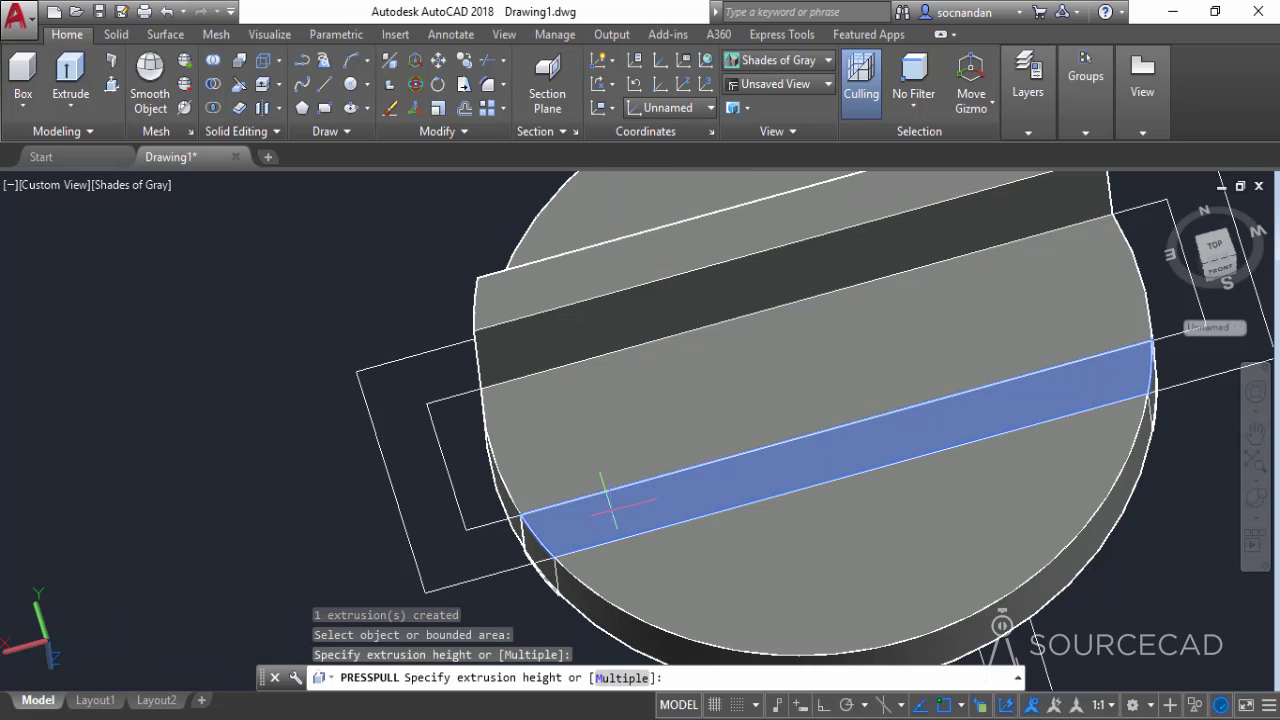
text(10)
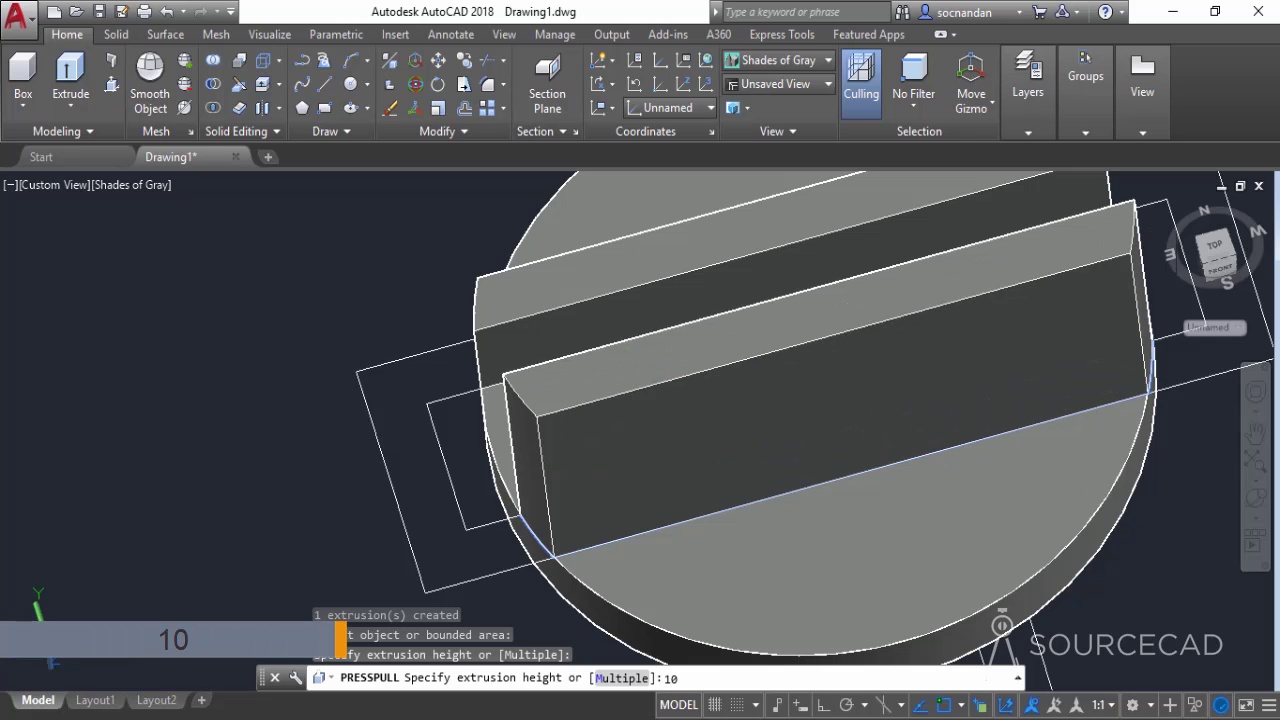
key(Return)
key(Return)
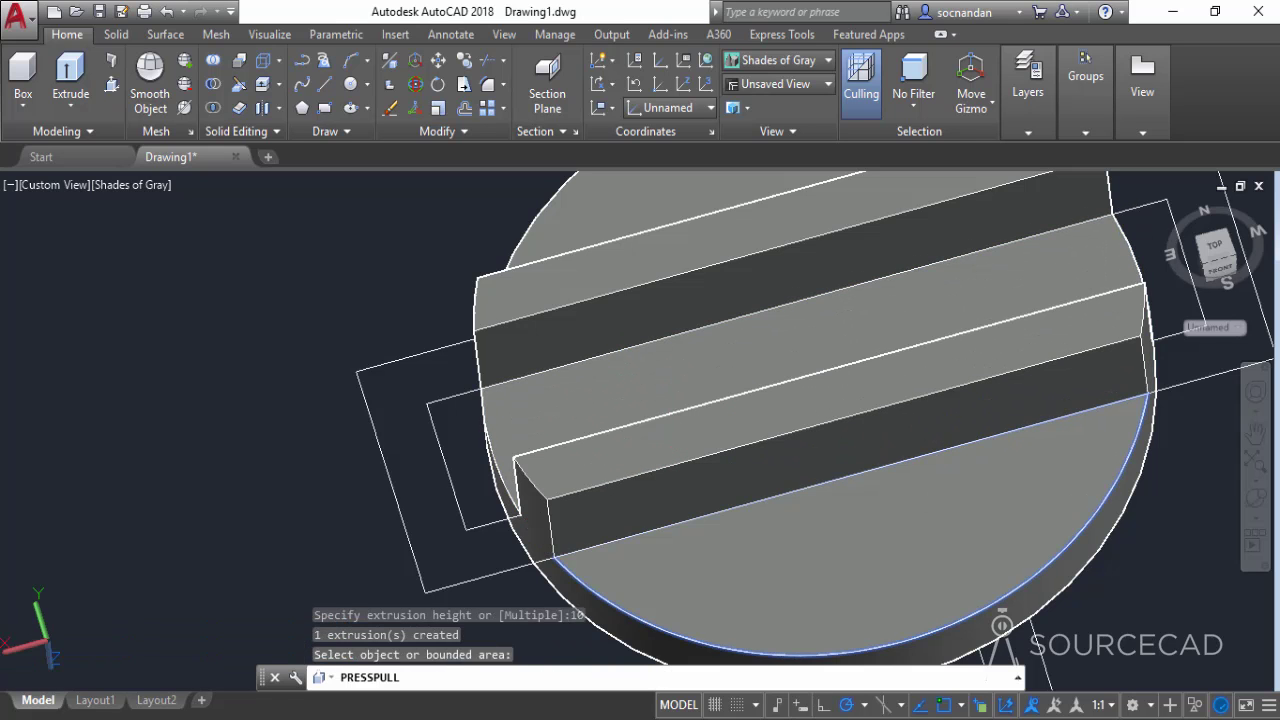
Step: On the disc's opposite face, press-pull the first strip between the two rectangles outward by 10 units
scroll(1025, 515, down, 3)
click(1257, 498)
drag(726, 357, 393, 321)
drag(809, 423, 560, 470)
key(Escape)
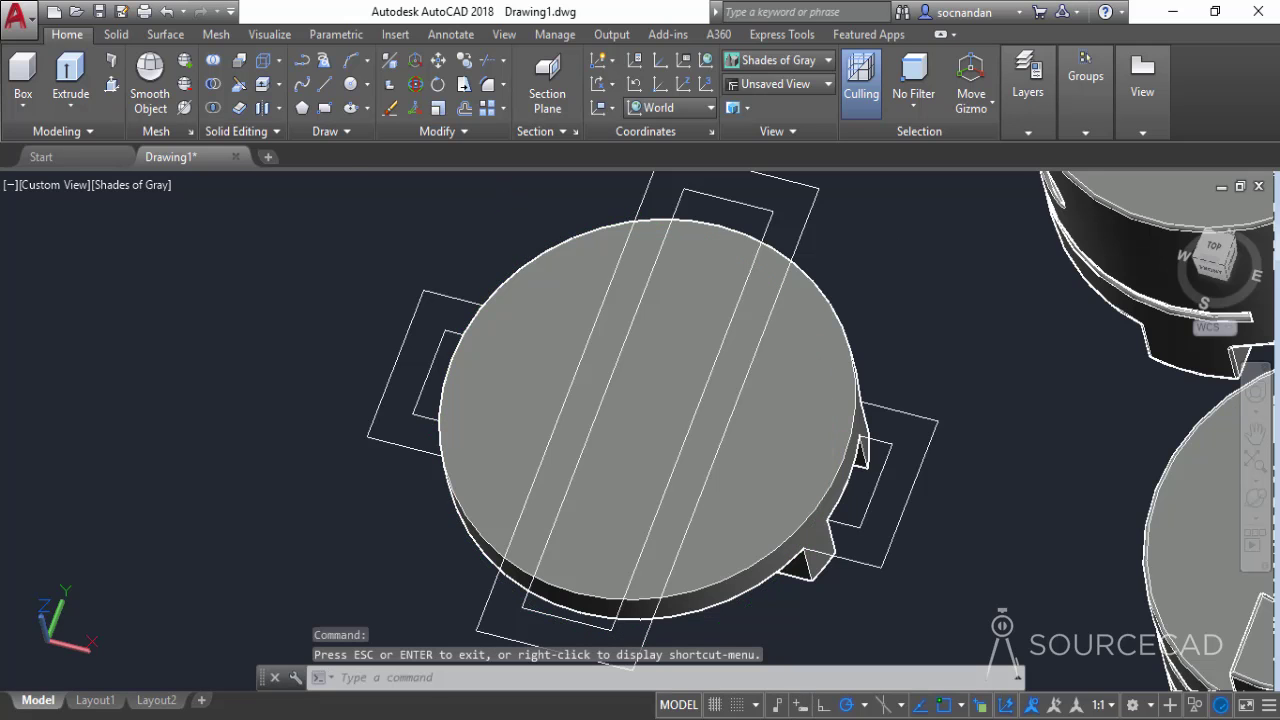
click(111, 84)
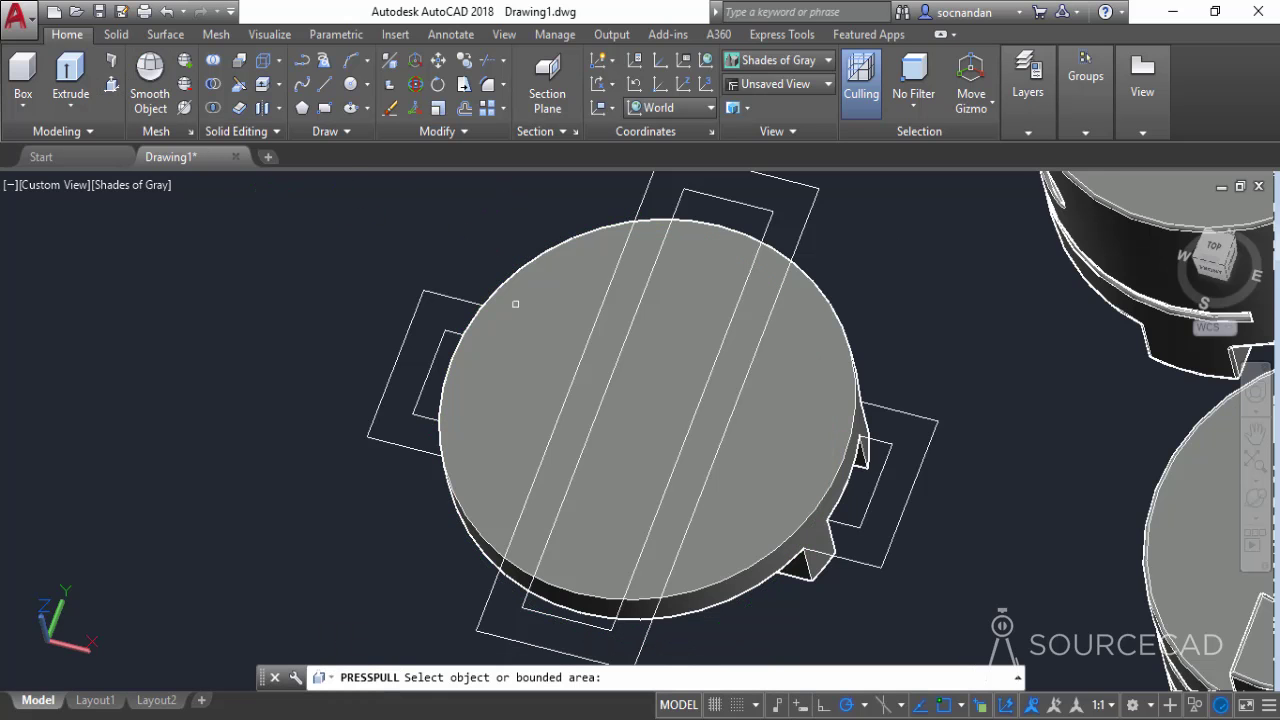
click(595, 346)
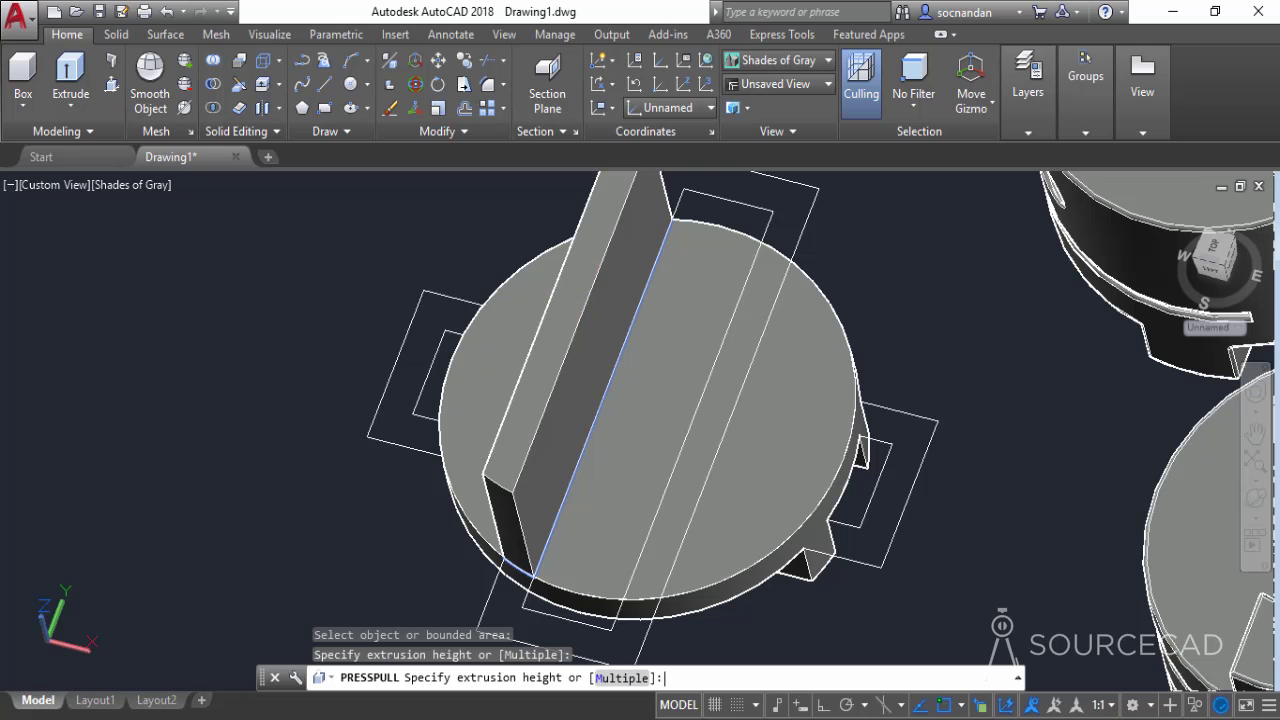
text(10)
key(Return)
Step: Press-pull the remaining parallel strip on the disc's opposite face by 10 units
click(650, 415)
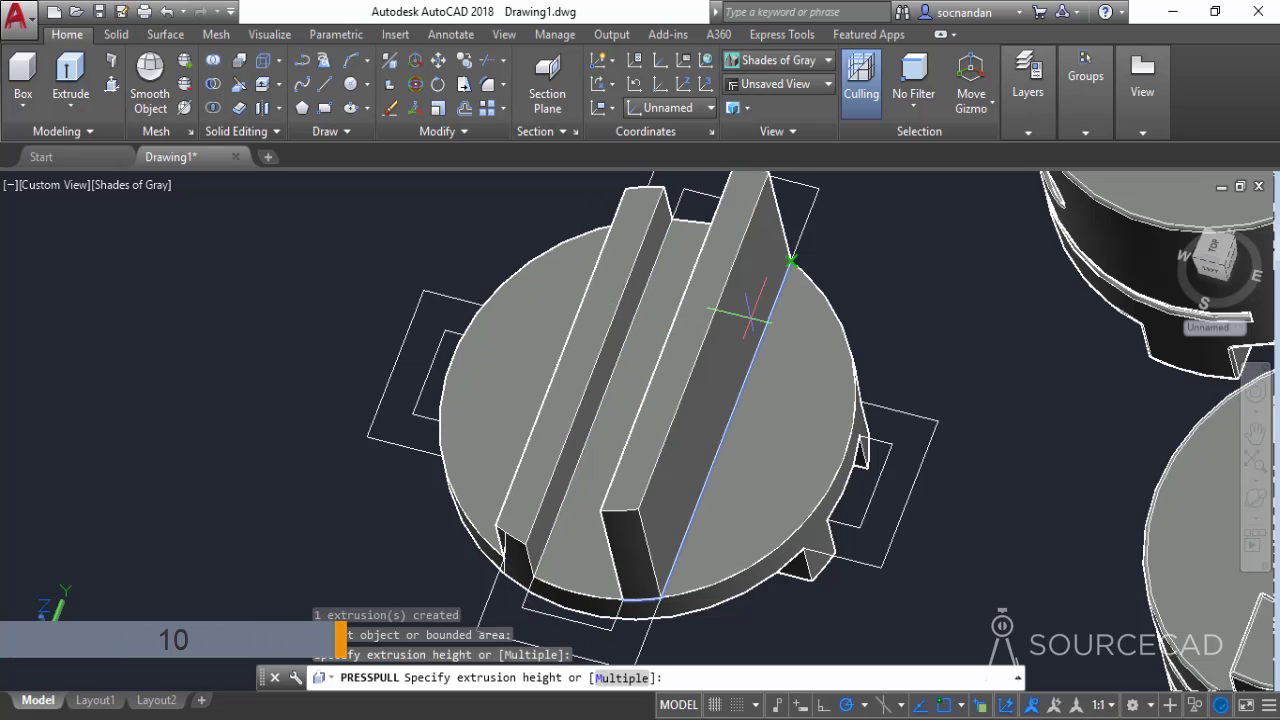
text(10)
key(Return)
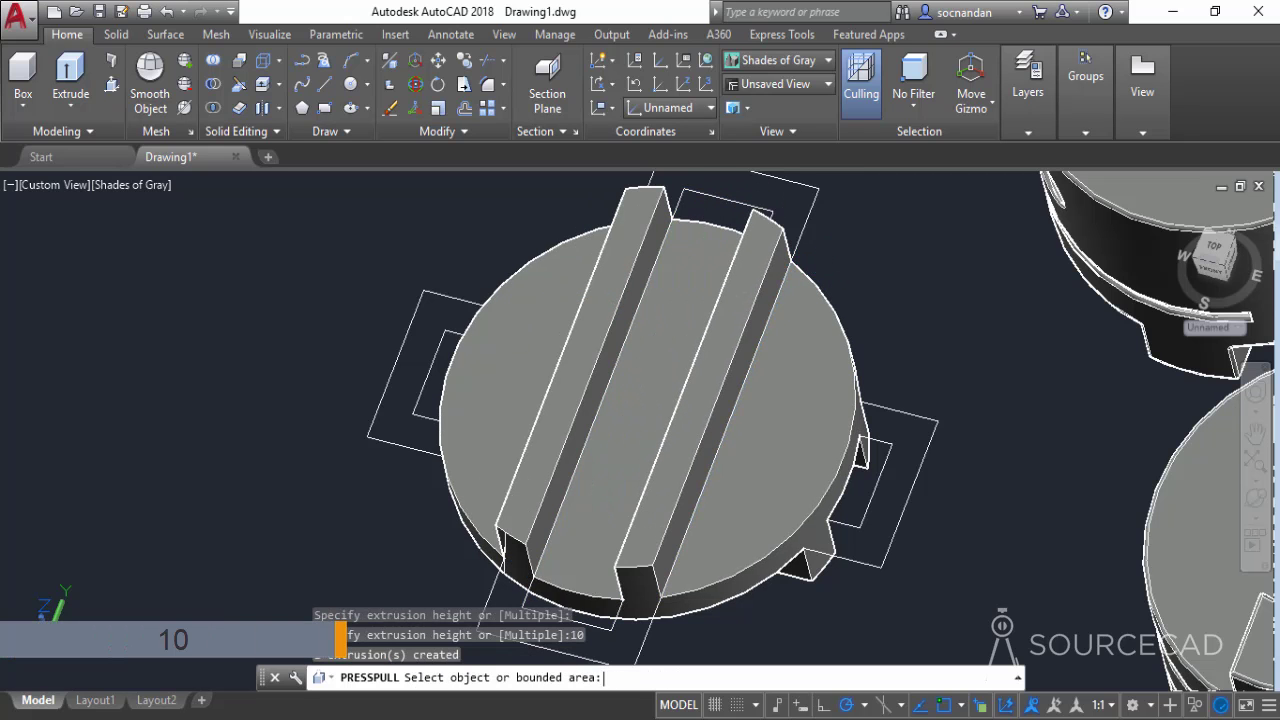
scroll(880, 271, down, 5)
middle_drag(900, 286, 749, 371)
key(Return)
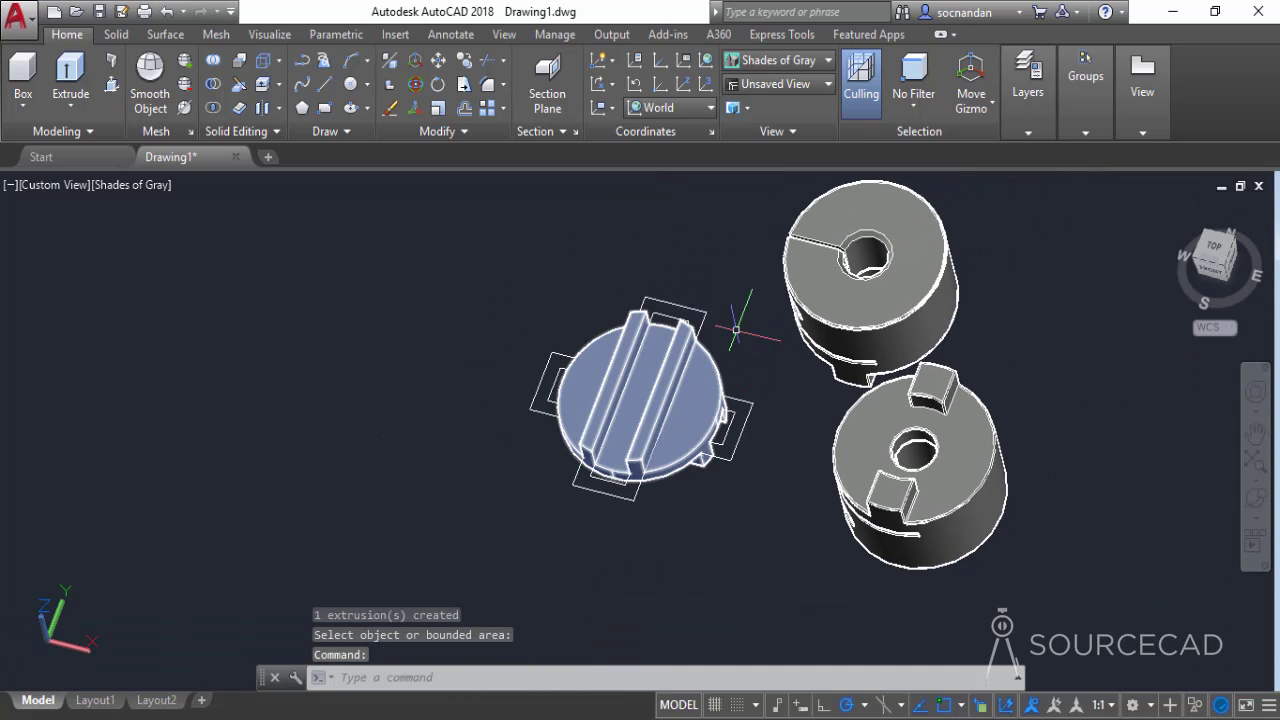
Step: Erase all four construction rectangles around the disc, gathering them with Select Similar
click(1255, 497)
drag(675, 443, 716, 429)
key(Escape)
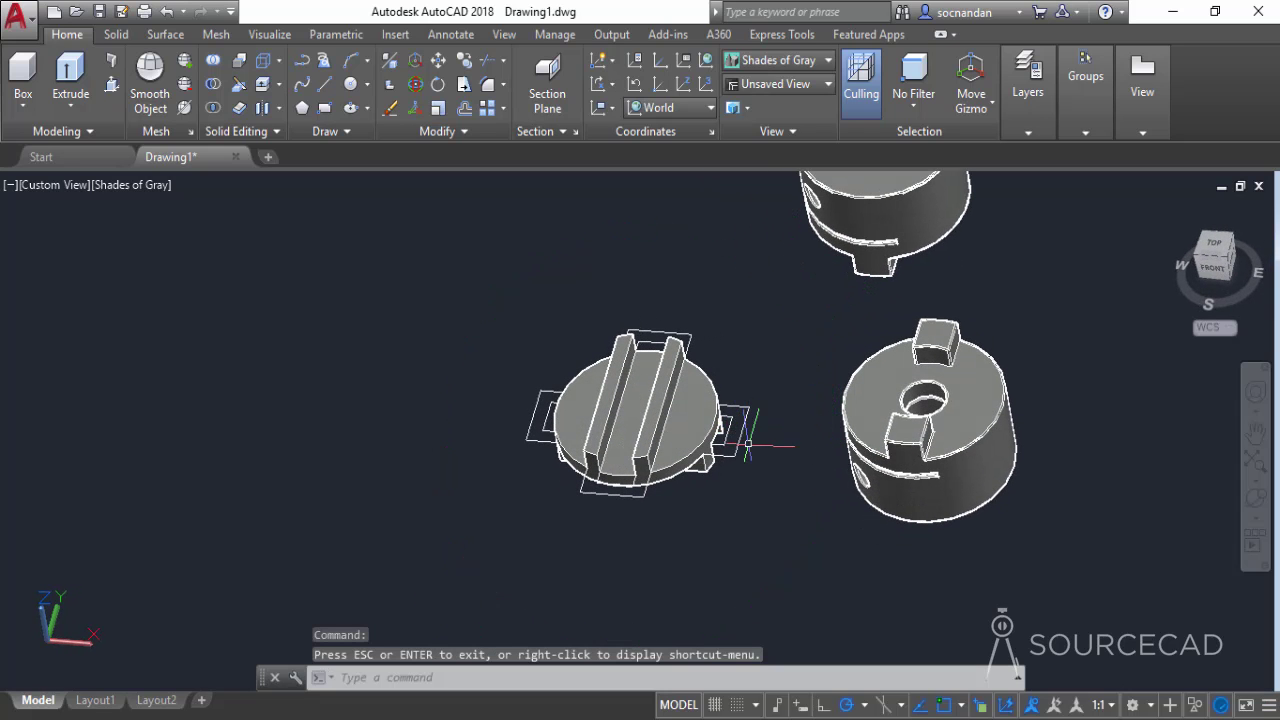
click(742, 435)
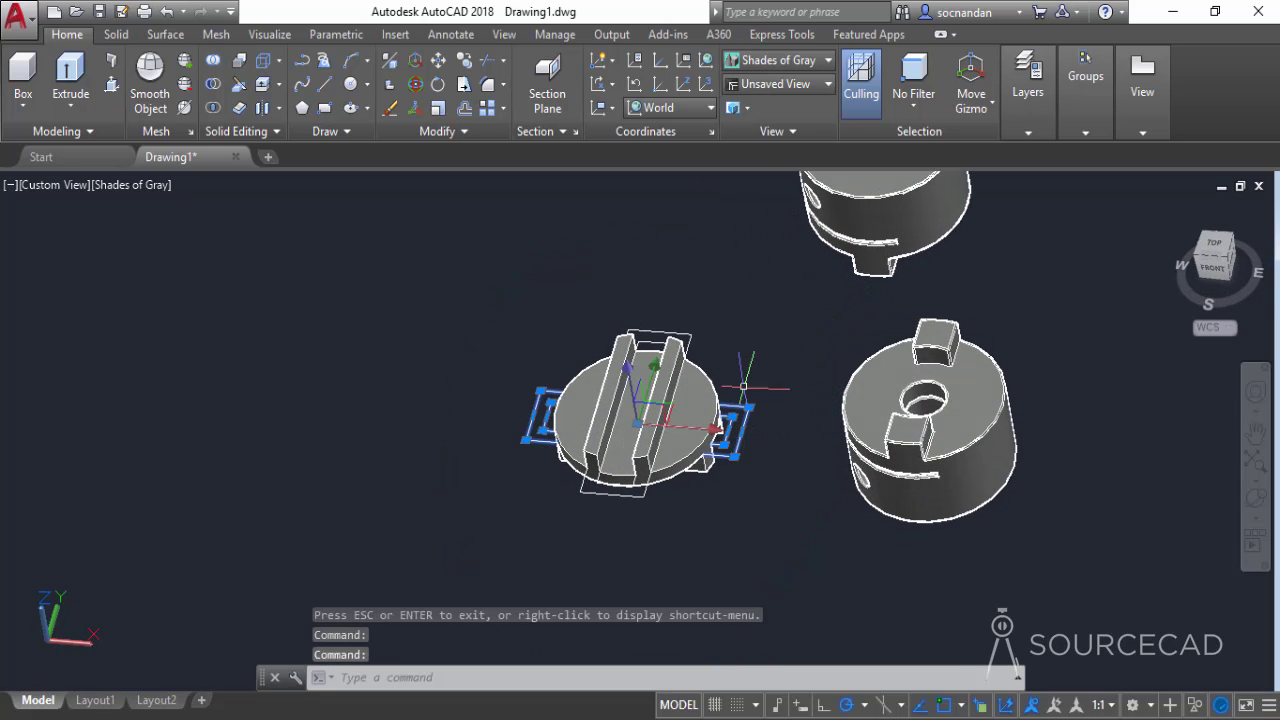
right_click(753, 322)
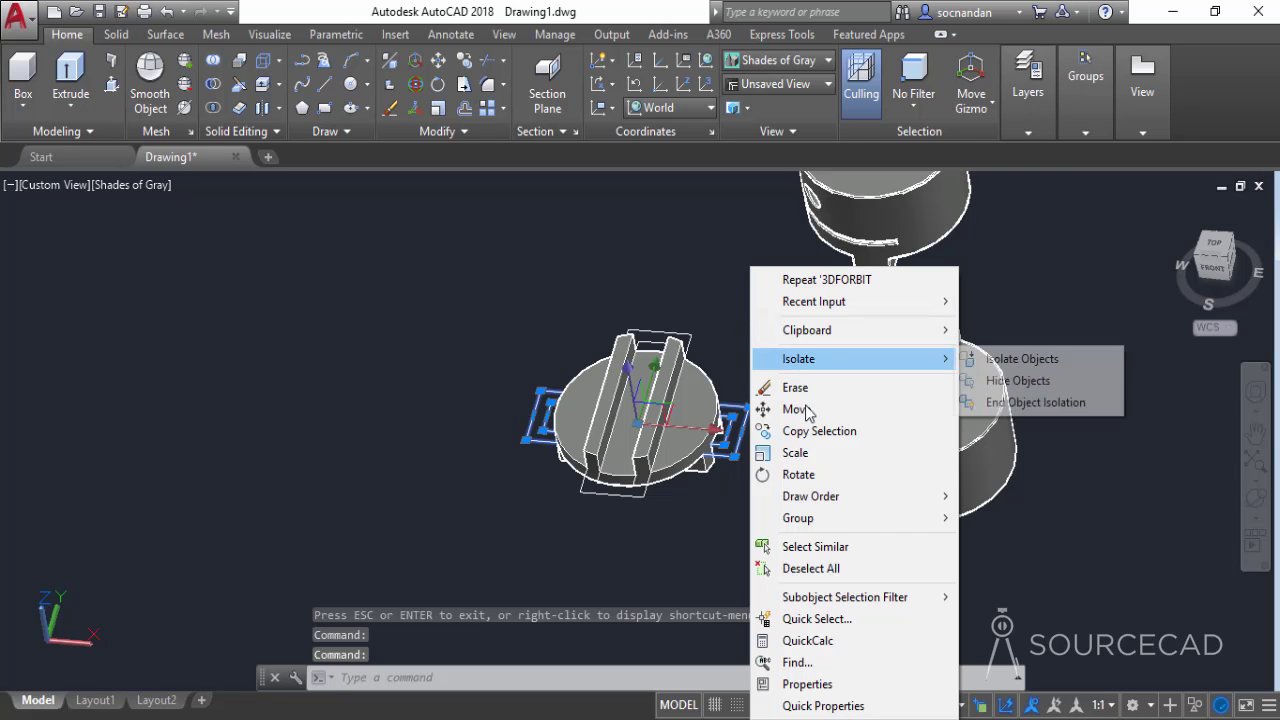
click(838, 548)
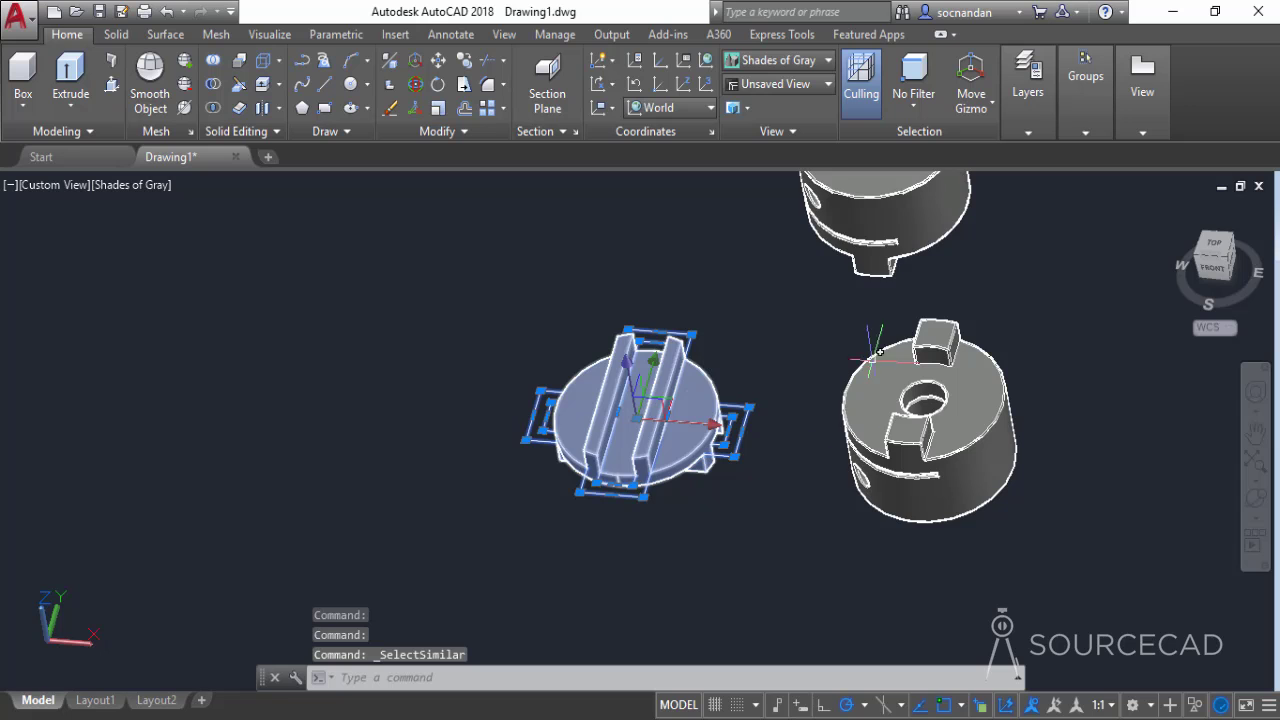
middle_drag(905, 240, 795, 350)
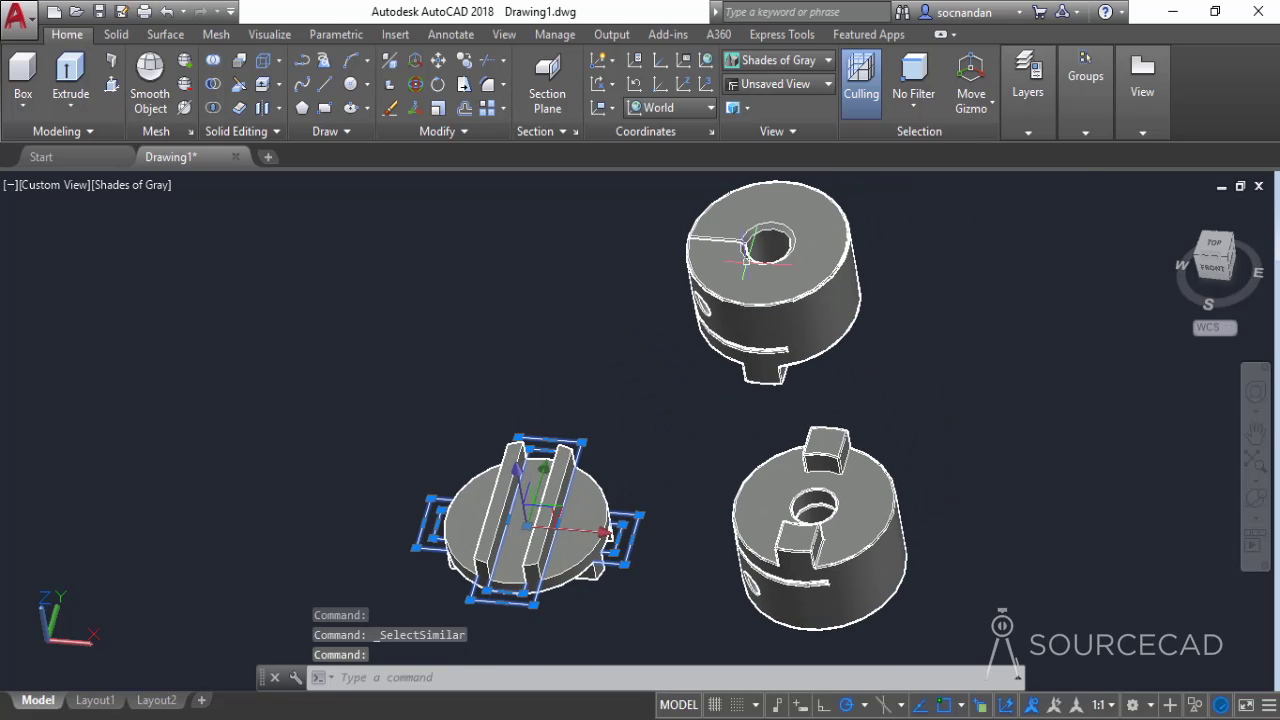
right_click(875, 357)
click(920, 386)
scroll(904, 413, down, 2)
middle_drag(904, 413, 794, 398)
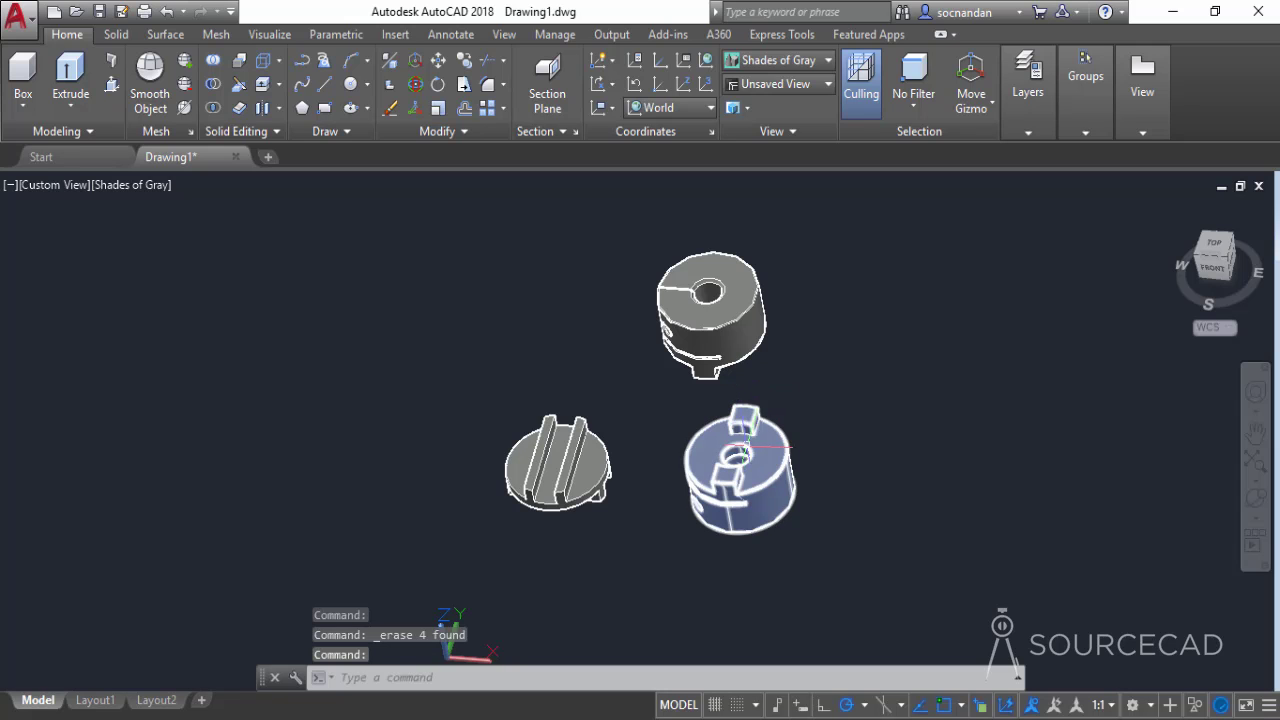
Step: Rotate the lower coupling half, with its lugs facing up, by 90 degrees about the Z axis with 3D Rotate
click(789, 457)
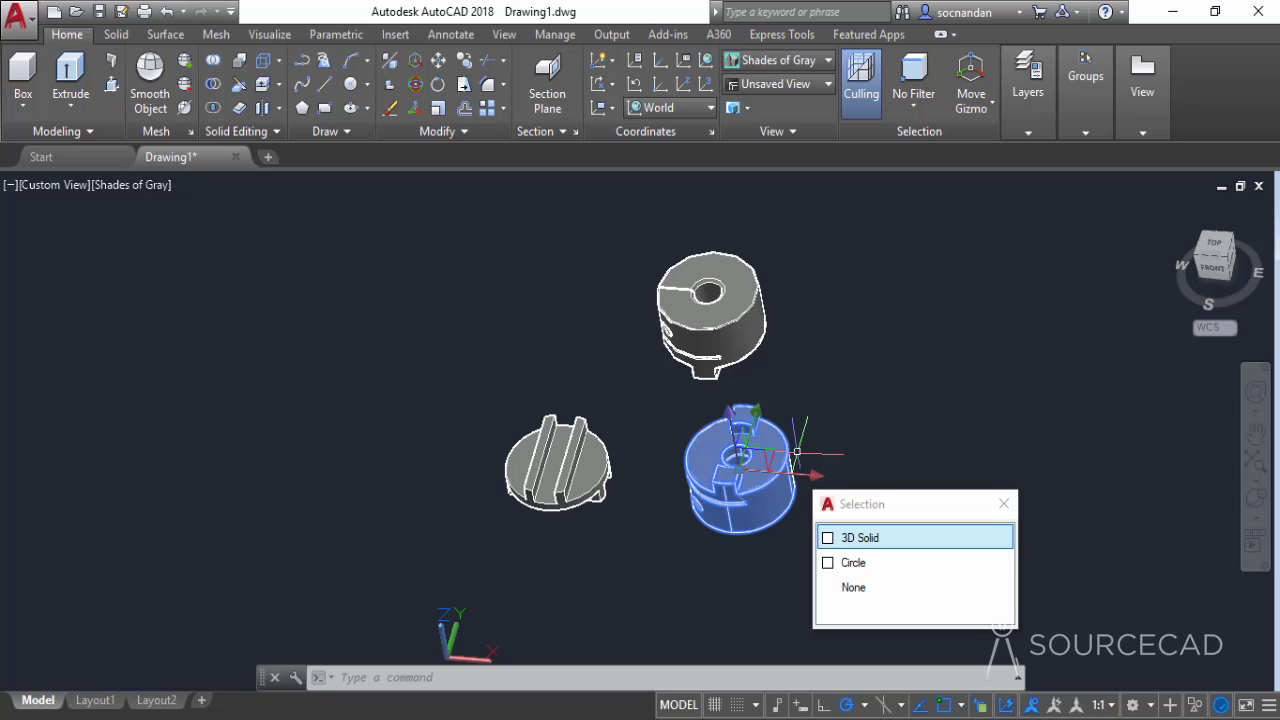
click(416, 86)
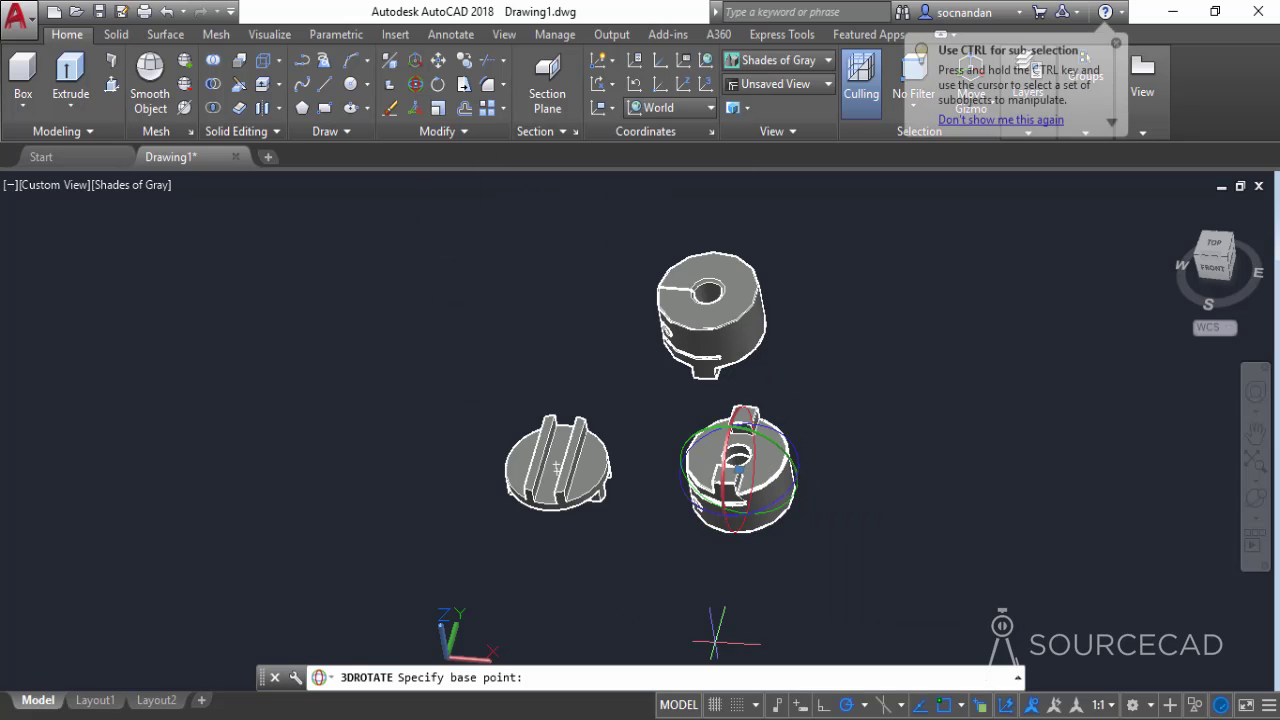
click(799, 457)
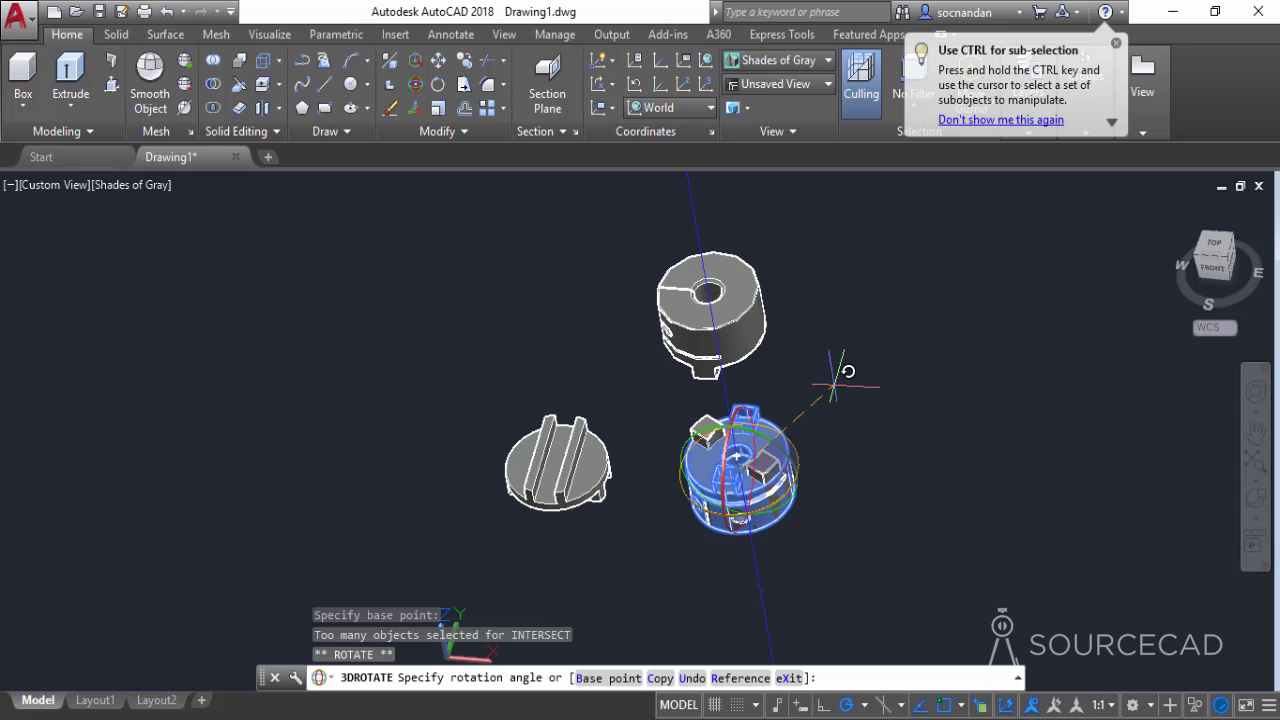
text(90)
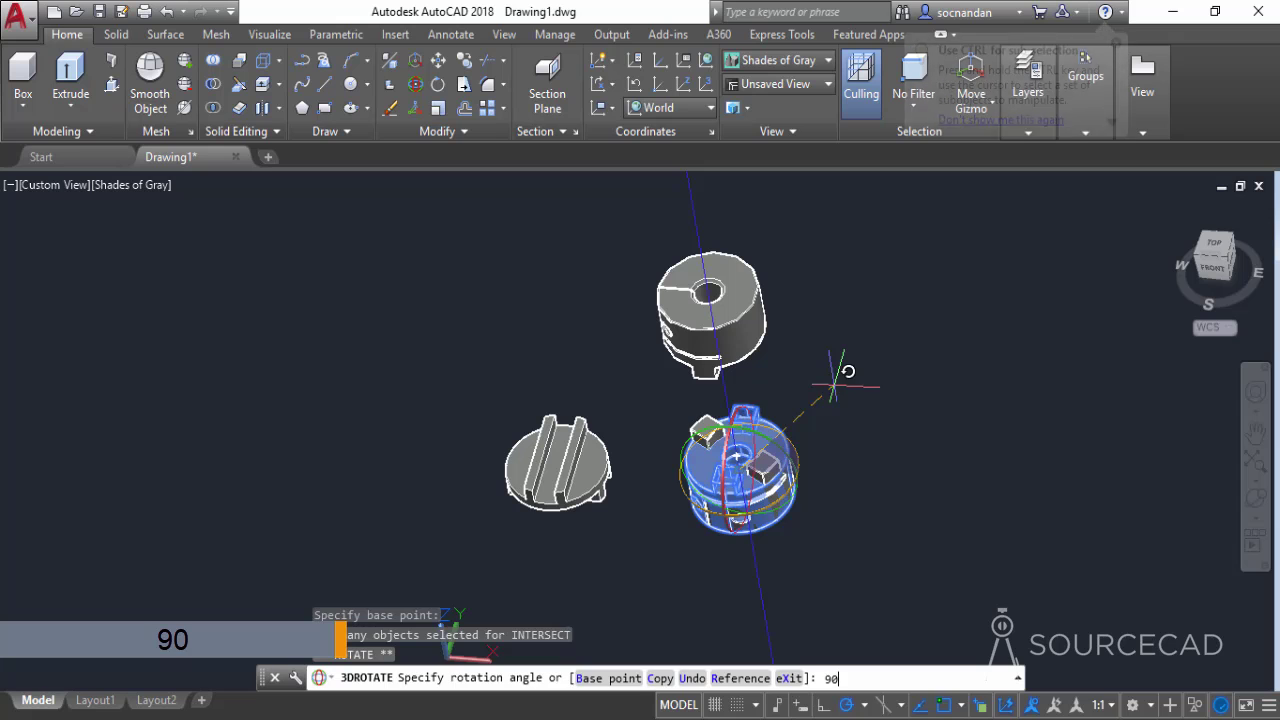
key(Return)
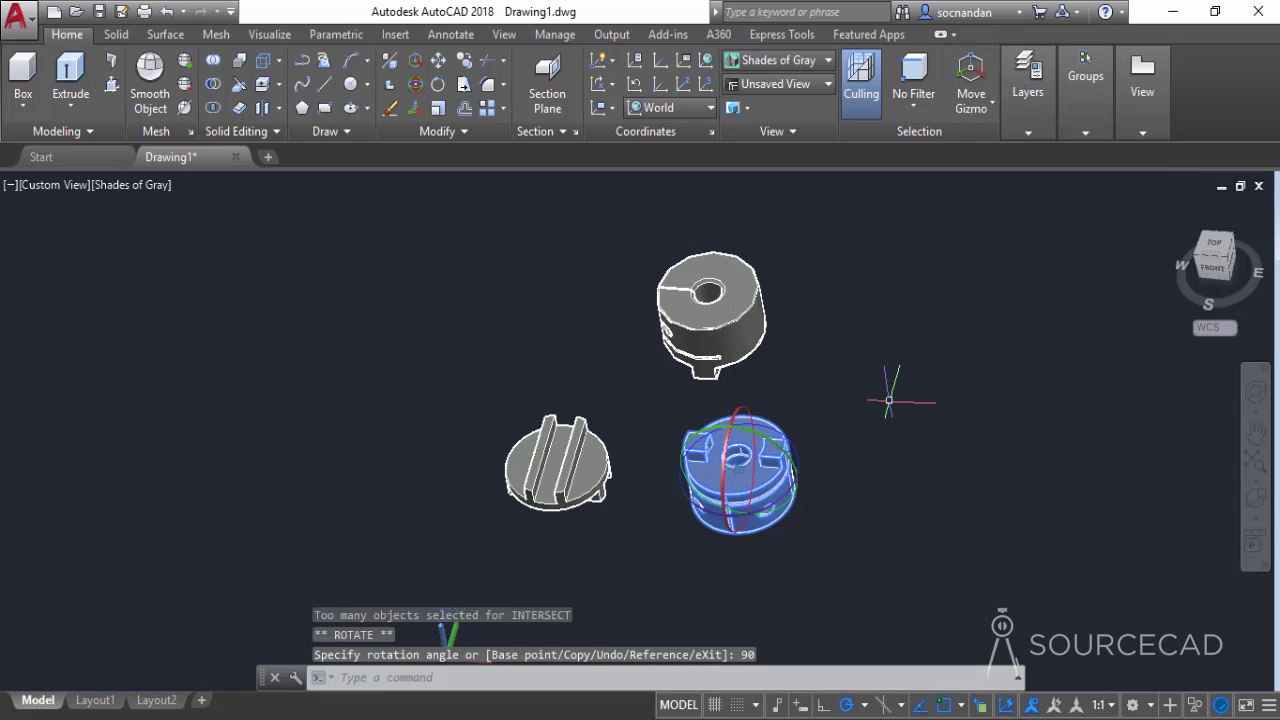
key(Escape)
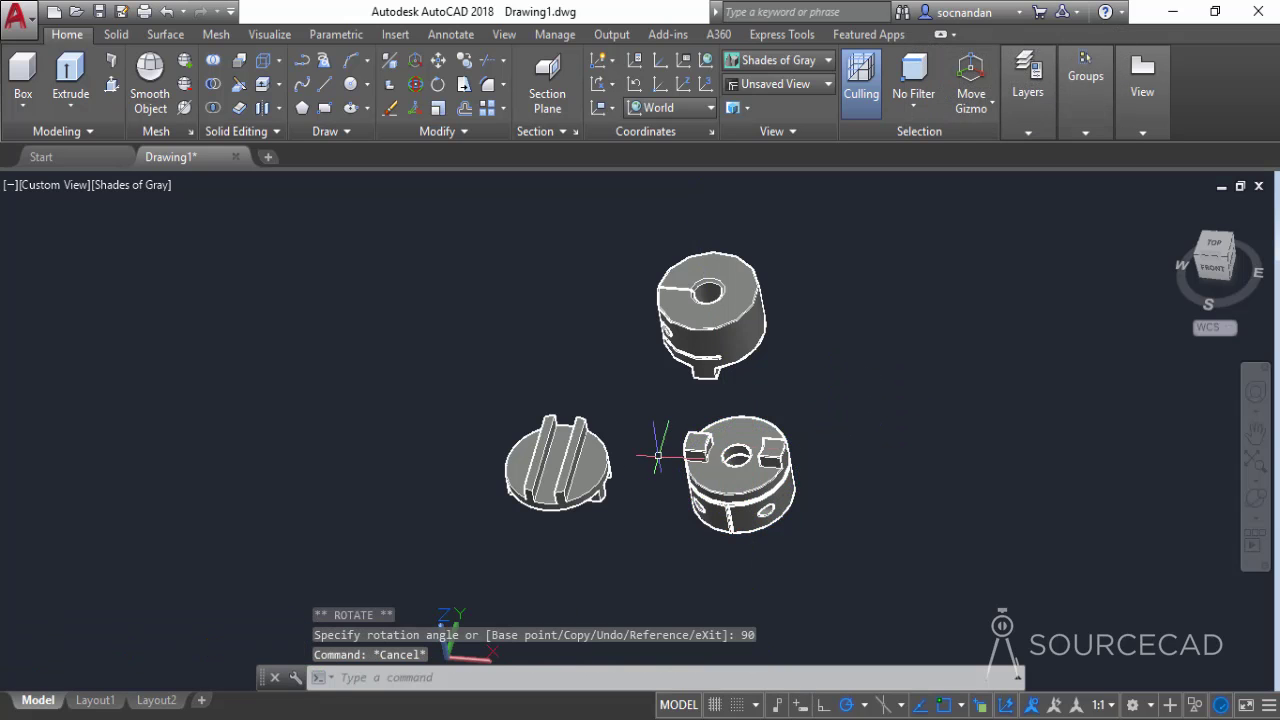
click(752, 443)
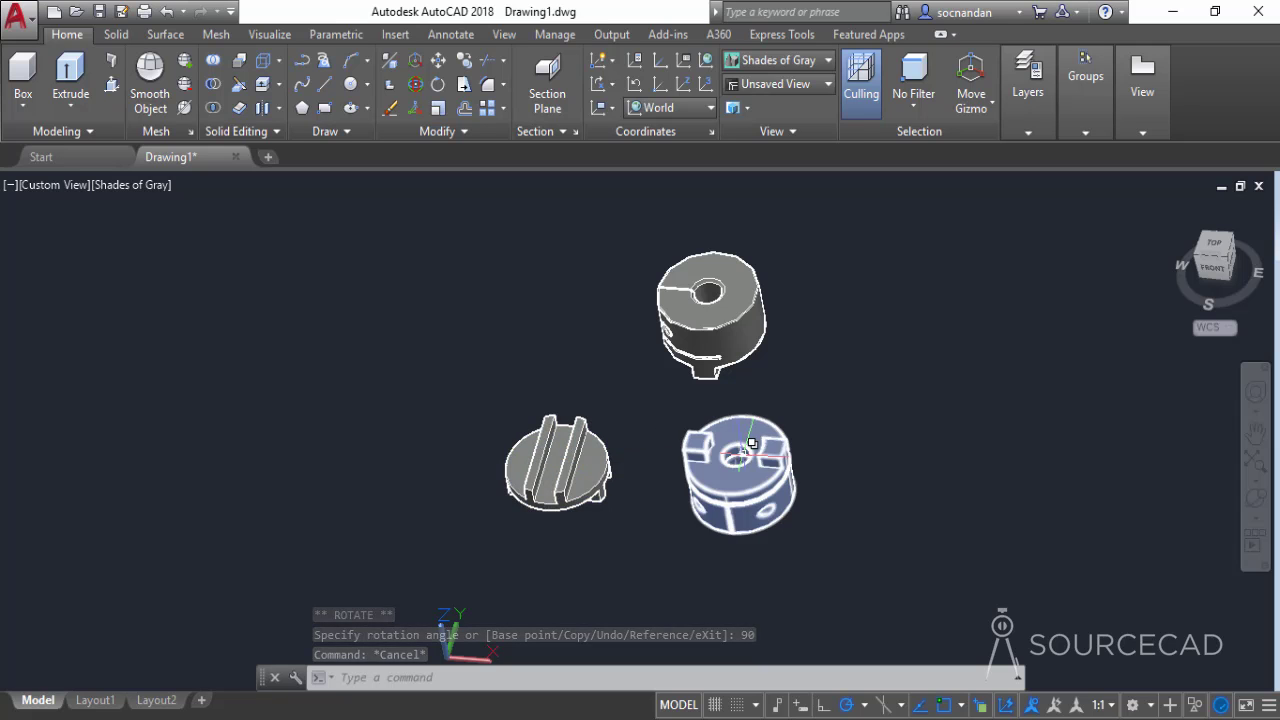
key(Escape)
Step: Move the ribbed disc by its centre onto the common axis of the coupling halves, between the two
click(570, 447)
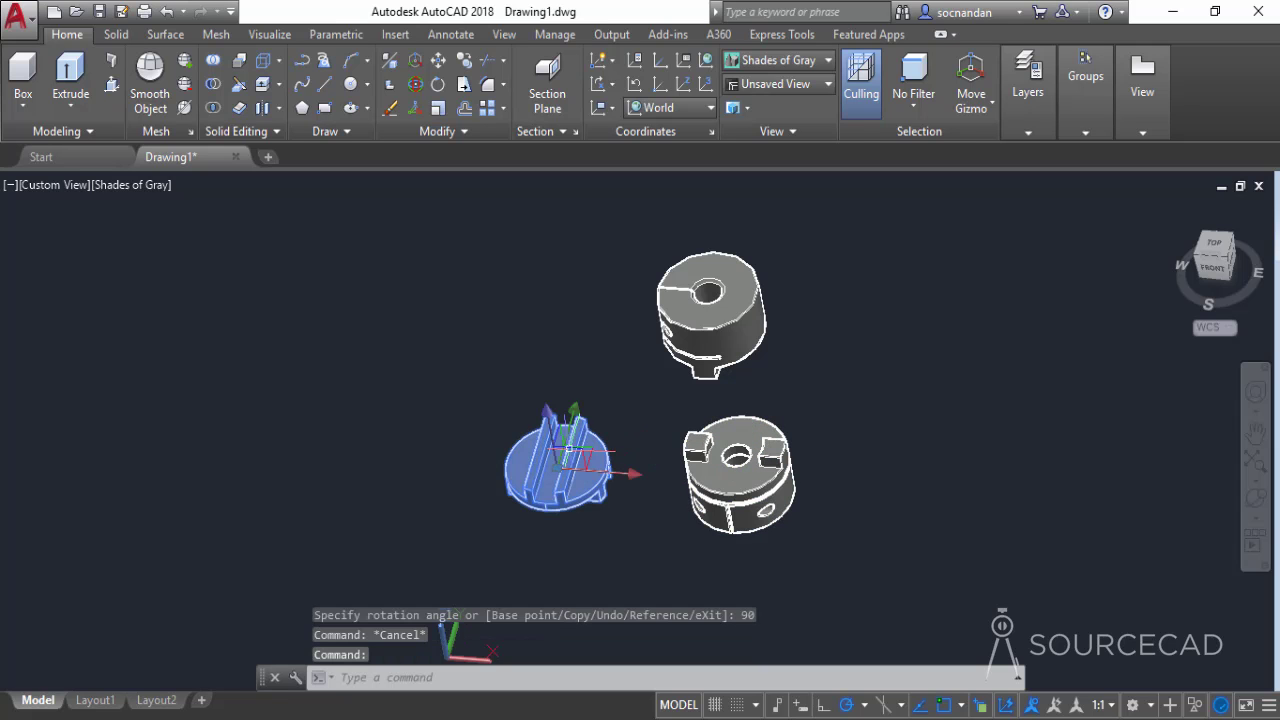
click(440, 63)
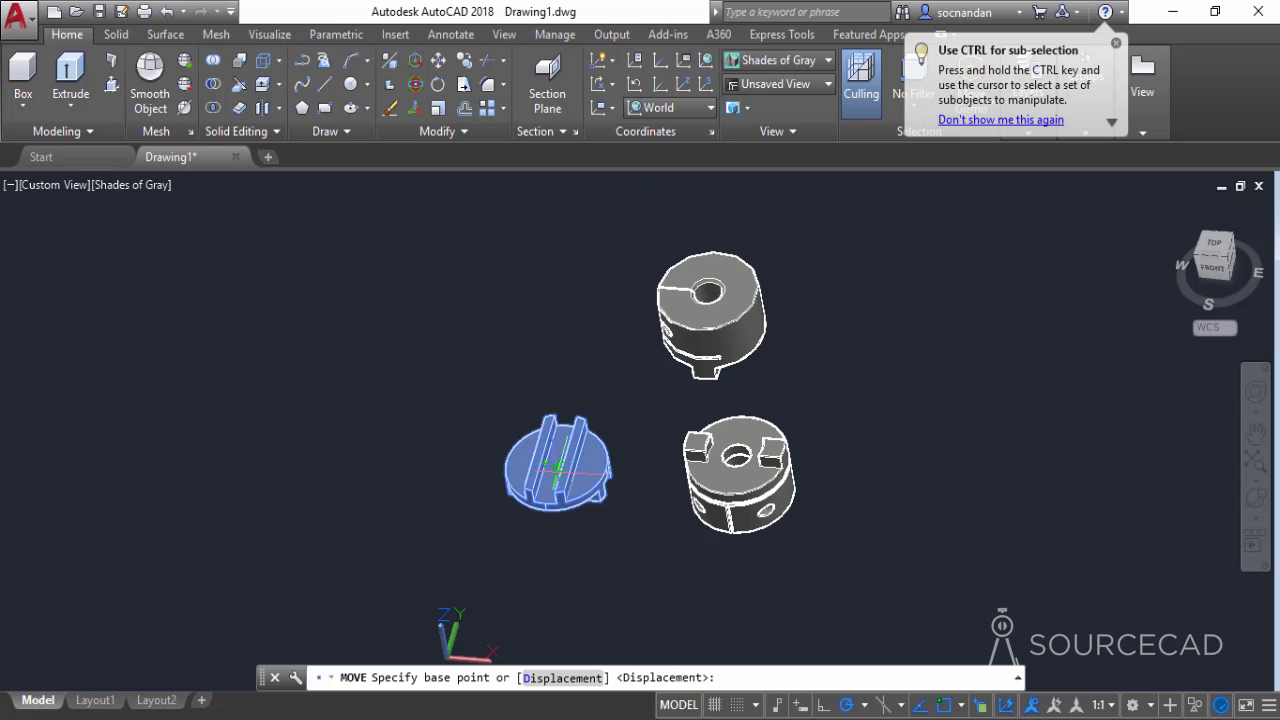
click(557, 466)
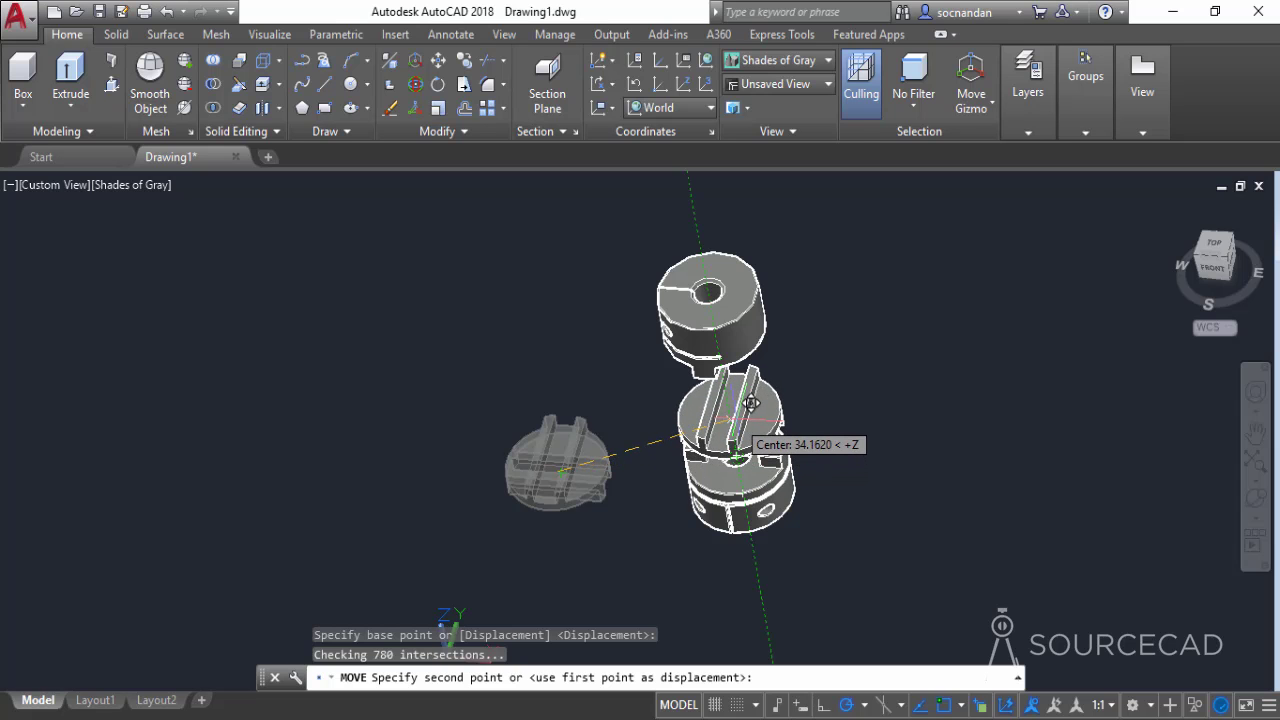
click(751, 403)
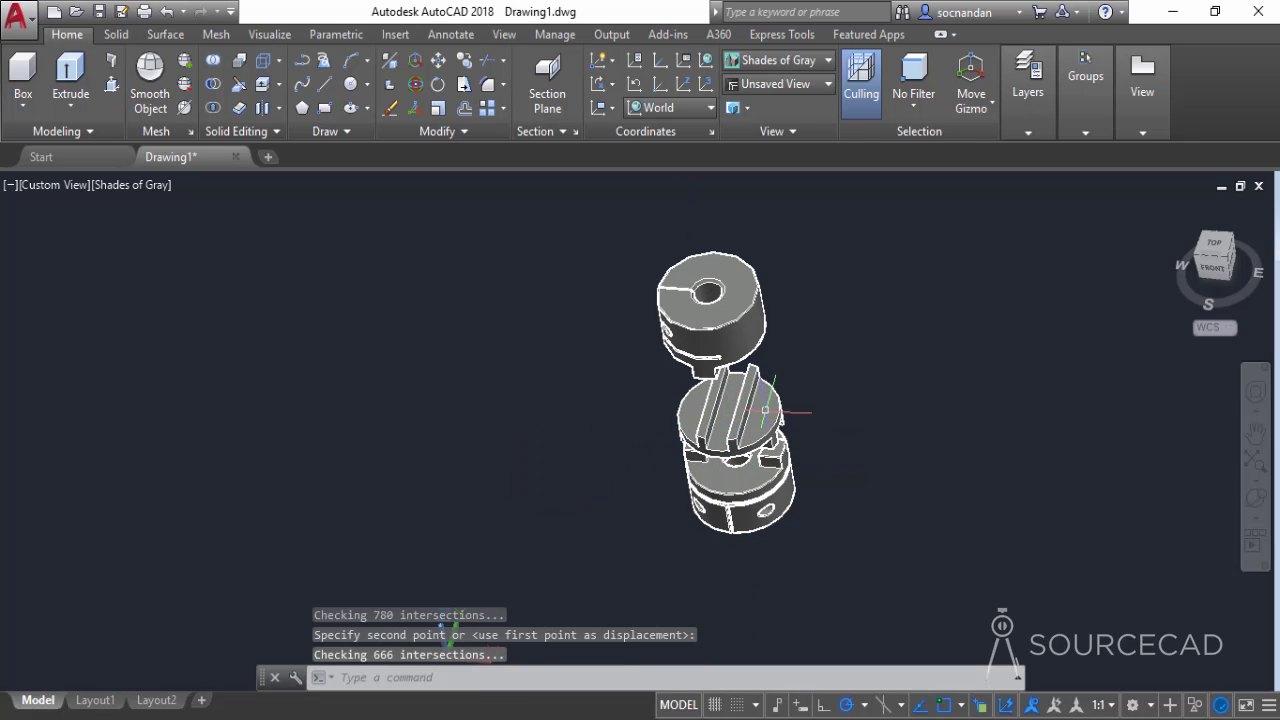
Step: Shift the ribbed disc a short distance along the common Z axis towards the upper coupling half
click(1256, 500)
drag(686, 502, 644, 358)
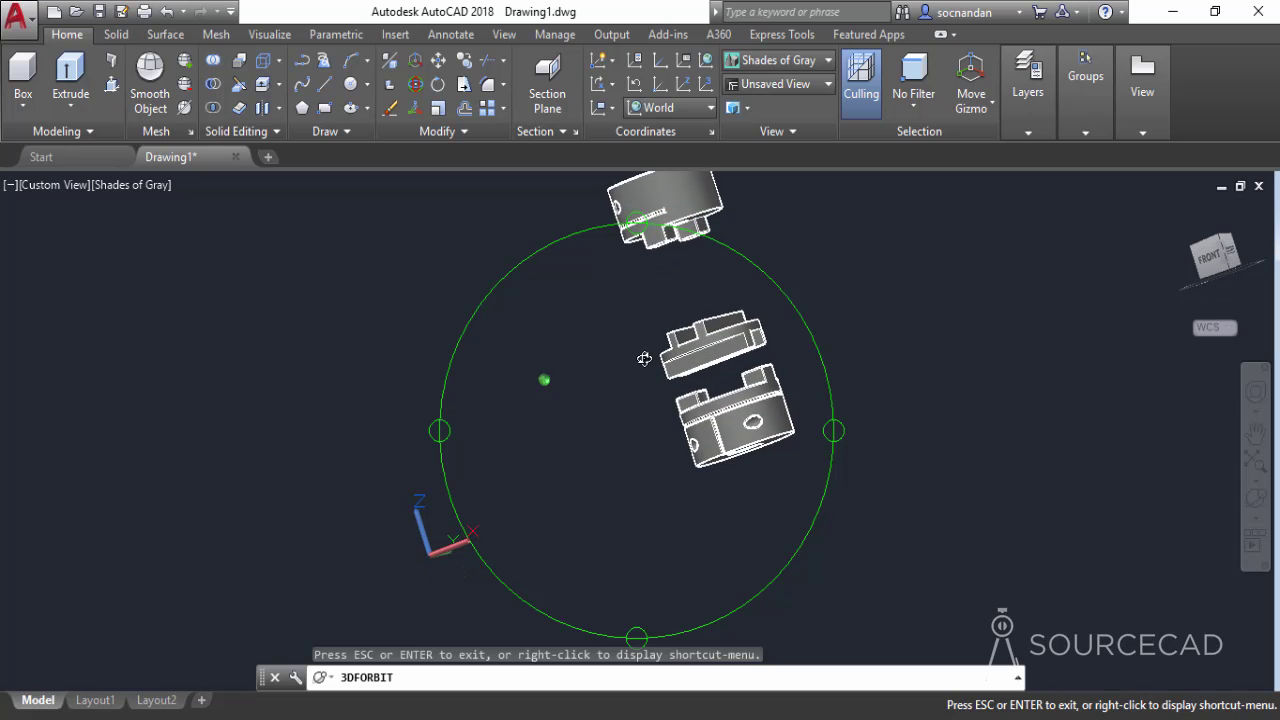
drag(622, 303, 680, 337)
right_click(670, 315)
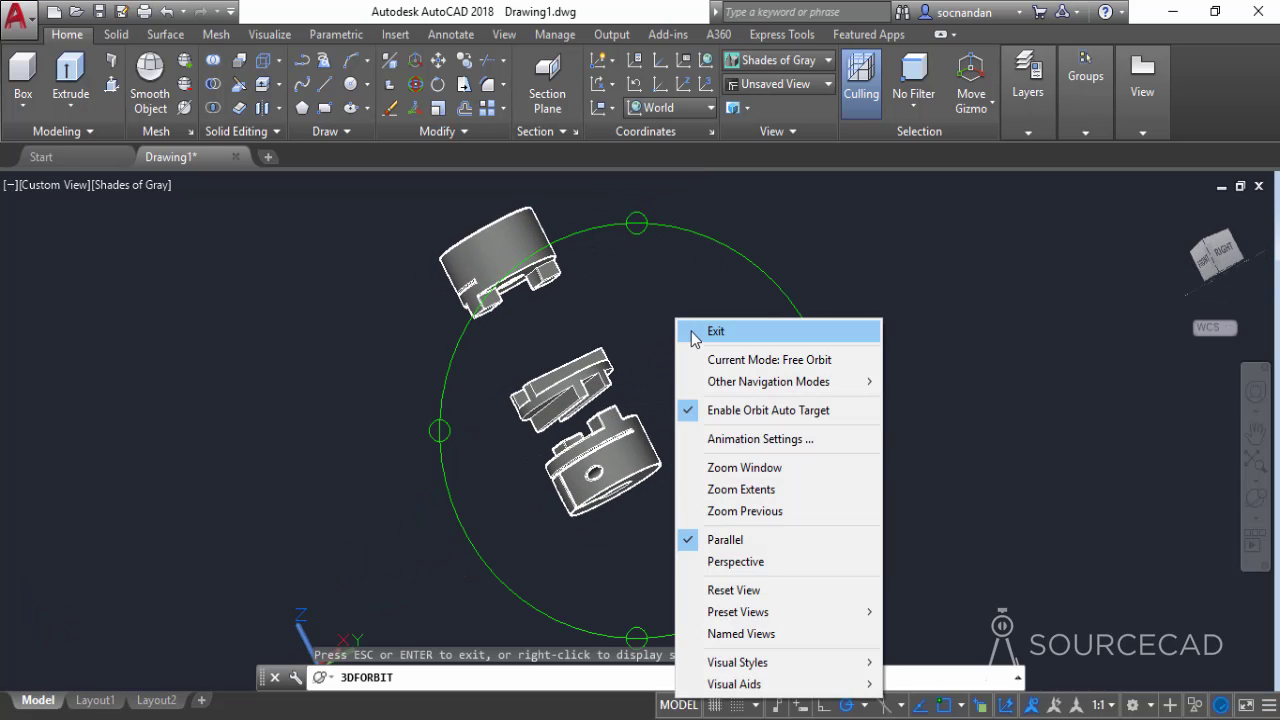
click(702, 331)
click(586, 358)
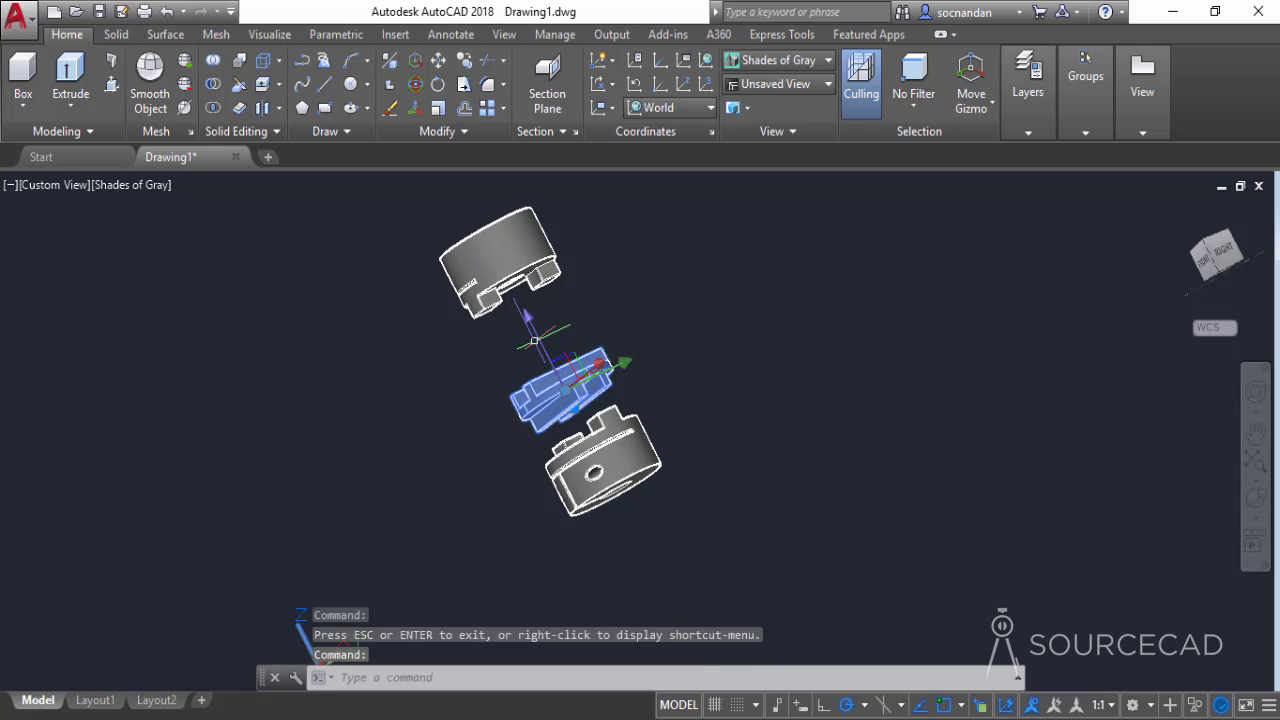
click(580, 372)
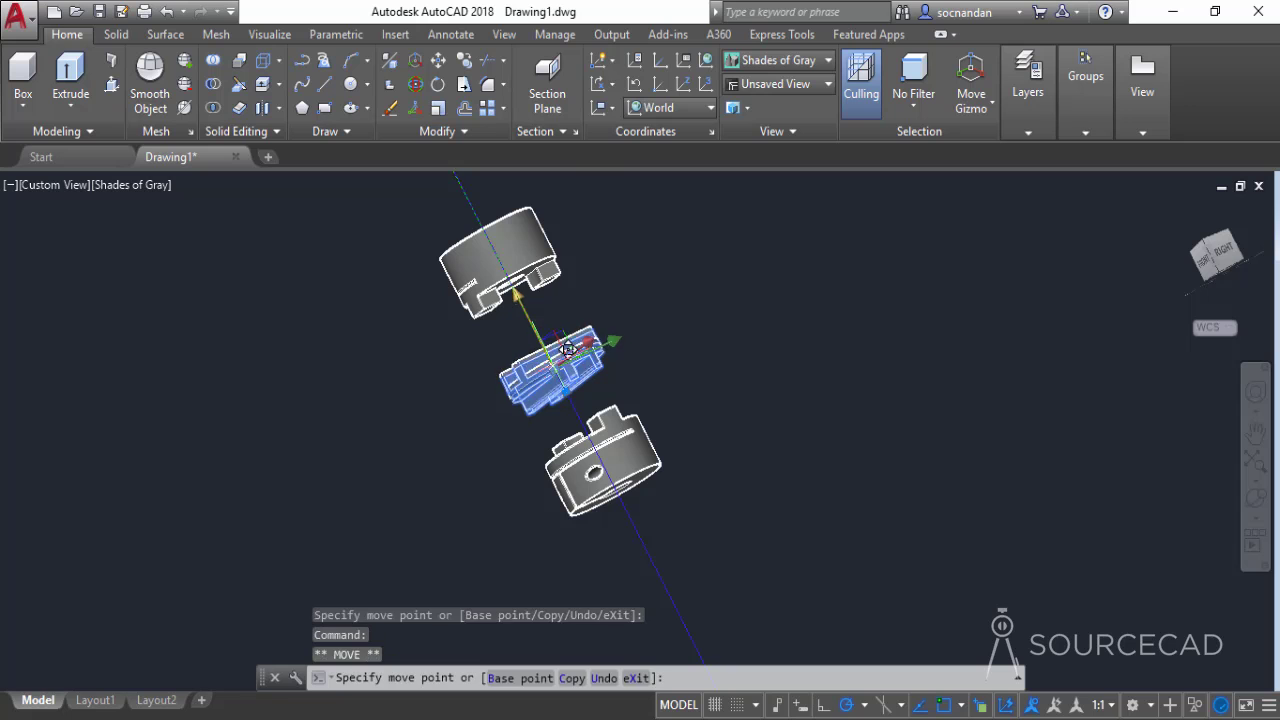
click(535, 340)
key(Escape)
Step: Examine the aligned coupling from several sides, checking how the disc's ribs face the lugs of both halves
scroll(533, 380, down, 3)
middle_drag(533, 380, 590, 437)
click(1255, 499)
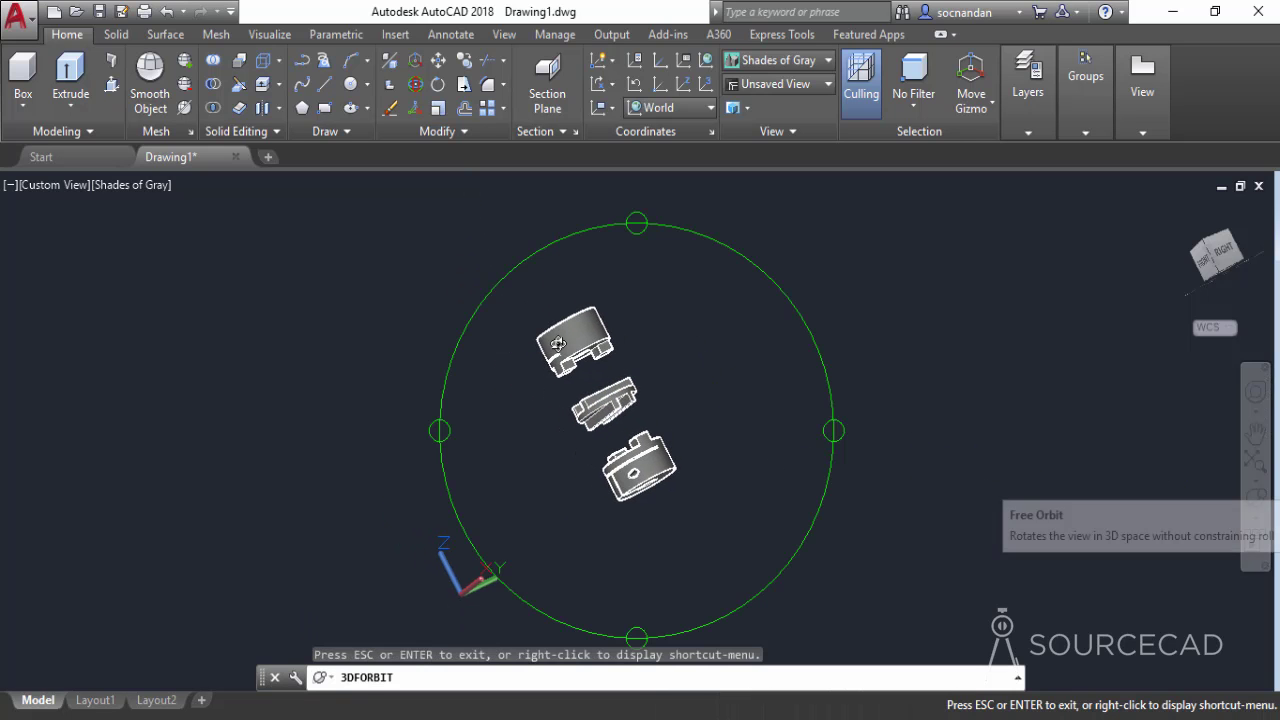
drag(990, 472, 530, 478)
scroll(532, 475, up, 5)
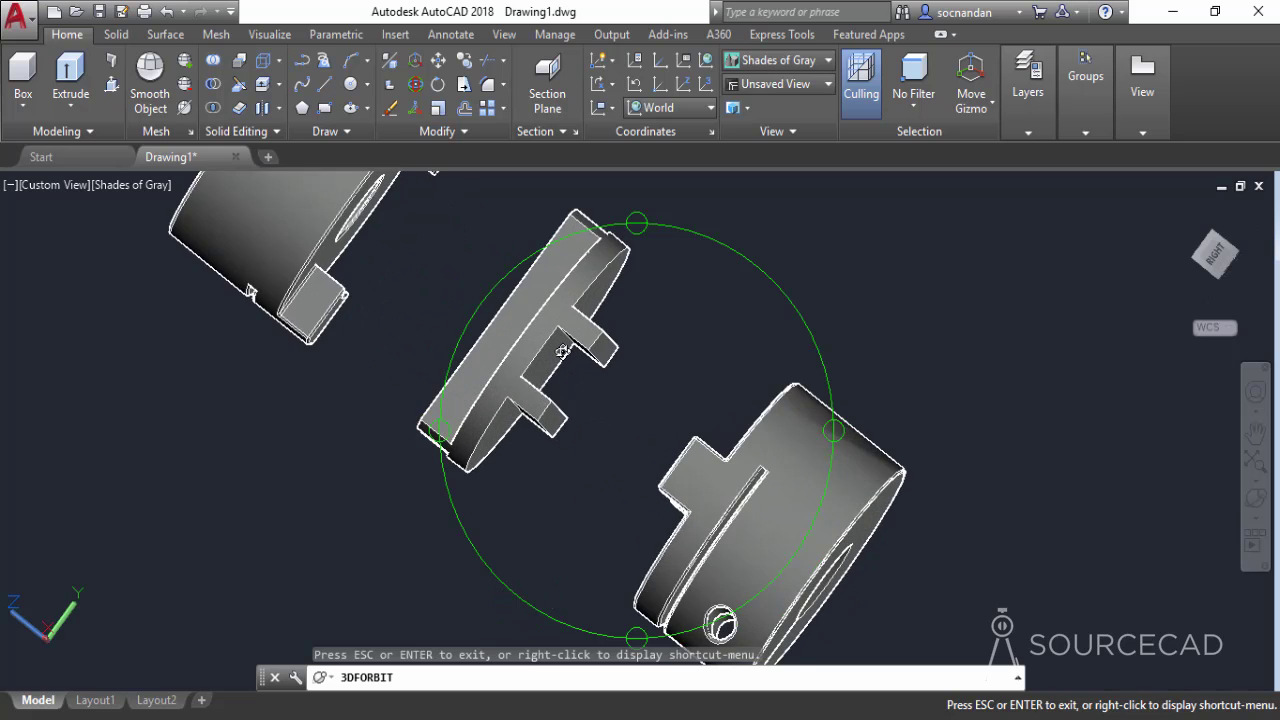
scroll(563, 352, down, 3)
drag(563, 352, 669, 361)
drag(718, 439, 641, 371)
drag(536, 282, 432, 407)
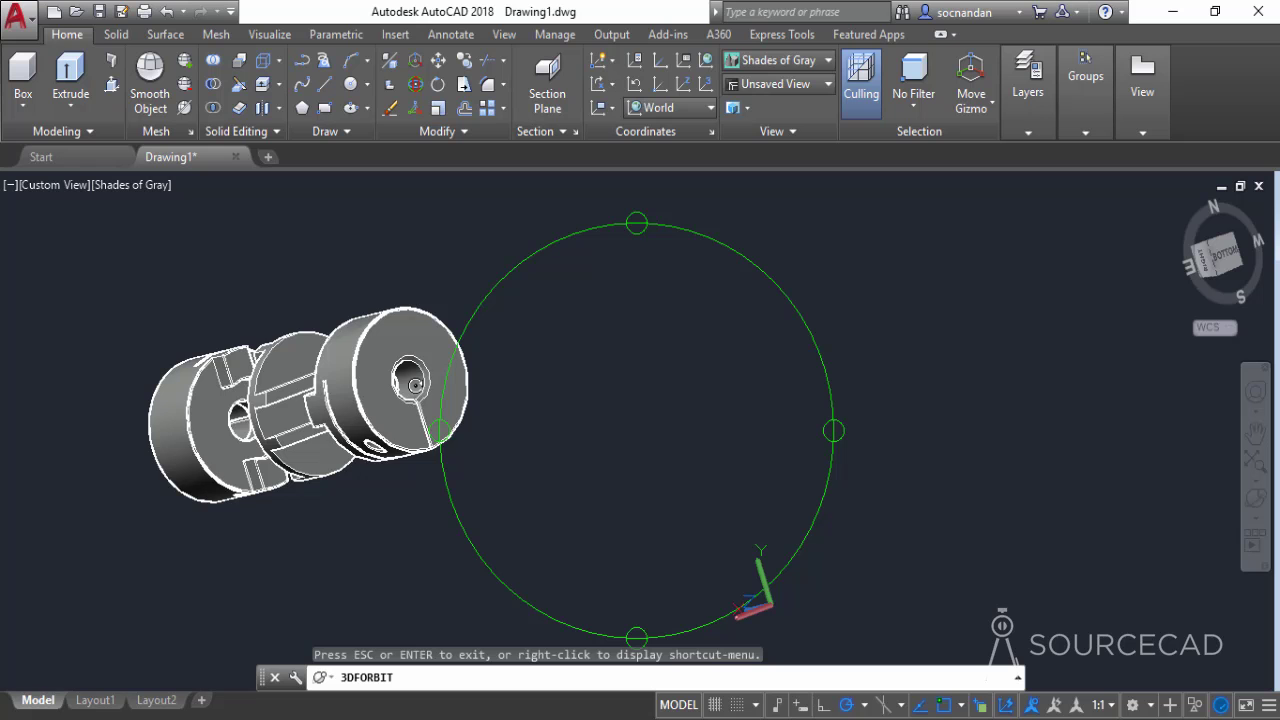
drag(538, 382, 627, 324)
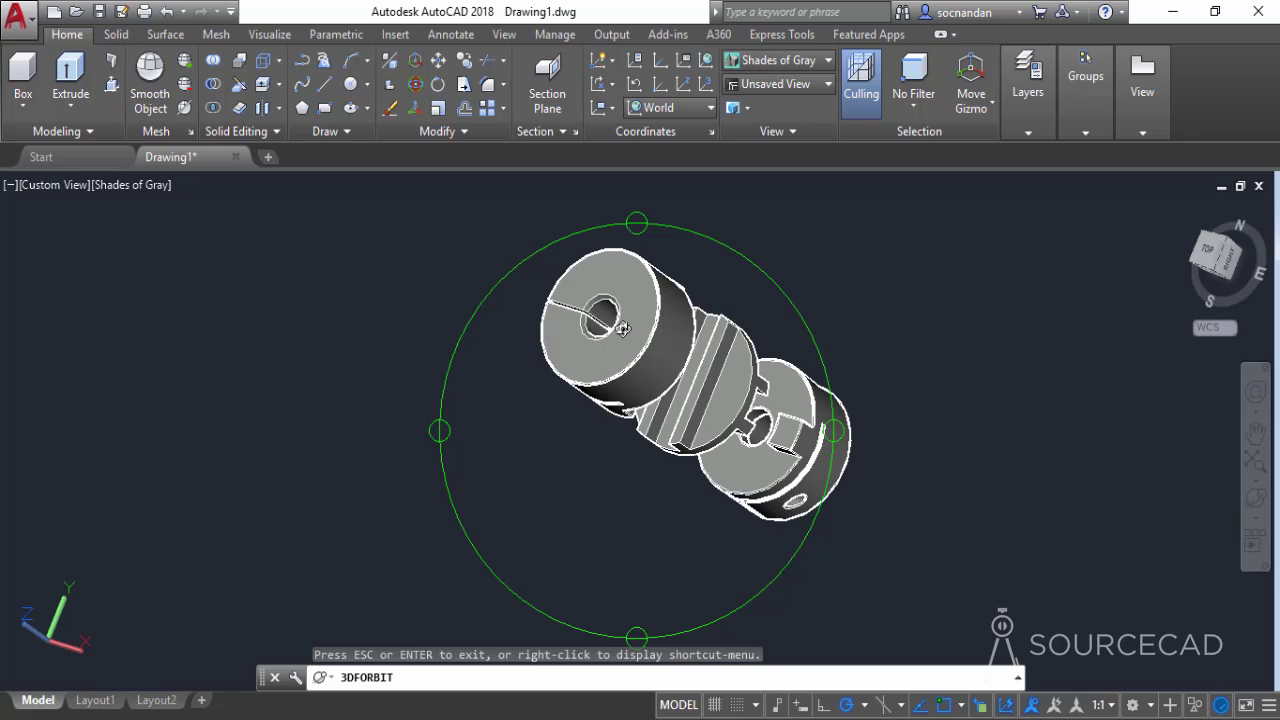
key(Escape)
Step: Draw a 20 by 4 rectangle beside the coupling in the top view
scroll(597, 312, up, 3)
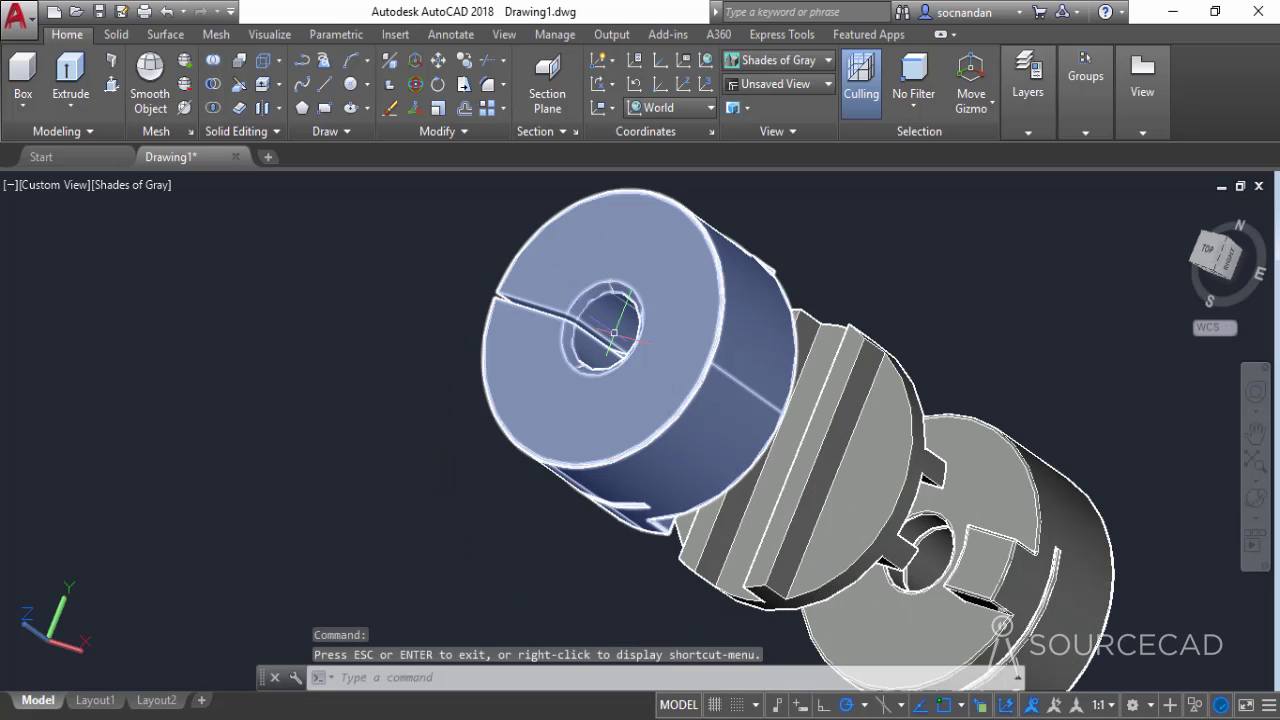
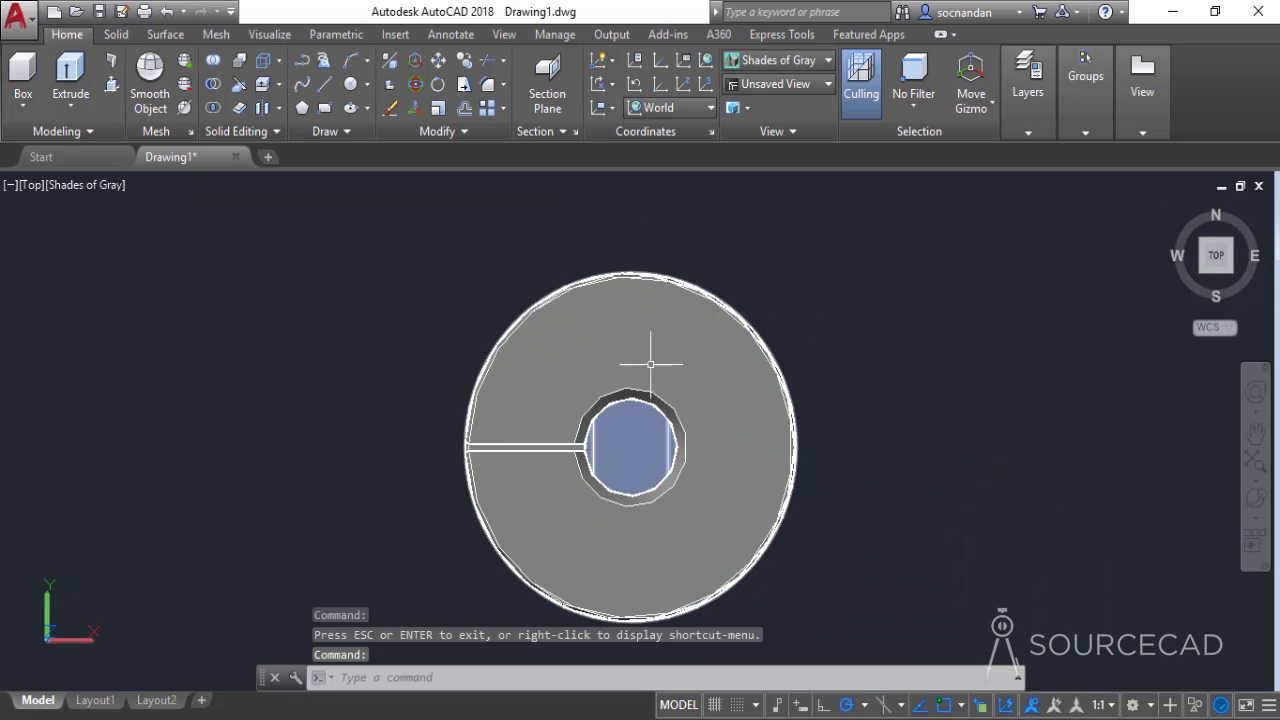
click(324, 108)
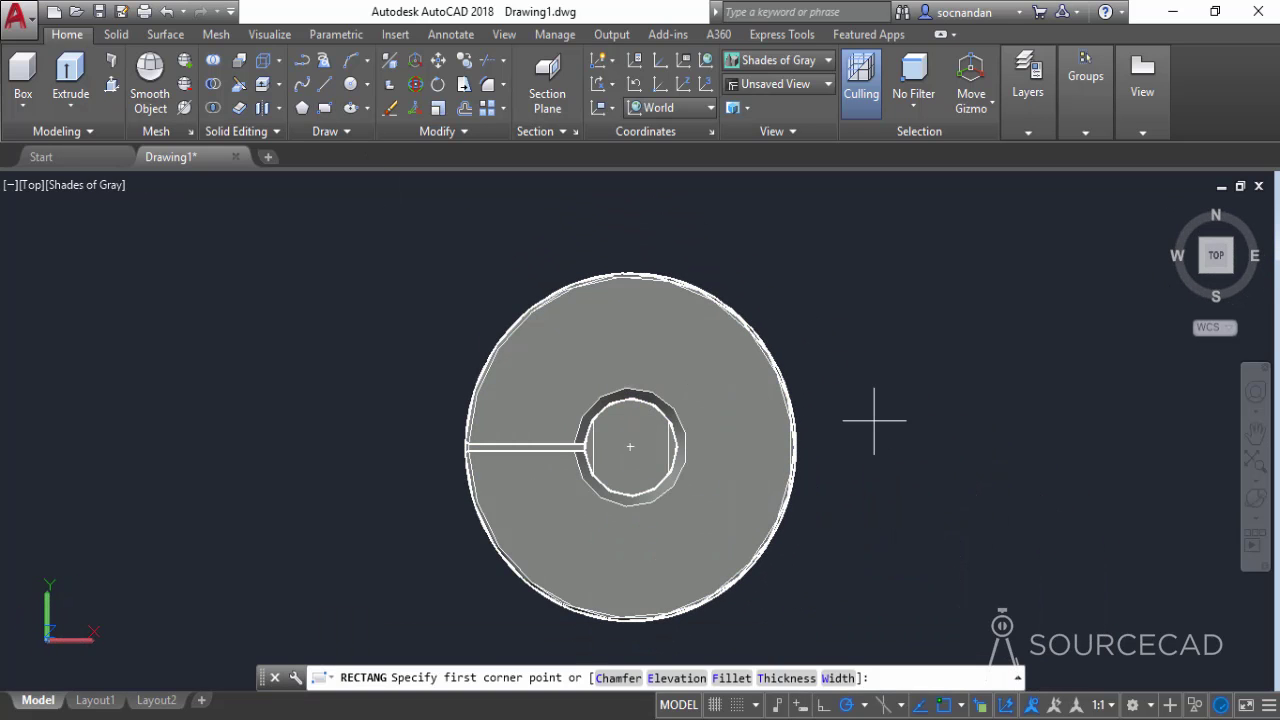
click(876, 437)
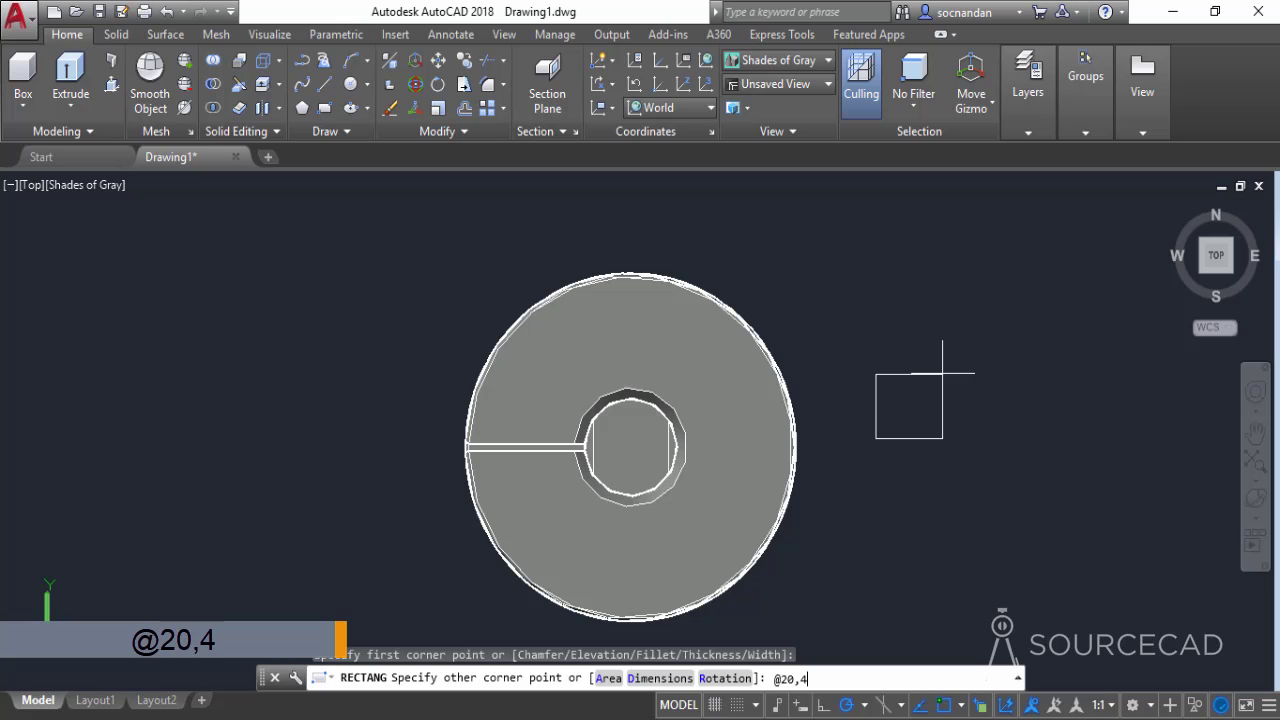
text(@20,4)
key(Return)
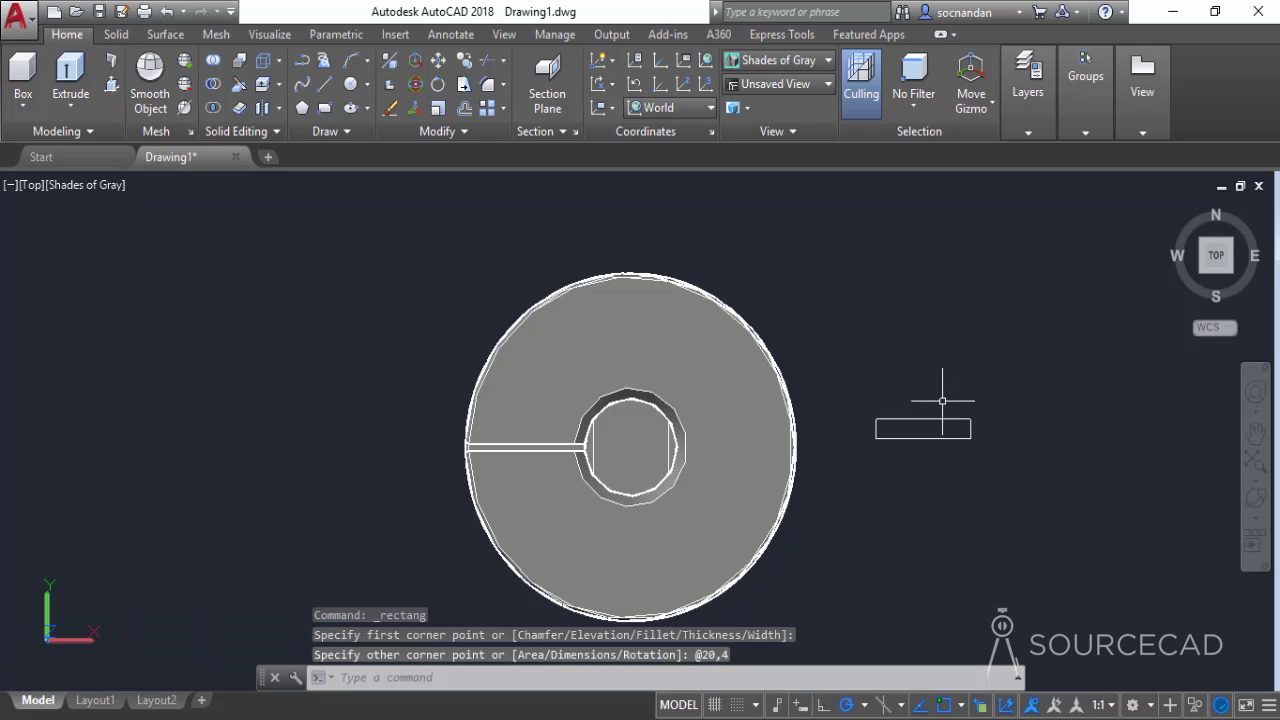
Step: Move the rectangle by the midpoint of its short inner edge to the centre of the coupling's bore
click(945, 403)
click(903, 438)
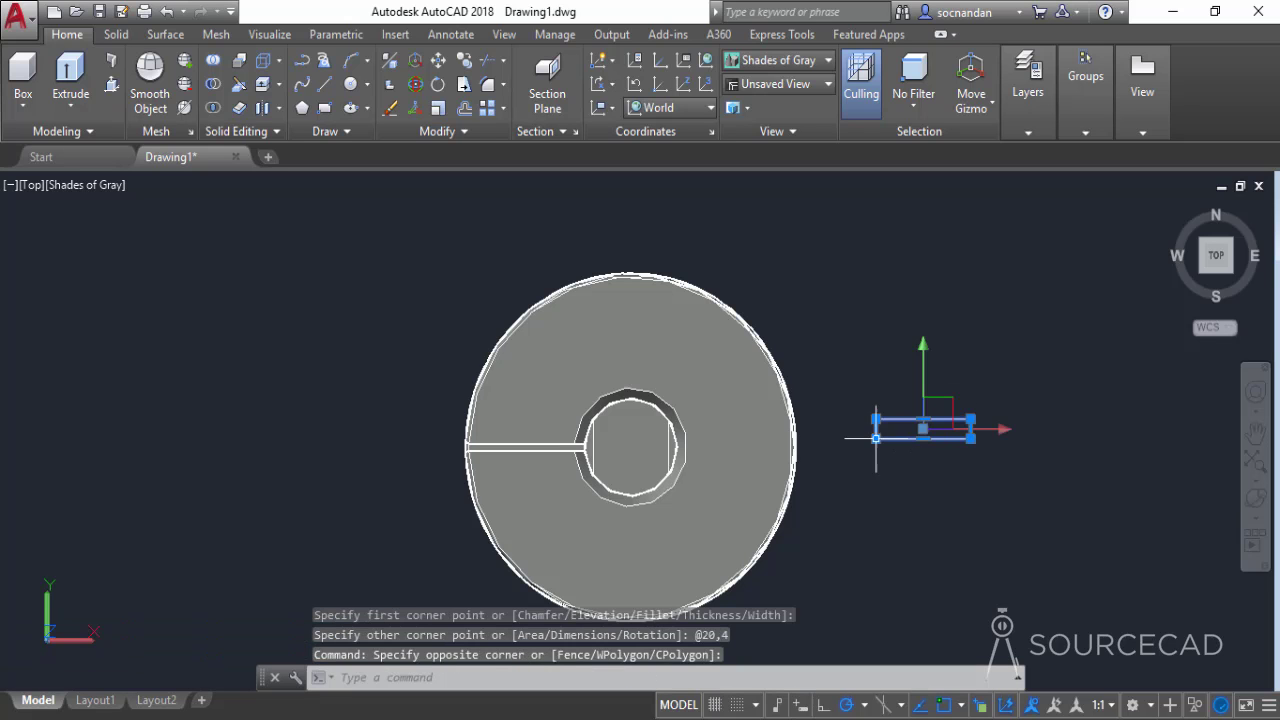
click(440, 60)
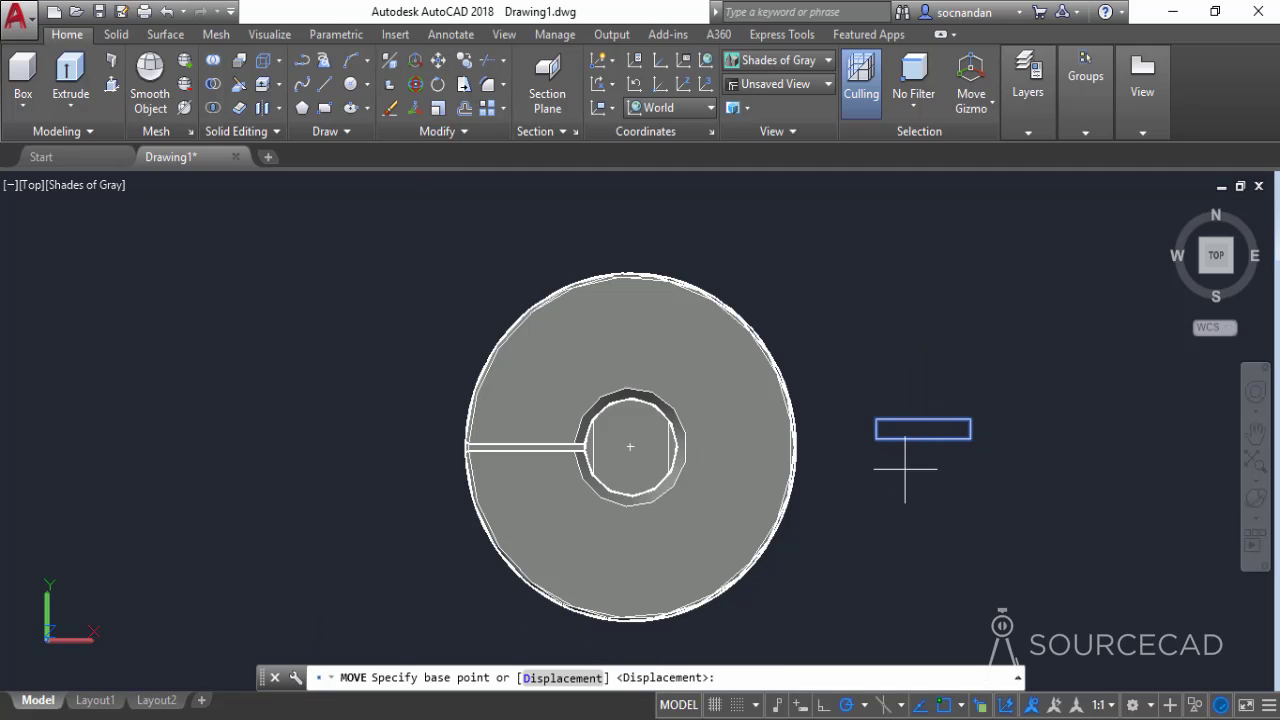
click(876, 430)
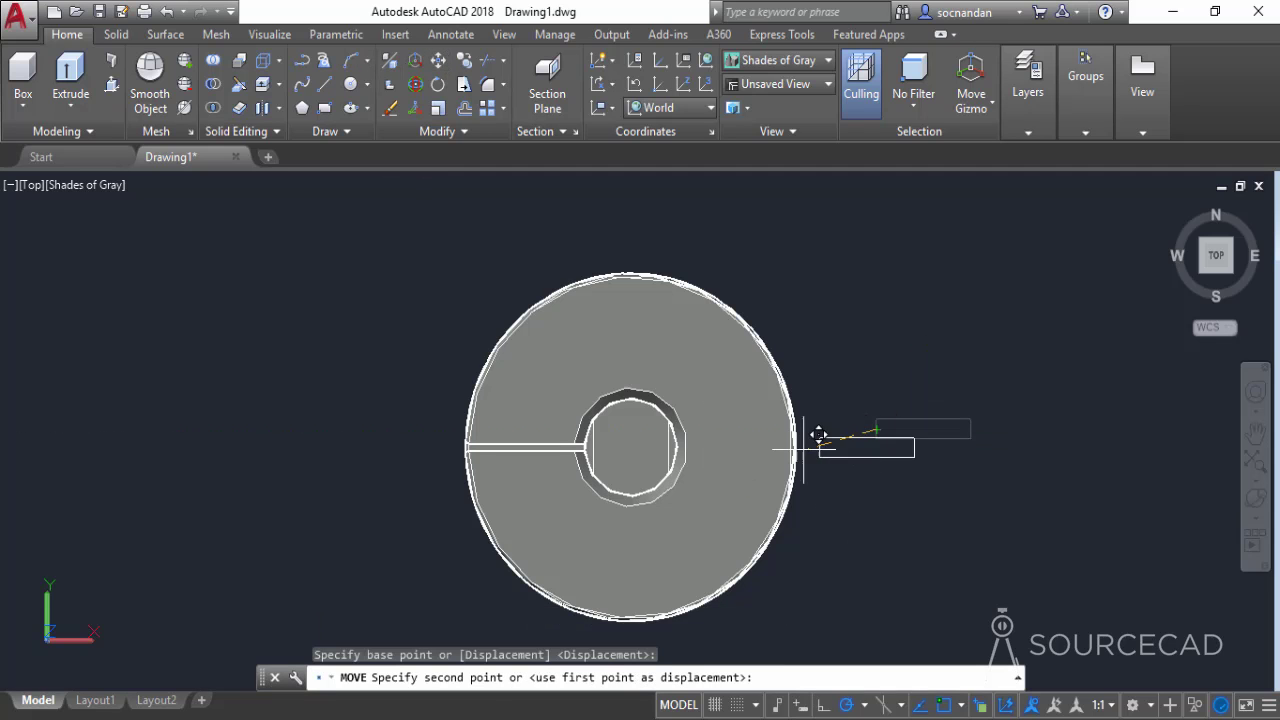
click(645, 431)
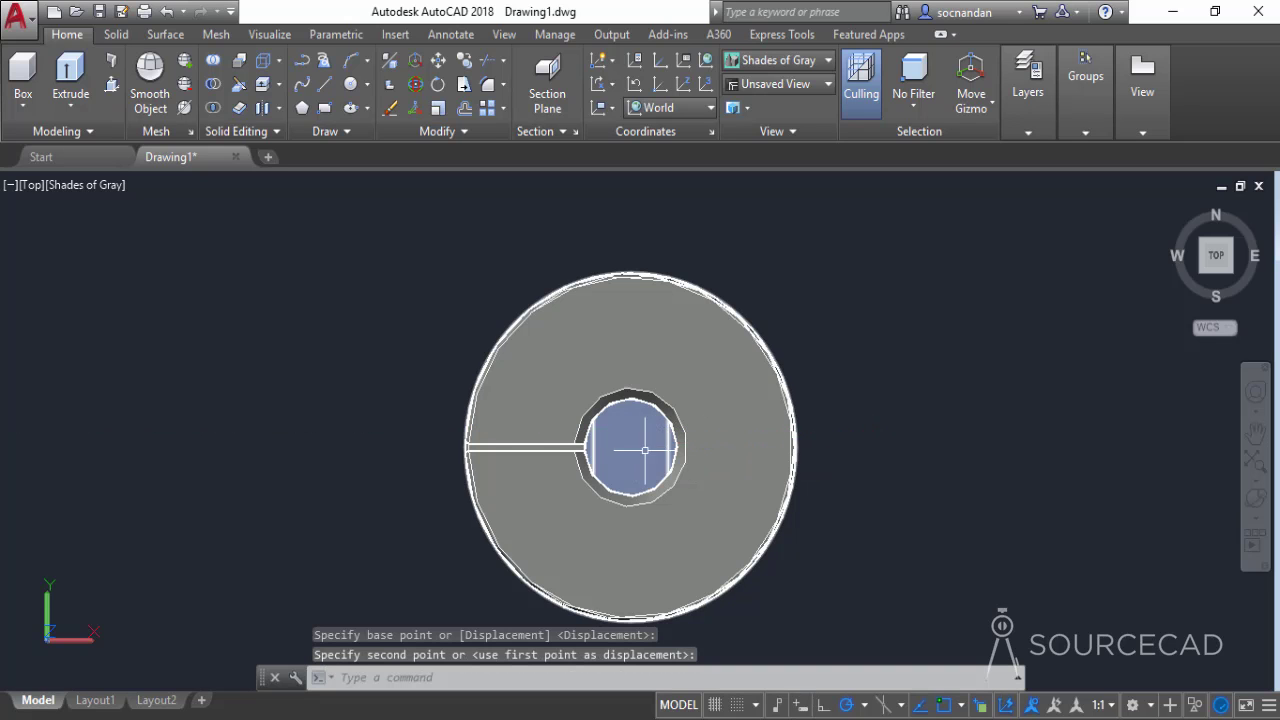
Step: Raise the rectangle along the Z axis from the lower half's bore to above the upper coupling half
click(1257, 500)
drag(657, 572, 662, 395)
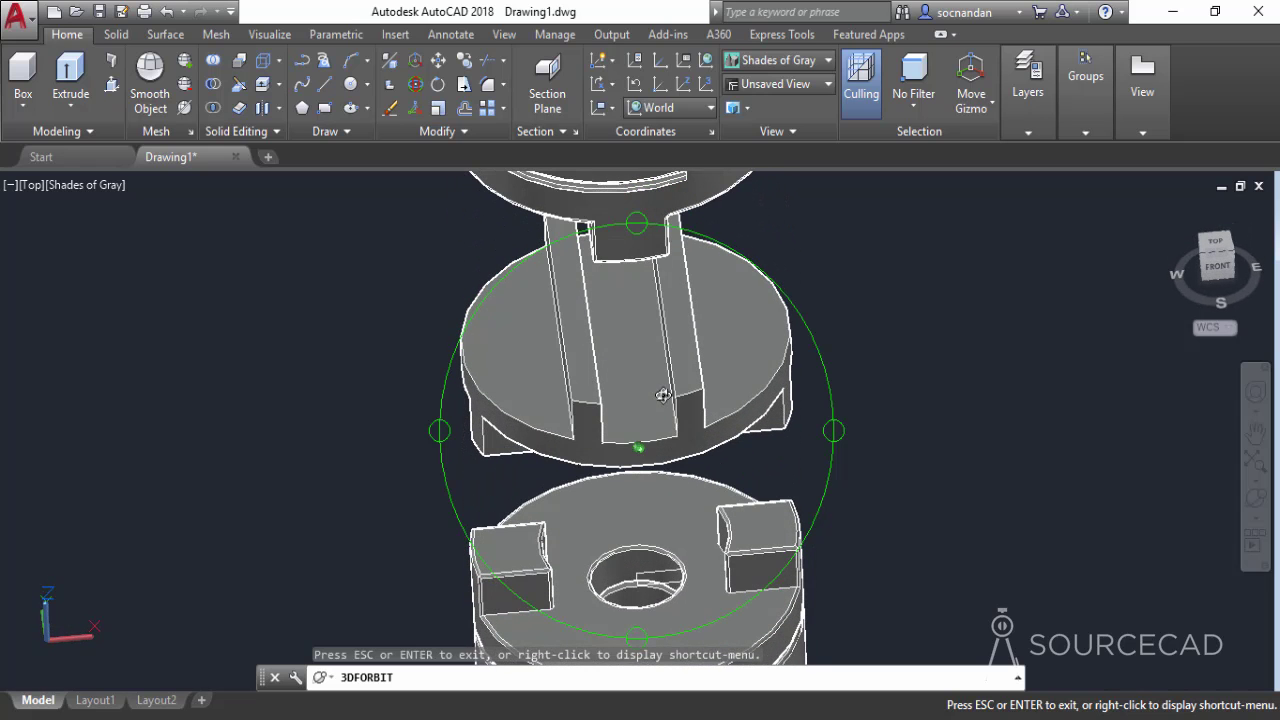
key(Escape)
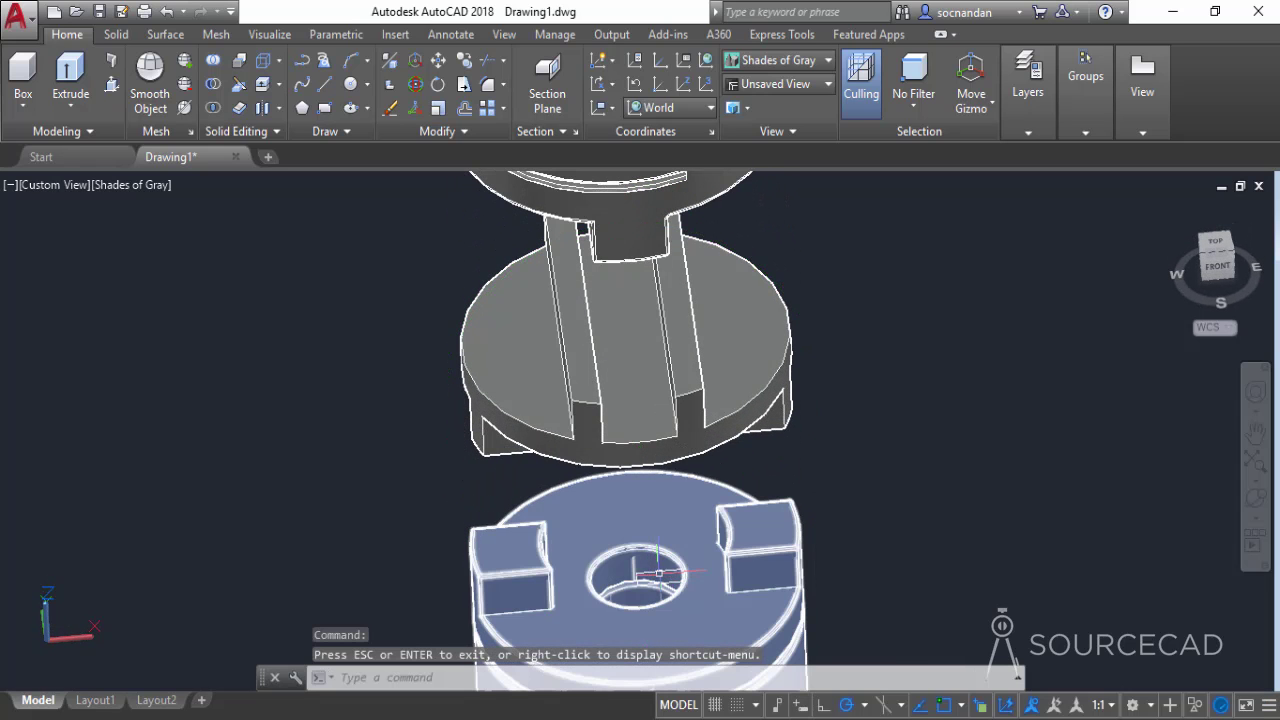
click(678, 569)
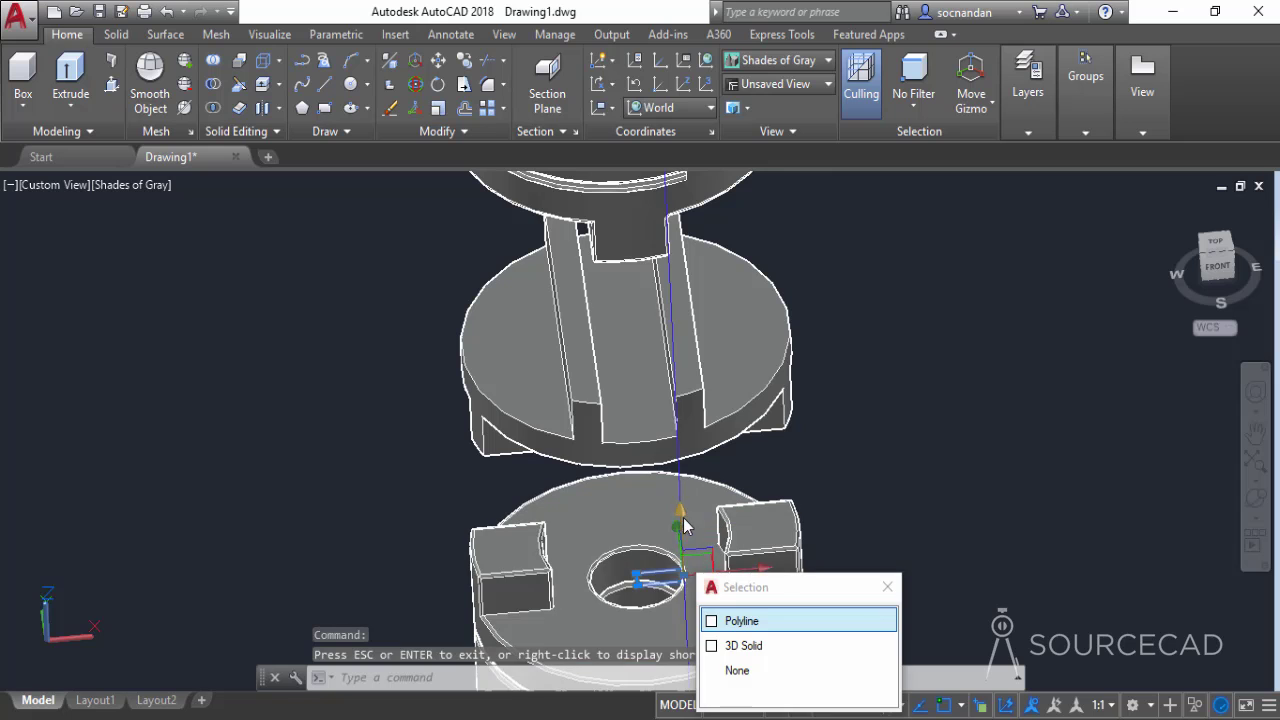
click(741, 621)
click(681, 512)
scroll(710, 255, down, 3)
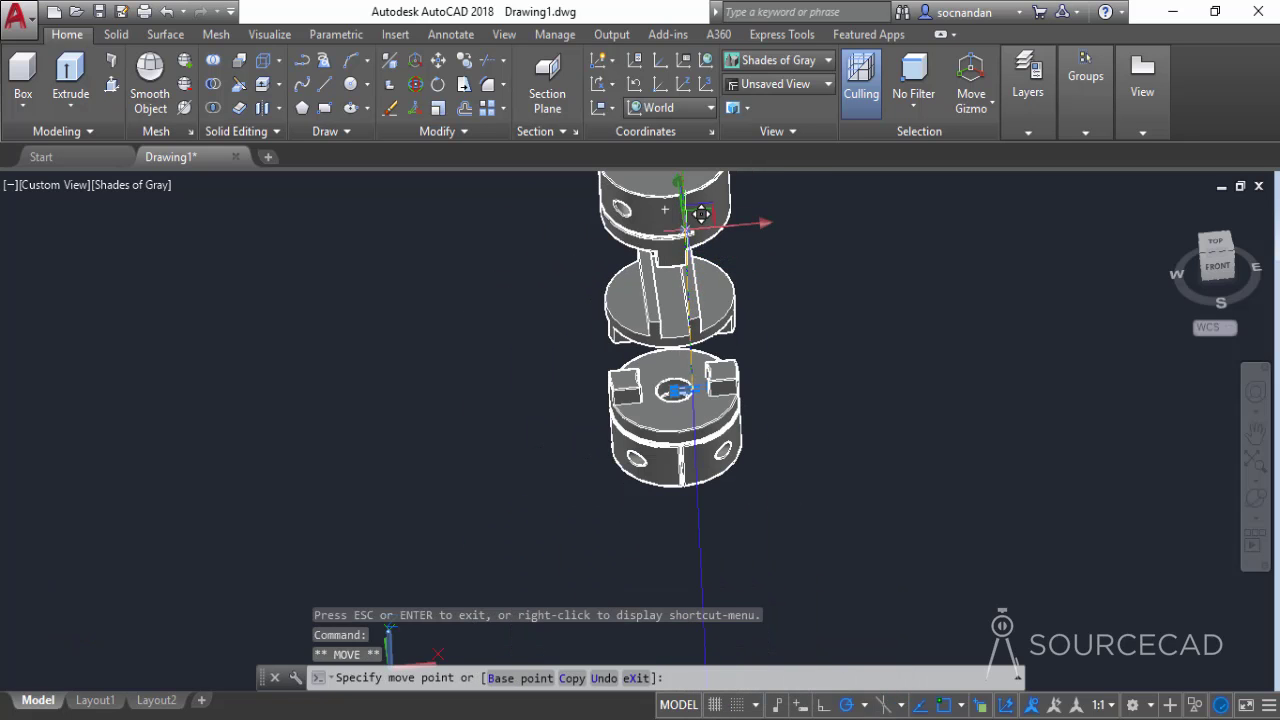
middle_drag(700, 205, 700, 350)
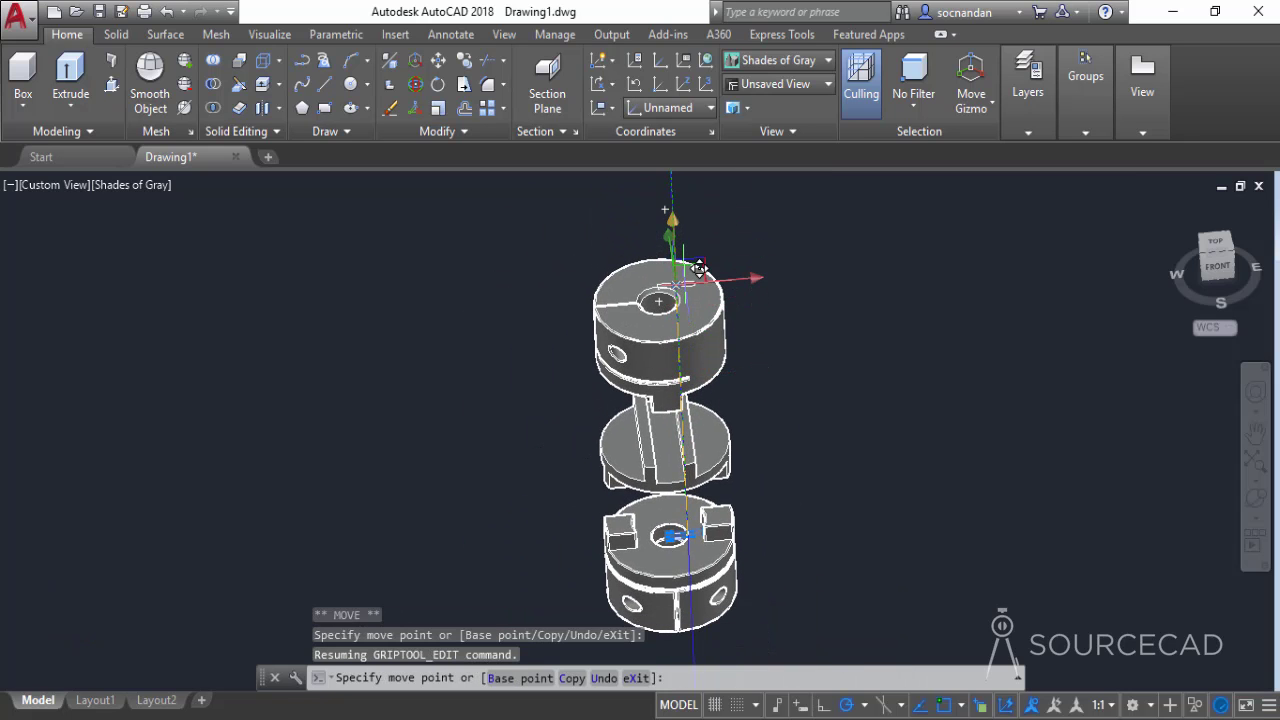
key(Escape)
scroll(688, 290, up, 2)
scroll(679, 282, up, 6)
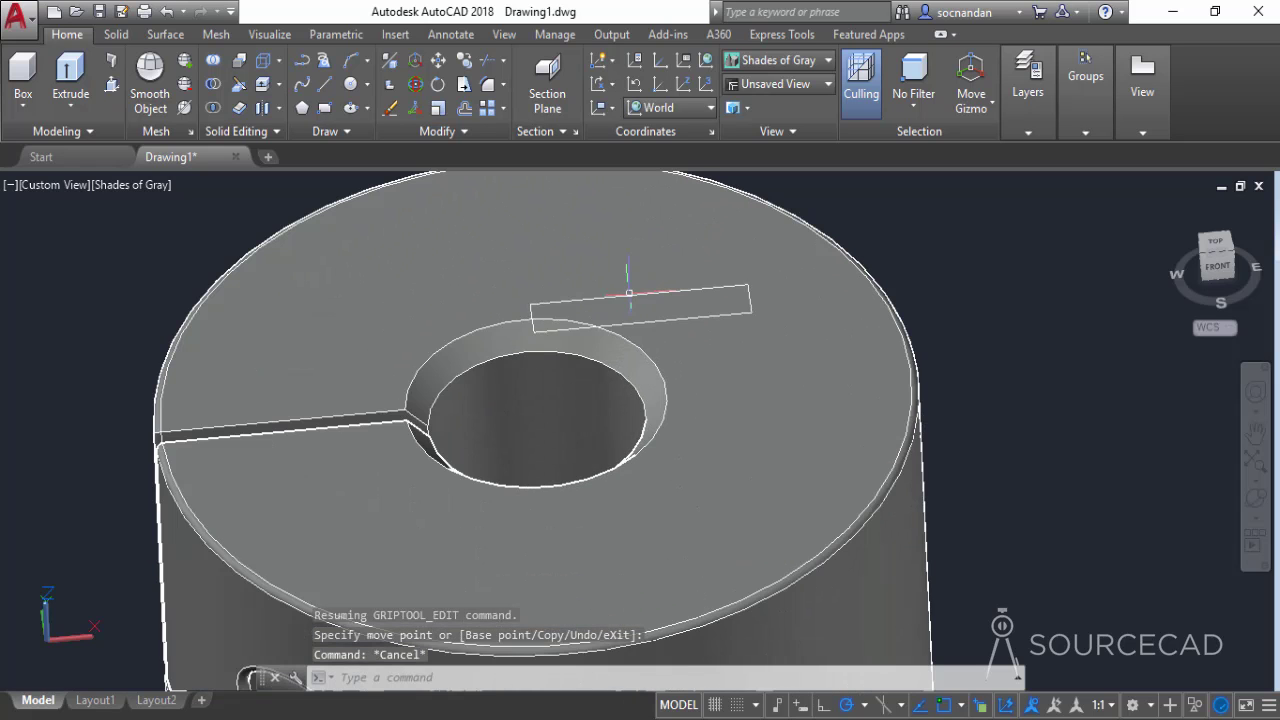
Step: Extrude the rectangle downward through the bore of the upper coupling half as a solid, with object snap off
click(71, 72)
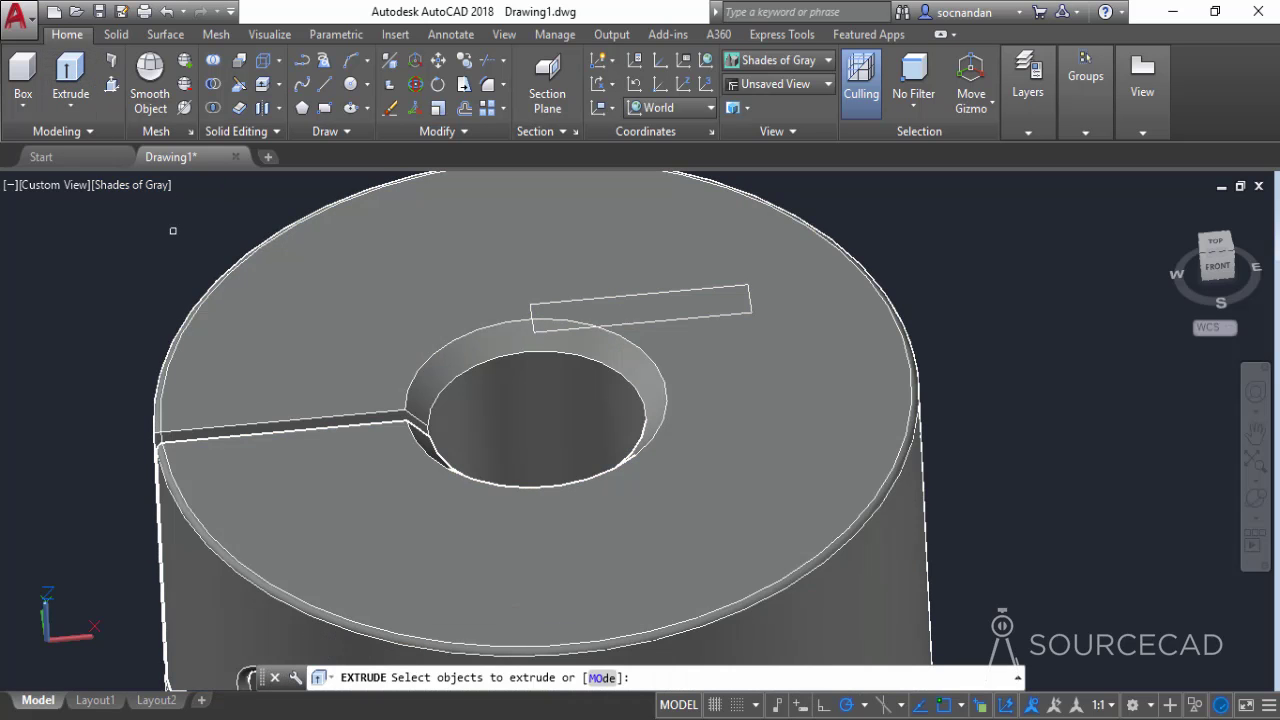
click(596, 322)
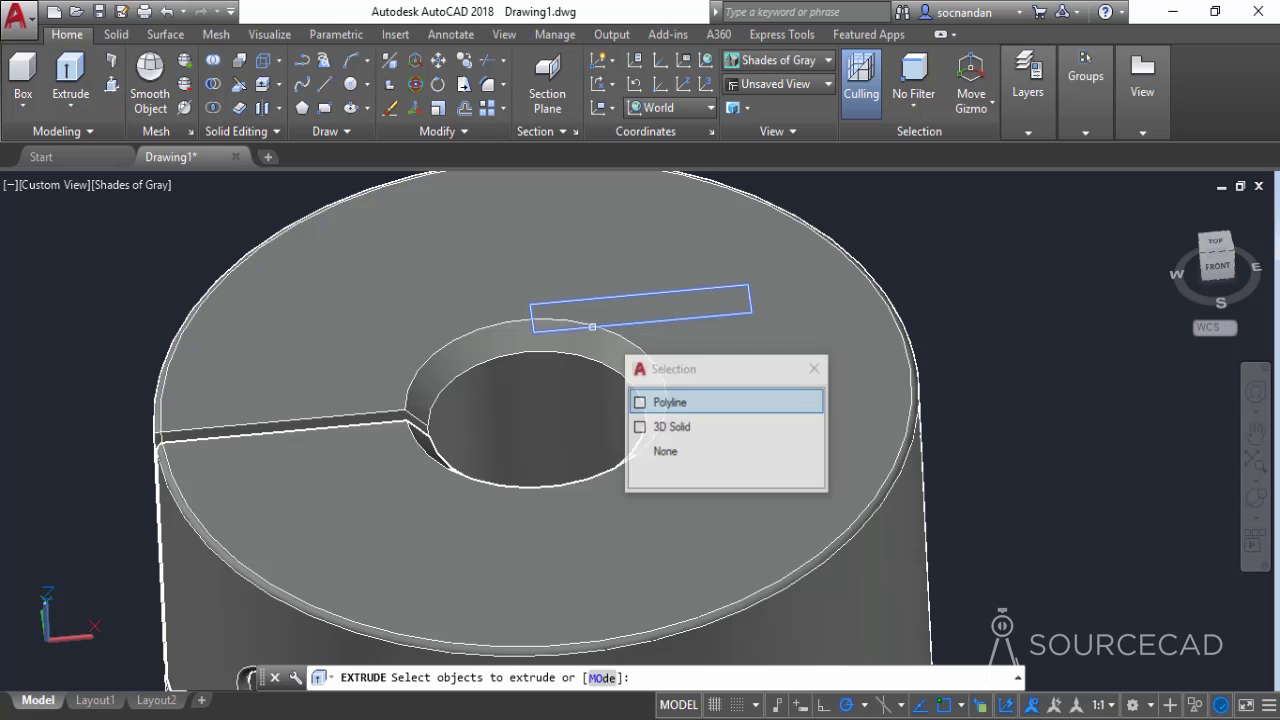
click(674, 401)
right_click(937, 230)
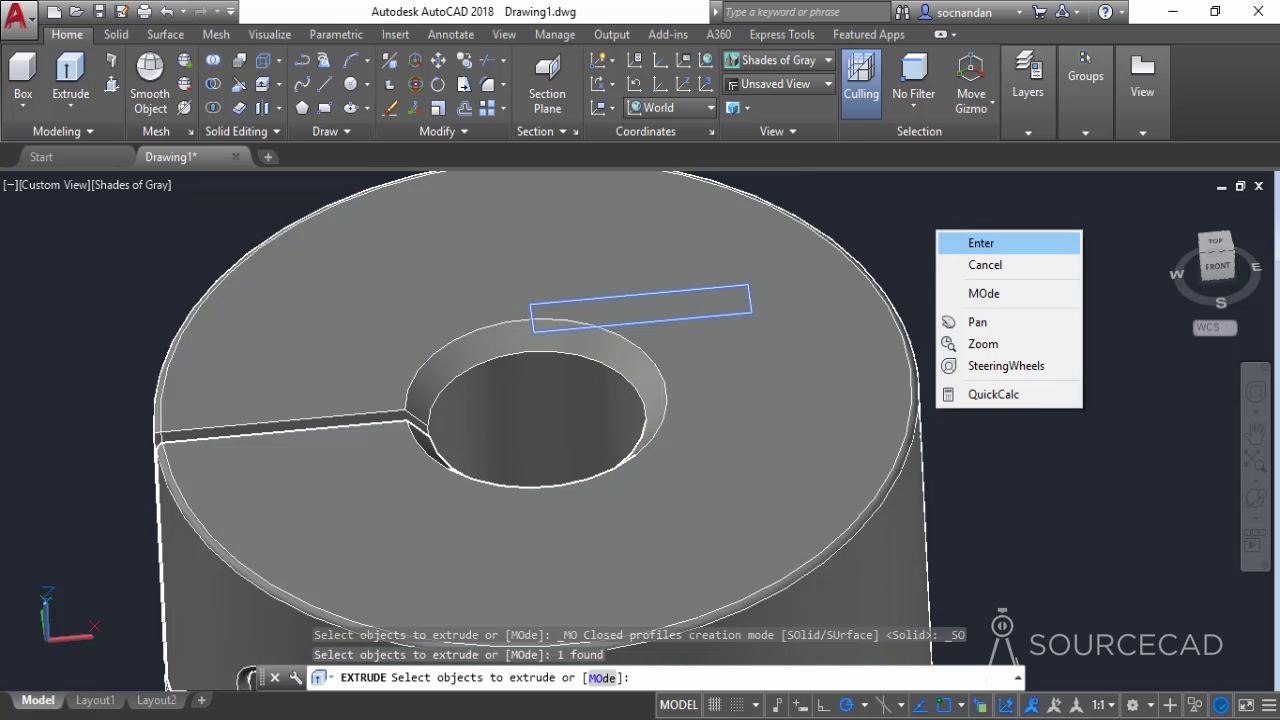
click(970, 243)
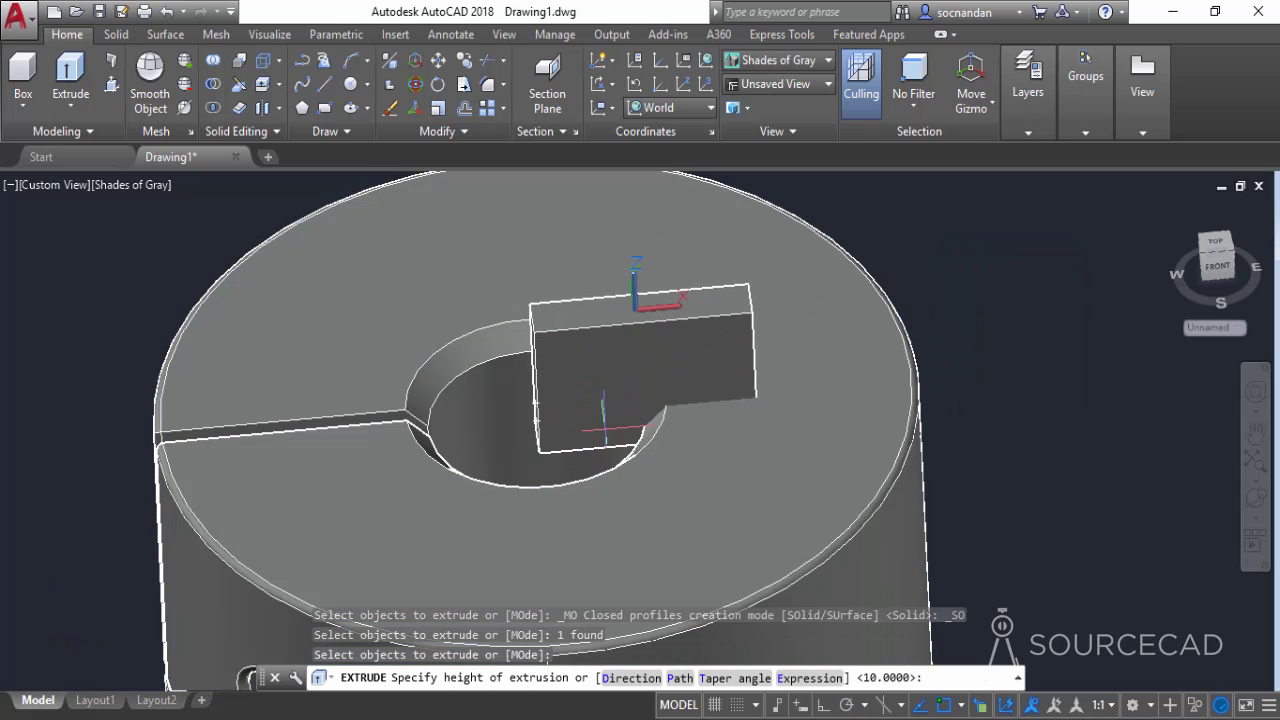
click(1256, 497)
drag(673, 437, 691, 484)
key(Escape)
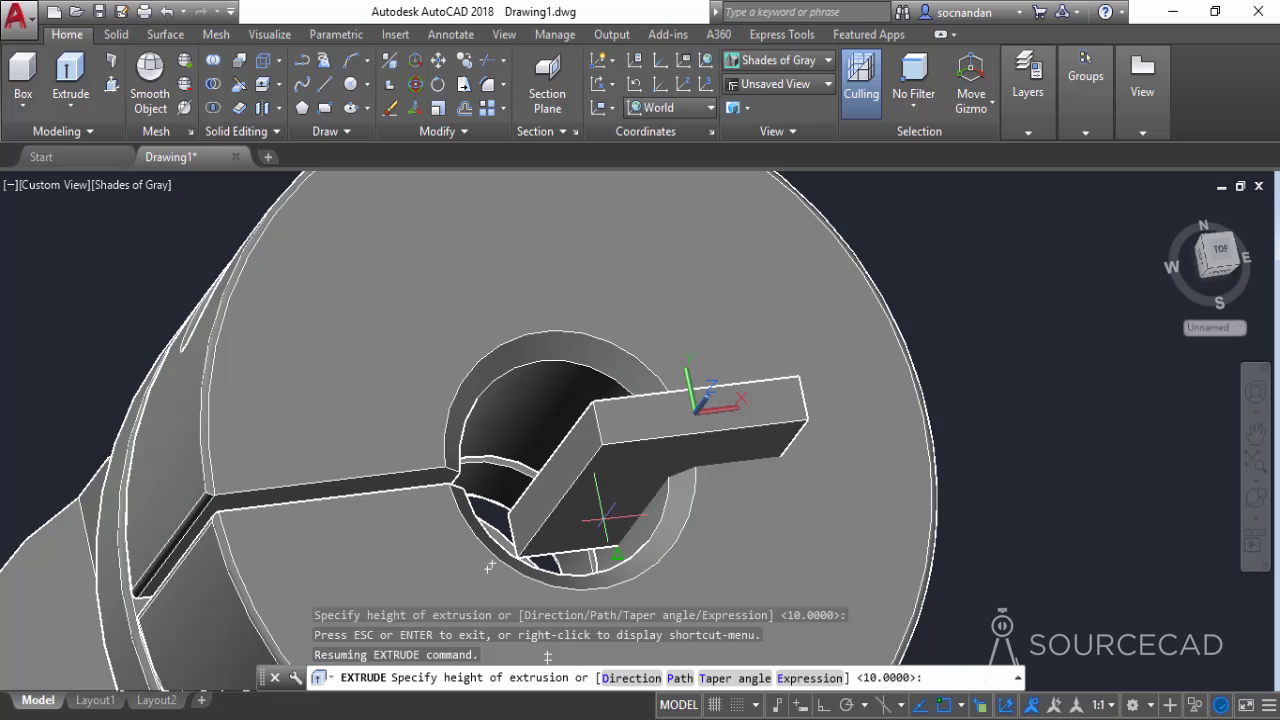
key(F3)
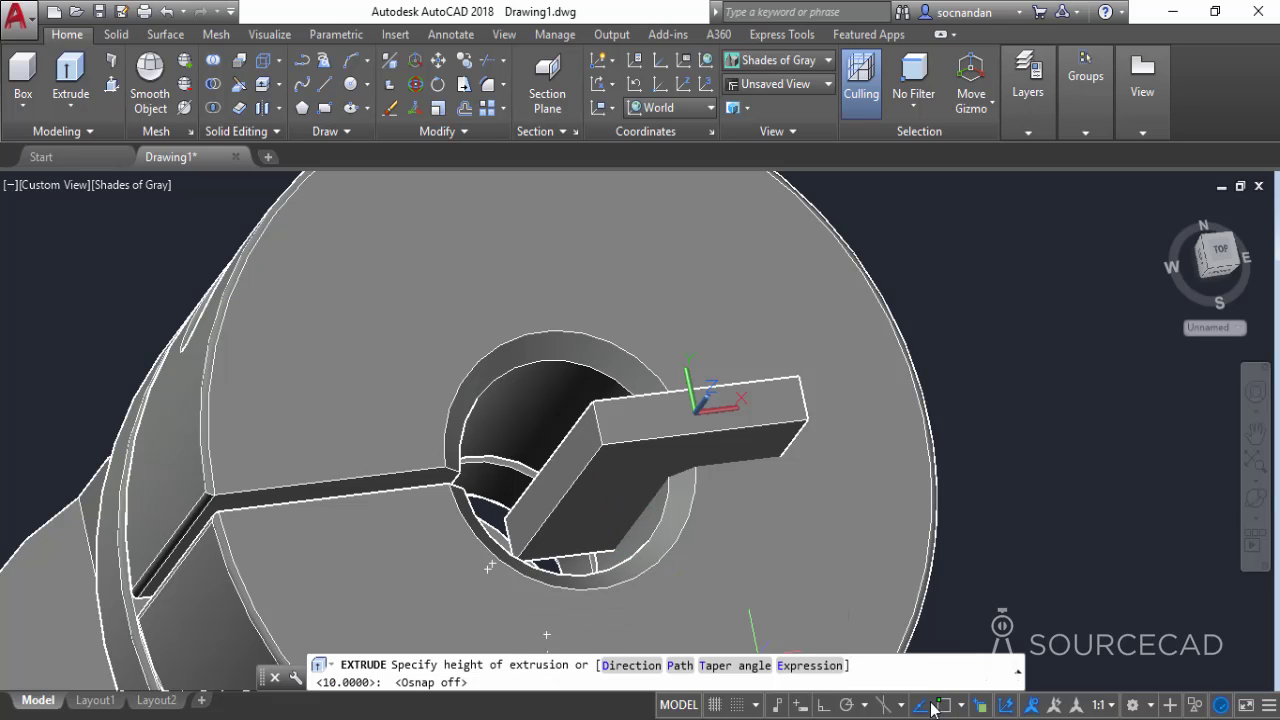
click(622, 545)
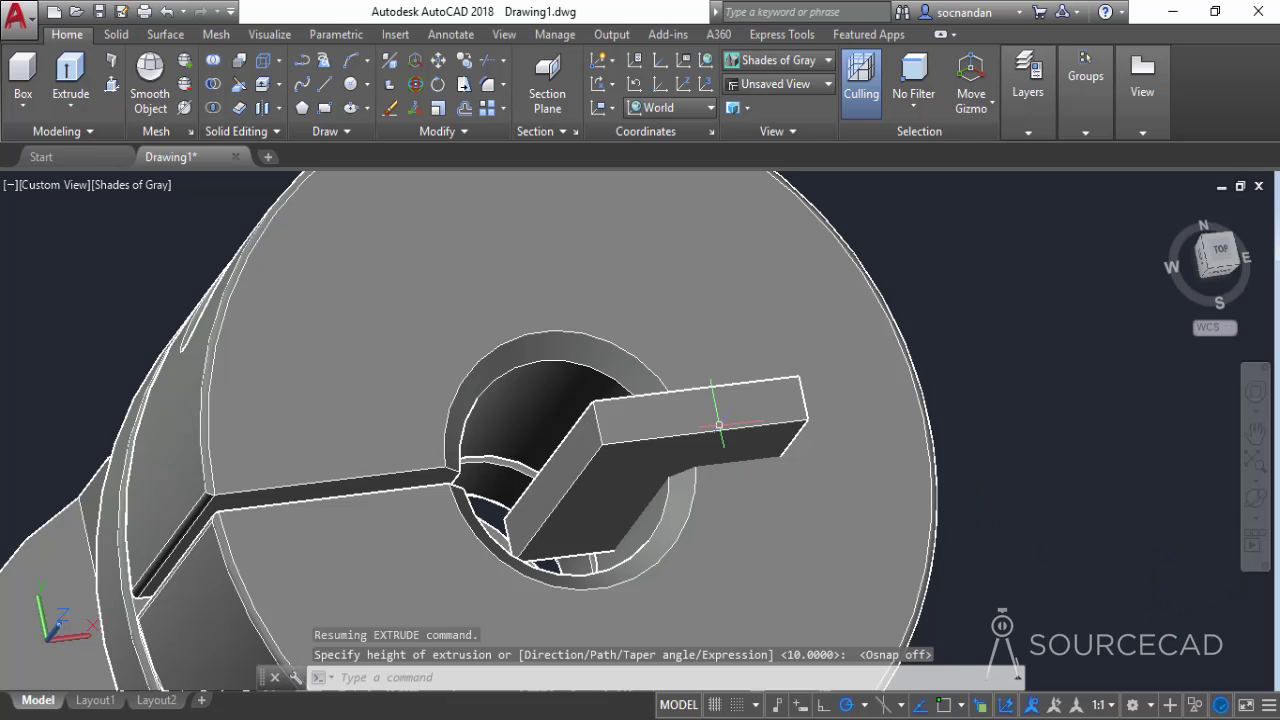
Step: Copy the key block from the upper coupling half straight down the Z axis so the copy passes through the lower half's bore
scroll(729, 418, down, 3)
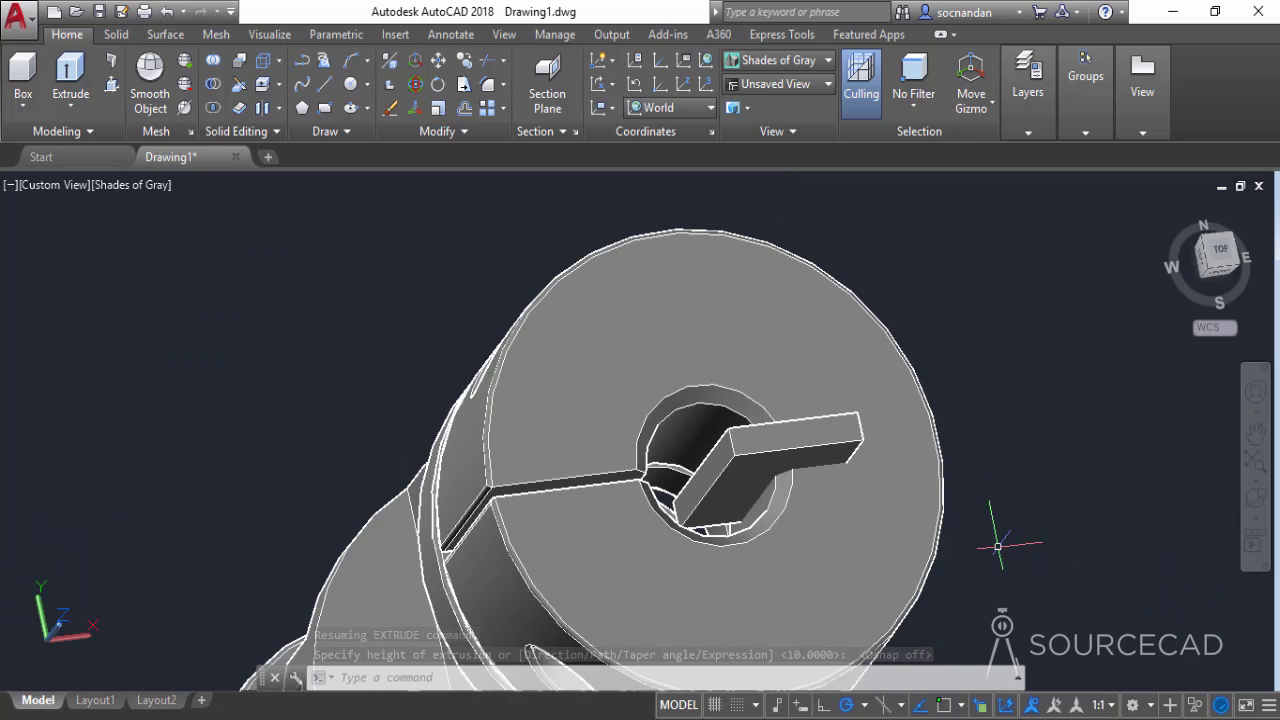
middle_drag(998, 546, 903, 428)
scroll(904, 426, down, 3)
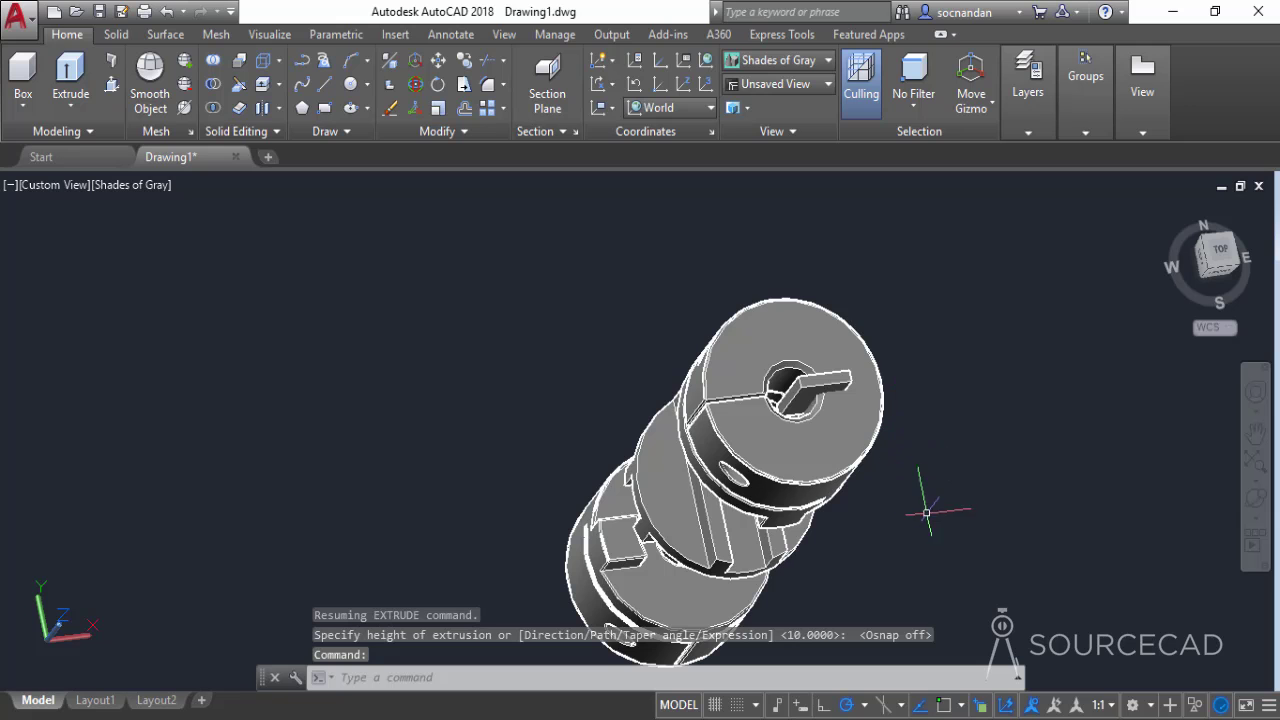
click(826, 384)
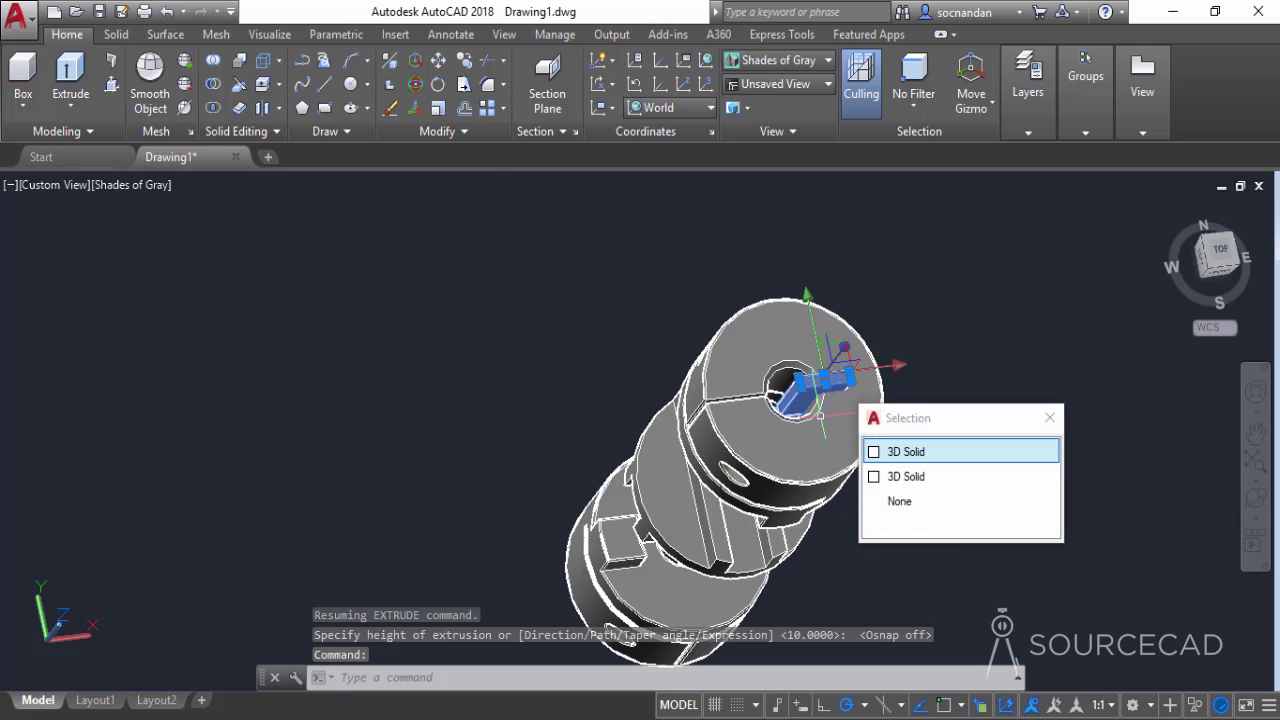
click(464, 60)
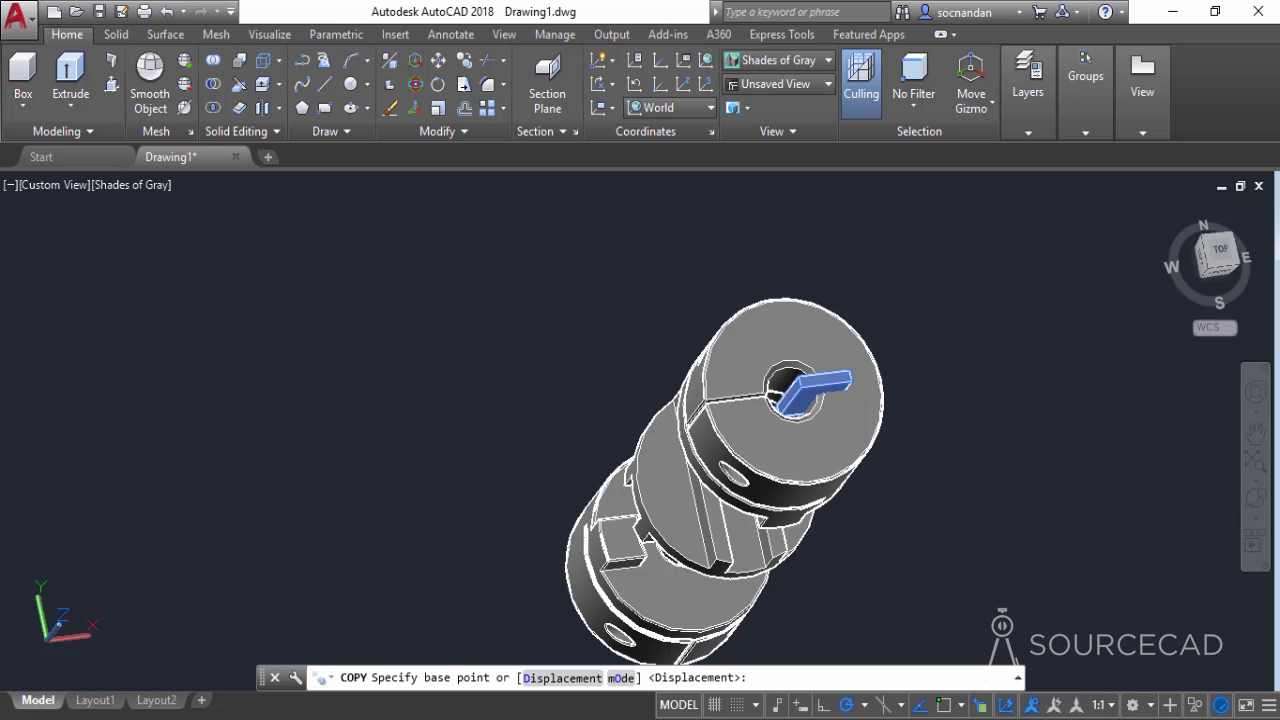
click(815, 395)
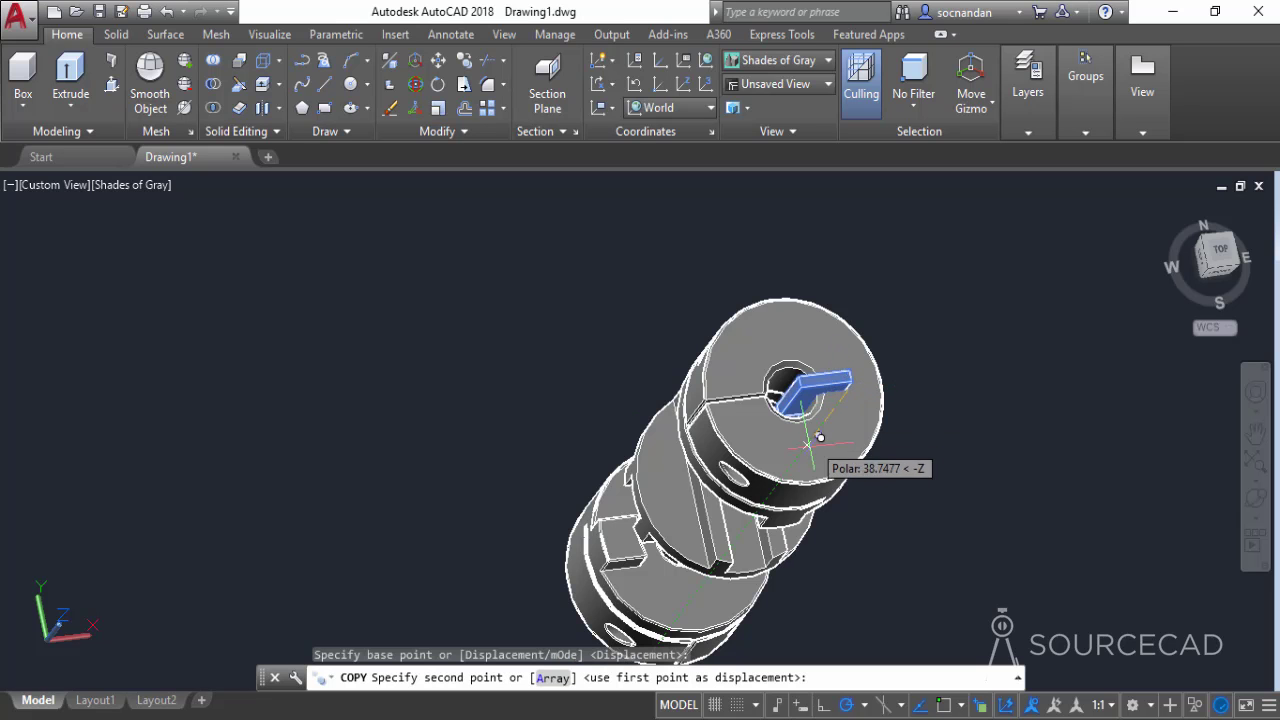
click(1255, 500)
drag(729, 576, 658, 381)
key(Escape)
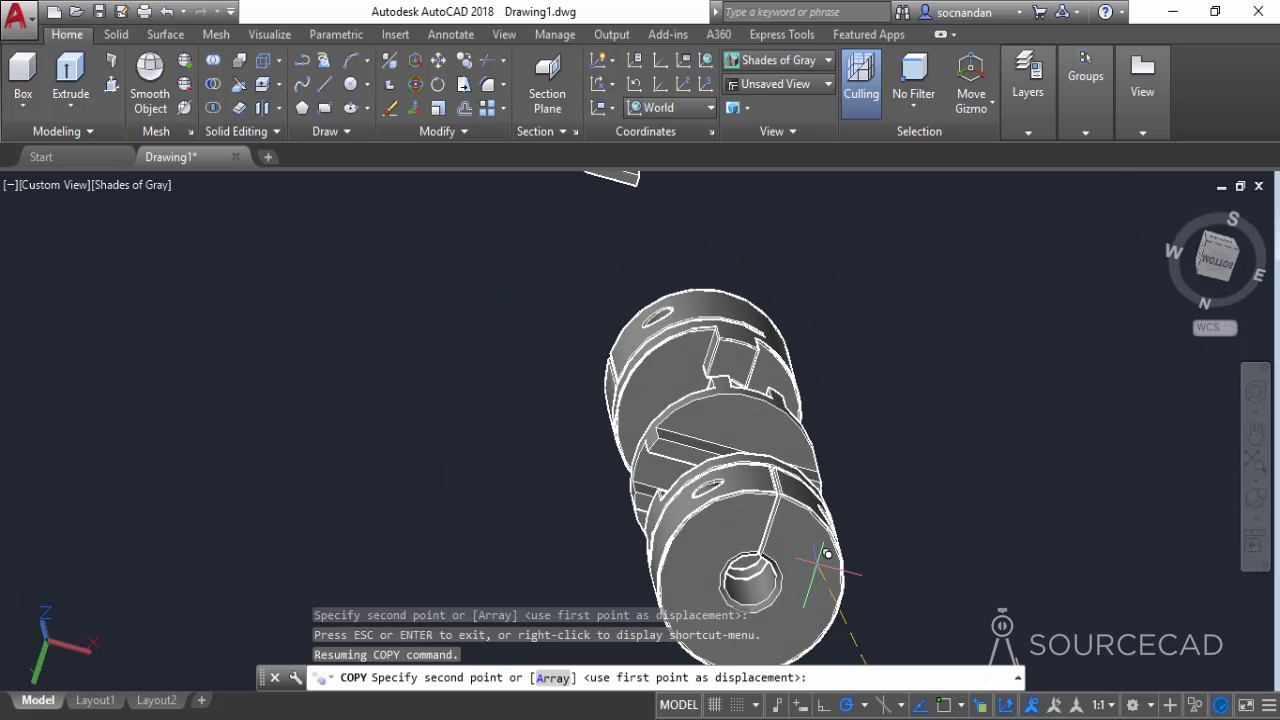
scroll(771, 420, down, 4)
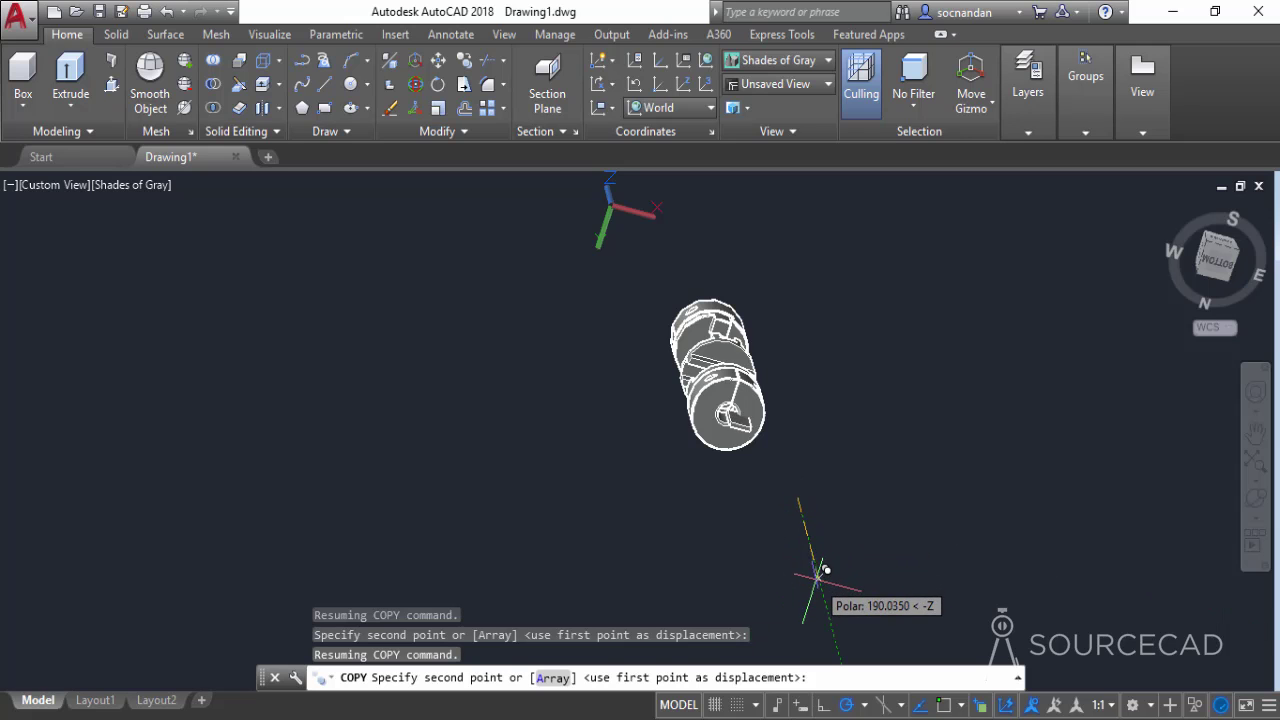
scroll(818, 568, up, 2)
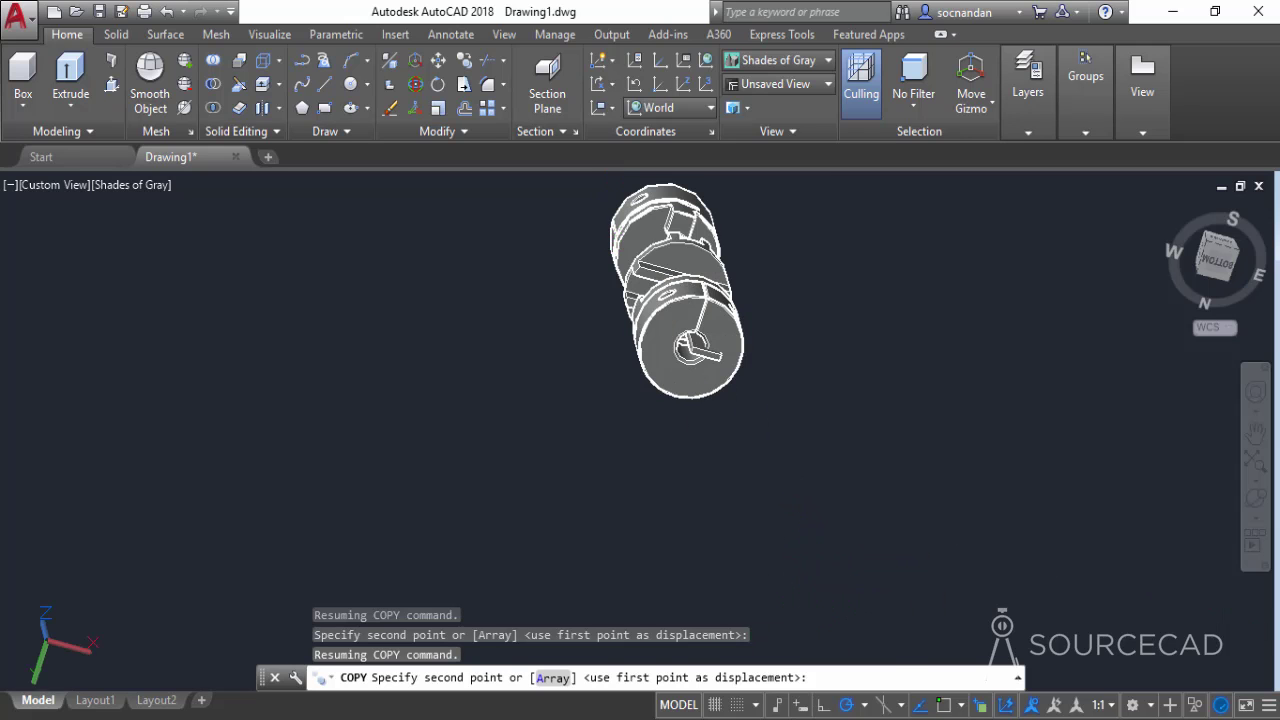
click(818, 568)
key(Escape)
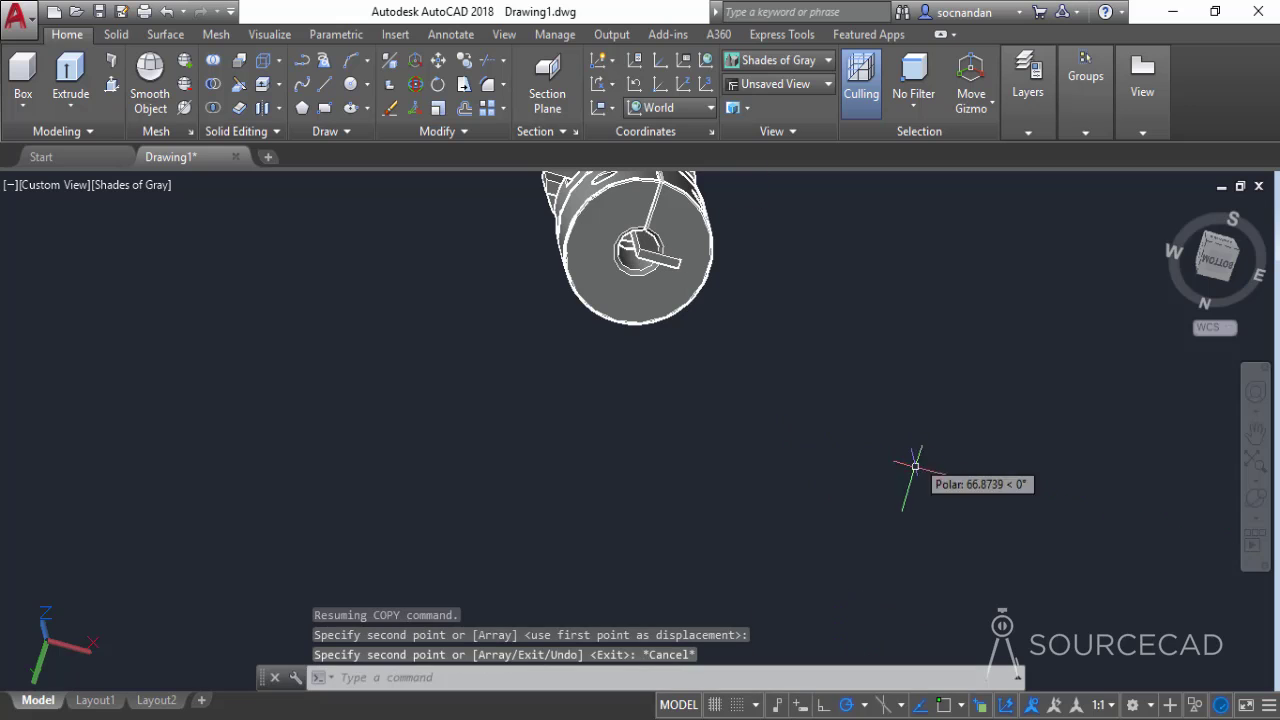
Step: Subtract the copied key block from the lower coupling half to cut a keyway in its bore
scroll(636, 246, up, 3)
shift+middle_drag(636, 246, 690, 340)
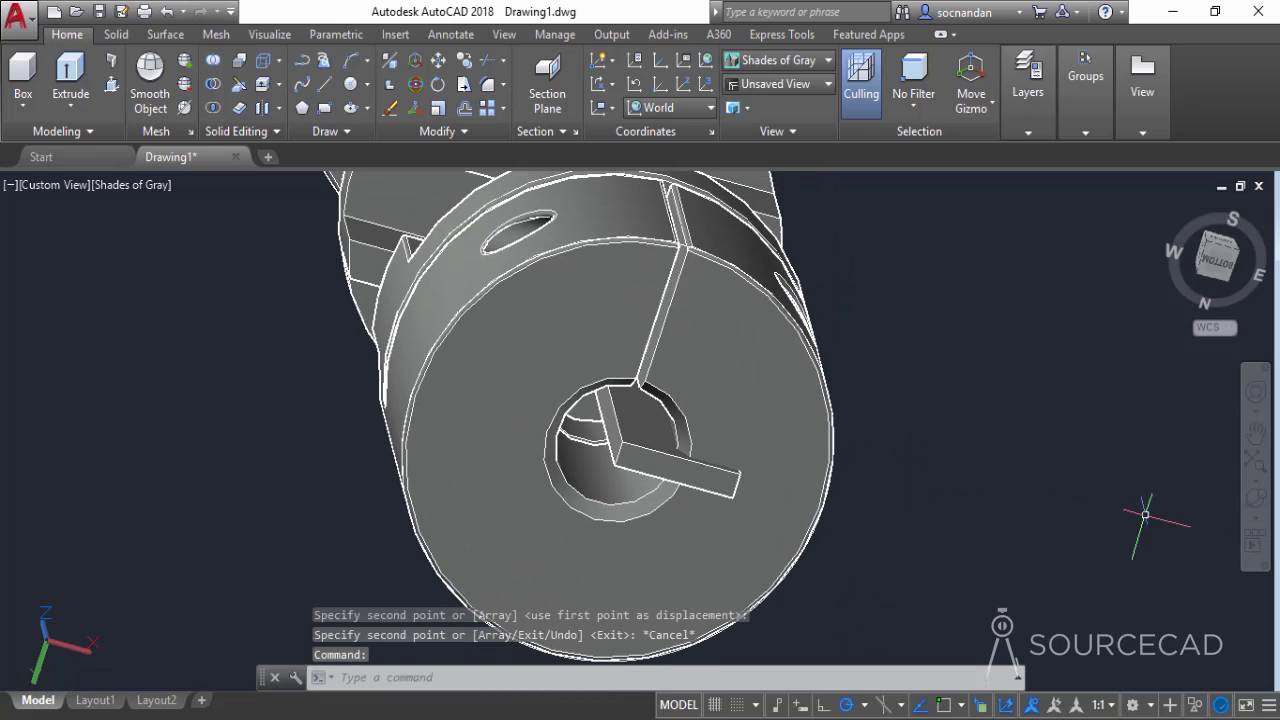
click(1255, 497)
drag(832, 515, 780, 410)
key(Escape)
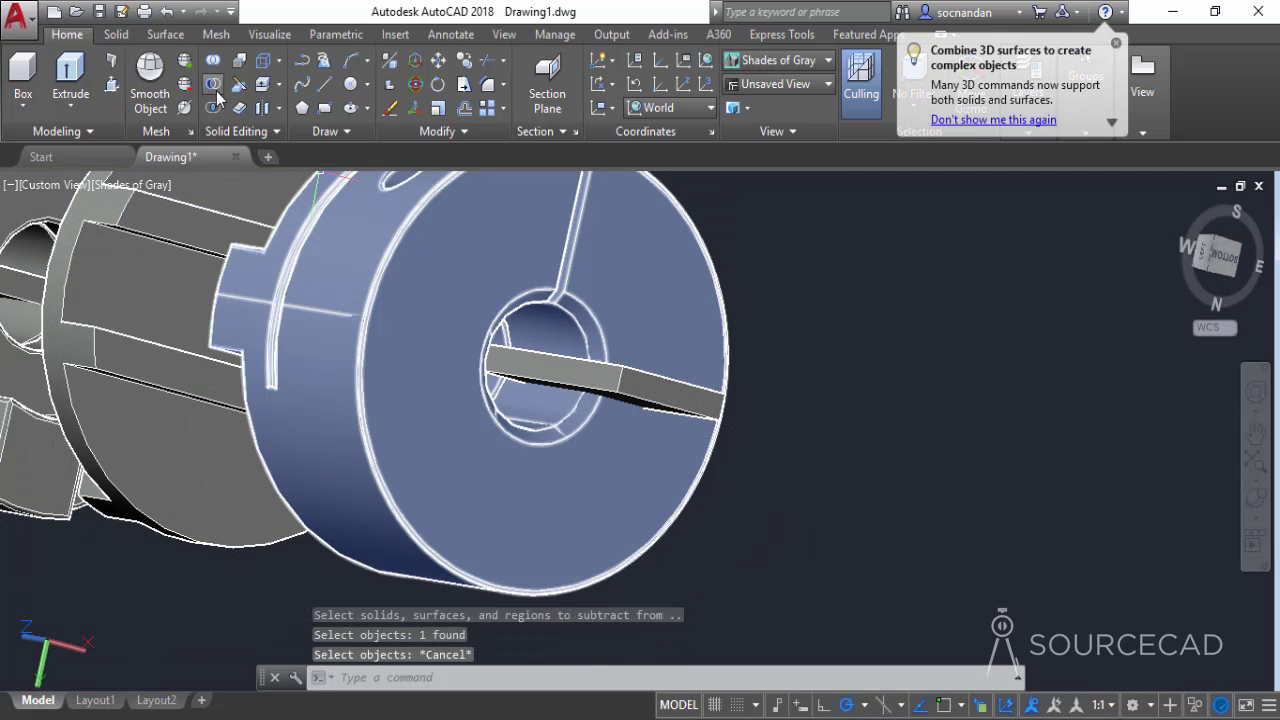
key(Return)
click(628, 320)
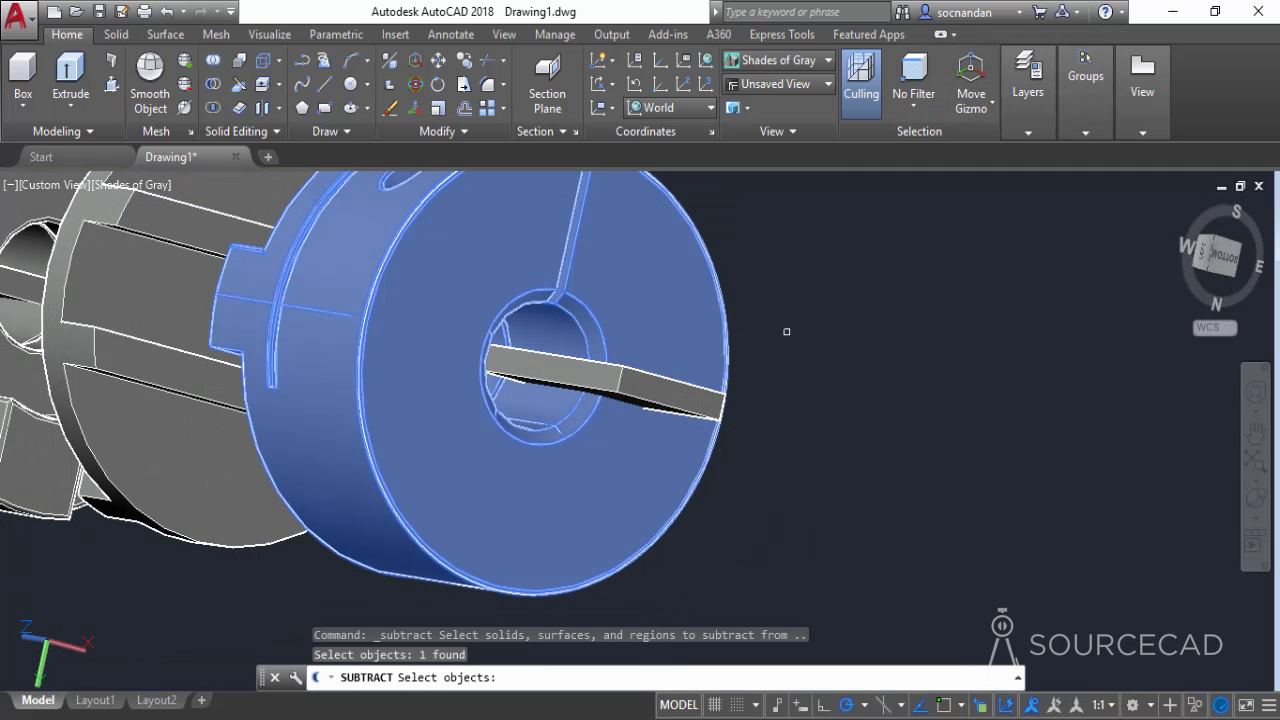
key(Return)
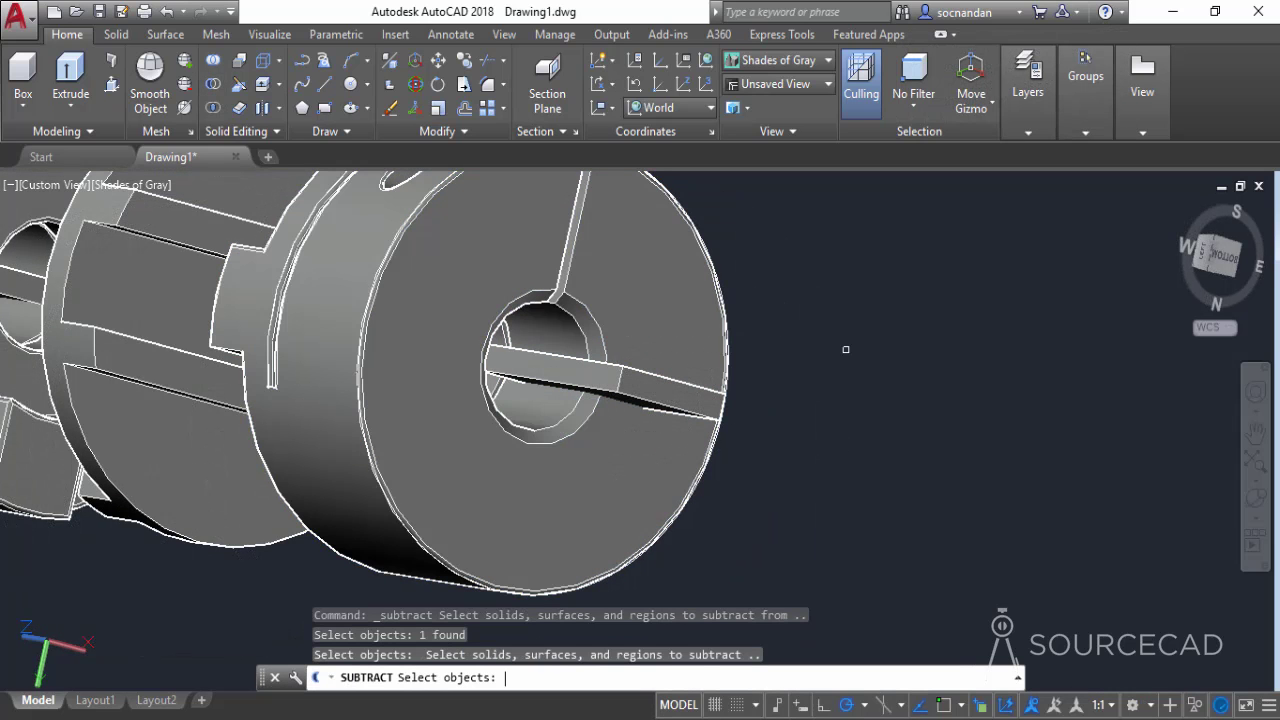
click(692, 397)
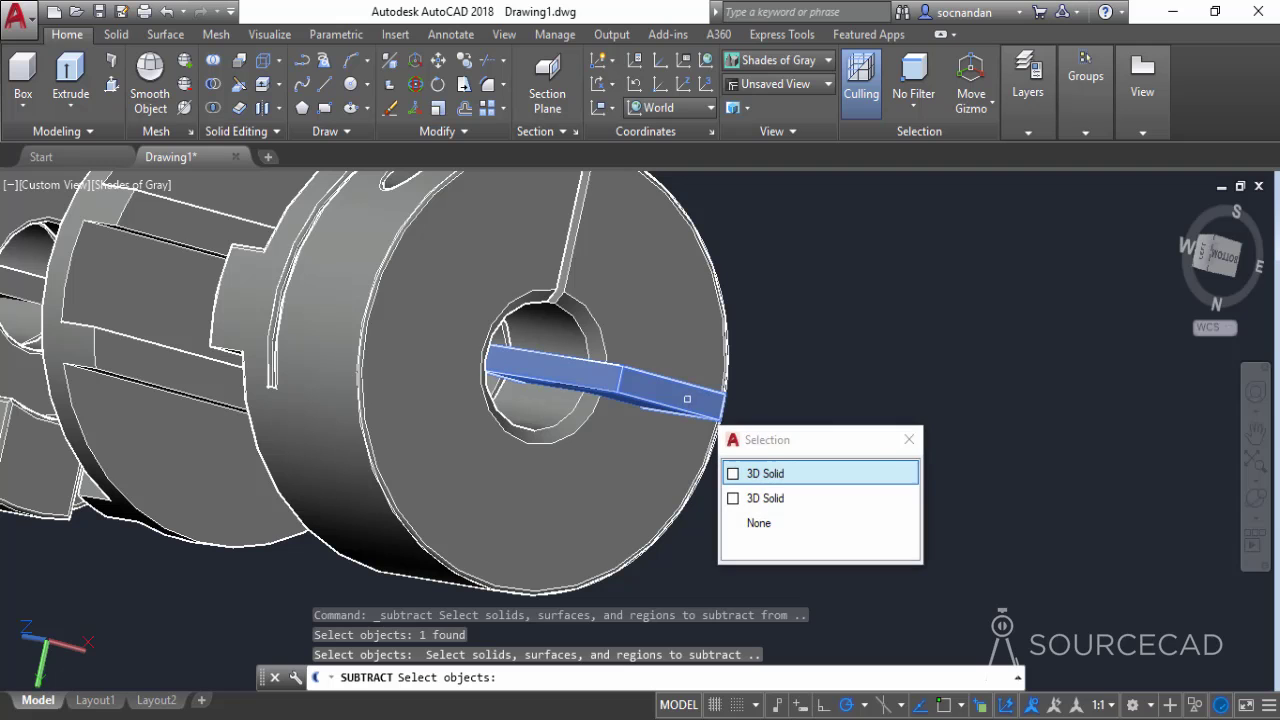
click(779, 476)
key(Return)
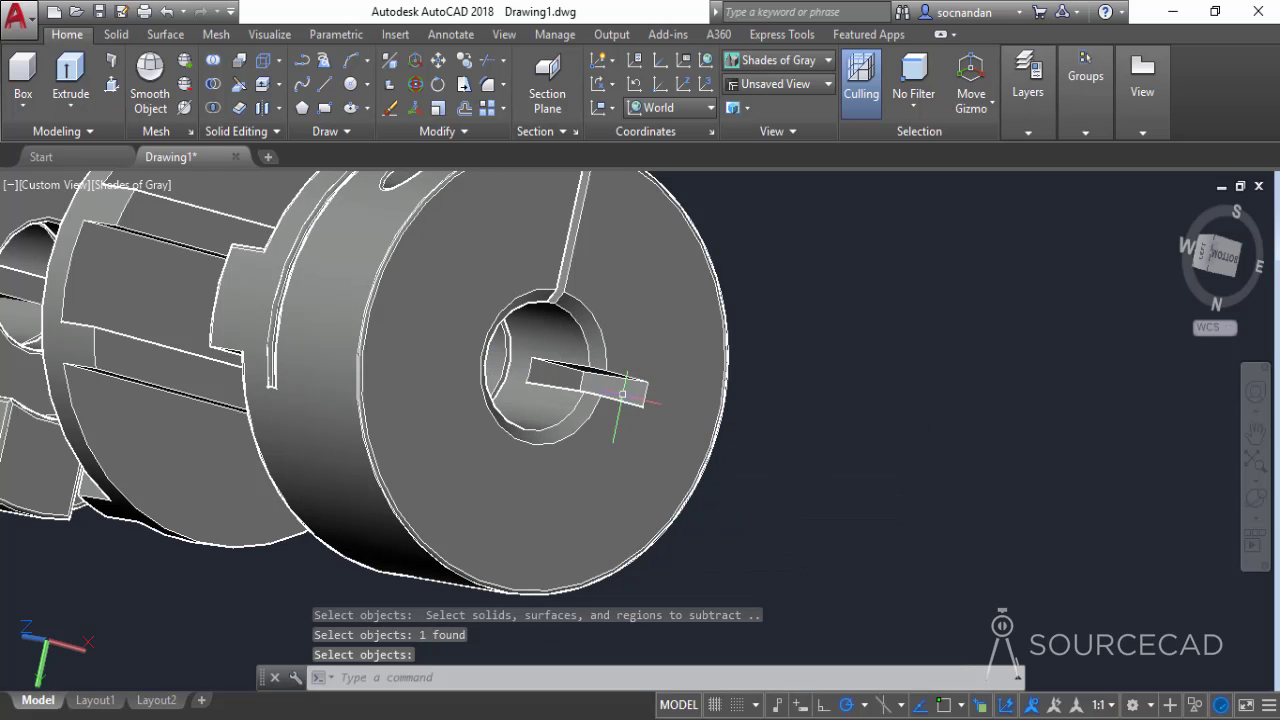
Step: Subtract the original key block from the upper coupling half to cut the matching keyway in its bore
click(1256, 497)
drag(680, 430, 545, 400)
key(Escape)
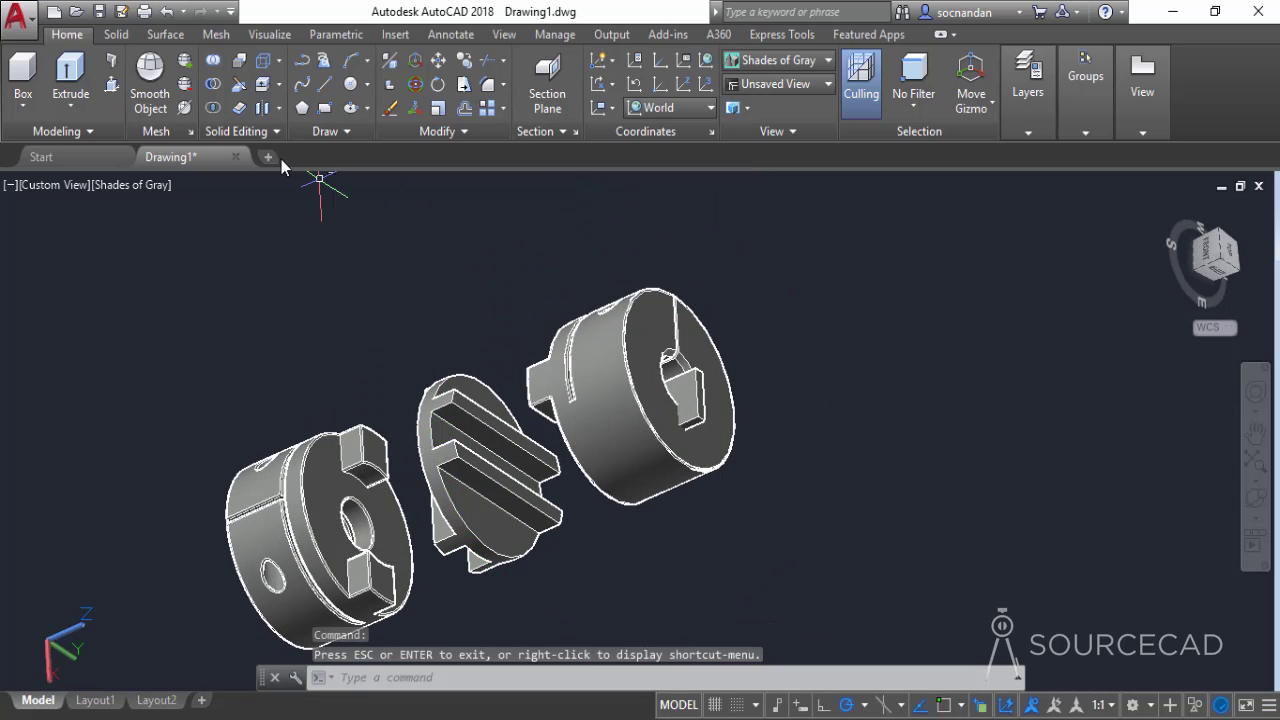
click(214, 86)
click(615, 365)
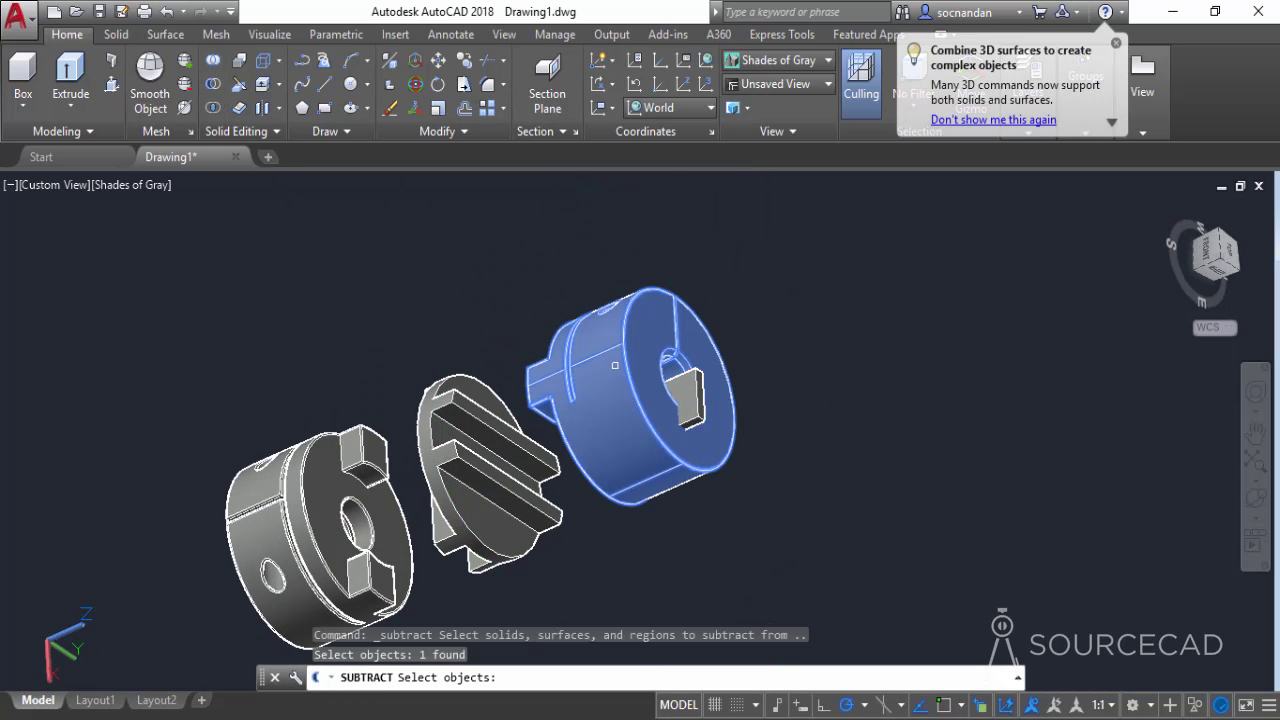
key(Return)
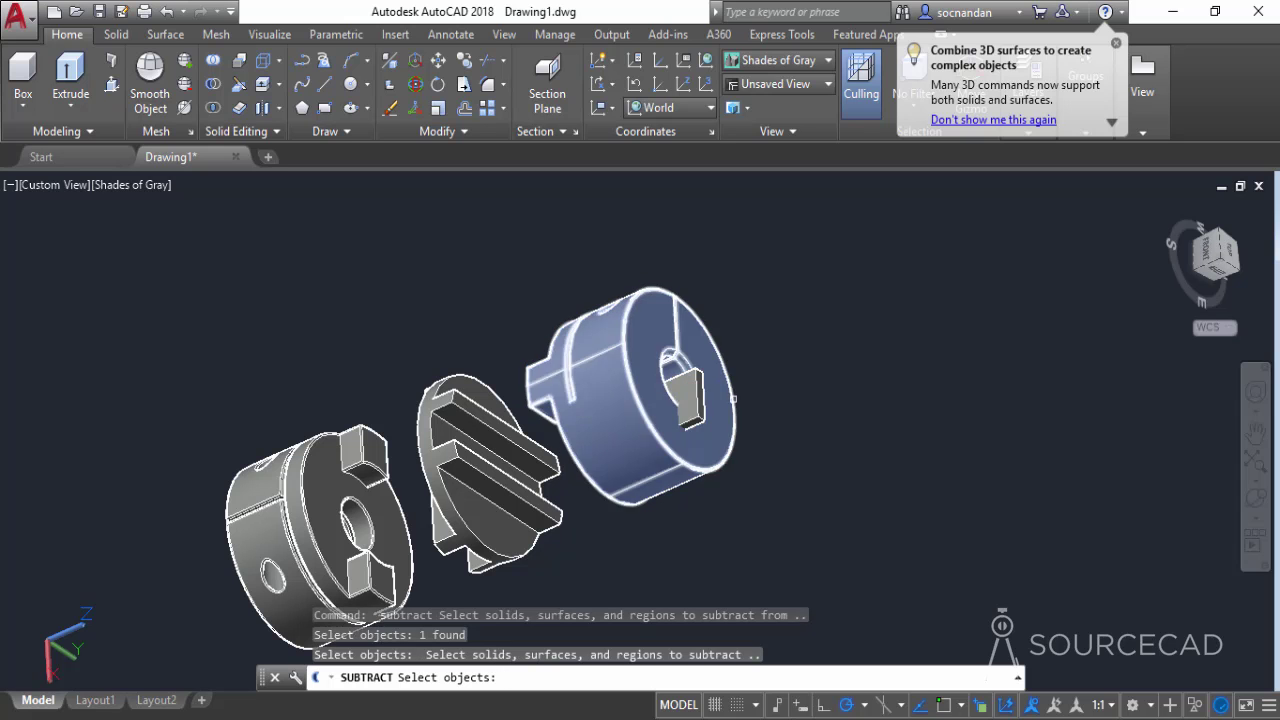
click(708, 395)
click(783, 463)
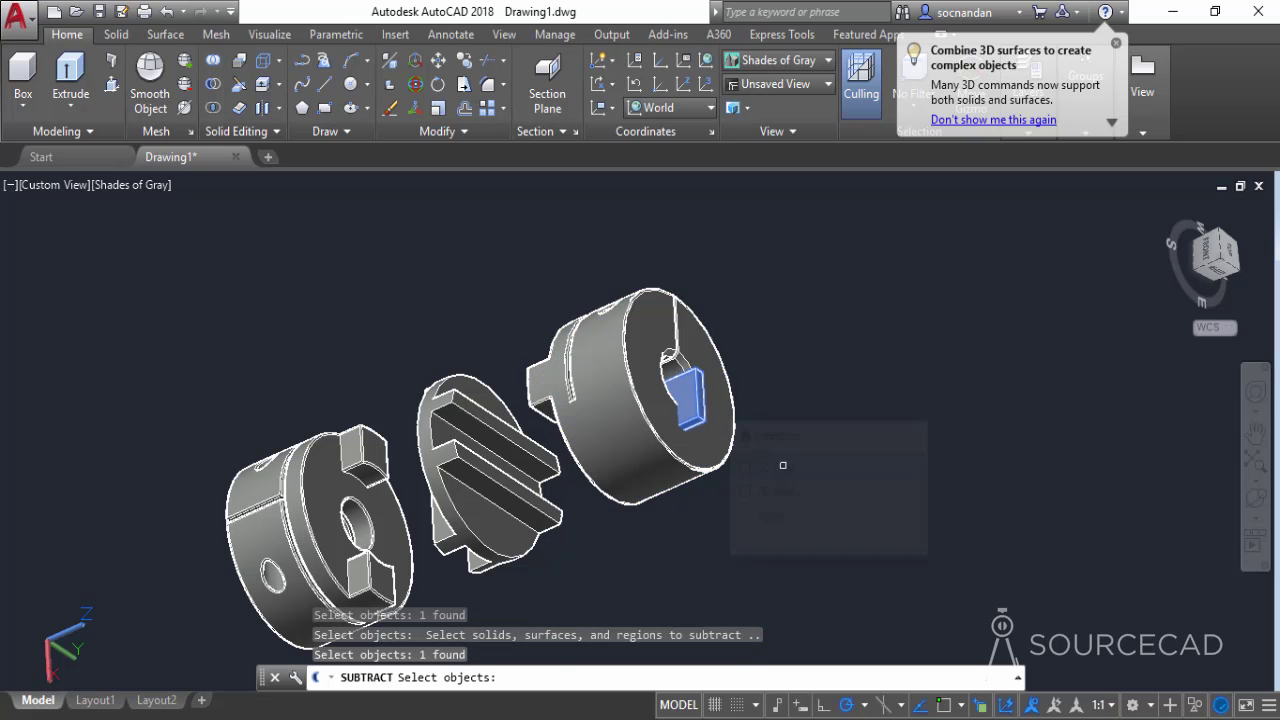
key(Return)
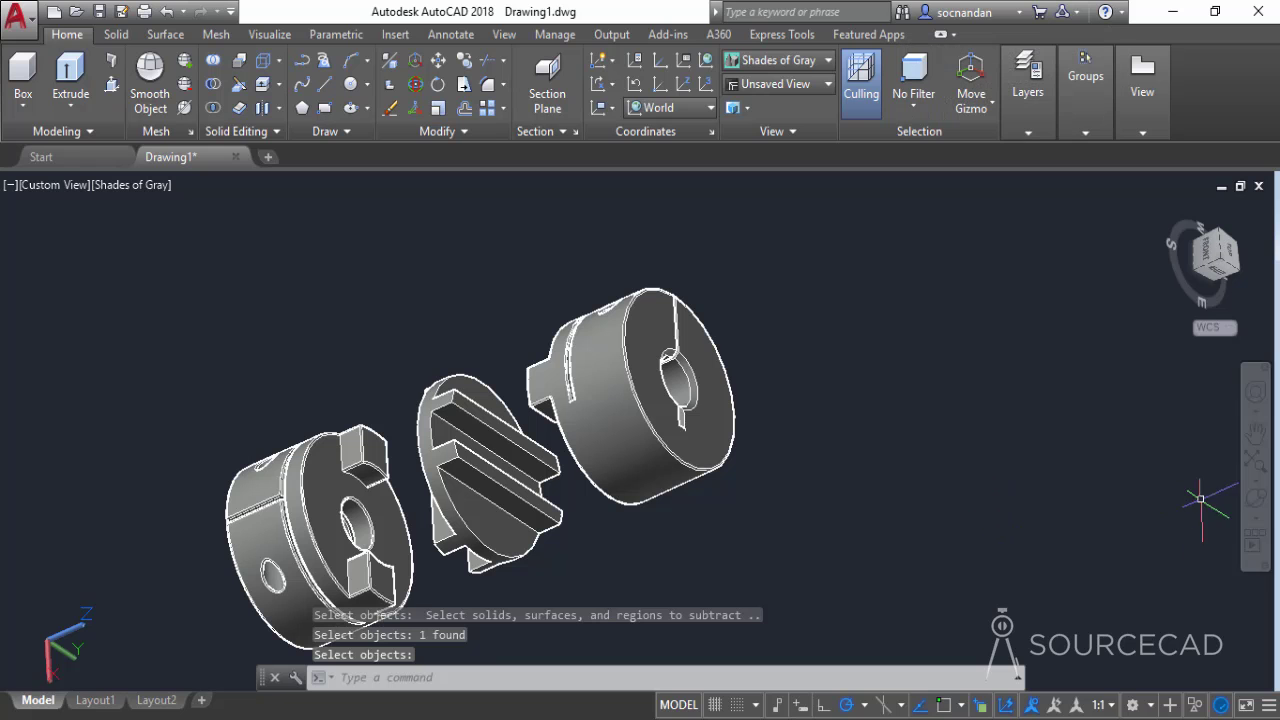
Step: Examine the keyway and the three aligned coupling parts from several angles
click(1255, 505)
drag(720, 380, 729, 351)
drag(518, 359, 559, 472)
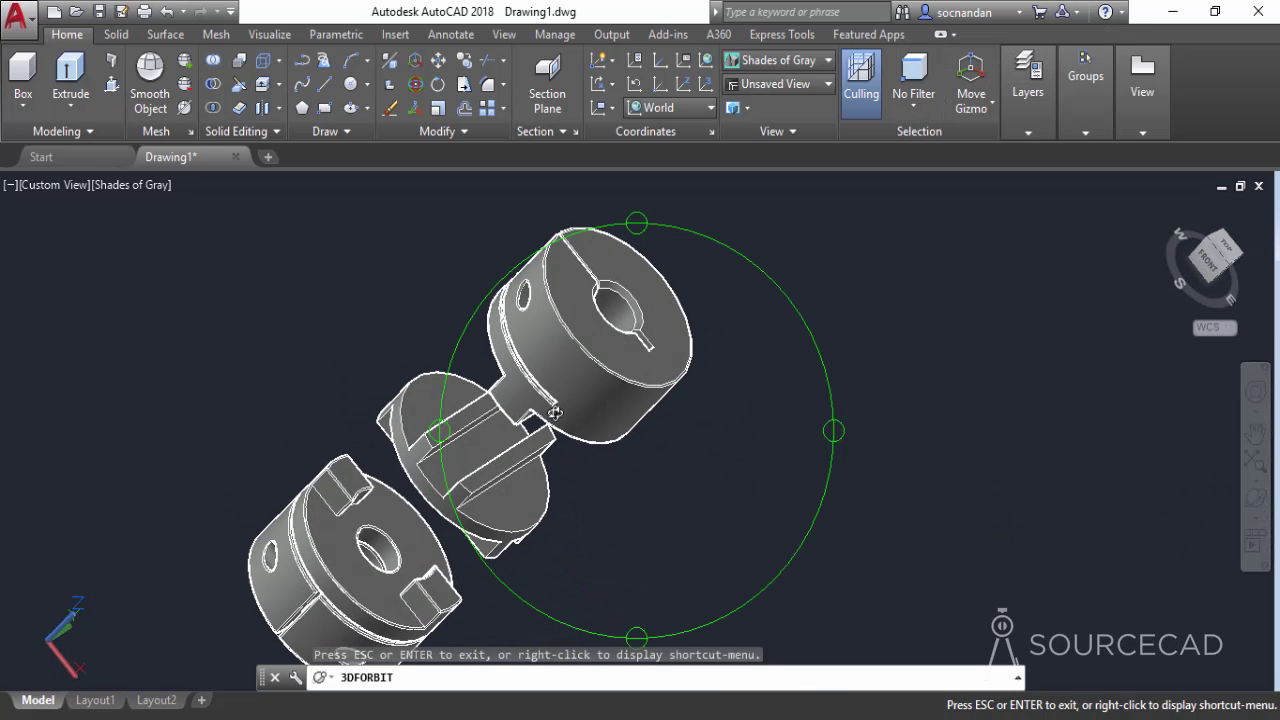
drag(620, 333, 645, 421)
key(Escape)
scroll(837, 397, down, 2)
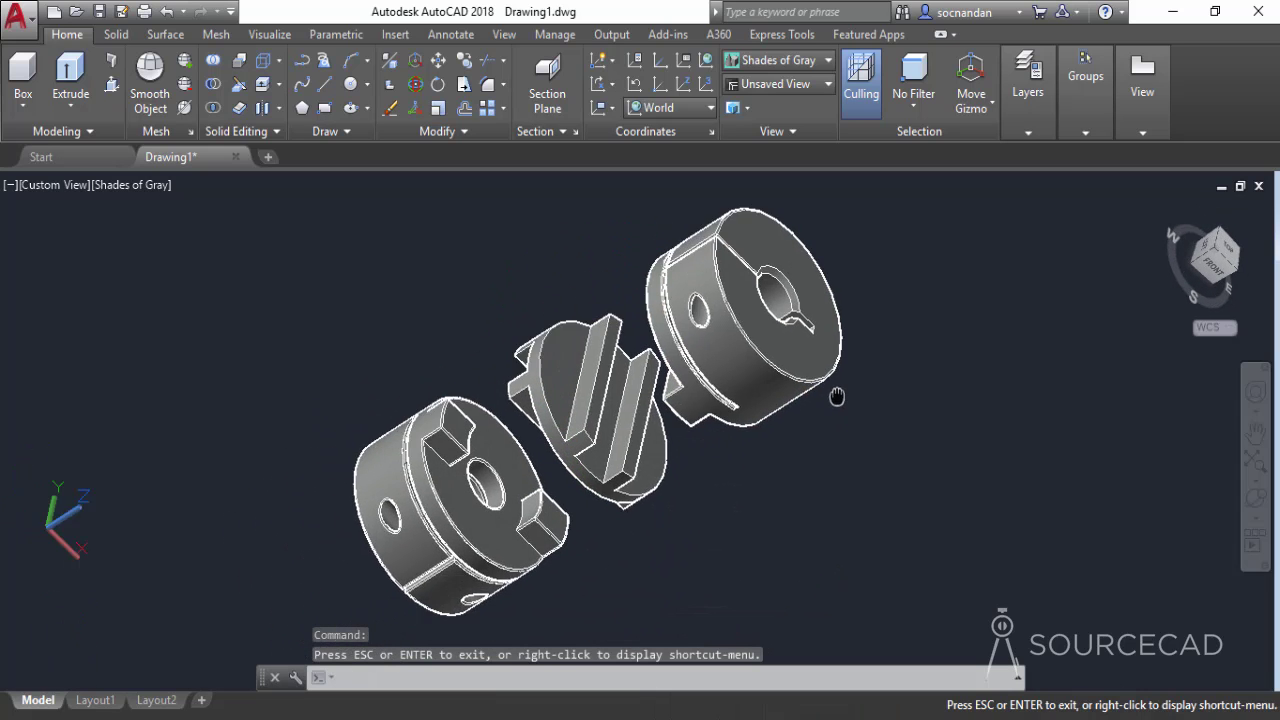